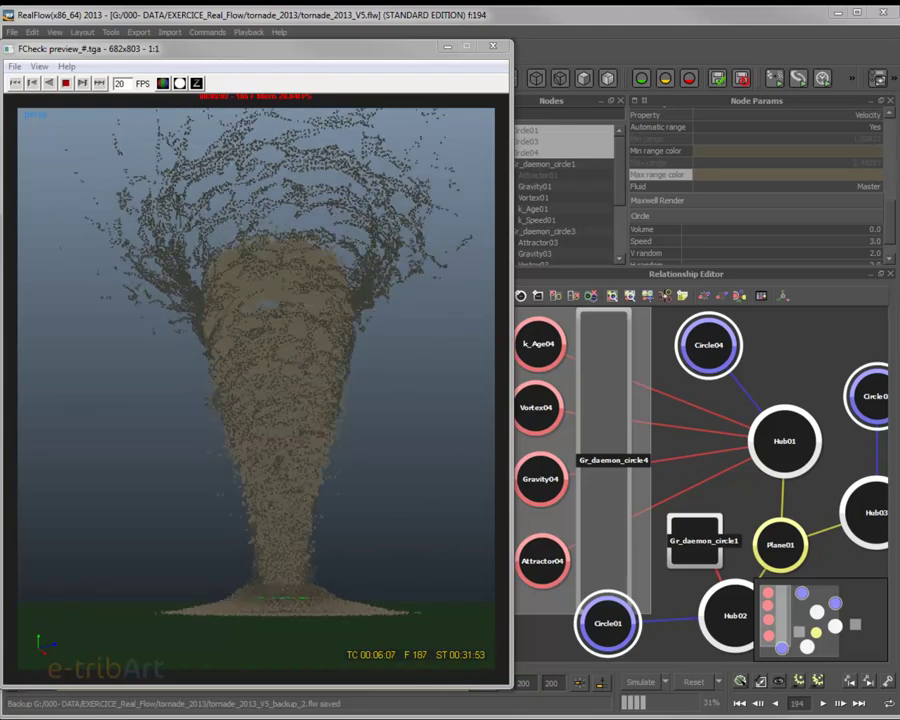
# - Close the preview playback and reset the simulation, confirming that all simulated data is discarded
pyautogui.press('Escape')
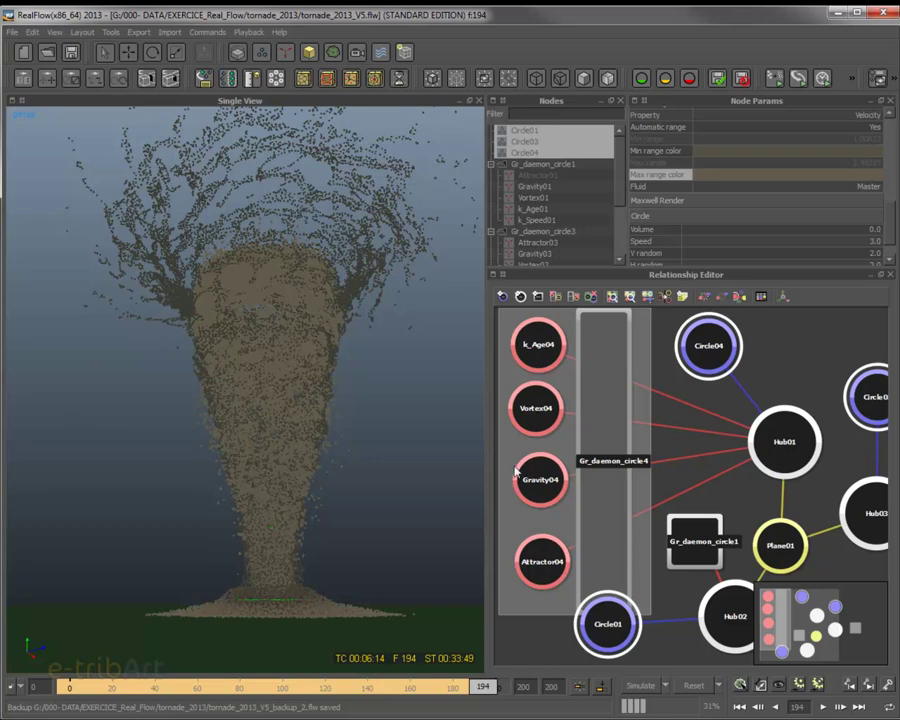
pyautogui.click(695, 687)
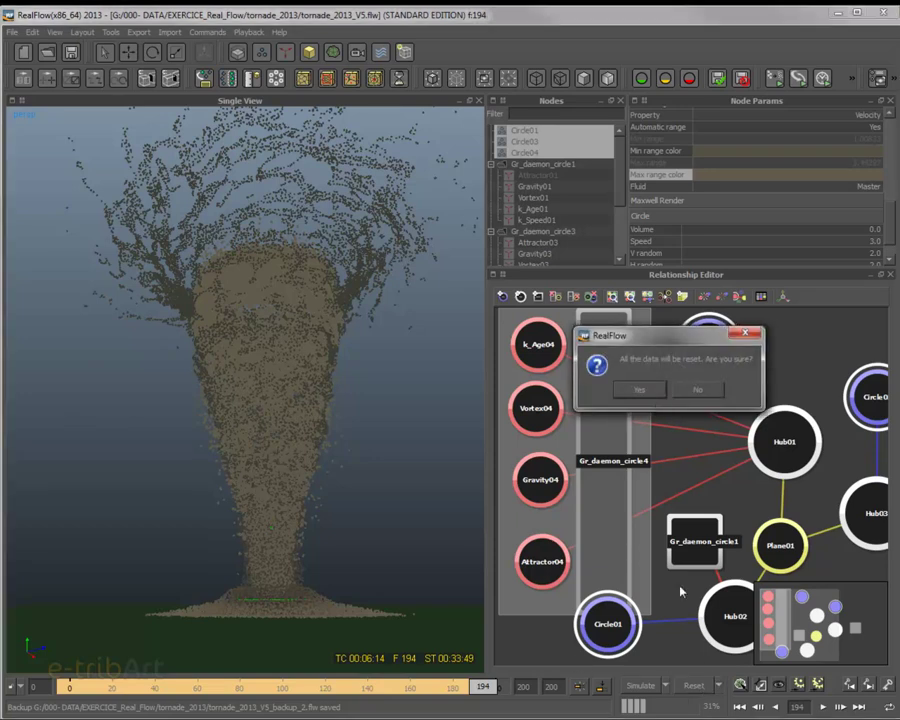
pyautogui.click(640, 390)
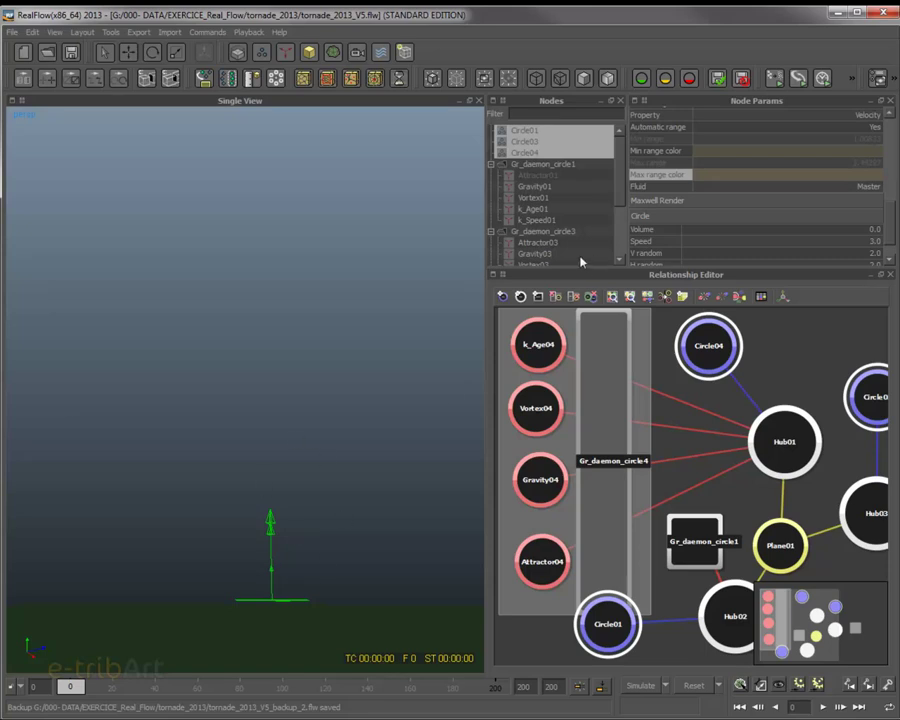
# - Resize the workspace layout to give the node list and node parameters more room
pyautogui.moveTo(485, 276); pyautogui.dragTo(466, 276)
pyautogui.moveTo(565, 263); pyautogui.dragTo(565, 348)
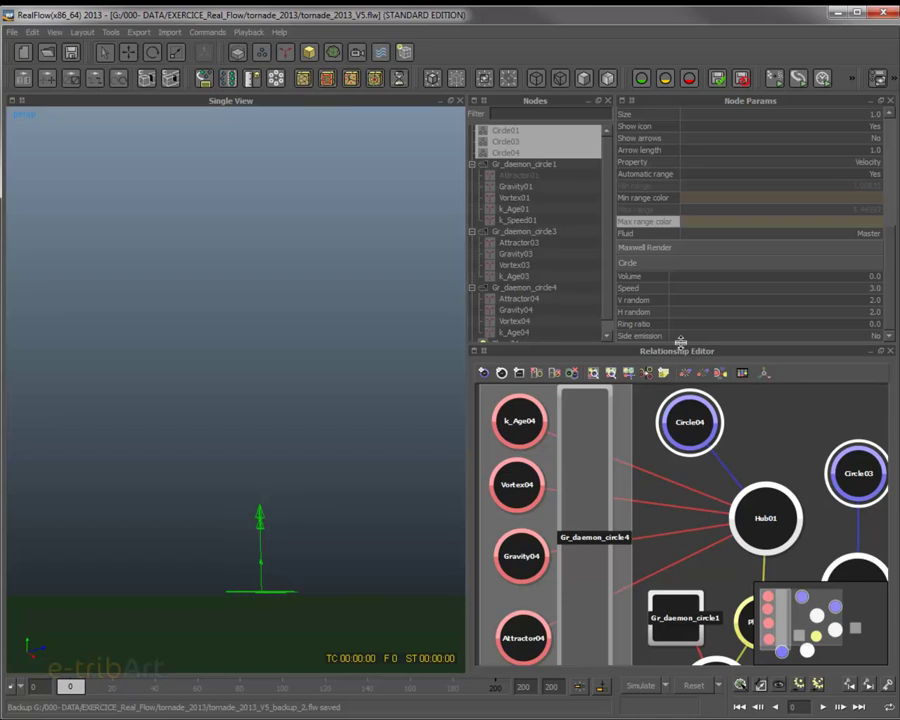
pyautogui.moveTo(683, 350); pyautogui.dragTo(683, 360)
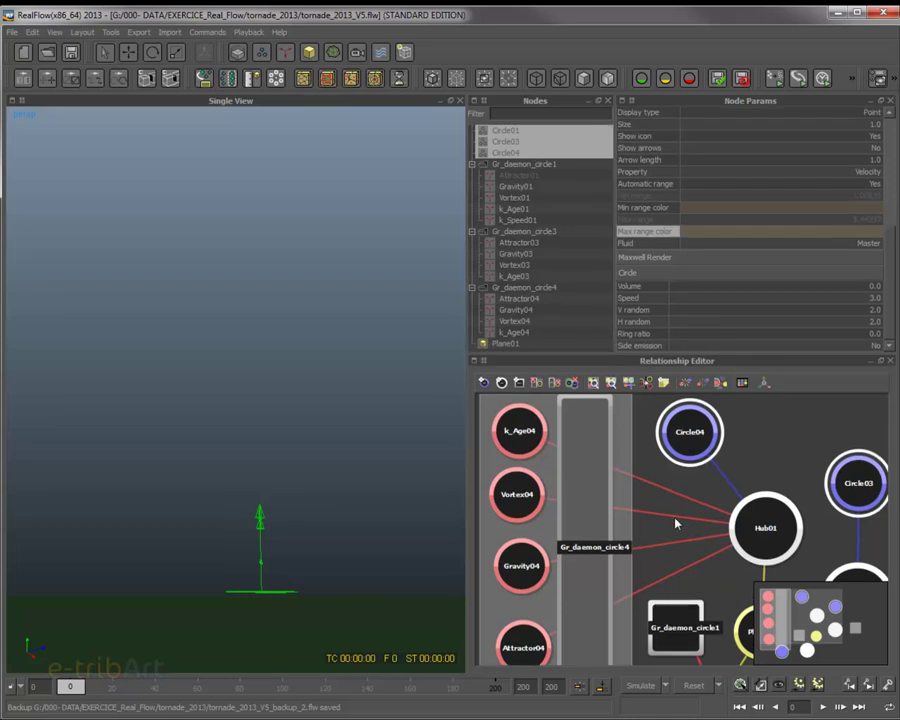
# - Examine how the circle emitters, daemon groups and Plane01 connect to the hubs, and select the Circle04 emitter alone
pyautogui.scroll(-5, 675, 522)
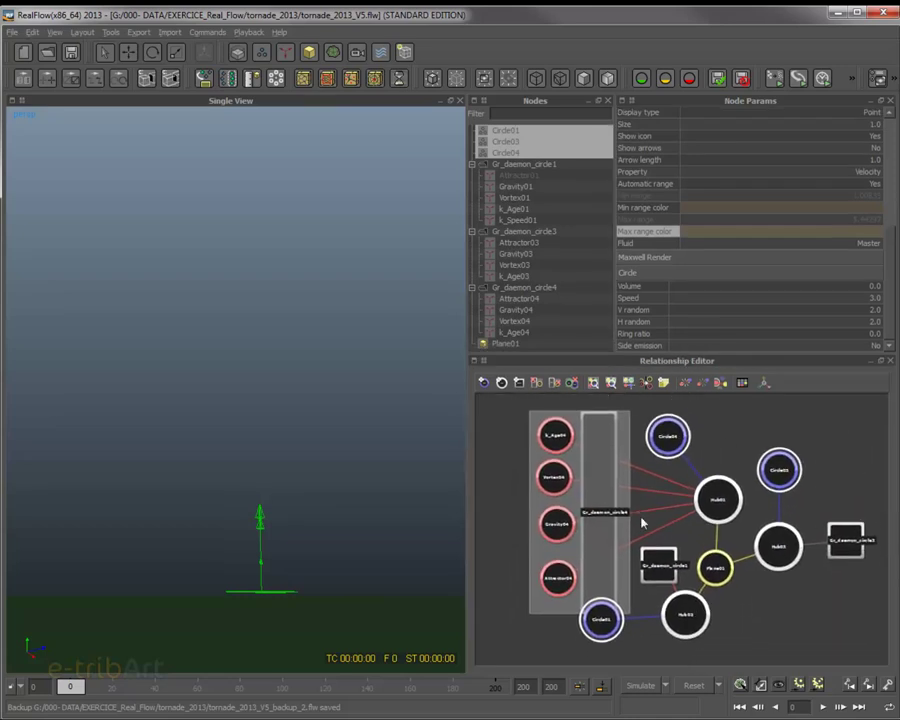
pyautogui.moveTo(640, 516); pyautogui.dragTo(629, 527, button='middle')
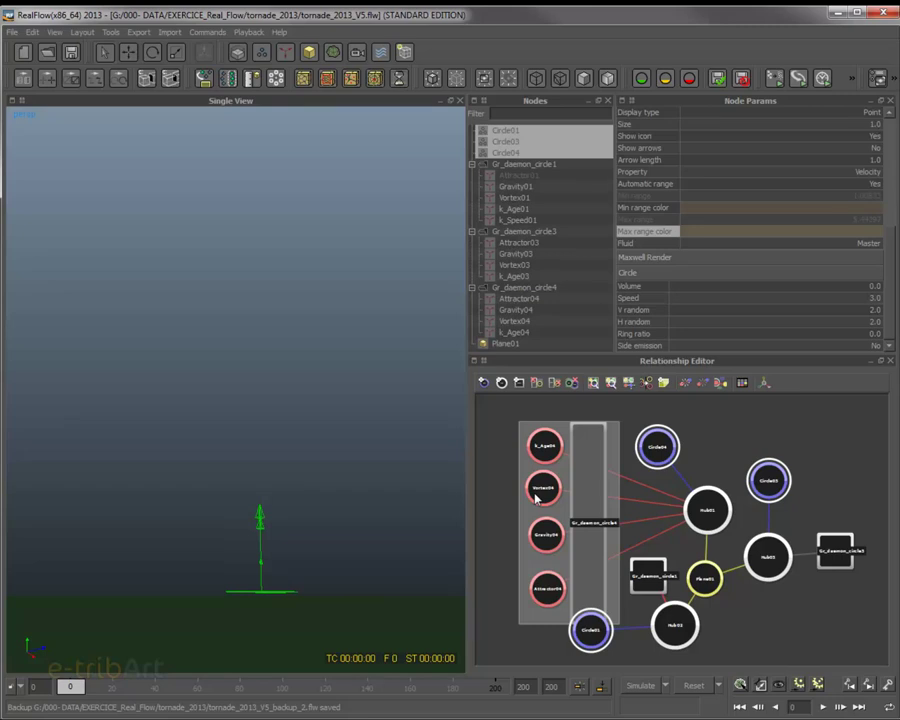
pyautogui.scroll(2, 690, 540)
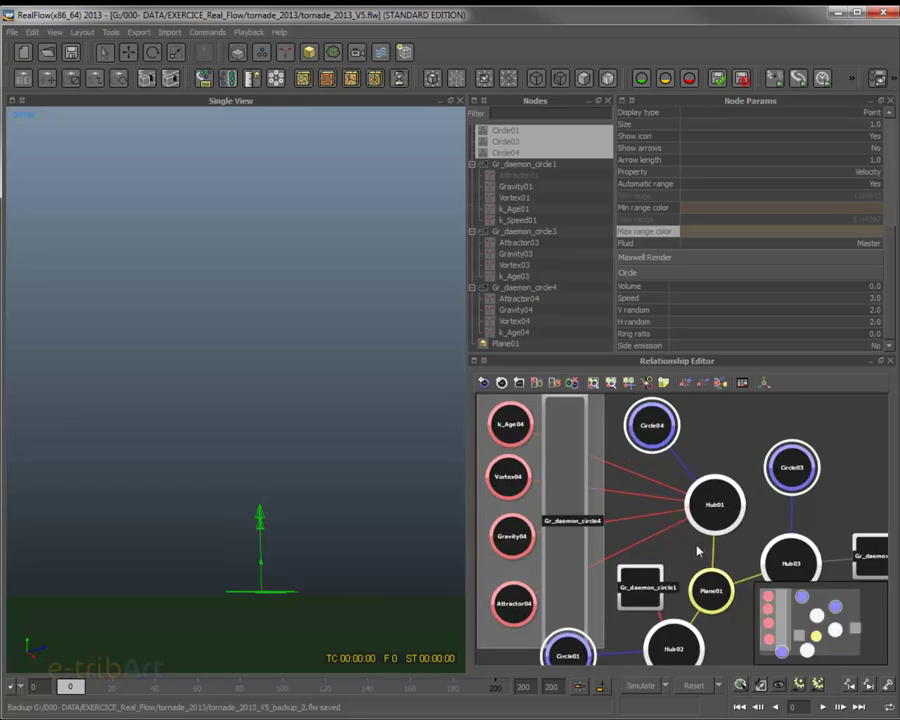
pyautogui.scroll(-1, 698, 550)
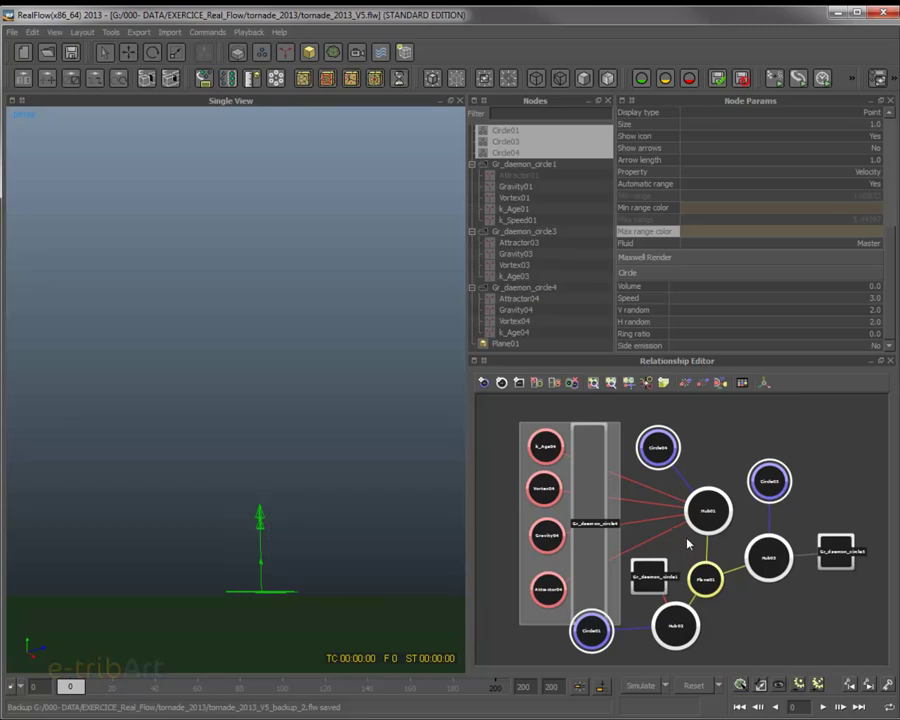
pyautogui.moveTo(662, 430); pyautogui.dragTo(681, 431)
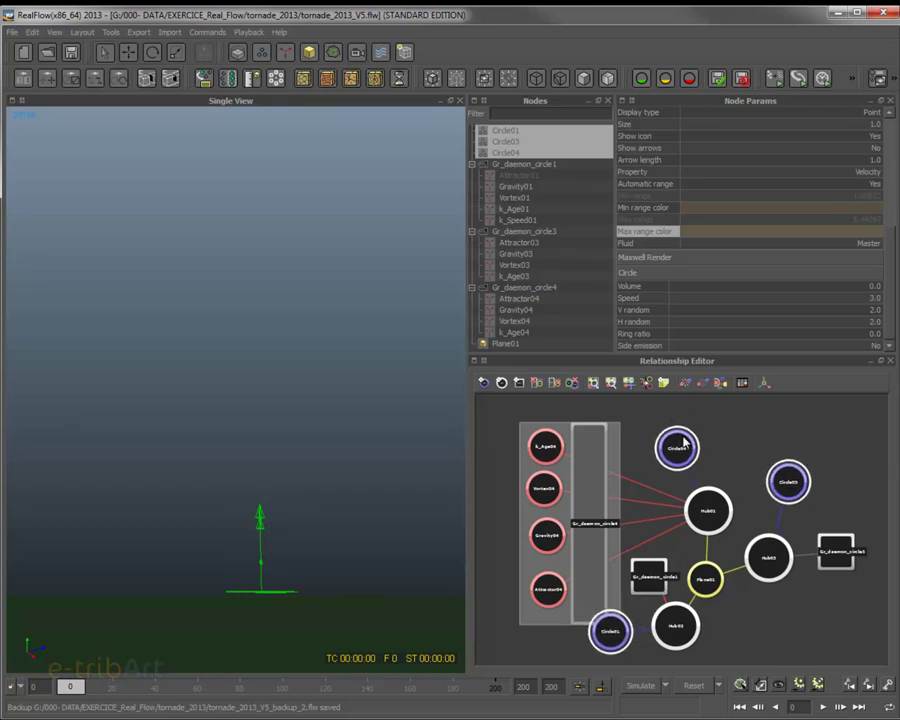
pyautogui.click(744, 434)
pyautogui.click(676, 451)
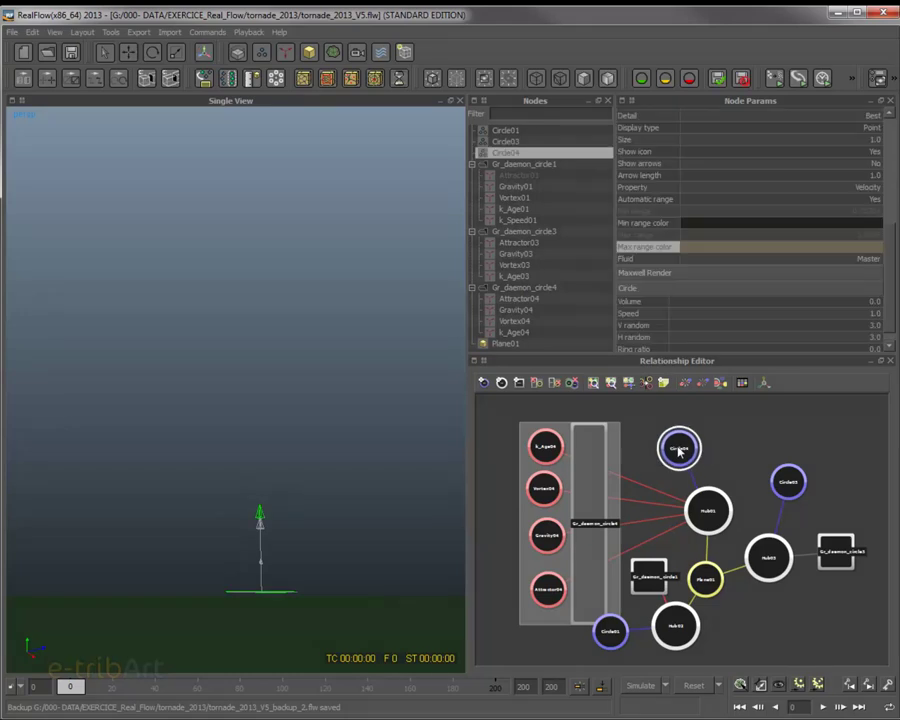
# - Collapse the Gr_daemon_circle4 group in the relationship graph and place its node beside Hub01
pyautogui.scroll(2, 640, 530)
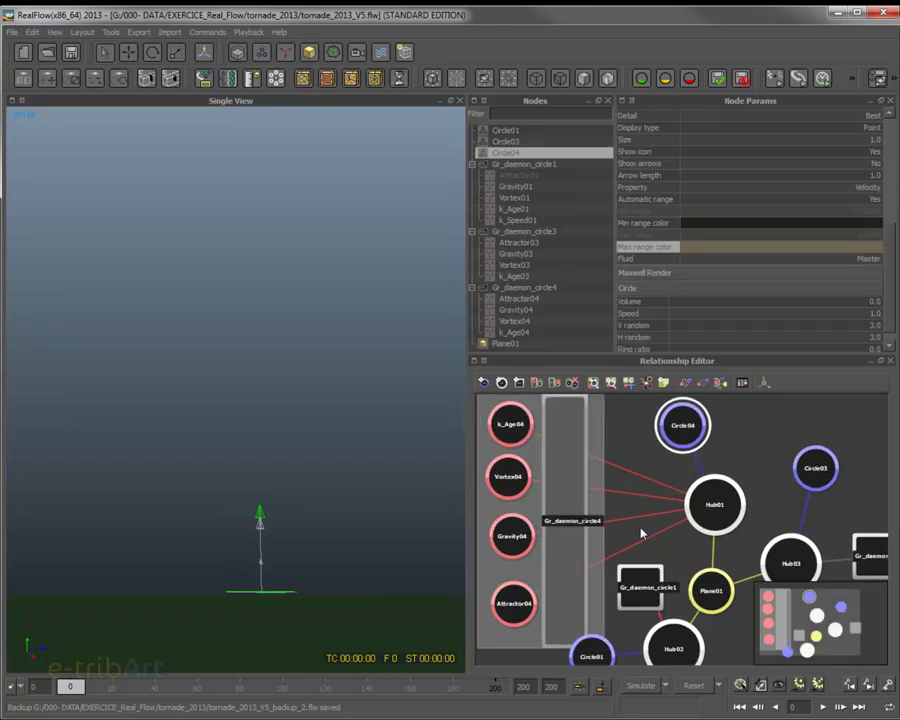
pyautogui.doubleClick(569, 492)
pyautogui.moveTo(577, 431); pyautogui.dragTo(601, 491)
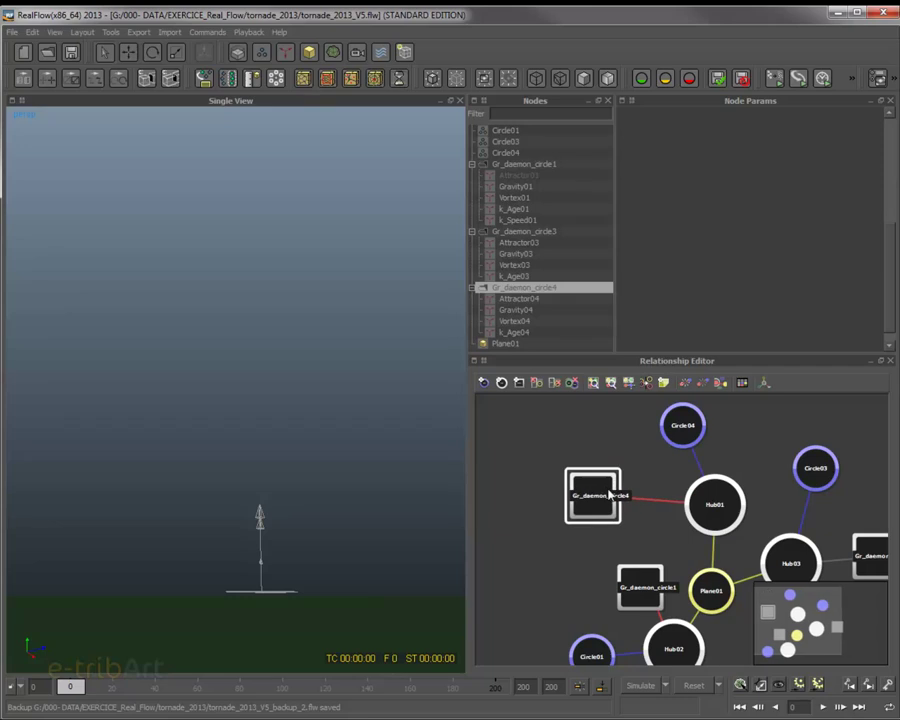
pyautogui.scroll(-4, 595, 495)
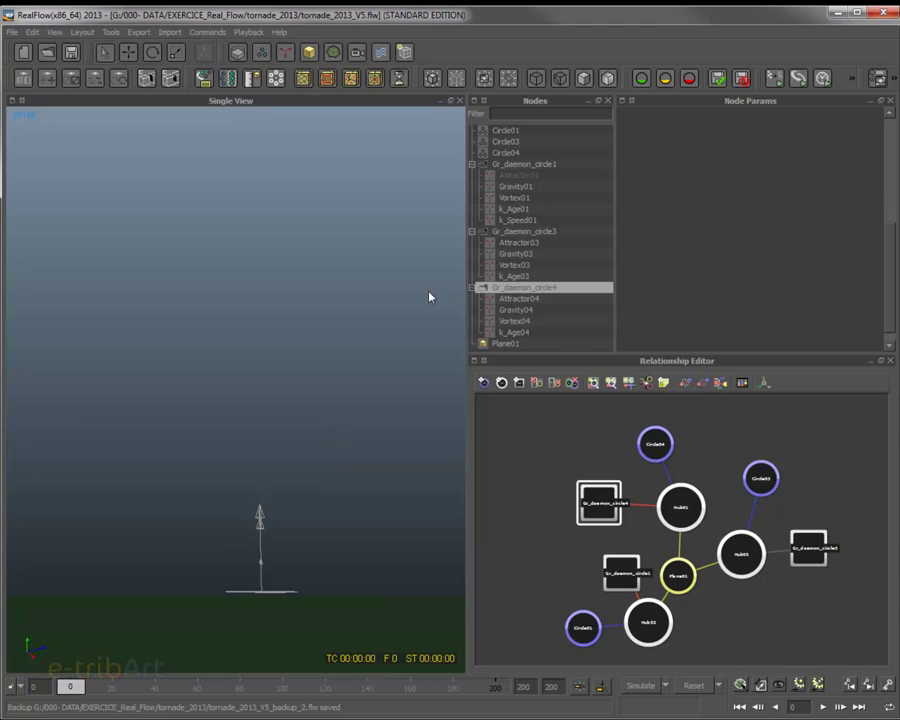
# - Collapse the three daemon groups in the node list and delete all emitters and daemon groups, keeping only Plane01
pyautogui.click(471, 164)
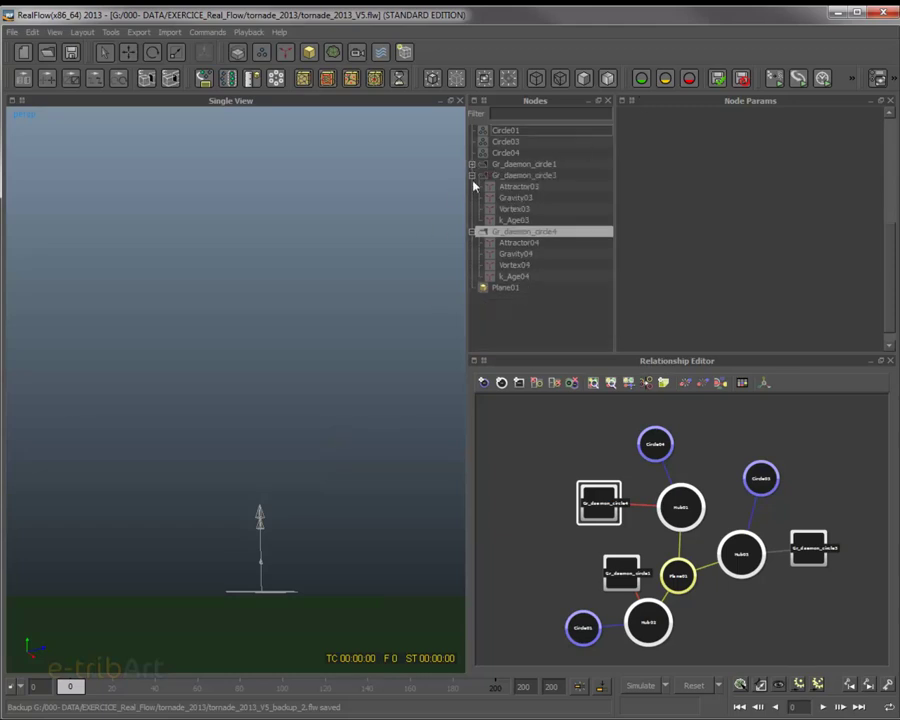
pyautogui.click(471, 175)
pyautogui.click(472, 187)
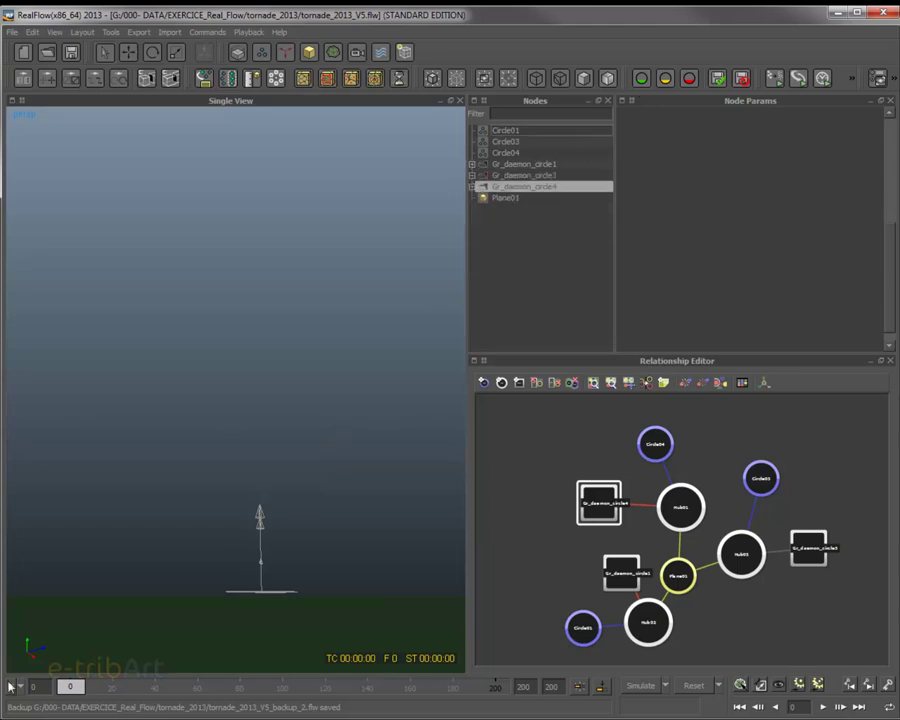
pyautogui.press('Delete')
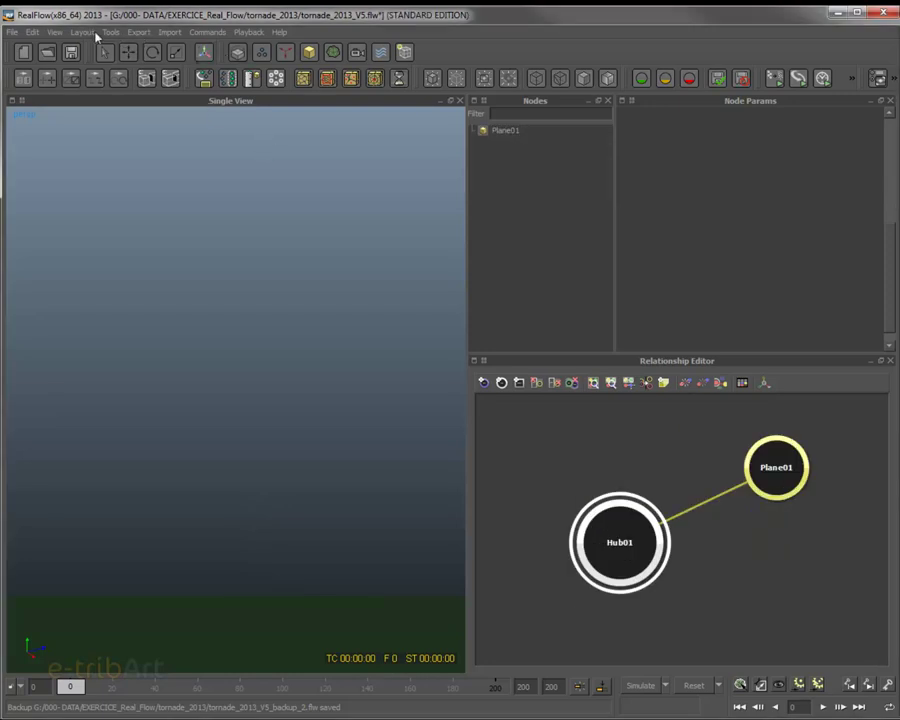
# - Rearrange the remaining nodes in the relationship graph, with Plane01 above and to the right of Hub01
pyautogui.moveTo(777, 466); pyautogui.dragTo(750, 468)
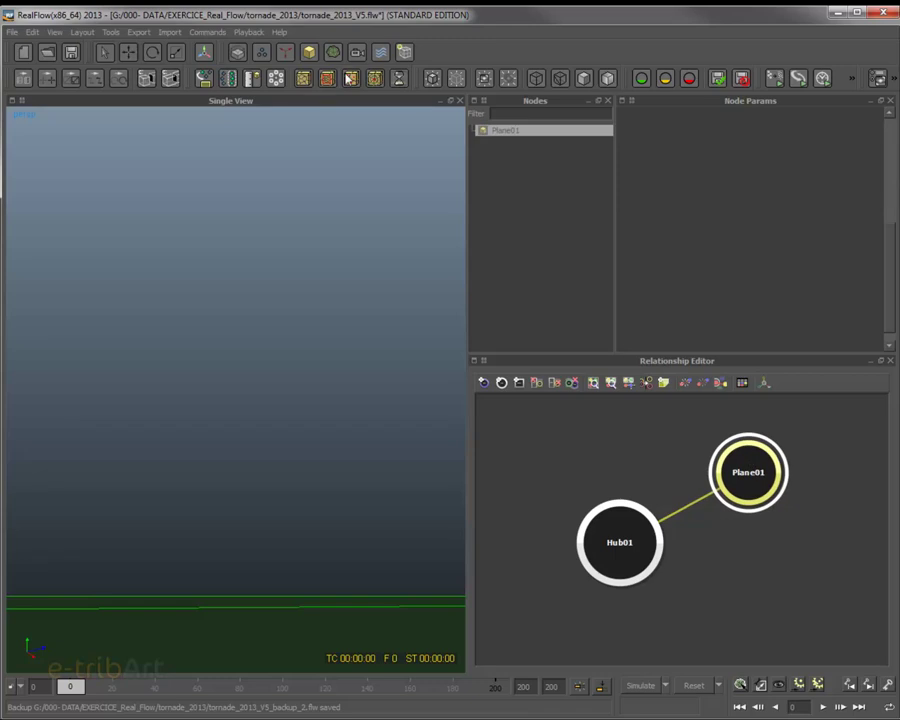
pyautogui.click(308, 52)
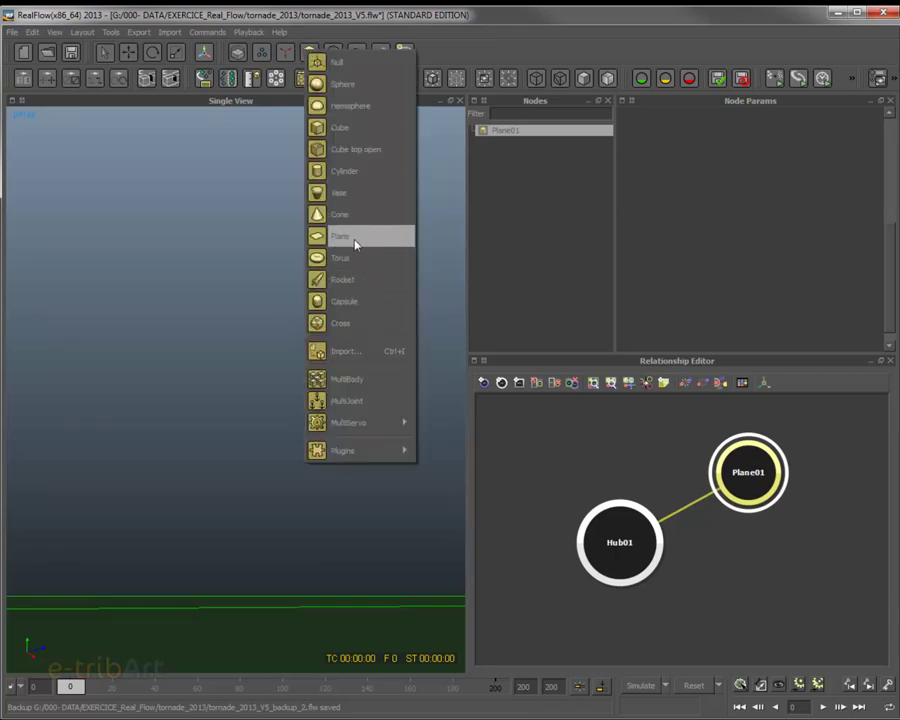
pyautogui.click(467, 36)
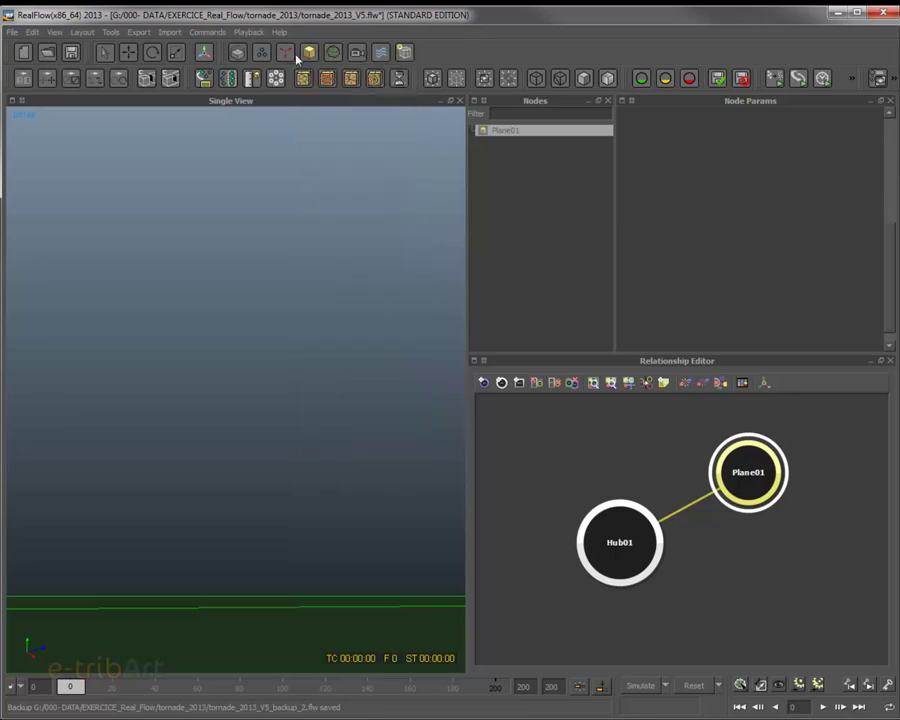
pyautogui.keyDown('alt'); pyautogui.moveTo(272, 561); pyautogui.dragTo(263, 587); pyautogui.keyUp('alt')
pyautogui.moveTo(624, 557); pyautogui.dragTo(636, 588)
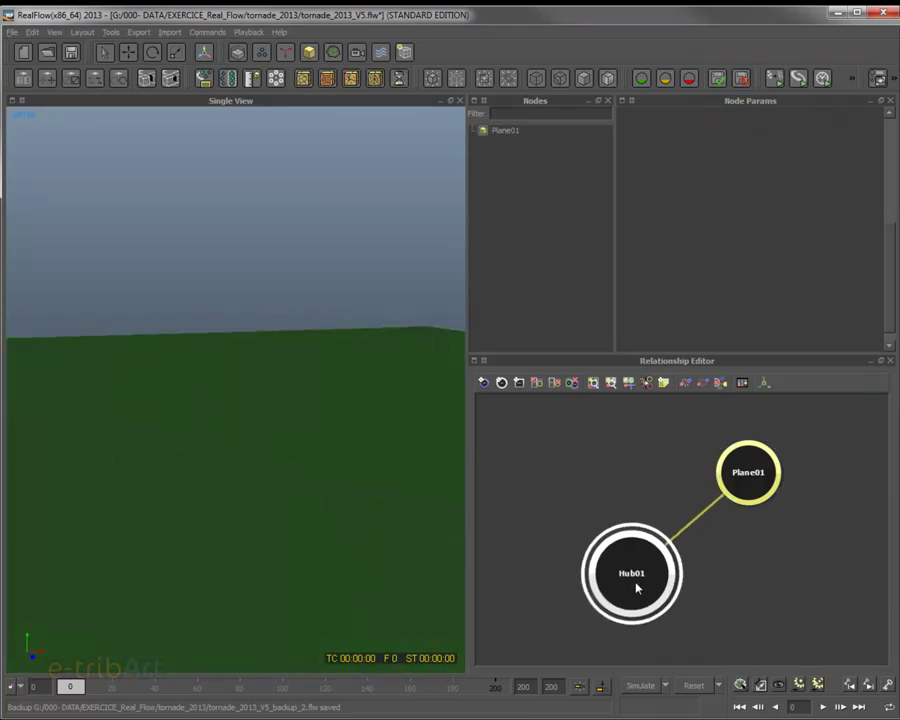
pyautogui.click(745, 466)
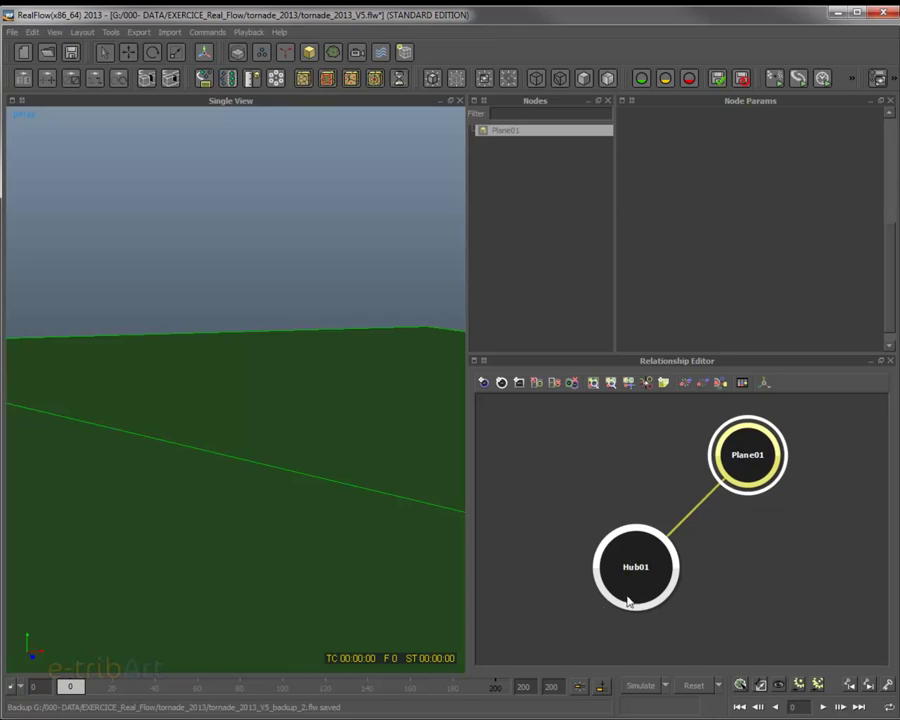
pyautogui.moveTo(622, 577); pyautogui.dragTo(649, 585)
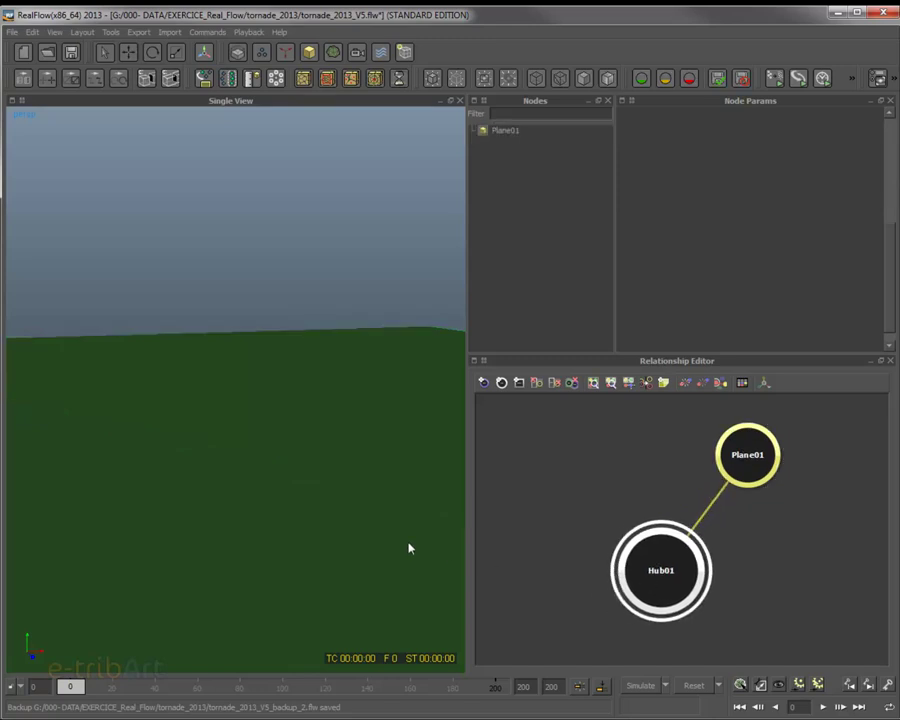
# - Add a Circle particle emitter to the scene above the ground plane
pyautogui.click(334, 546)
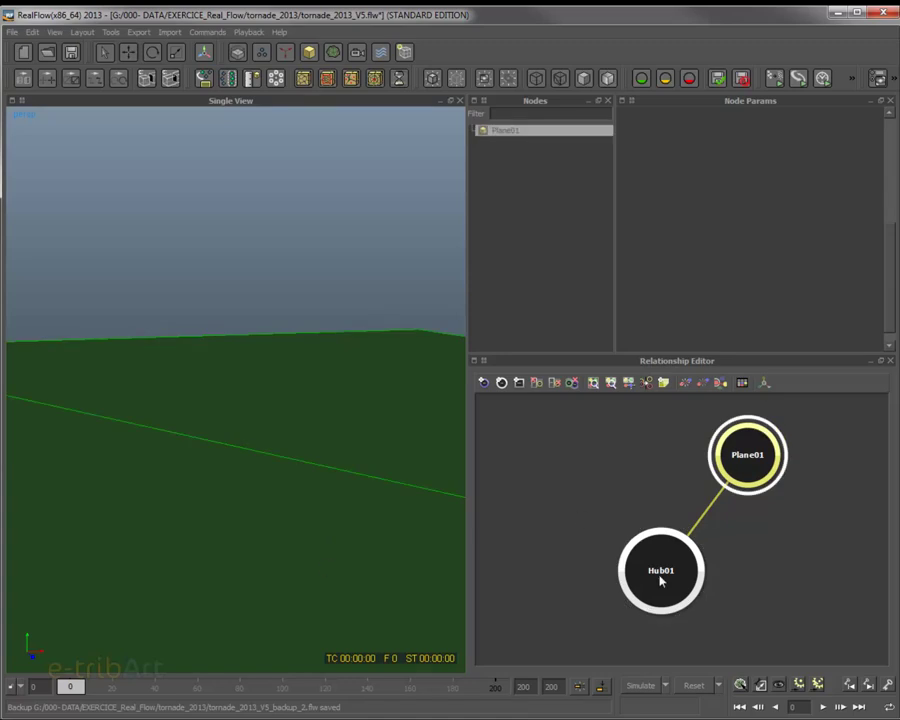
pyautogui.keyDown('alt'); pyautogui.moveTo(308, 568); pyautogui.dragTo(348, 541); pyautogui.keyUp('alt')
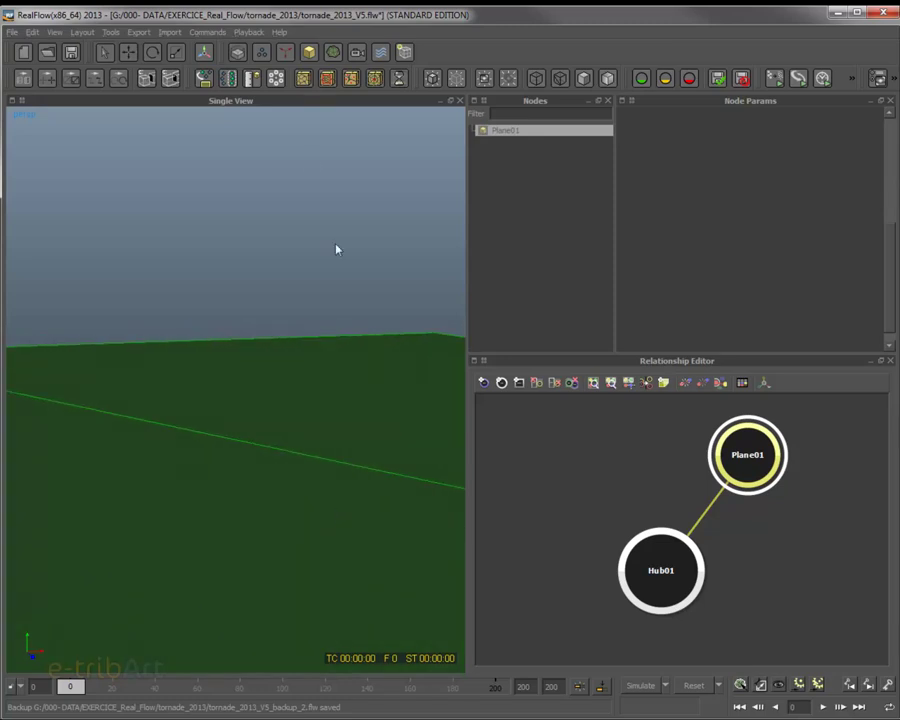
pyautogui.click(262, 52)
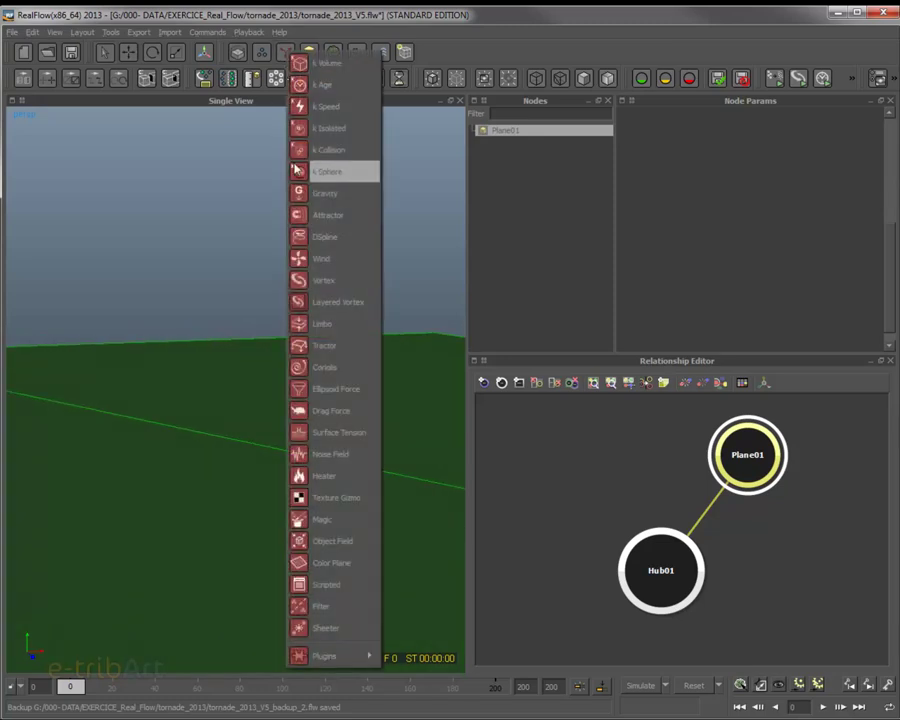
pyautogui.click(265, 54)
pyautogui.click(265, 54)
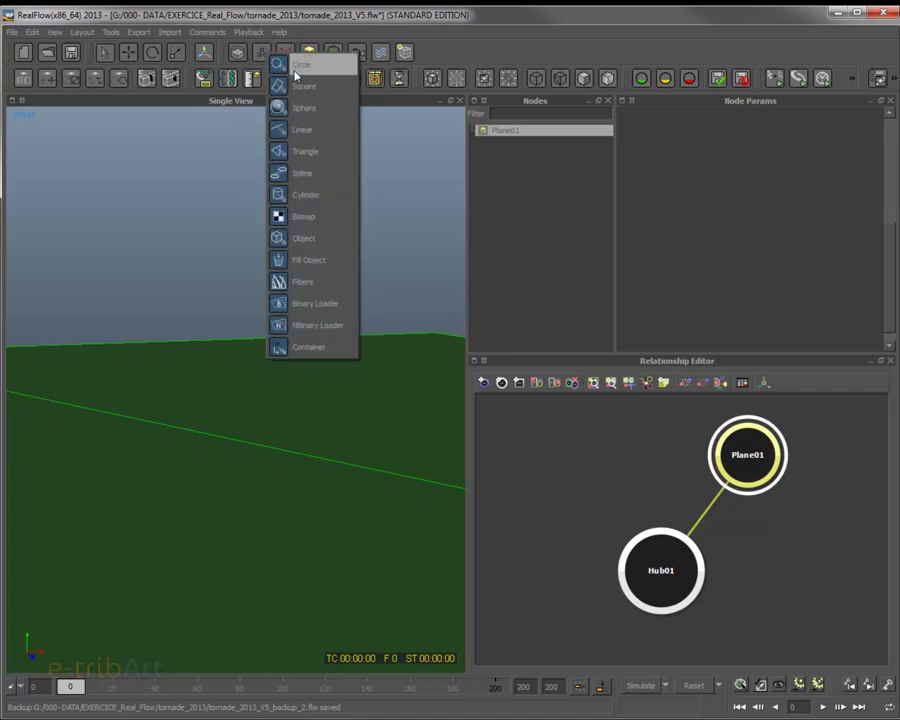
pyautogui.click(300, 63)
pyautogui.keyDown('alt'); pyautogui.moveTo(273, 532); pyautogui.dragTo(373, 481); pyautogui.keyUp('alt')
pyautogui.scroll(3, 368, 480)
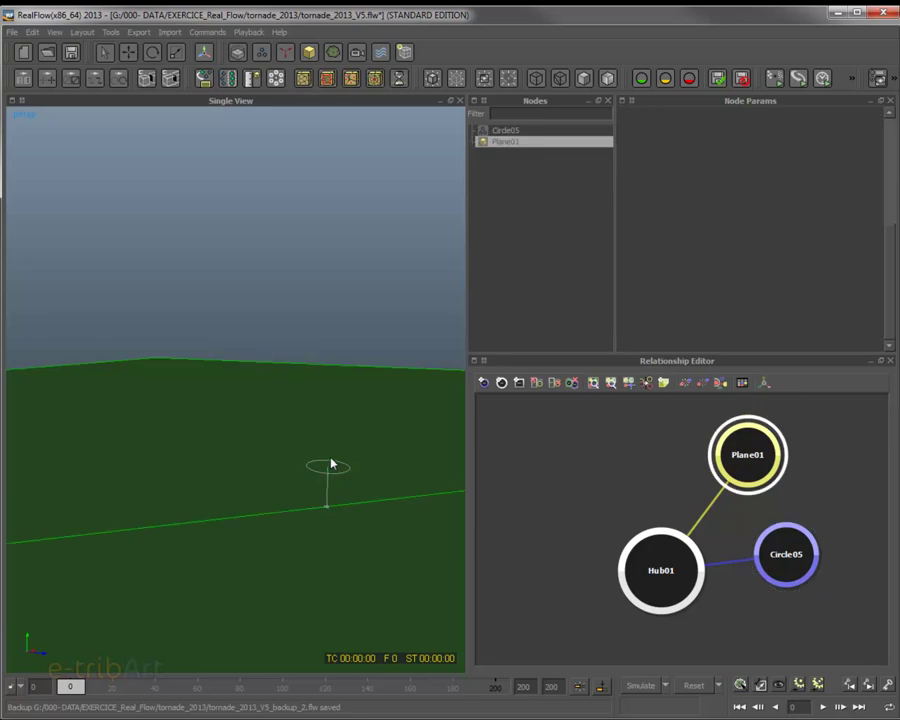
# - Select the new circle emitter for rotation and expand its Initial State and Node parameters
pyautogui.press('e')
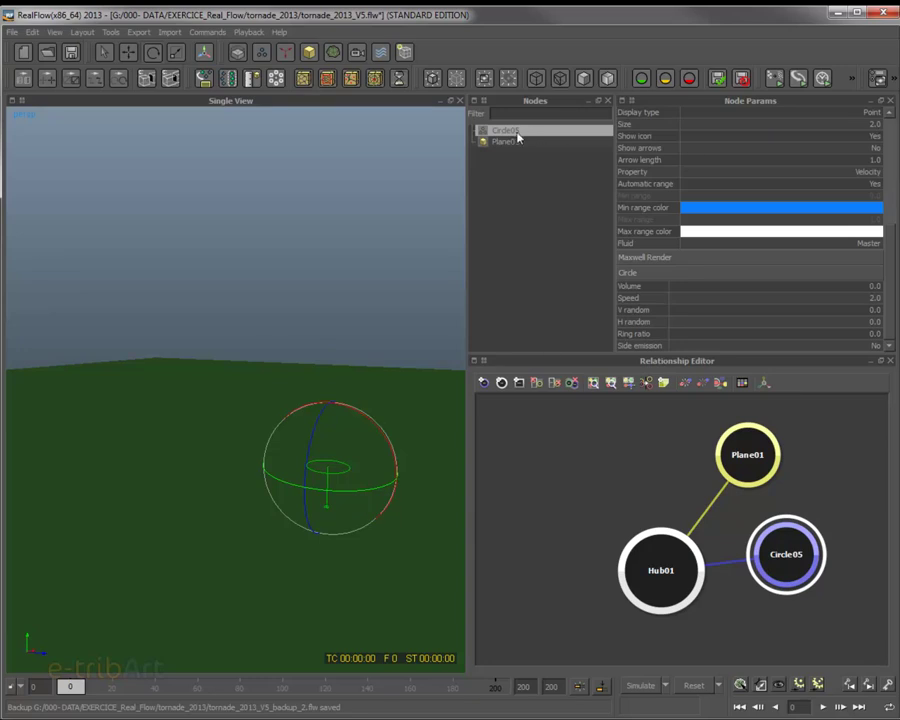
pyautogui.scroll(5, 886, 134)
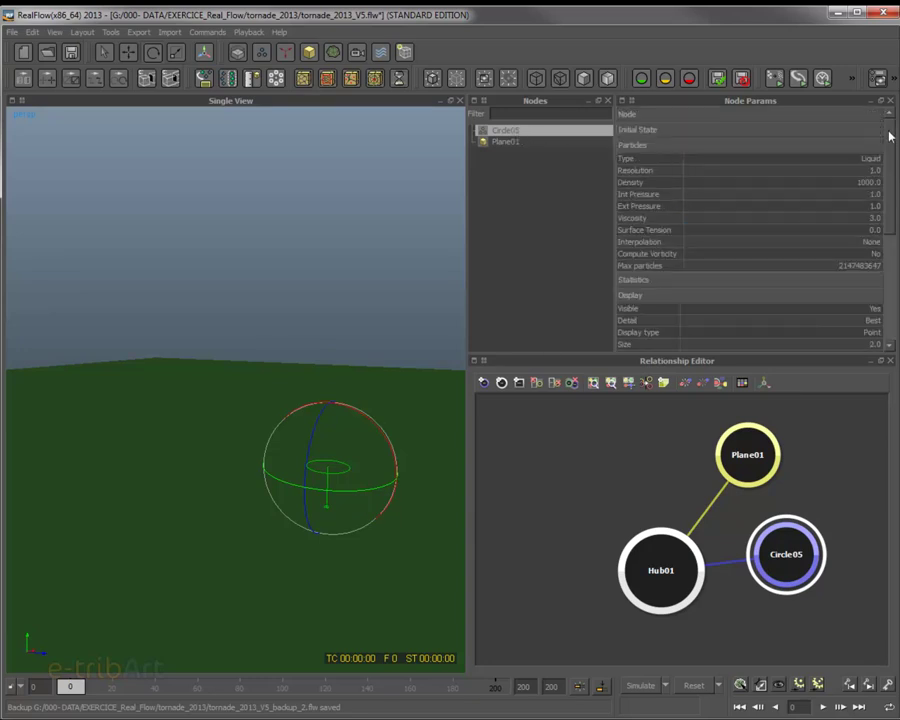
pyautogui.click(711, 136)
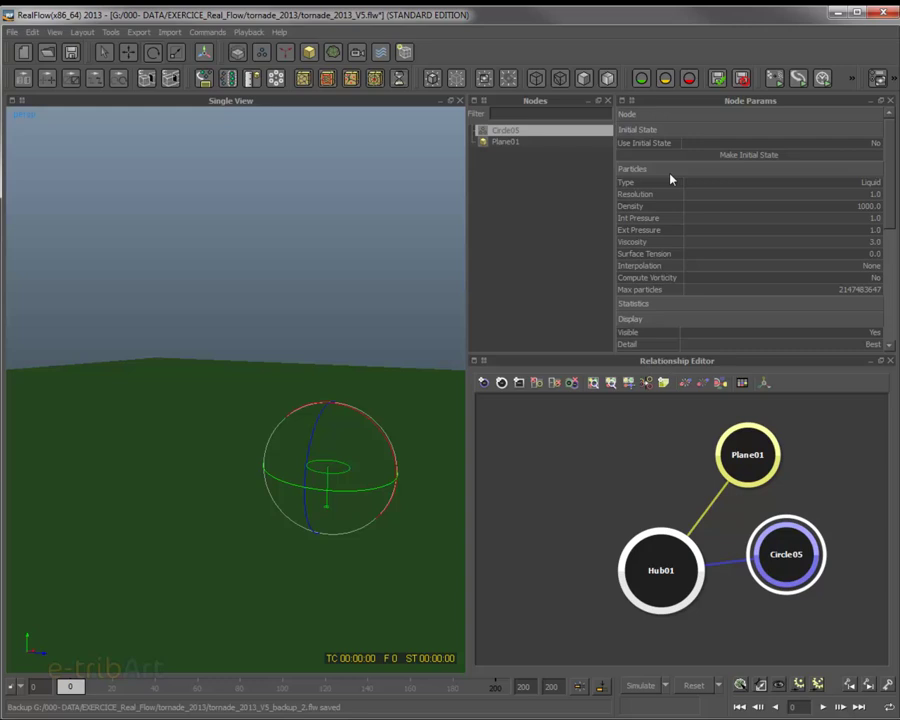
pyautogui.click(672, 116)
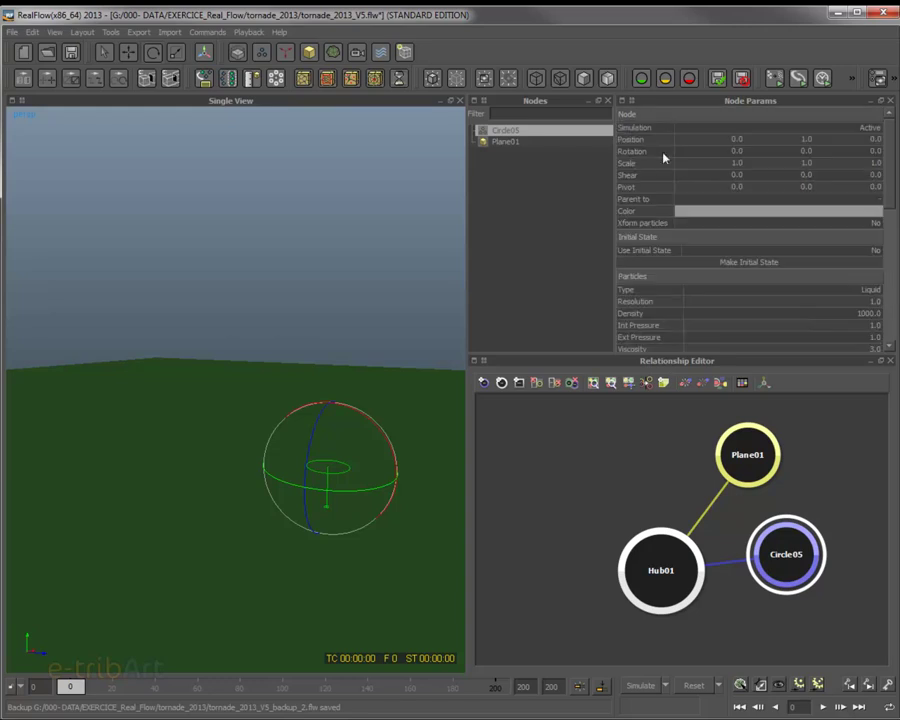
# - Set the circle emitter's X rotation to 90 degrees
pyautogui.click(736, 151)
pyautogui.write('90')
pyautogui.press('Return')
# - Set the circle emitter's X rotation to 180 degrees and check its emission direction in the viewport
pyautogui.click(736, 152)
pyautogui.write('180')
pyautogui.press('Return')
pyautogui.click(348, 396)
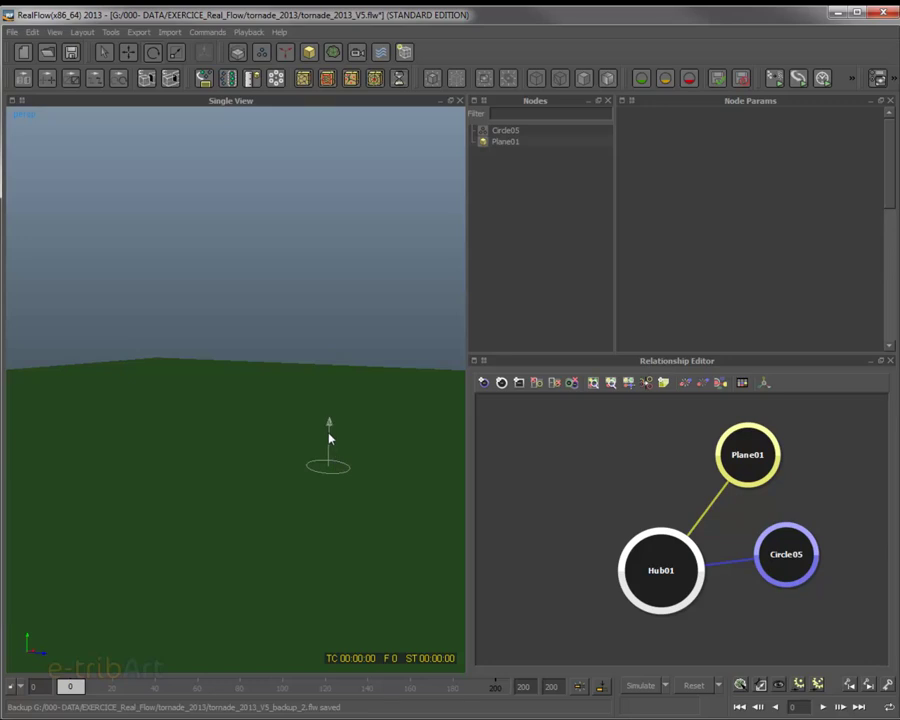
pyautogui.click(330, 430)
pyautogui.moveTo(336, 500)
pyautogui.keyDown('alt'); pyautogui.mouseDown()
pyautogui.moveTo(368, 500)
pyautogui.moveTo(362, 484)
pyautogui.moveTo(350, 494)
pyautogui.mouseUp(); pyautogui.keyUp('alt')
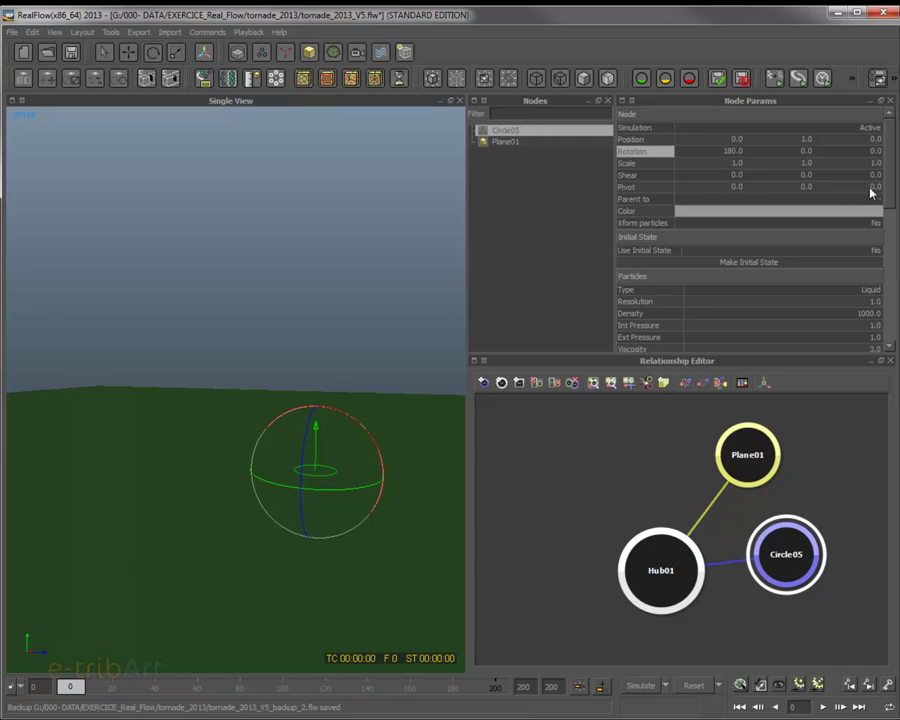
# - Set the circle emitter's particle type to Gas
pyautogui.scroll(-3, 866, 198)
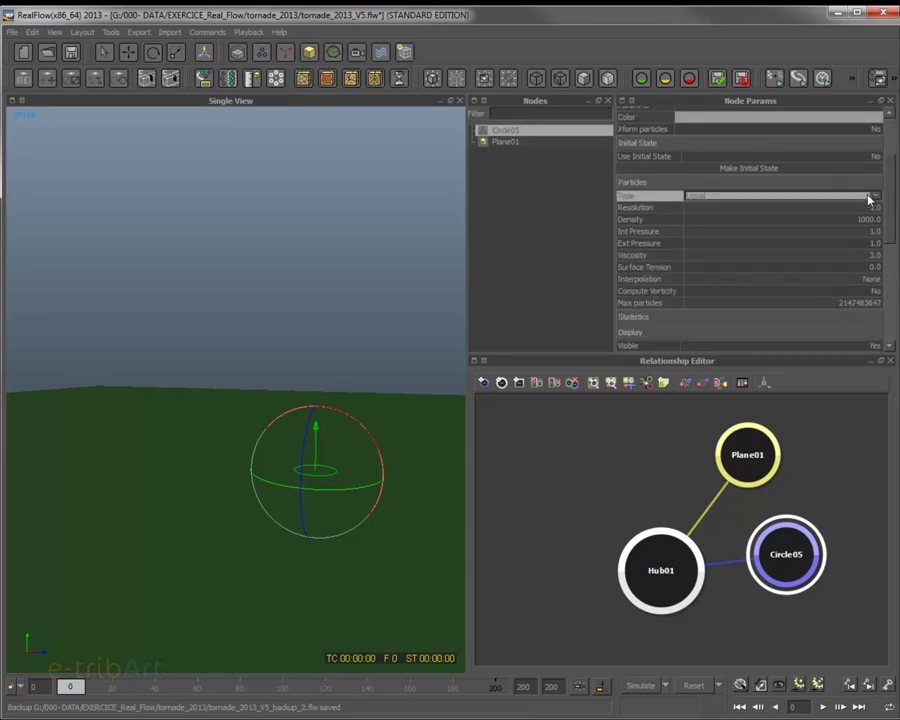
pyautogui.click(868, 197)
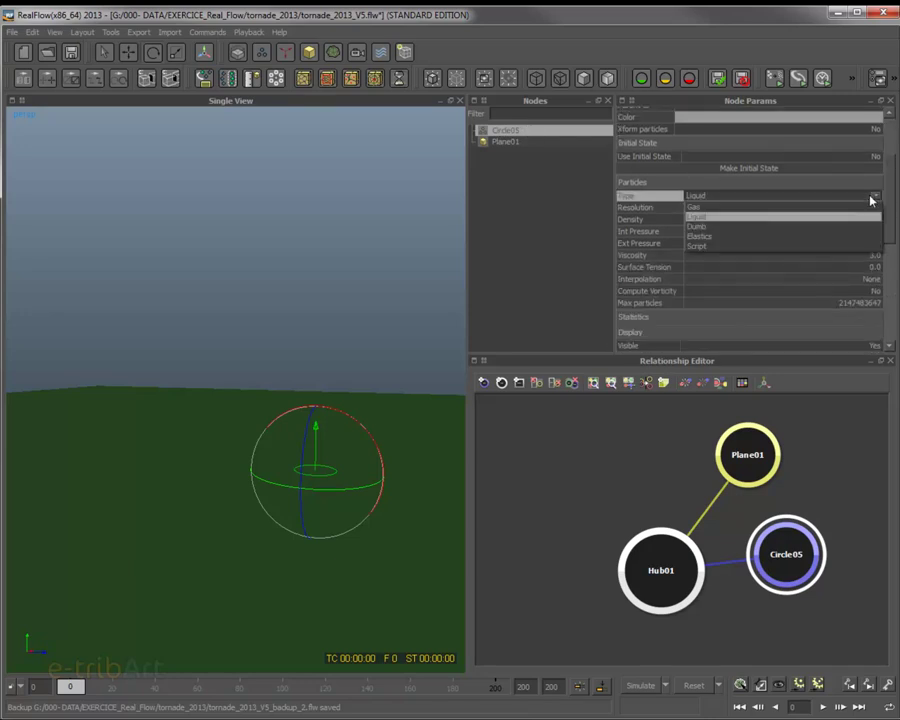
pyautogui.click(741, 208)
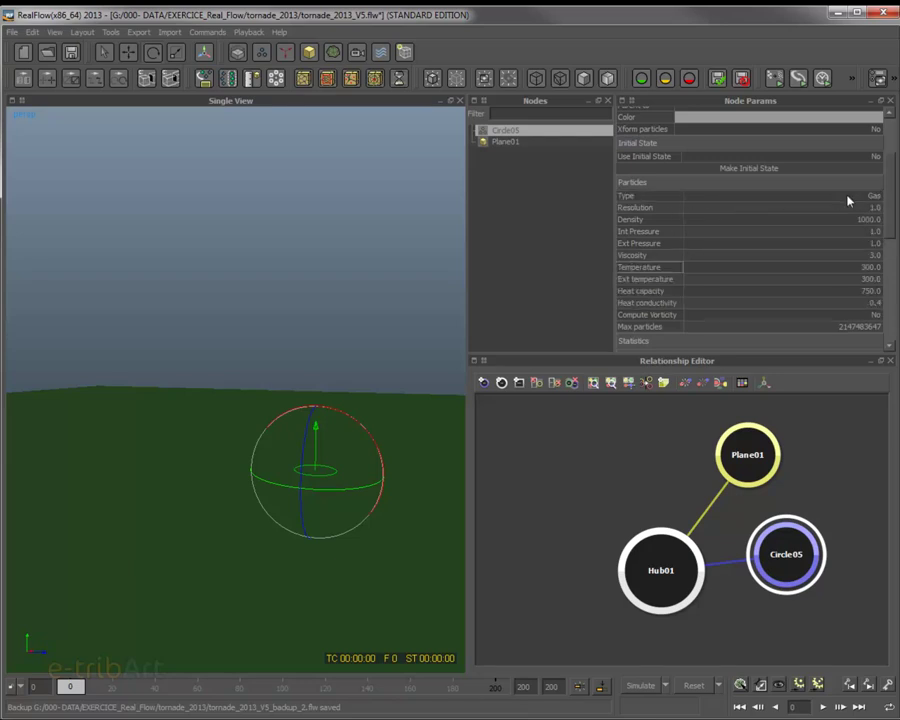
# - Review the emitter's gas particle parameters, including density, internal and external pressure, viscosity, temperature and external temperature
pyautogui.scroll(-4, 860, 210)
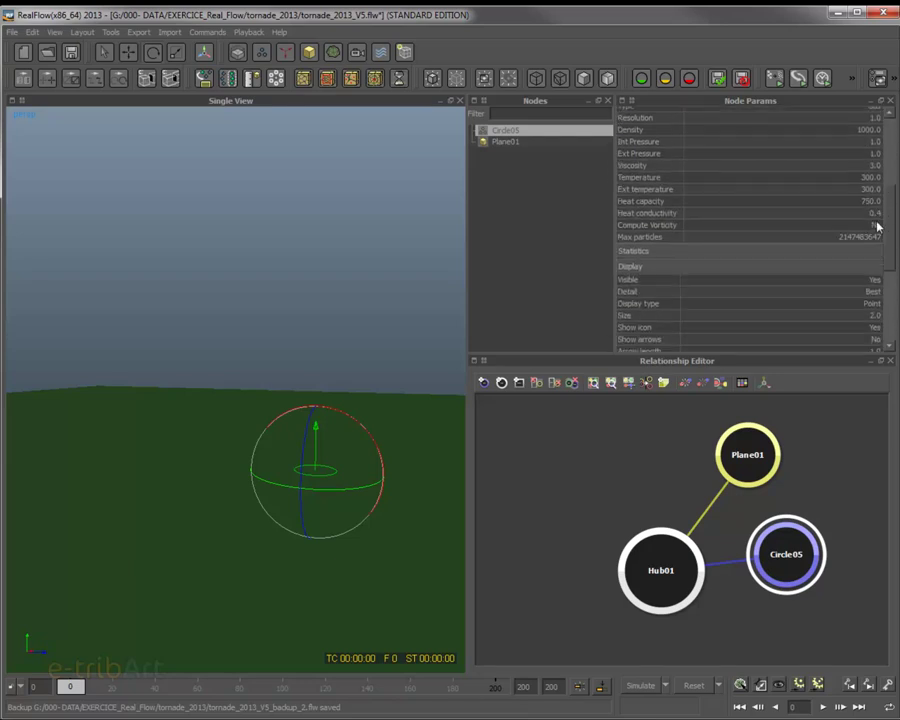
pyautogui.scroll(3, 878, 215)
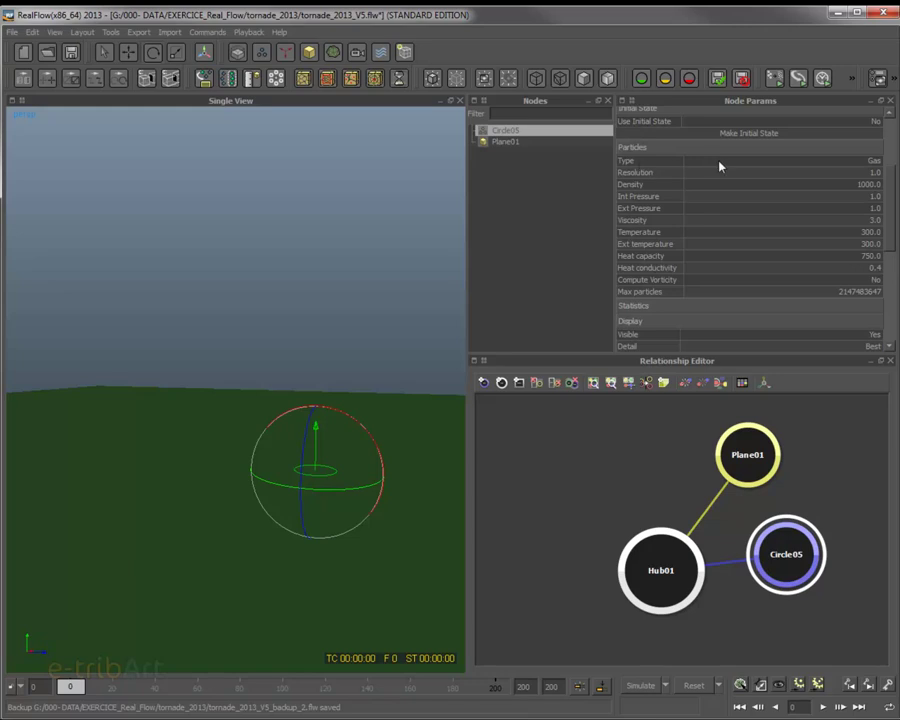
pyautogui.scroll(-1, 878, 218)
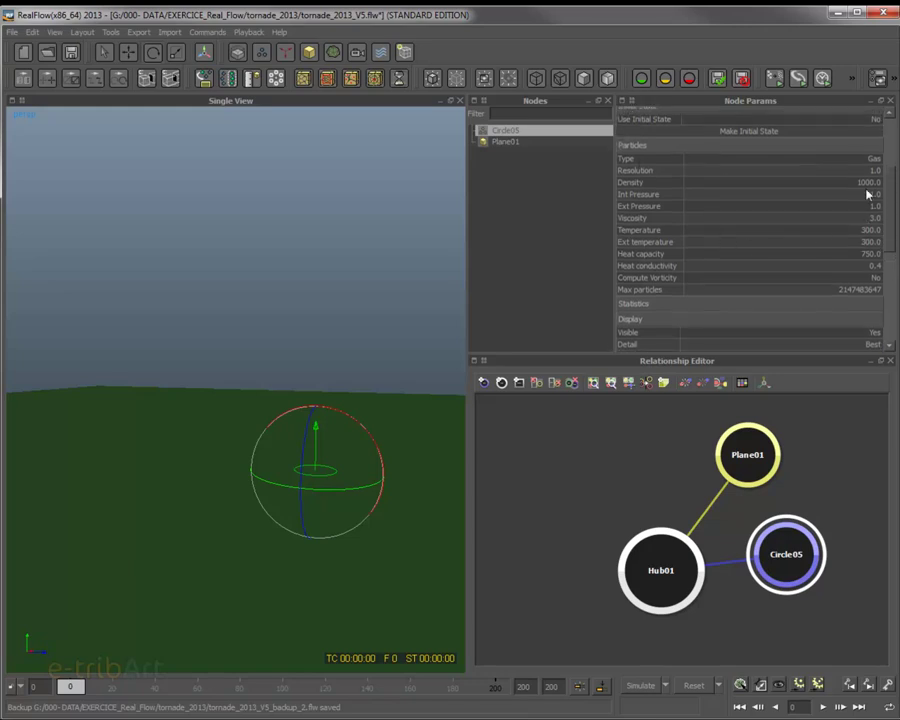
pyautogui.doubleClick(868, 184)
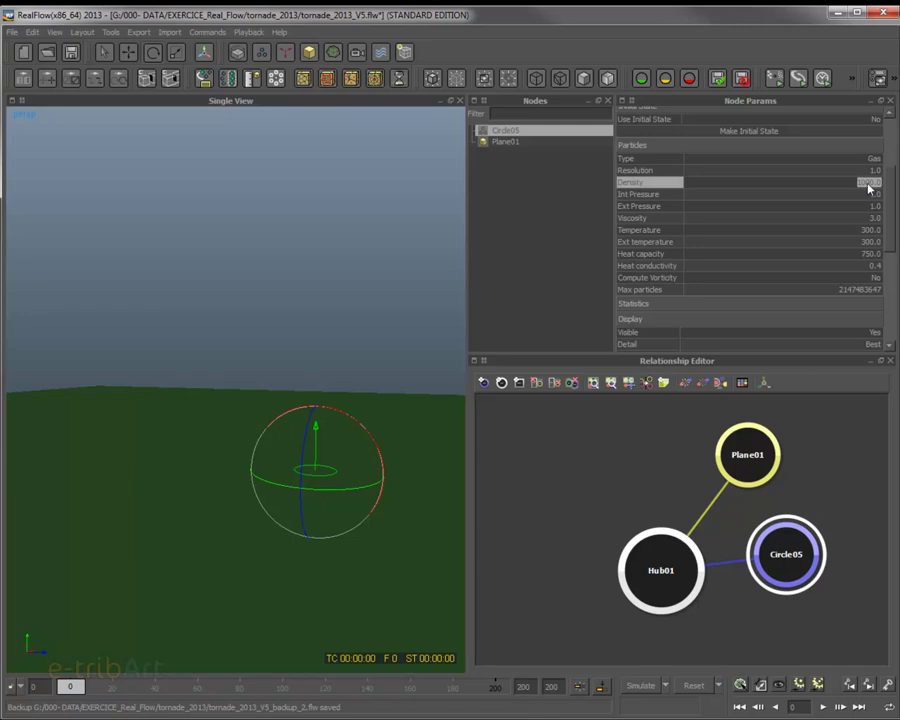
pyautogui.click(656, 196)
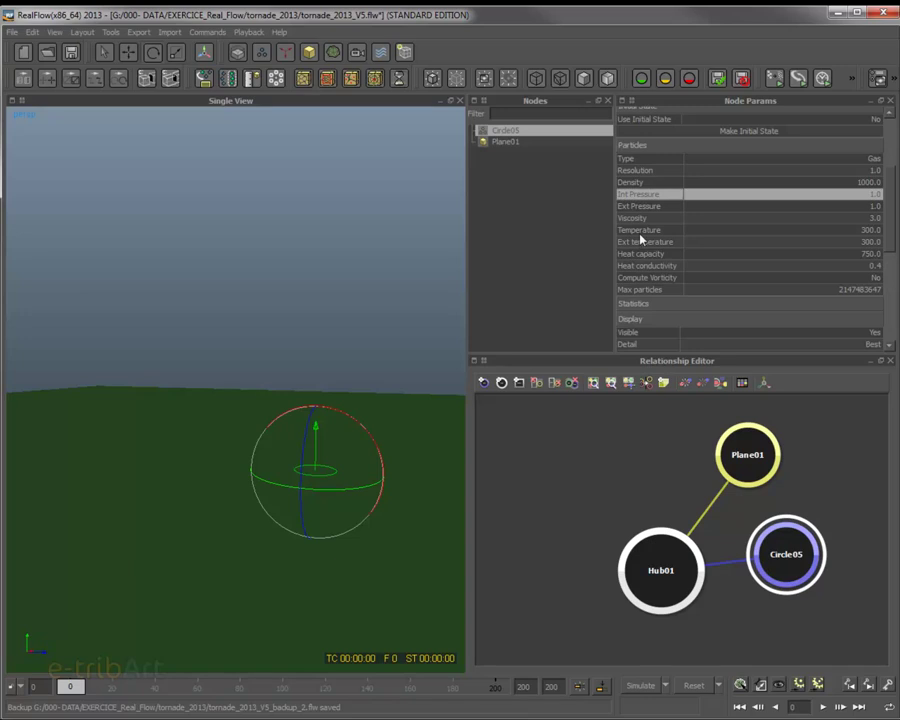
pyautogui.click(641, 219)
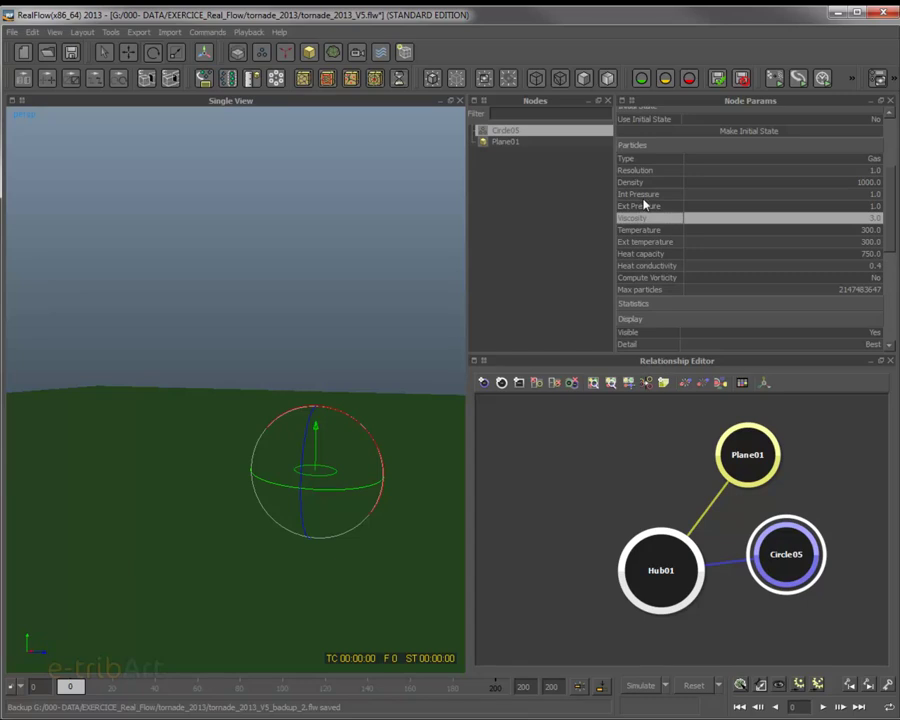
pyautogui.click(645, 196)
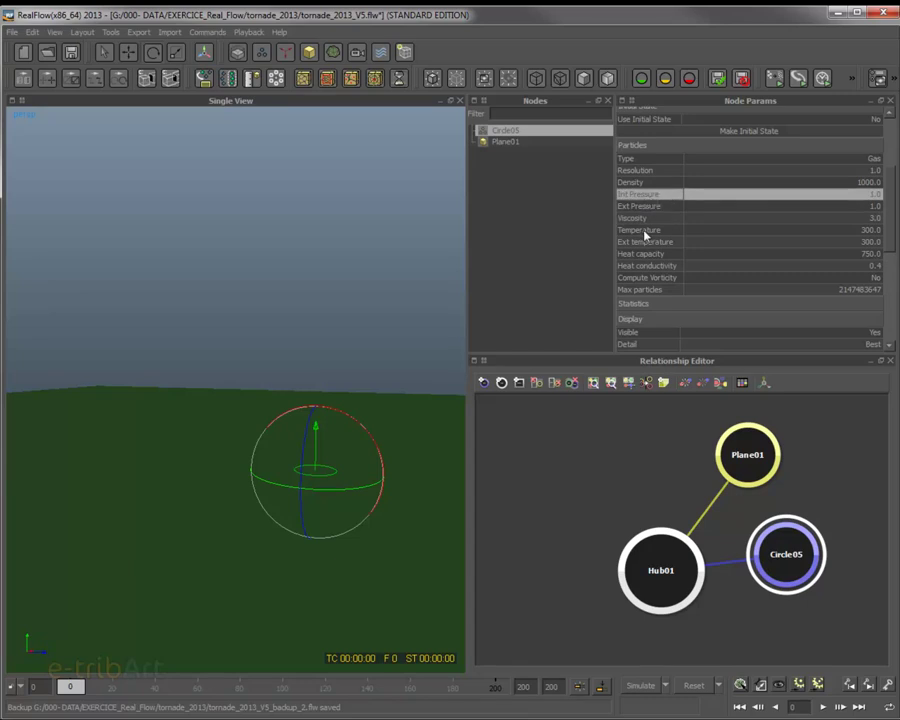
pyautogui.click(645, 242)
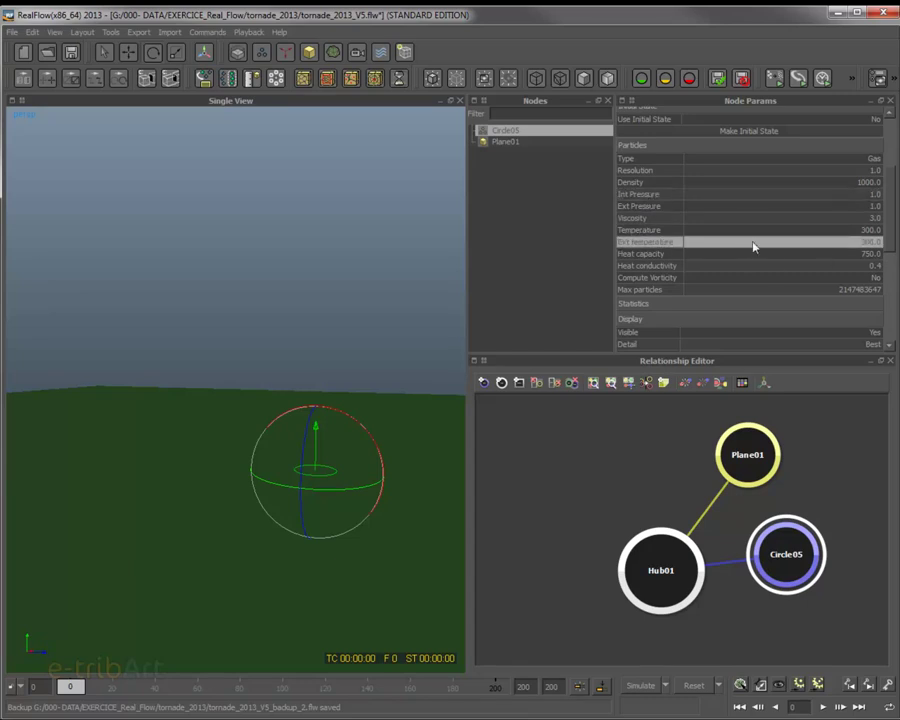
pyautogui.click(624, 231)
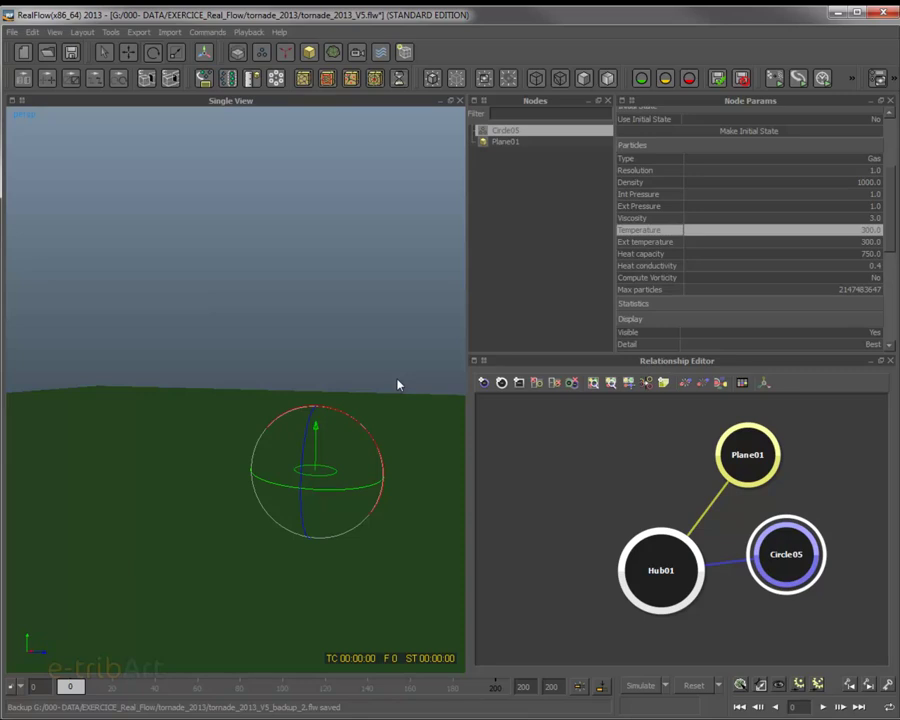
# - Try moving the circle emitter slightly along its vertical axis
pyautogui.moveTo(365, 436)
pyautogui.keyDown('alt'); pyautogui.mouseDown()
pyautogui.moveTo(369, 462)
pyautogui.moveTo(375, 445)
pyautogui.moveTo(362, 453)
pyautogui.mouseUp(); pyautogui.keyUp('alt')
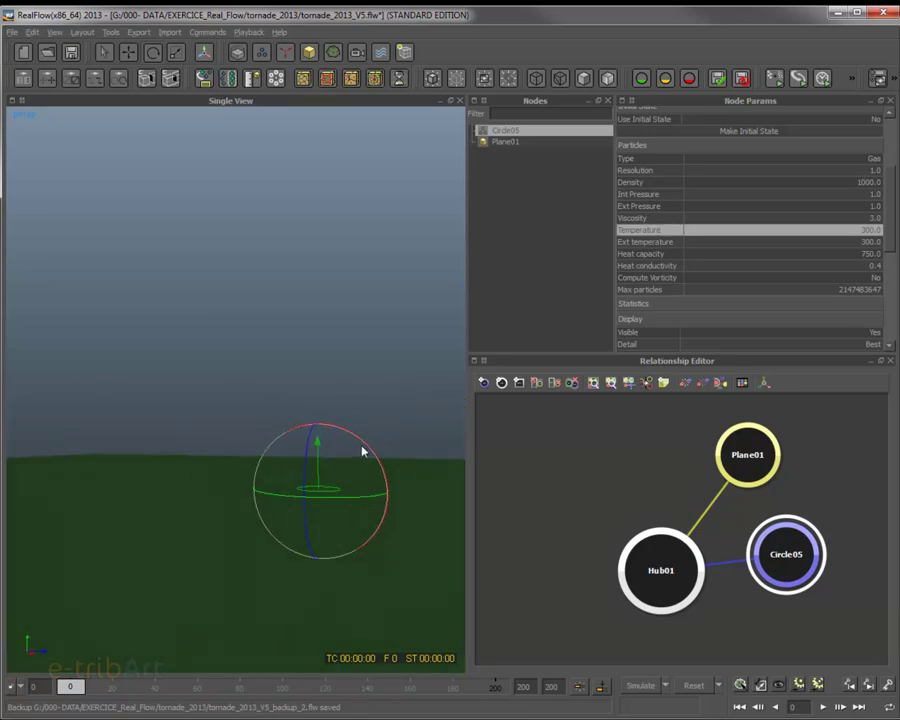
pyautogui.press('w')
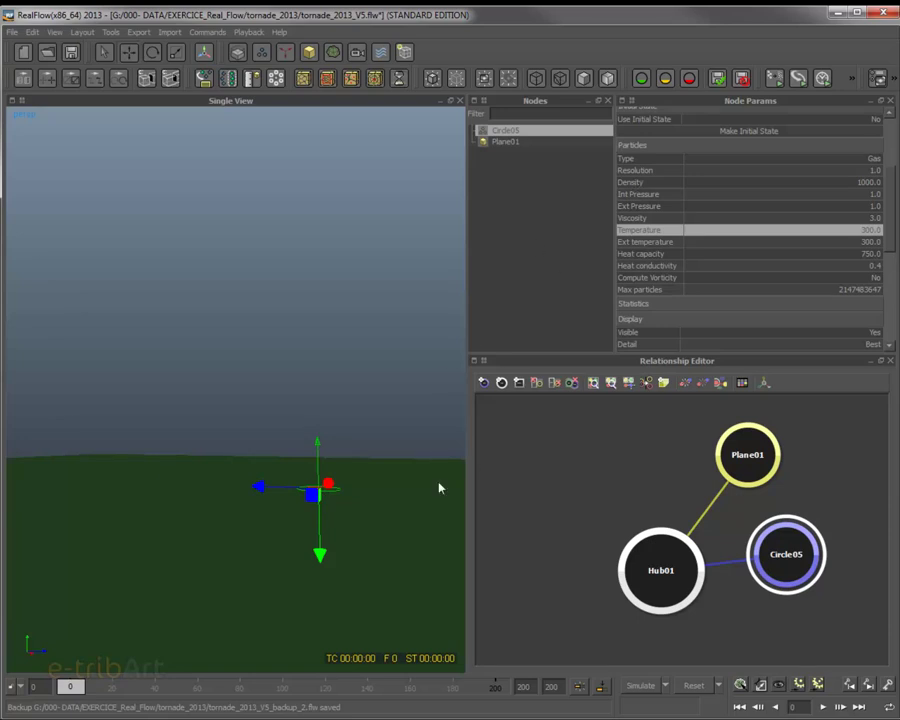
pyautogui.moveTo(319, 562); pyautogui.dragTo(334, 549)
pyautogui.keyDown('alt'); pyautogui.moveTo(380, 513); pyautogui.dragTo(297, 585); pyautogui.keyUp('alt')
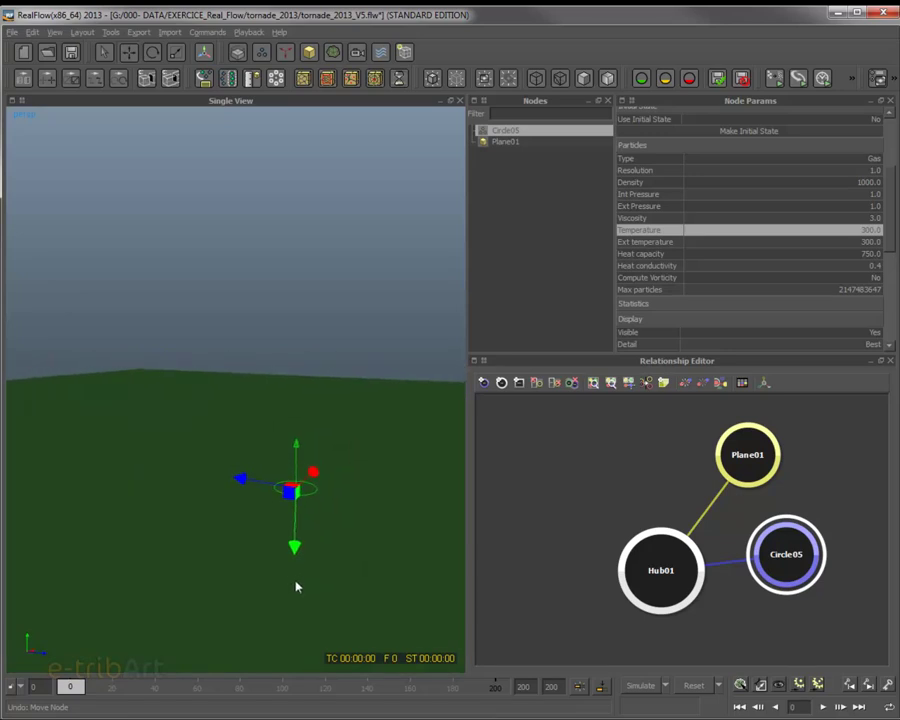
# - Simulate to frame 4, stop the simulation and inspect how the gas particles spread over the ground plane
pyautogui.click(651, 686)
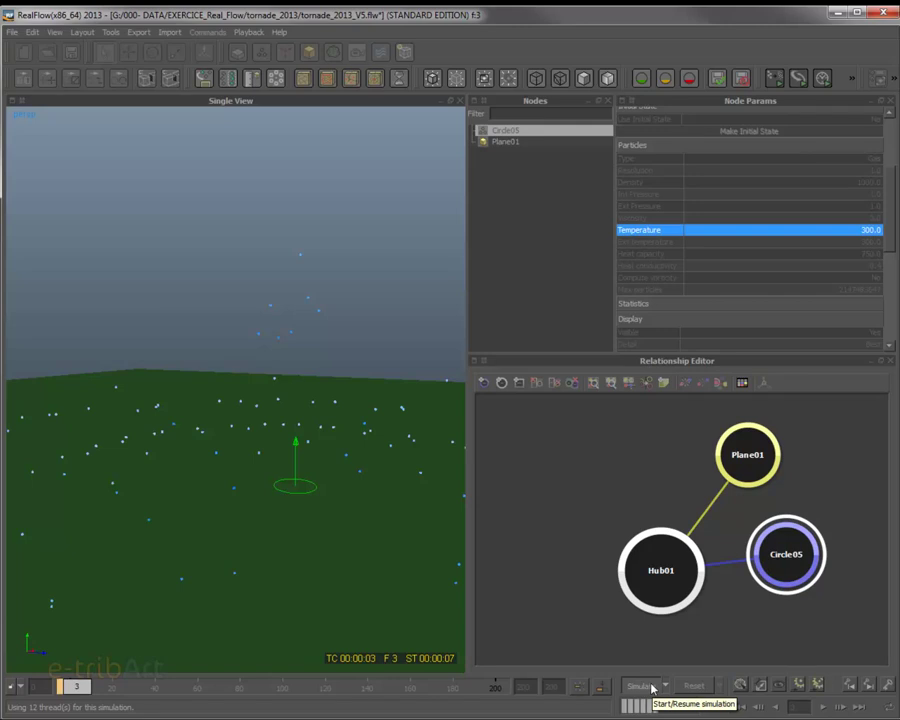
pyautogui.click(652, 688)
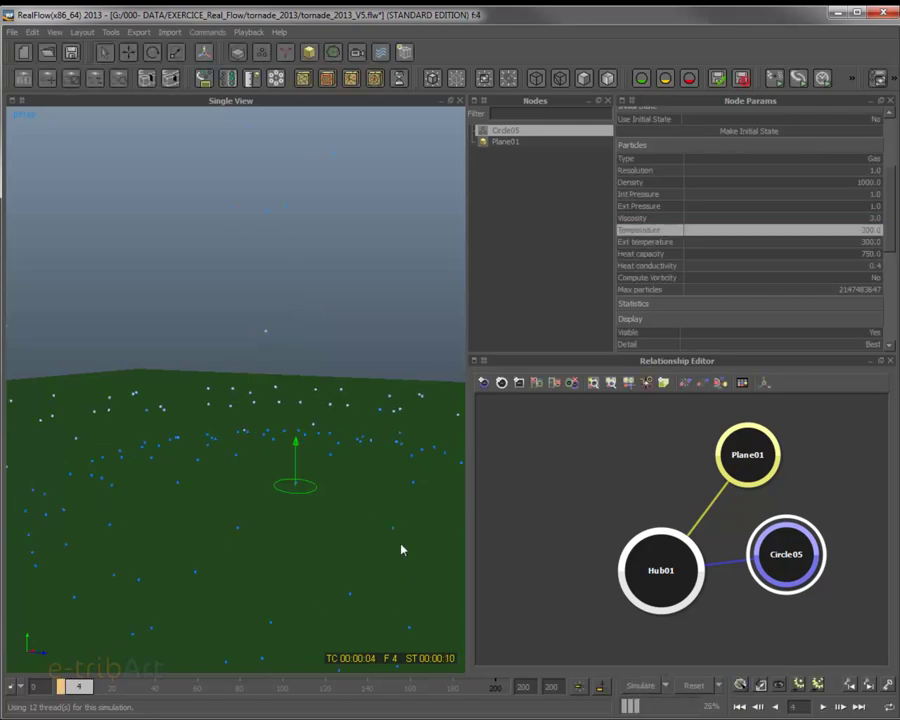
pyautogui.moveTo(308, 581)
pyautogui.keyDown('alt'); pyautogui.mouseDown()
pyautogui.moveTo(352, 548)
pyautogui.moveTo(346, 561)
pyautogui.moveTo(340, 548)
pyautogui.moveTo(294, 581)
pyautogui.moveTo(106, 570)
pyautogui.moveTo(327, 599)
pyautogui.moveTo(321, 582)
pyautogui.mouseUp(); pyautogui.keyUp('alt')
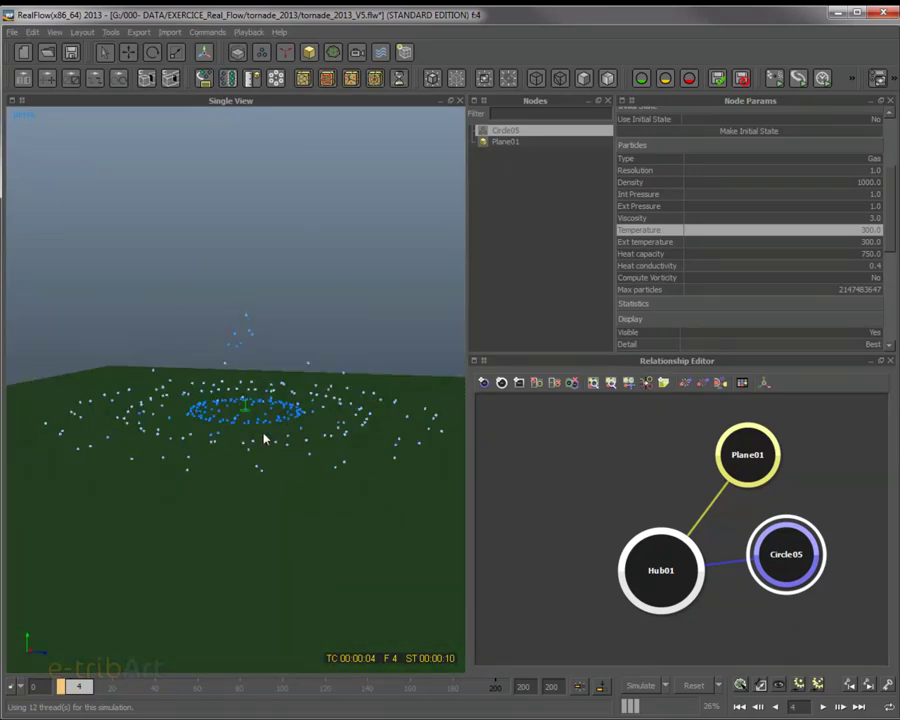
pyautogui.keyDown('alt'); pyautogui.moveTo(264, 438); pyautogui.dragTo(195, 387); pyautogui.keyUp('alt')
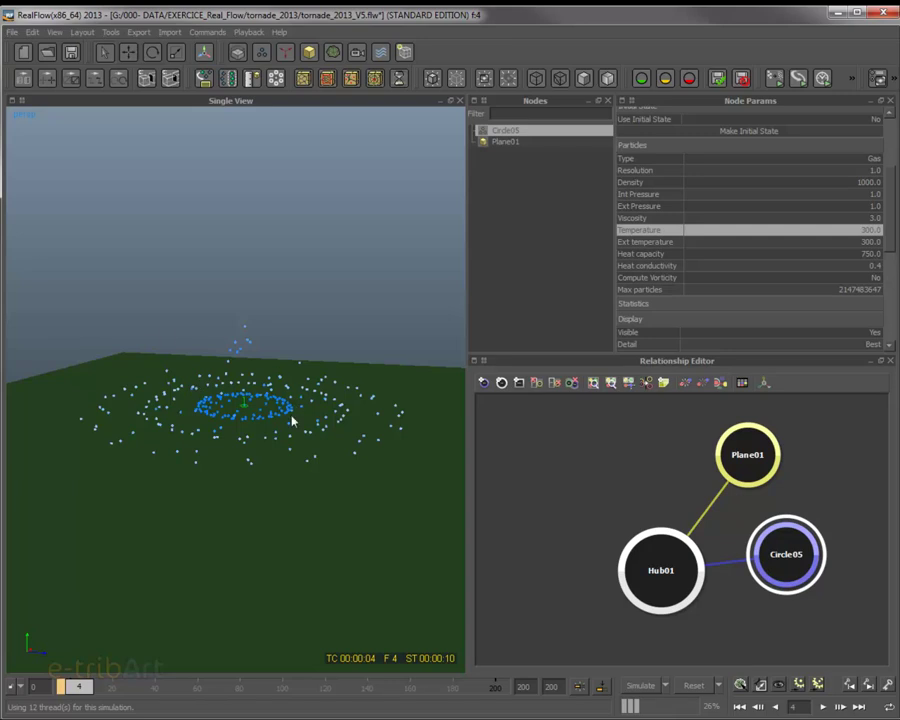
# - Set the circle emitter's V random and H random values to 2.0
pyautogui.scroll(-5, 880, 315)
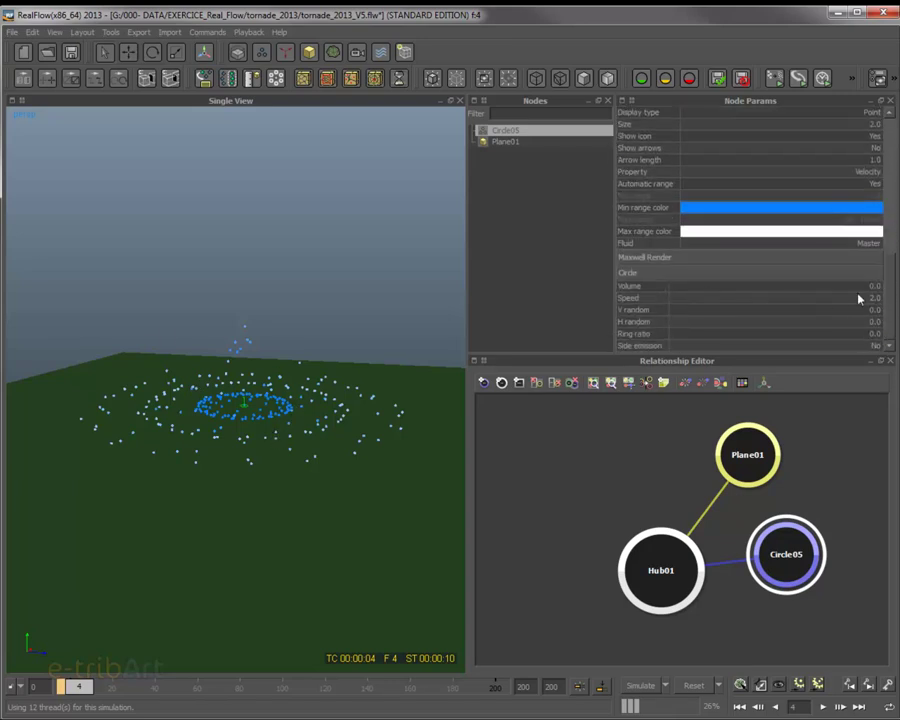
pyautogui.click(857, 298)
pyautogui.press('Tab')
pyautogui.write('2')
pyautogui.press('Tab')
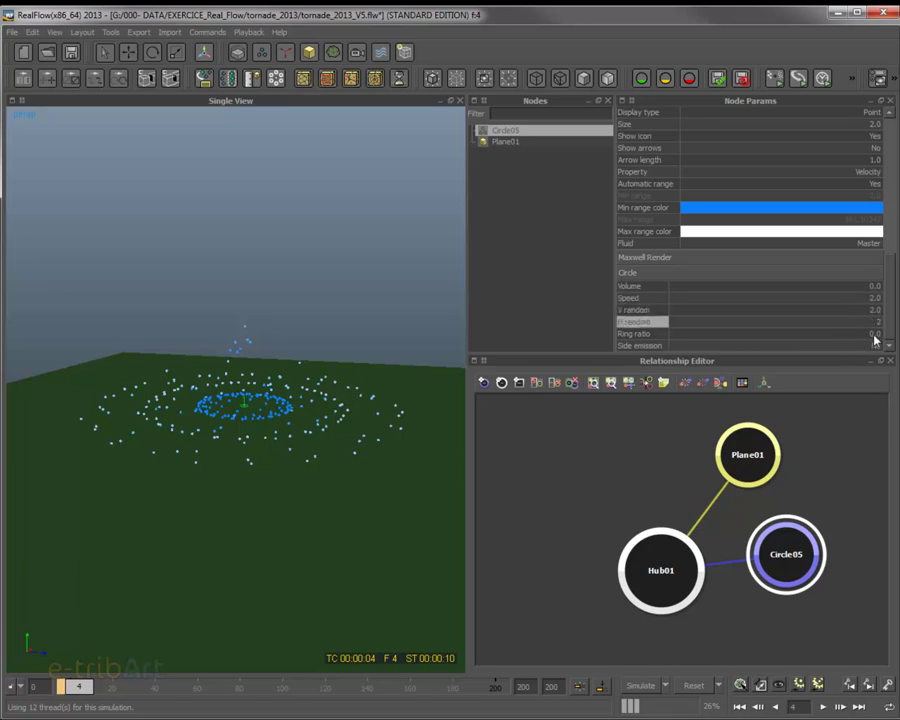
pyautogui.write('2.0')
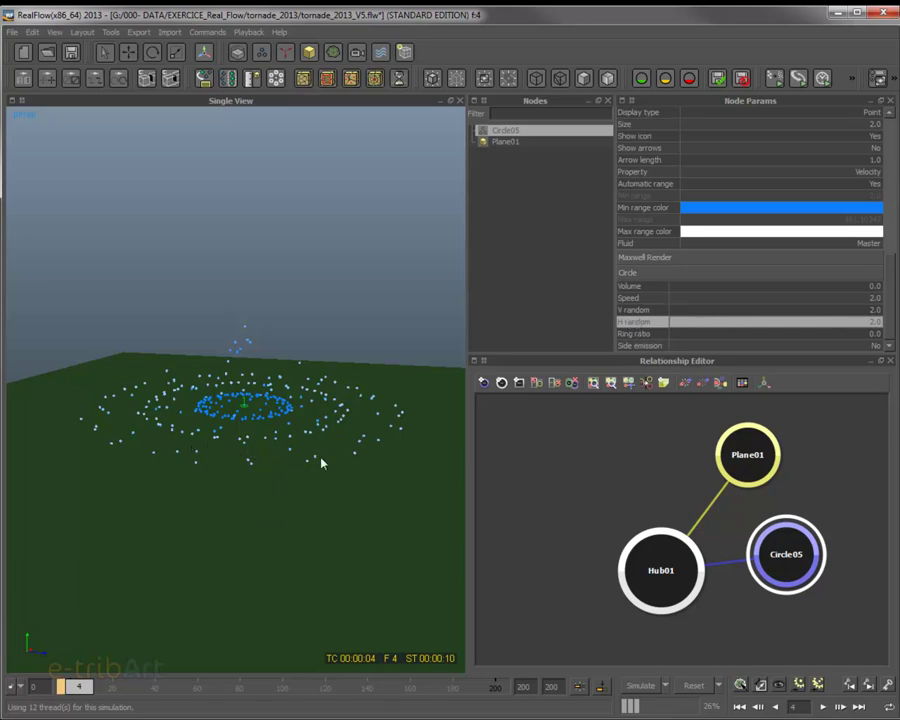
# - Check the particle spread around the emitter and reset the simulation to frame 0
pyautogui.keyDown('alt'); pyautogui.moveTo(263, 438); pyautogui.dragTo(250, 495); pyautogui.keyUp('alt')
pyautogui.keyDown('alt'); pyautogui.moveTo(298, 438); pyautogui.dragTo(297, 364); pyautogui.keyUp('alt')
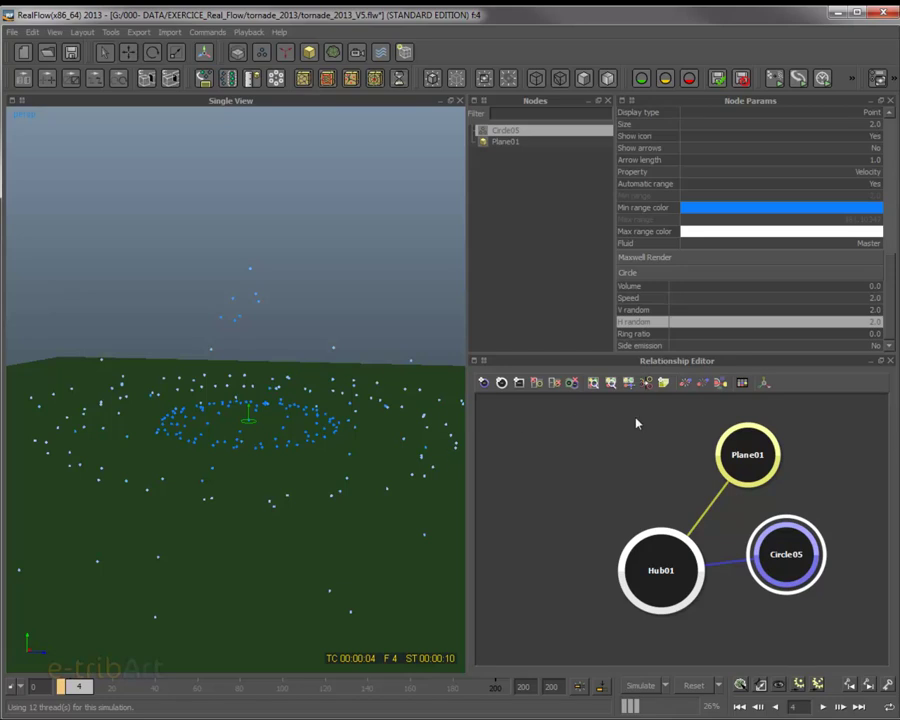
pyautogui.scroll(3, 885, 272)
pyautogui.moveTo(885, 272); pyautogui.dragTo(876, 214)
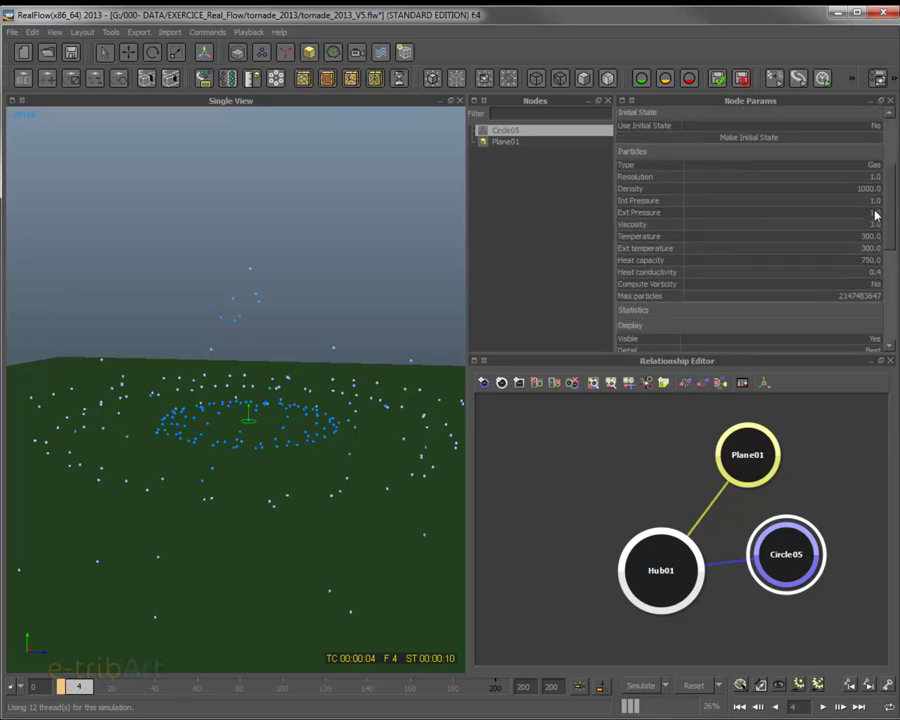
pyautogui.click(693, 685)
pyautogui.click(623, 394)
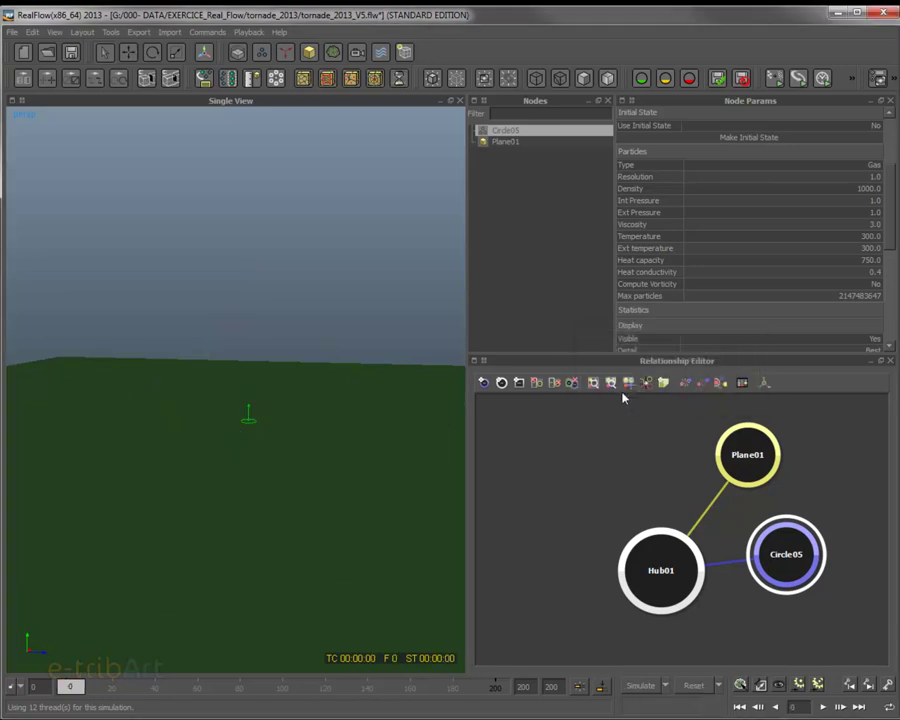
# - Set the circle emitter's viscosity to 2.0 and its internal pressure to 0.1
pyautogui.doubleClick(866, 225)
pyautogui.write('2')
pyautogui.press('Return')
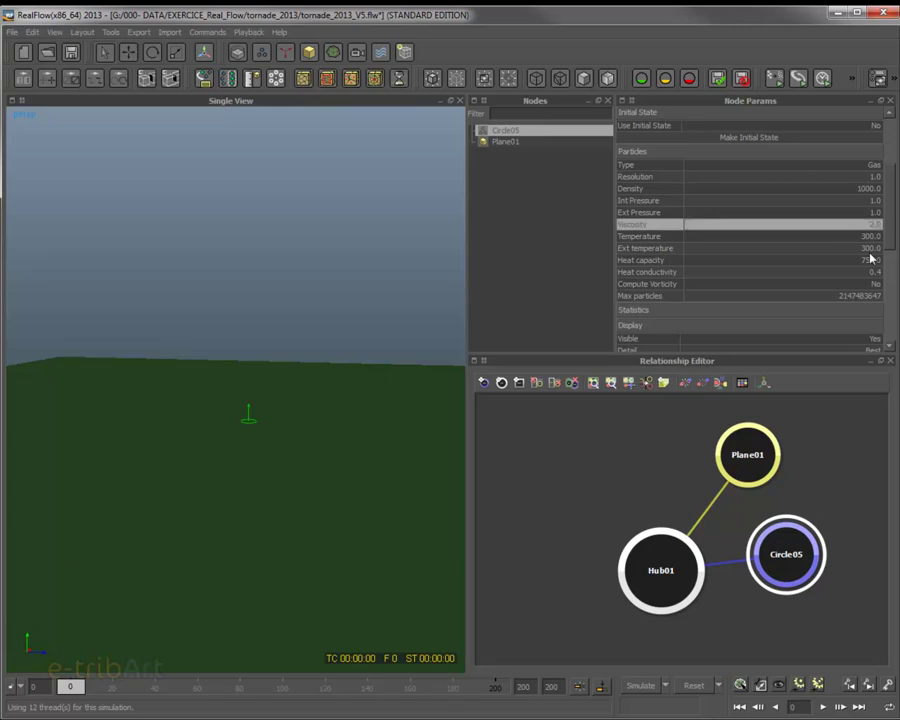
pyautogui.doubleClick(877, 201)
pyautogui.write('0.1')
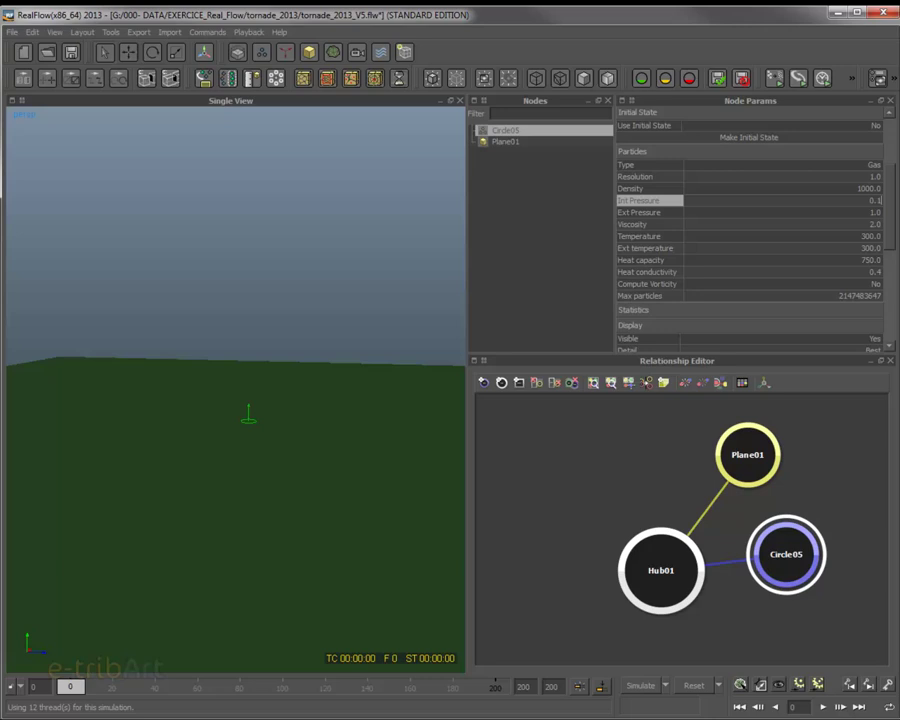
pyautogui.press('Return')
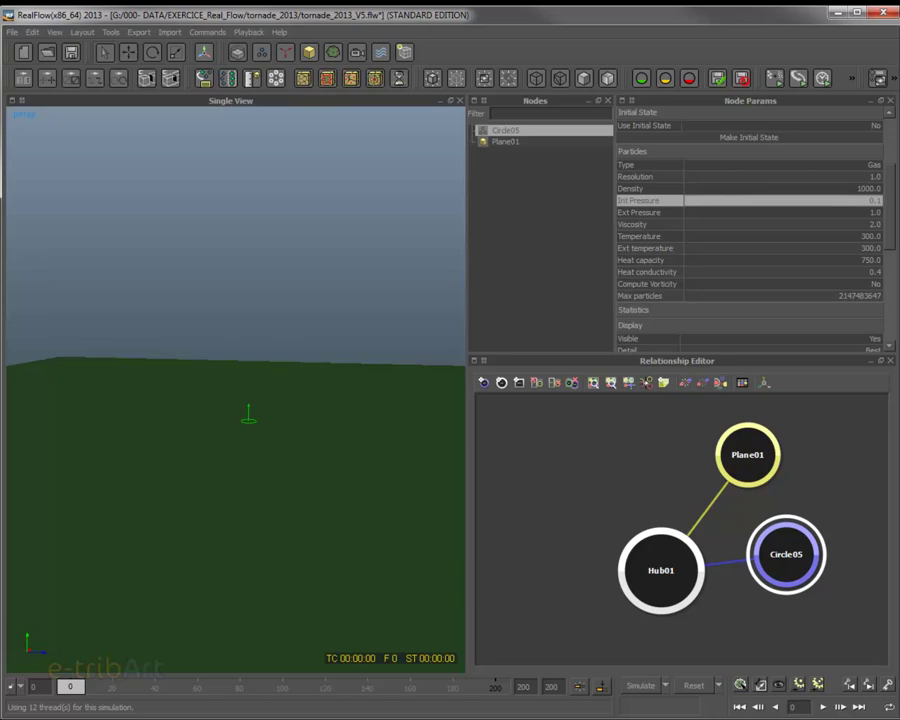
# - Test the changed viscosity and internal pressure by simulating about four frames, and reset the simulation
pyautogui.click(645, 686)
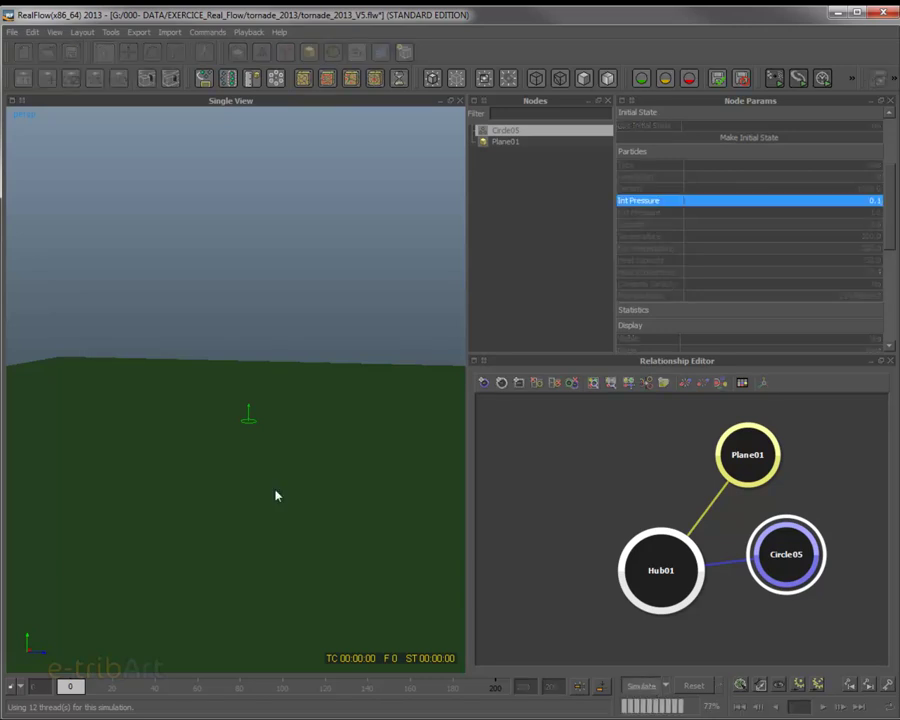
pyautogui.scroll(4, 268, 474)
pyautogui.keyDown('alt'); pyautogui.moveTo(268, 474); pyautogui.dragTo(272, 454); pyautogui.keyUp('alt')
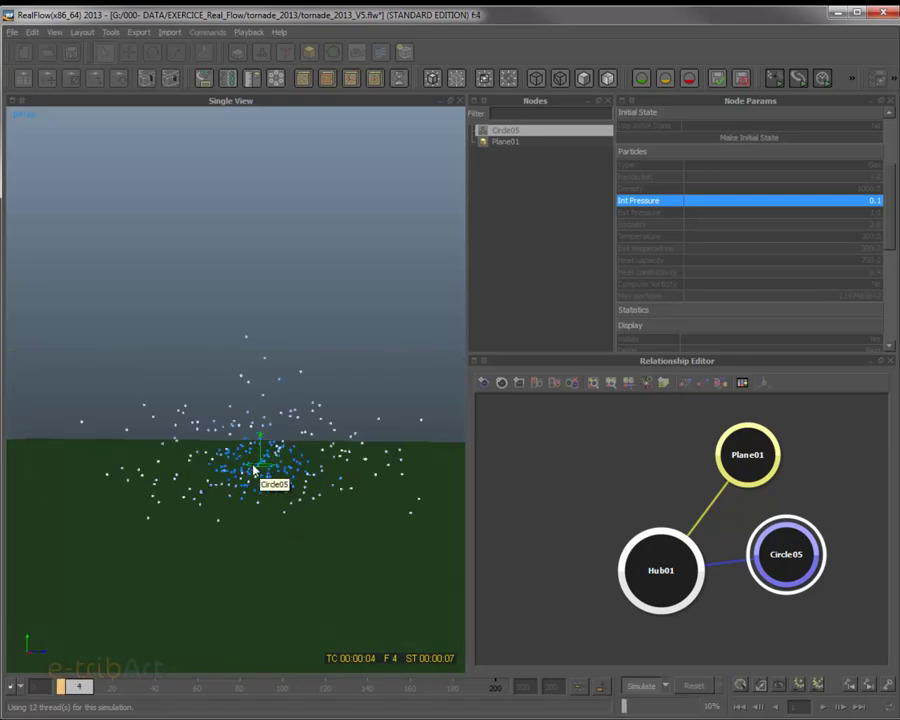
pyautogui.click(645, 686)
pyautogui.click(692, 686)
pyautogui.click(648, 394)
# - Set the circle emitter's gas temperature to 50.0
pyautogui.click(866, 236)
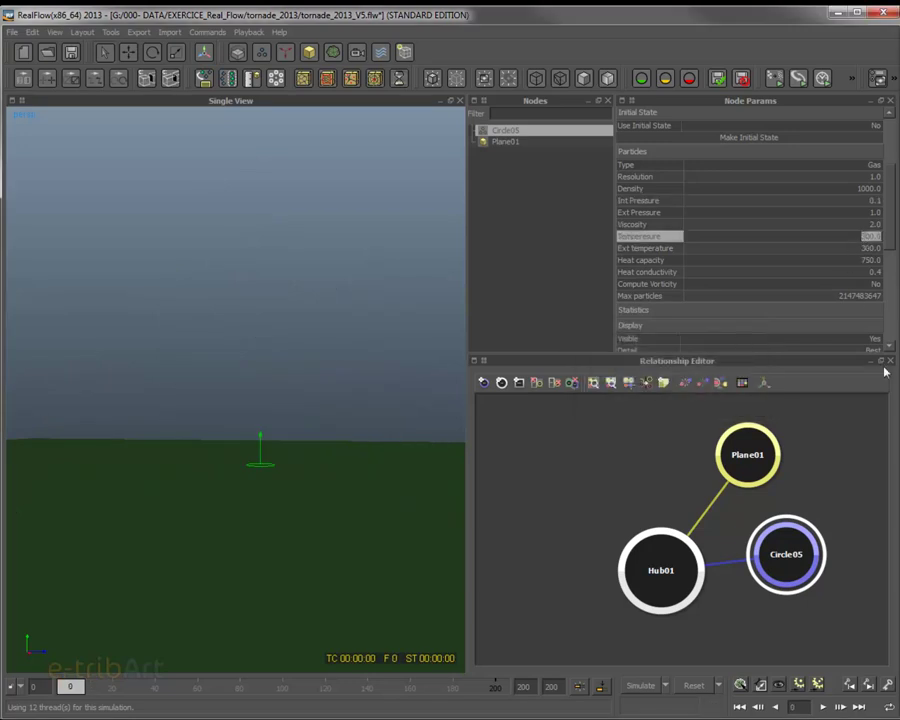
pyautogui.write('50')
pyautogui.press('Return')
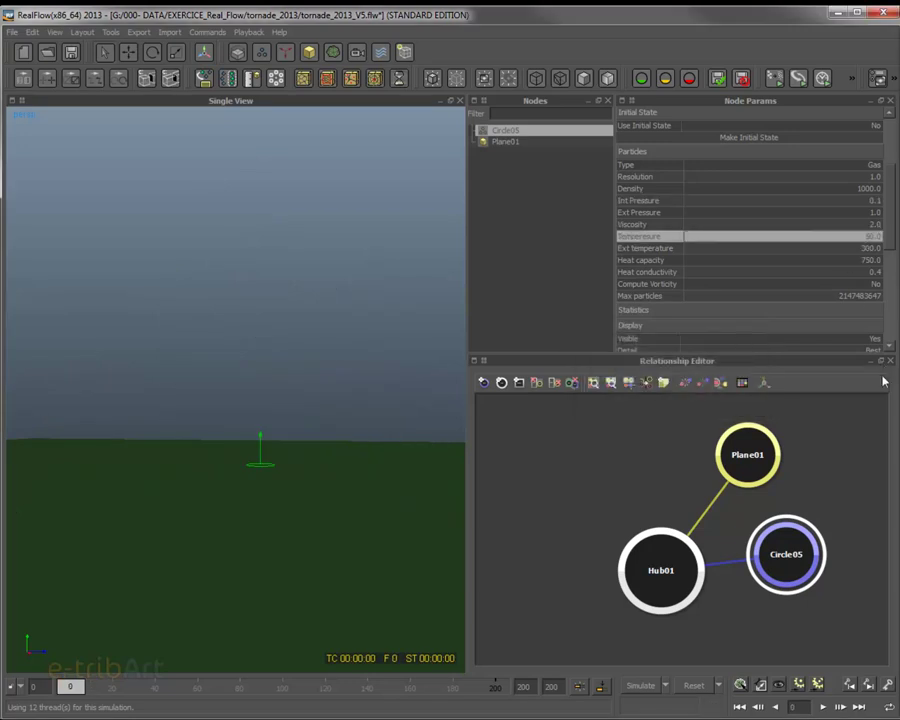
# - Reset the simulation data and simulate the cooler gas up to about frame 11 before stopping
pyautogui.click(688, 685)
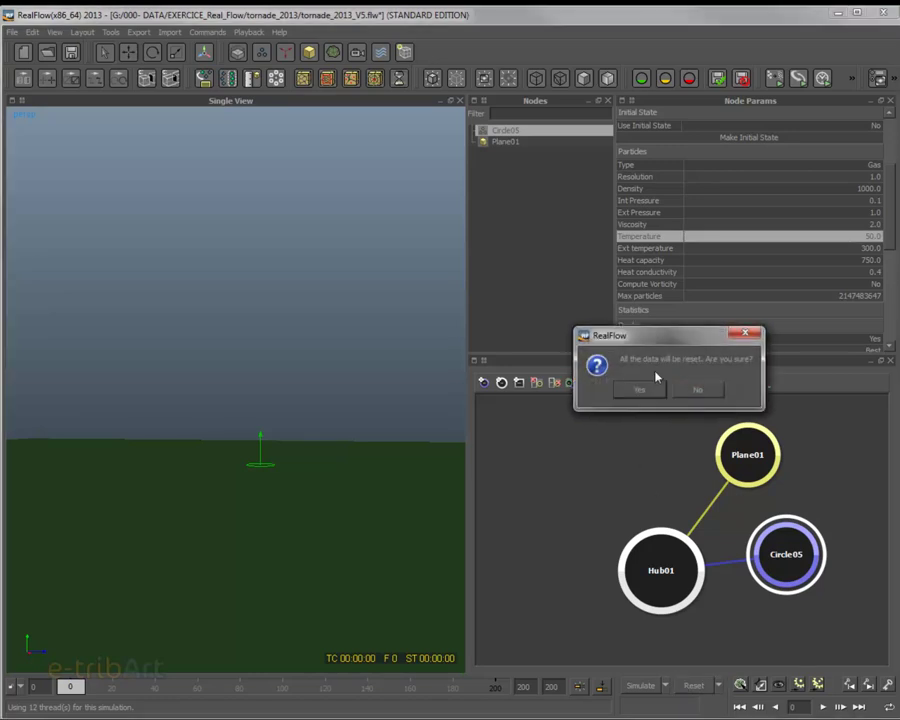
pyautogui.click(650, 390)
pyautogui.click(645, 686)
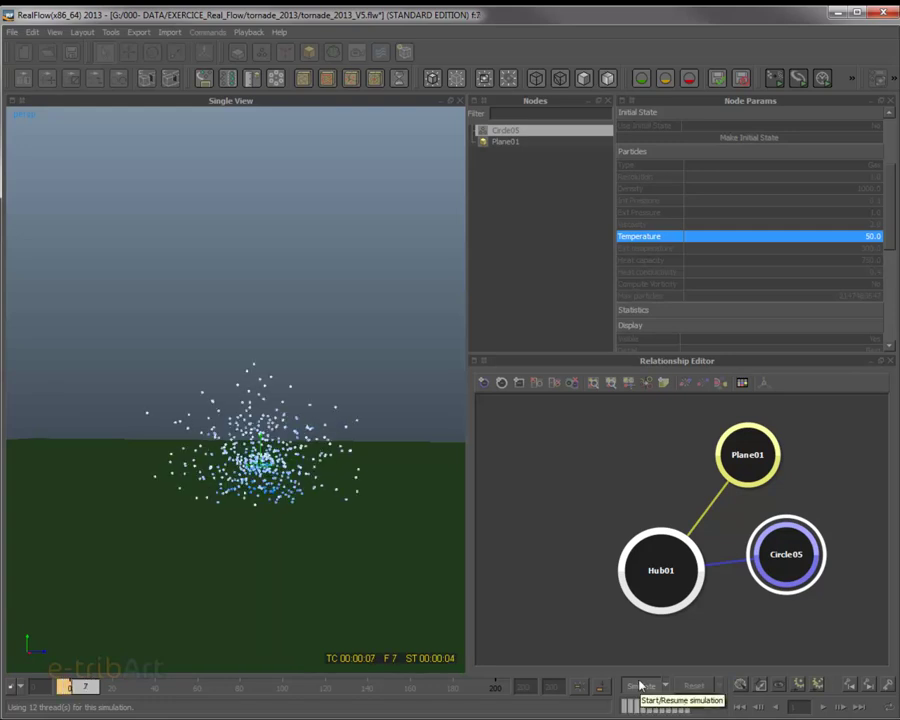
pyautogui.click(640, 686)
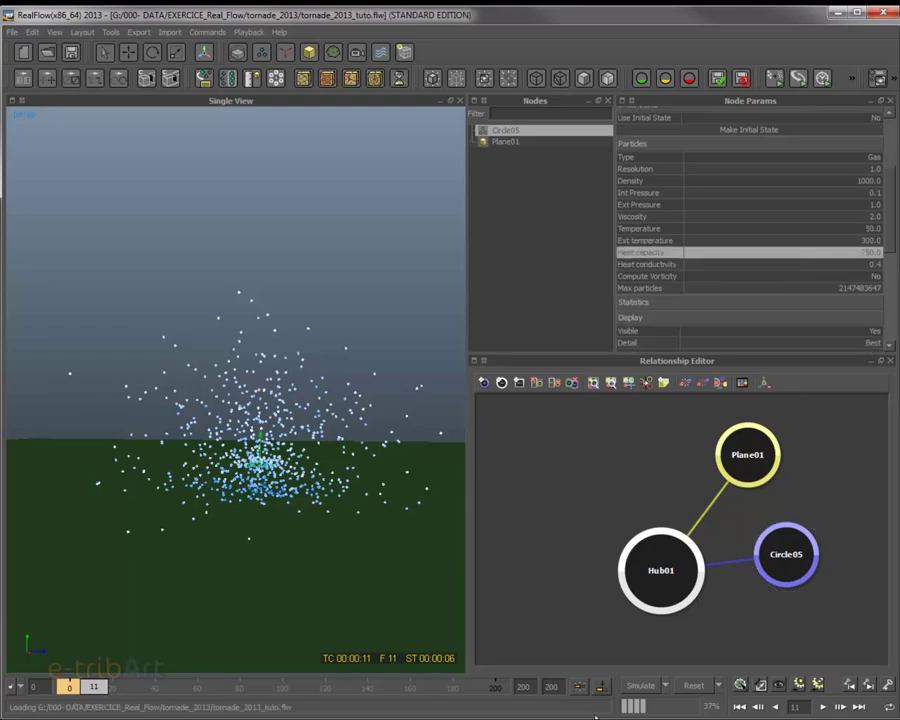
# - Set the circle emitter's gas density to 10000.0, keeping the existing simulation data
pyautogui.click(693, 686)
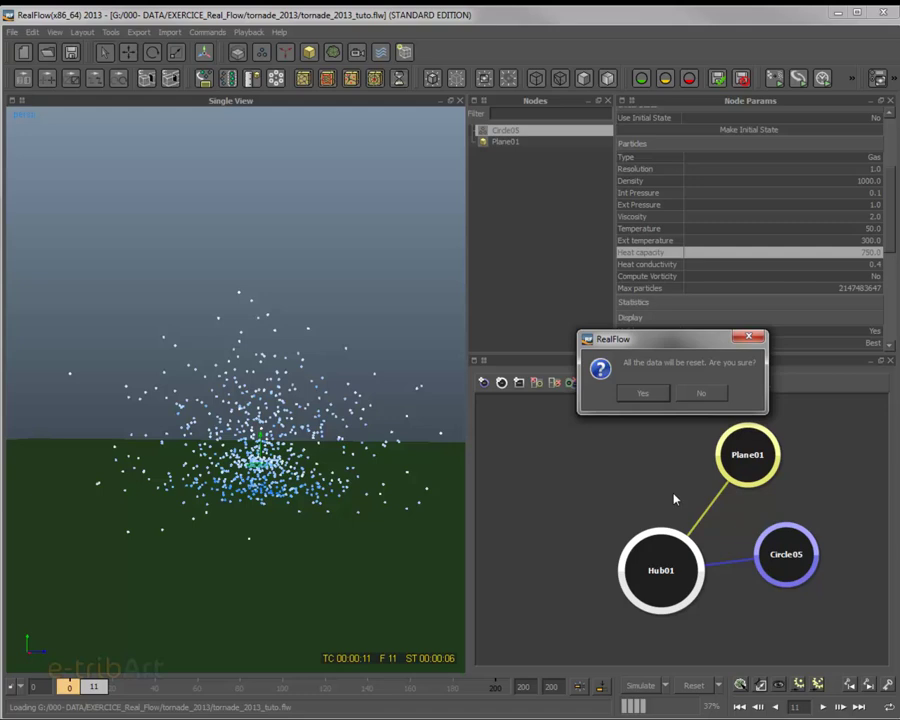
pyautogui.click(703, 394)
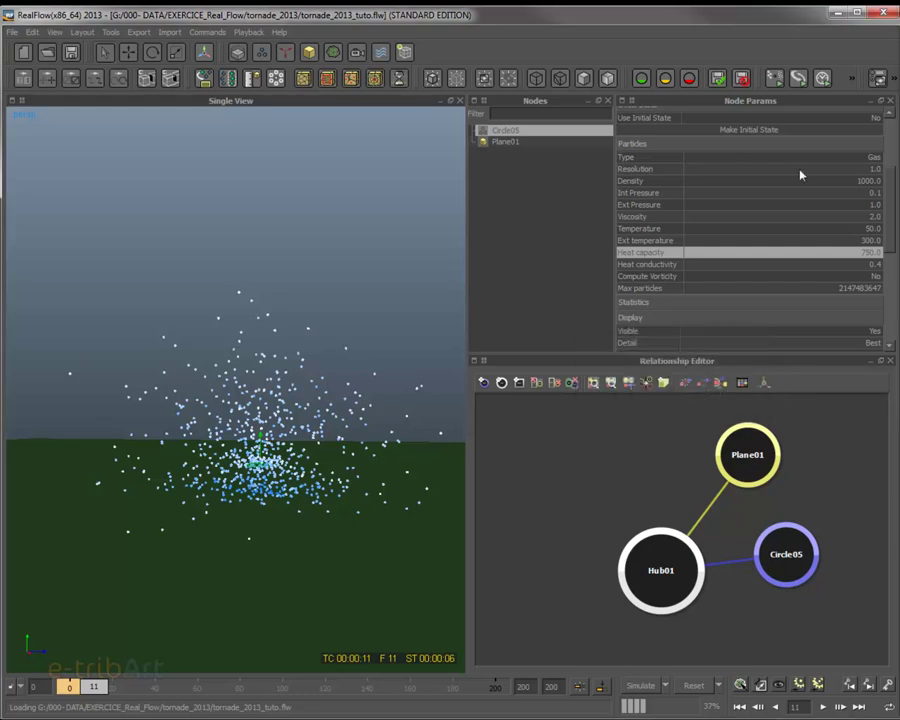
pyautogui.click(866, 181)
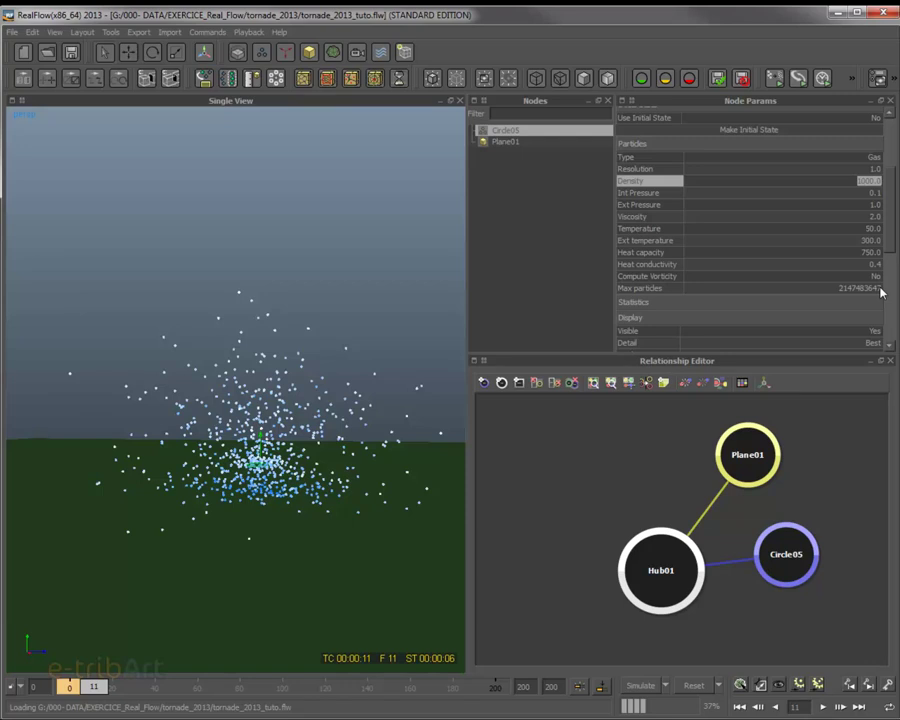
pyautogui.press('Return')
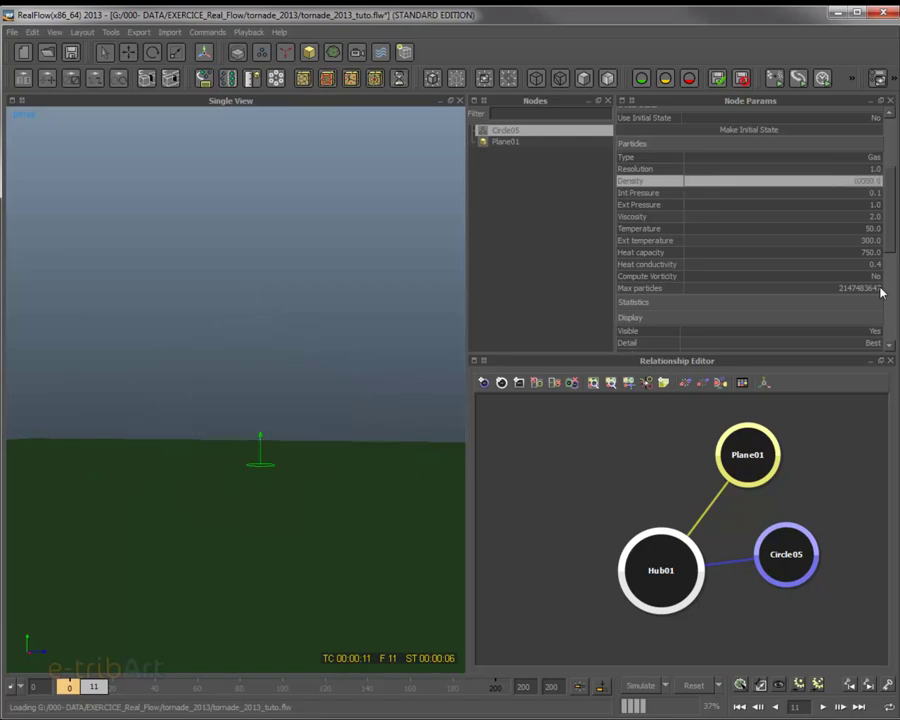
# - Reset the simulation data and simulate the denser gas up to about frame 9 before stopping
pyautogui.click(693, 685)
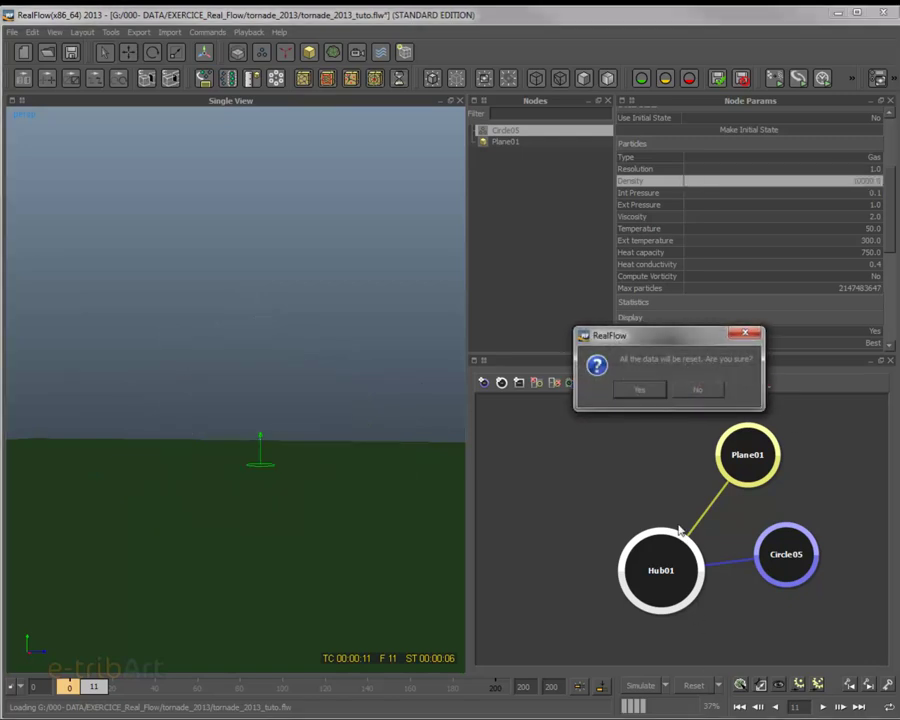
pyautogui.click(645, 391)
pyautogui.click(643, 687)
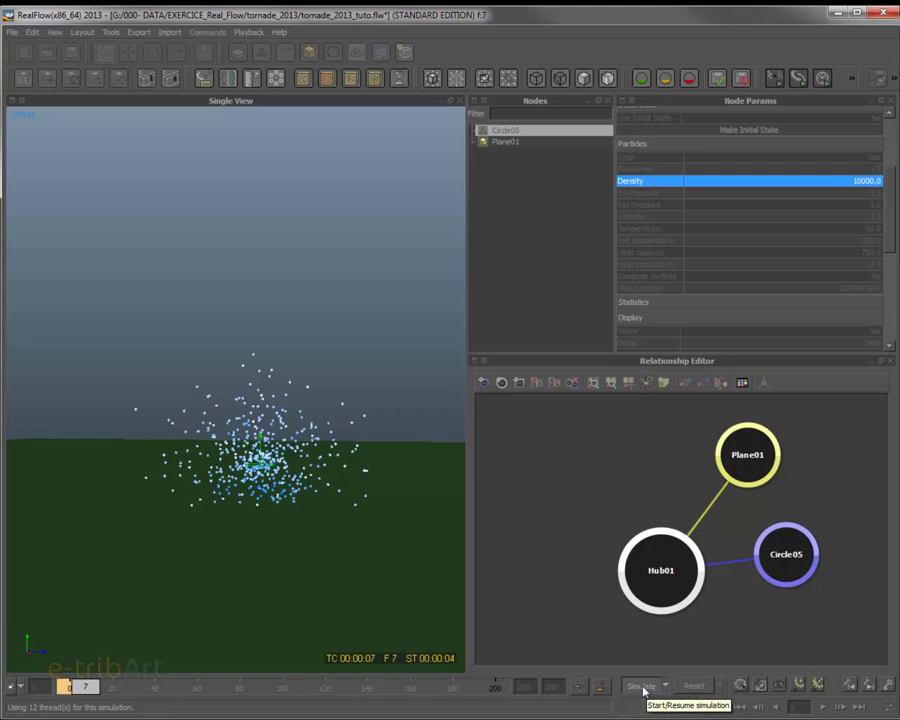
pyautogui.click(643, 688)
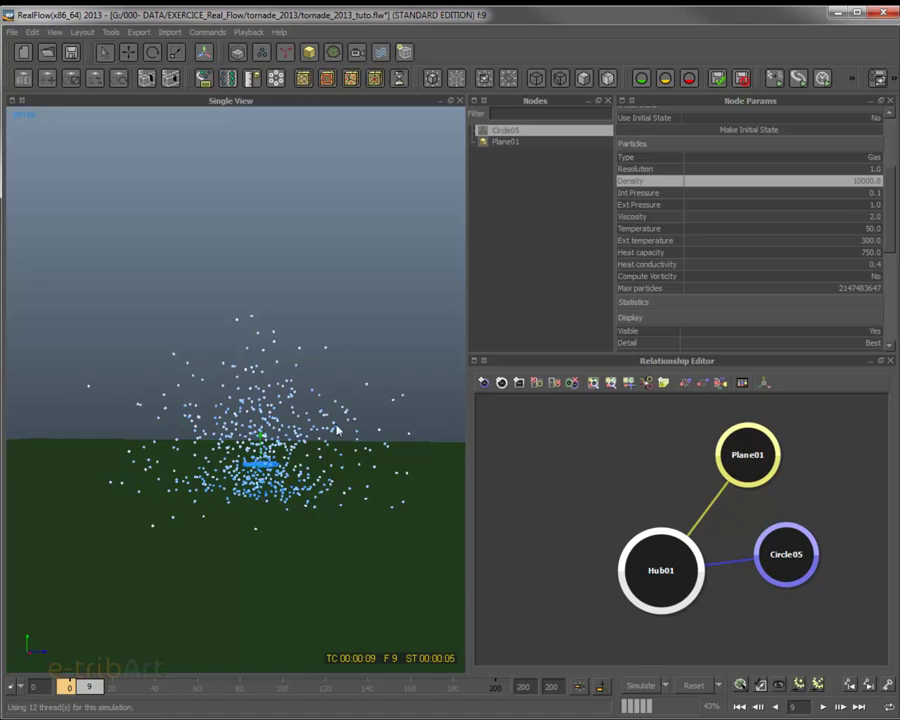
# - Set the circle emitter's gas temperature to 30.0 and reset the simulation data
pyautogui.click(875, 230)
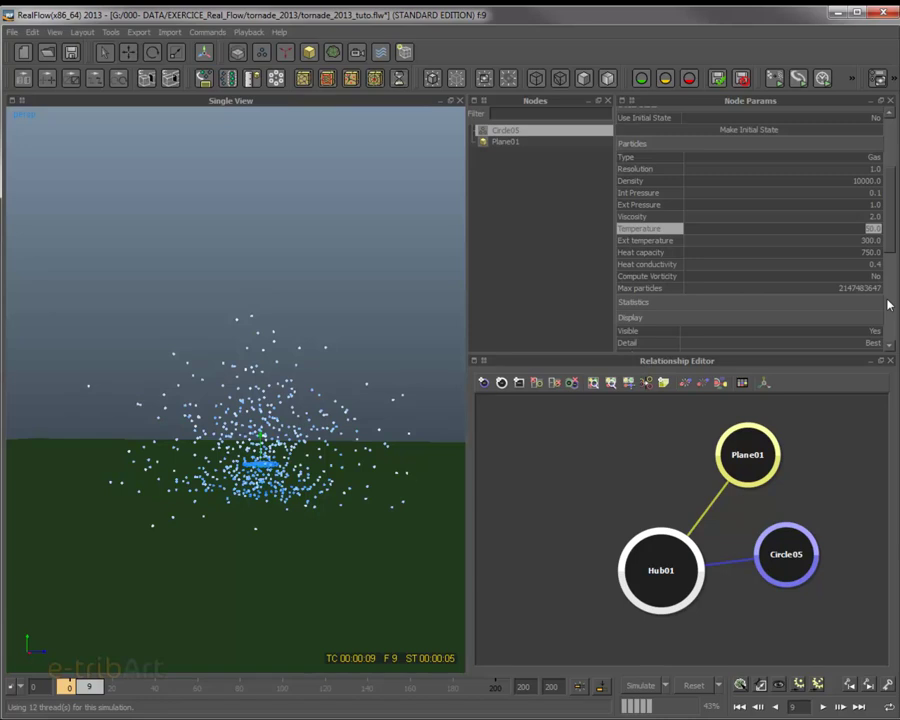
pyautogui.press('Return')
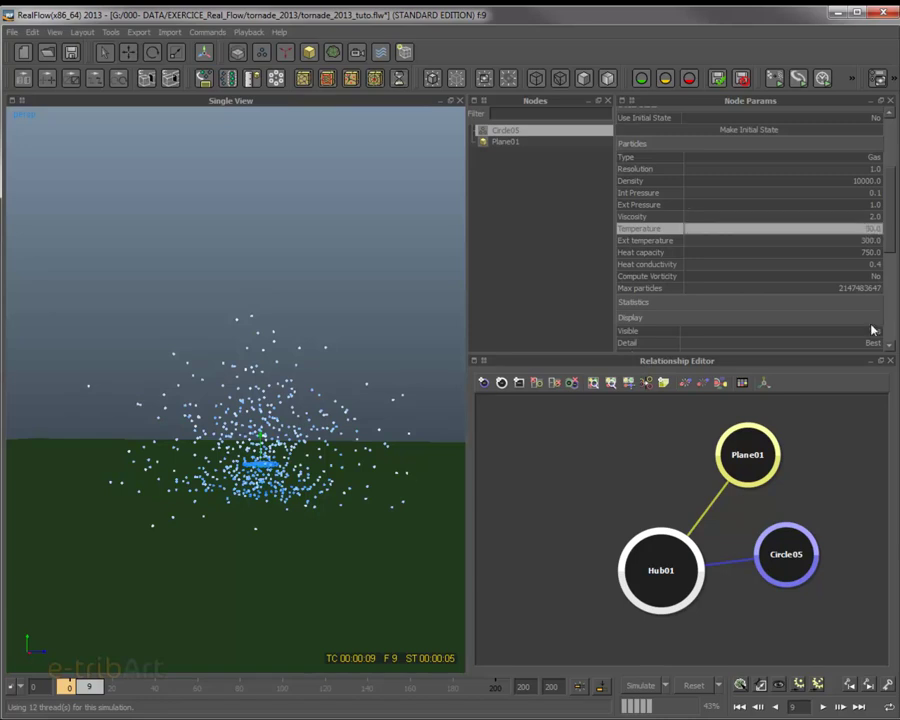
pyautogui.click(692, 686)
pyautogui.click(646, 389)
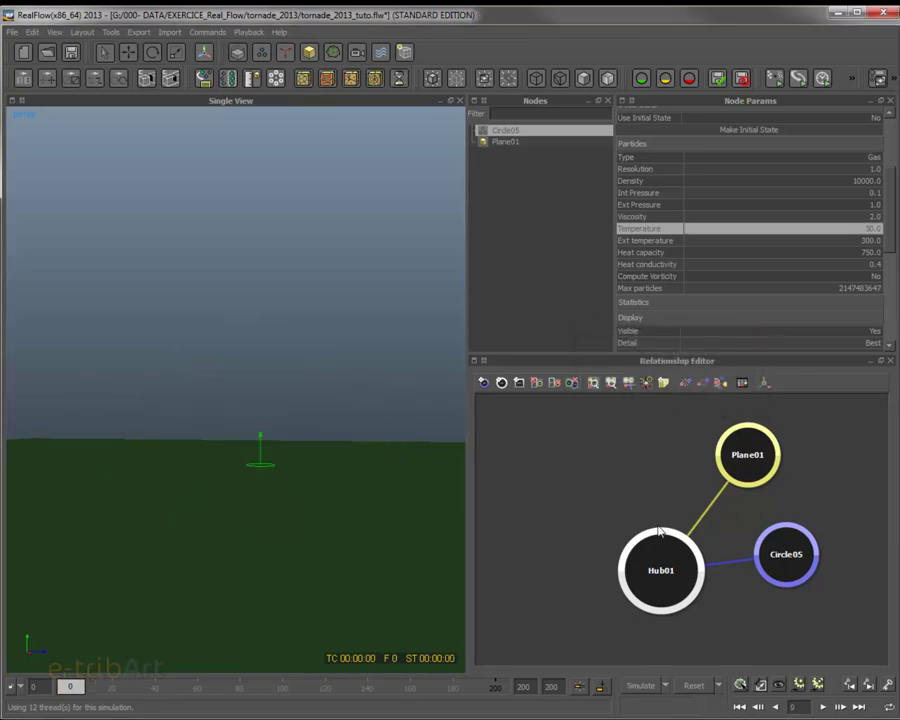
# - Test the lowered temperature by simulating about 14 frames, and reset the simulation
pyautogui.click(640, 687)
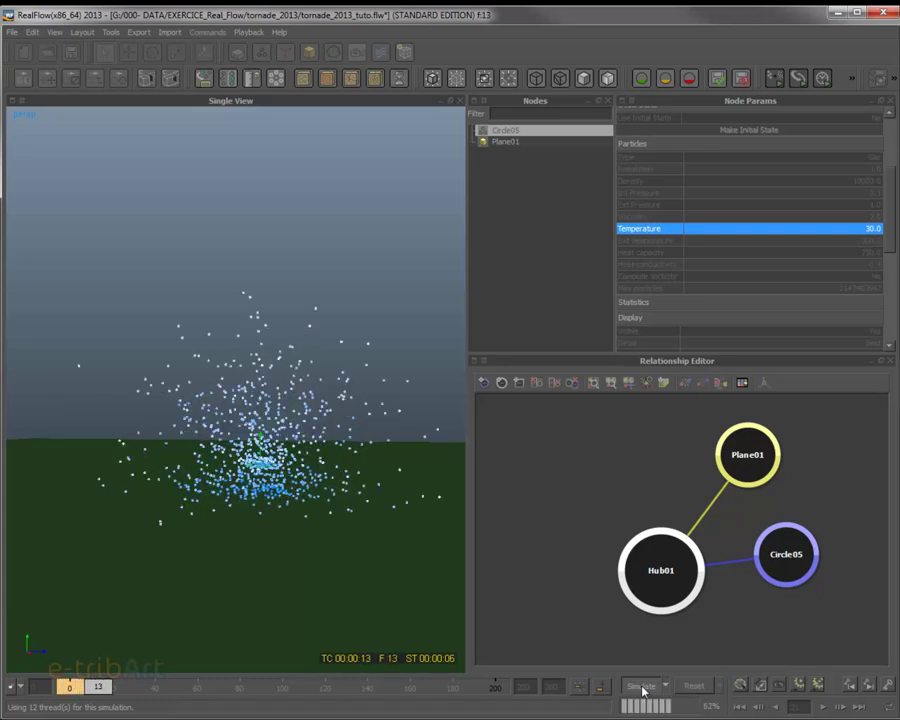
pyautogui.click(640, 687)
pyautogui.click(690, 686)
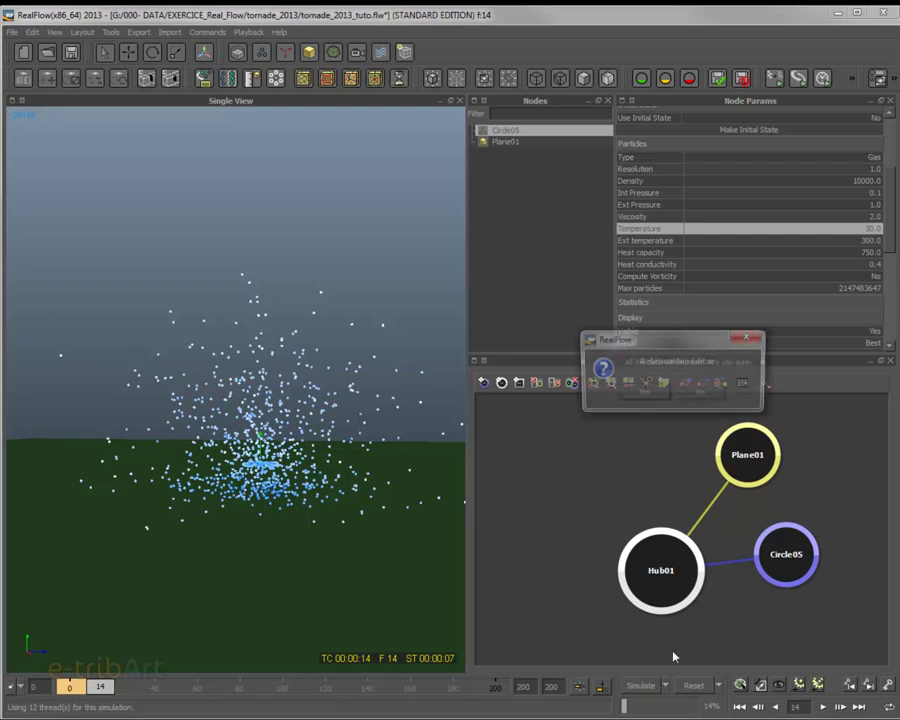
pyautogui.click(636, 393)
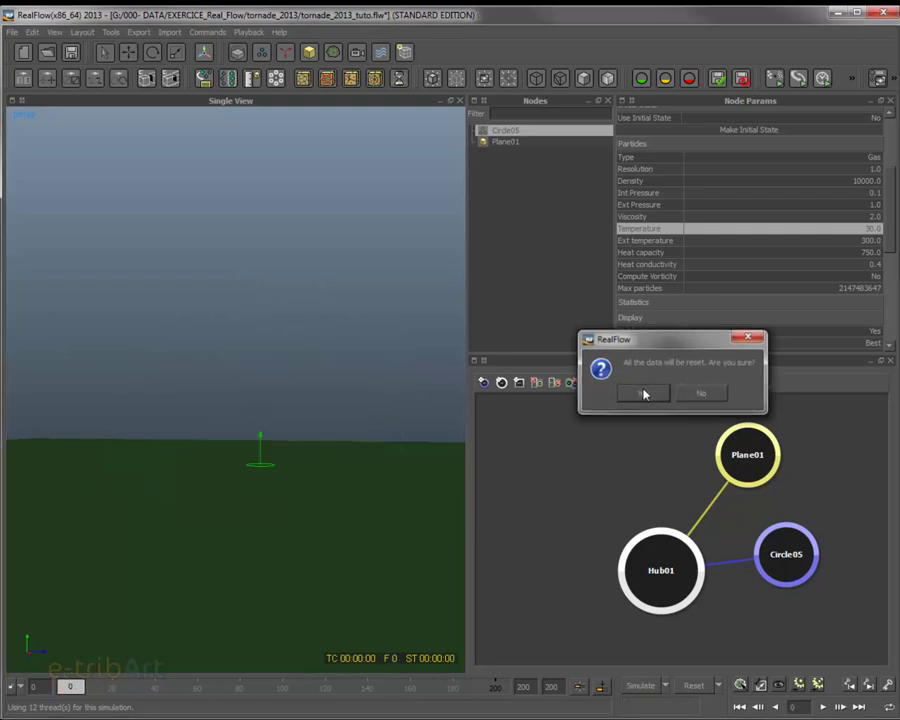
# - Set the circle emitter's heat capacity to 50.0 and its heat conductivity to 0.2
pyautogui.click(870, 253)
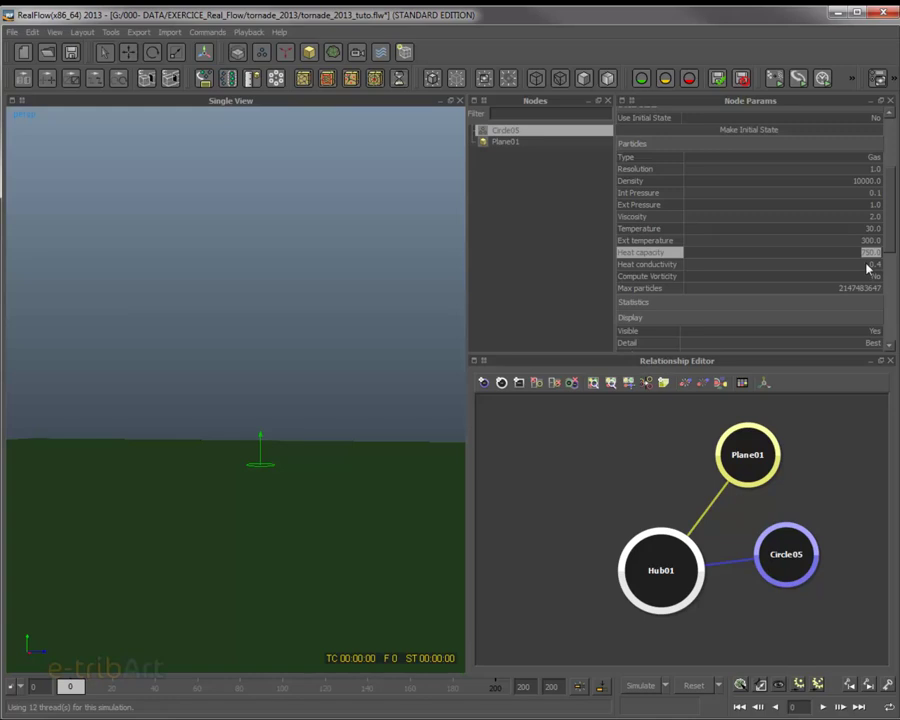
pyautogui.write('50.0')
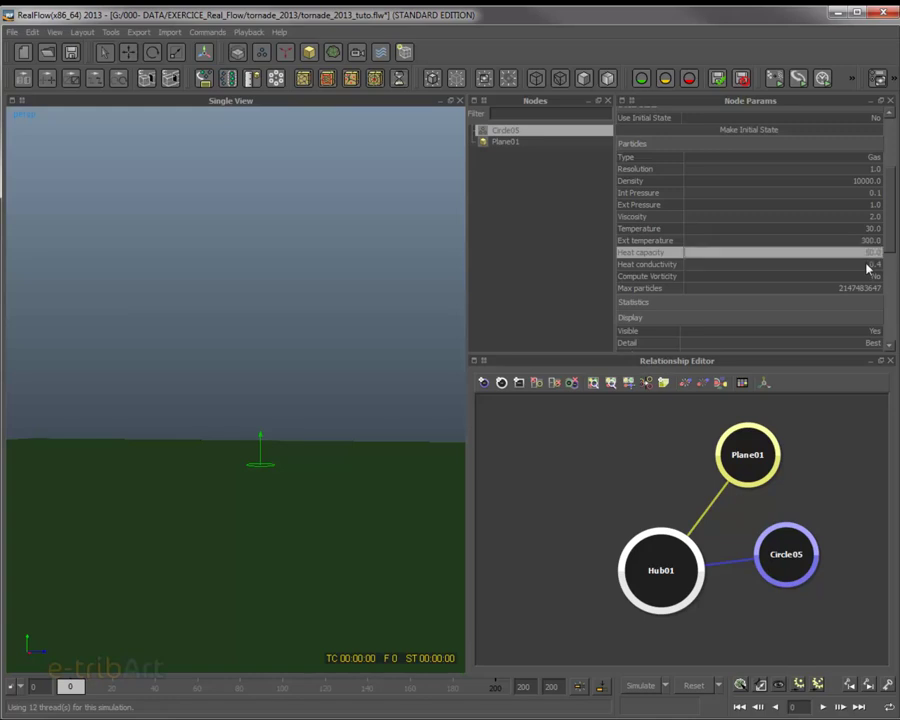
pyautogui.click(873, 265)
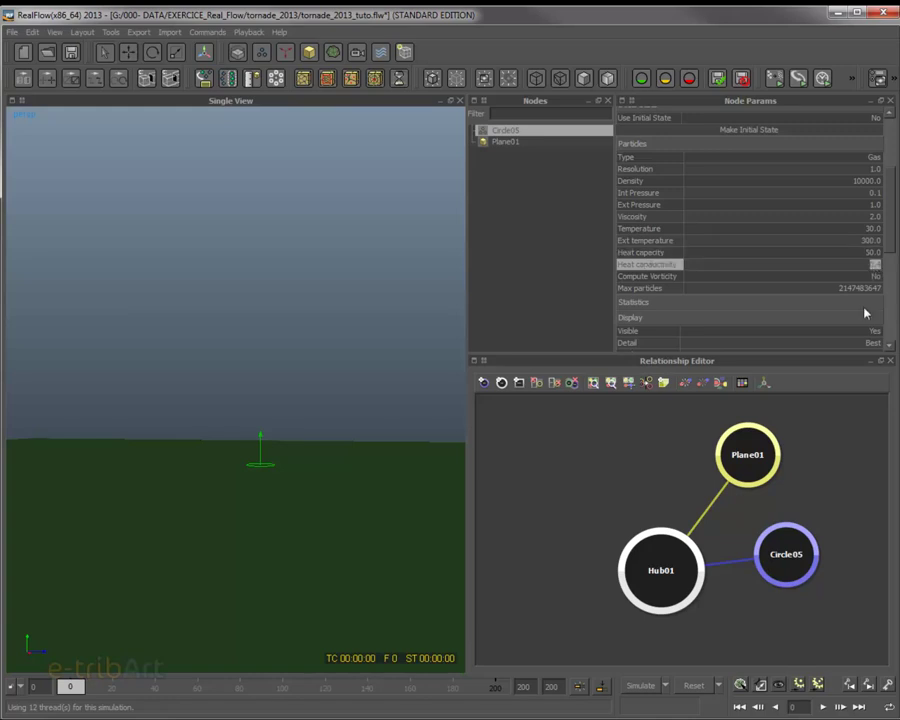
pyautogui.write('0.2')
pyautogui.press('Return')
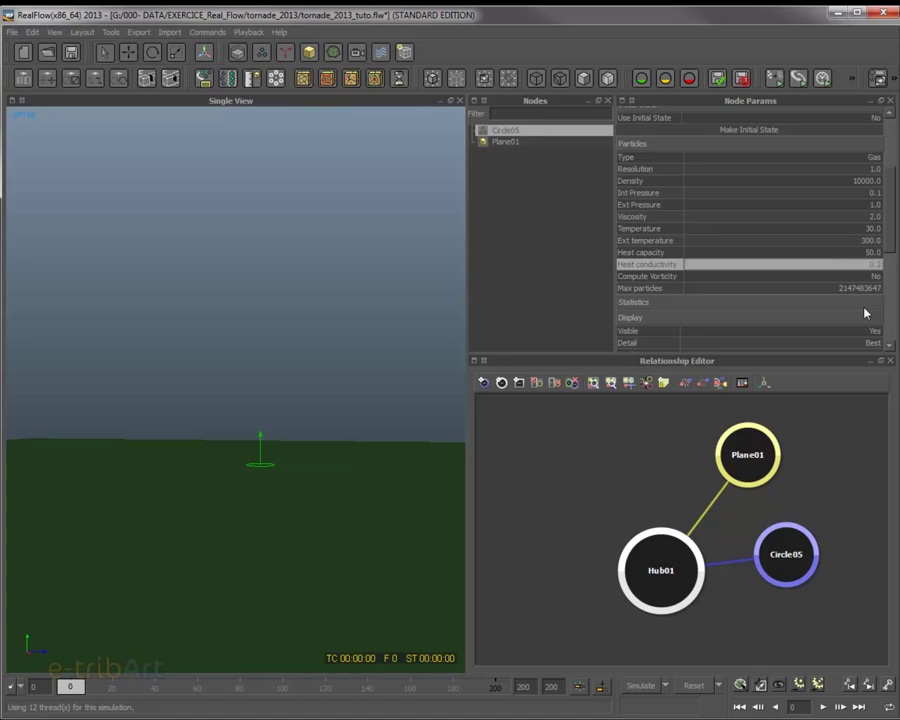
# - Set the circle emitter's gas temperature to 20.0
pyautogui.click(872, 228)
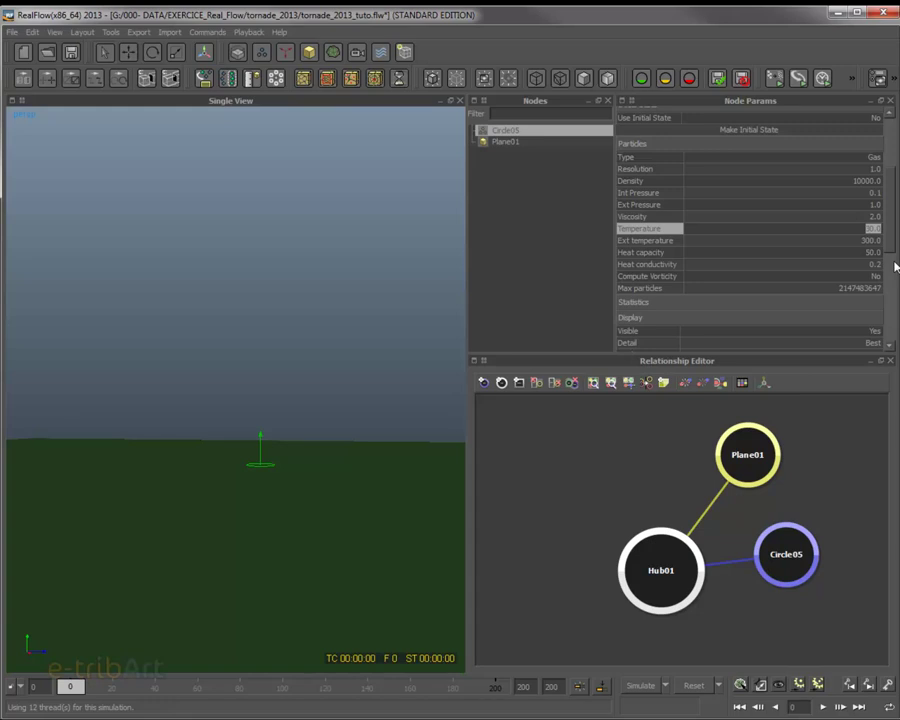
pyautogui.write('20')
pyautogui.press('Return')
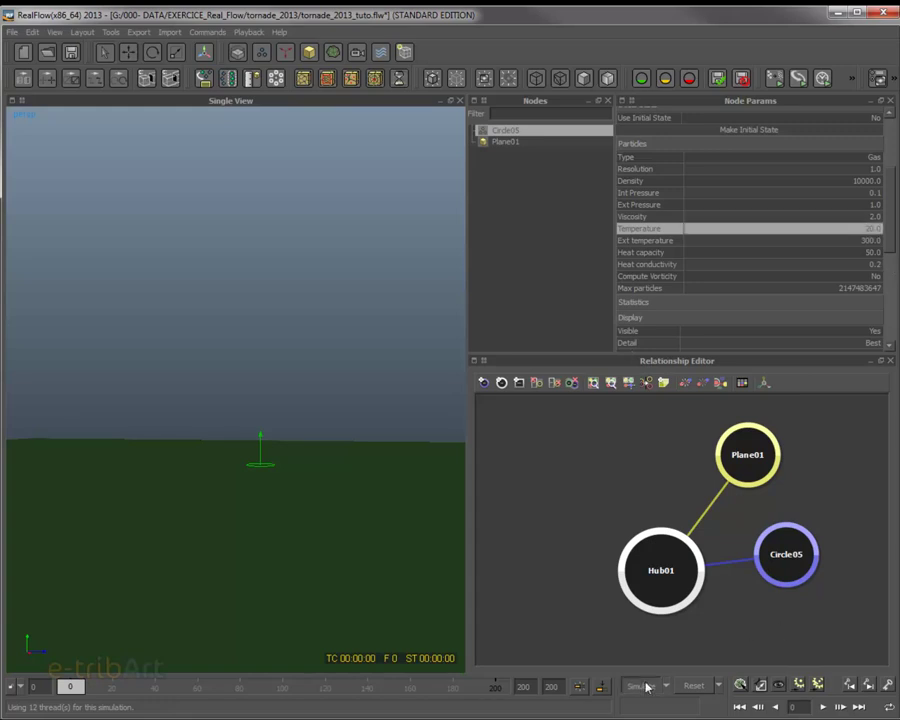
# - Simulate the gas up to about frame 38 and examine the particle cloud's shape above the emitter
pyautogui.click(640, 686)
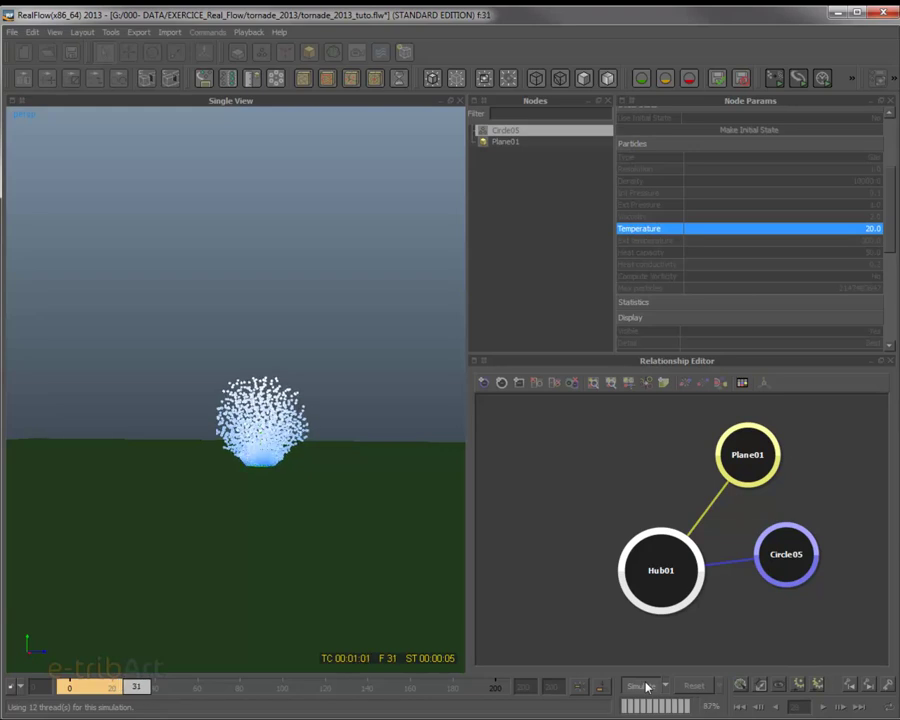
pyautogui.click(647, 686)
pyautogui.scroll(2, 365, 544)
pyautogui.keyDown('alt'); pyautogui.moveTo(365, 544); pyautogui.dragTo(383, 527); pyautogui.keyUp('alt')
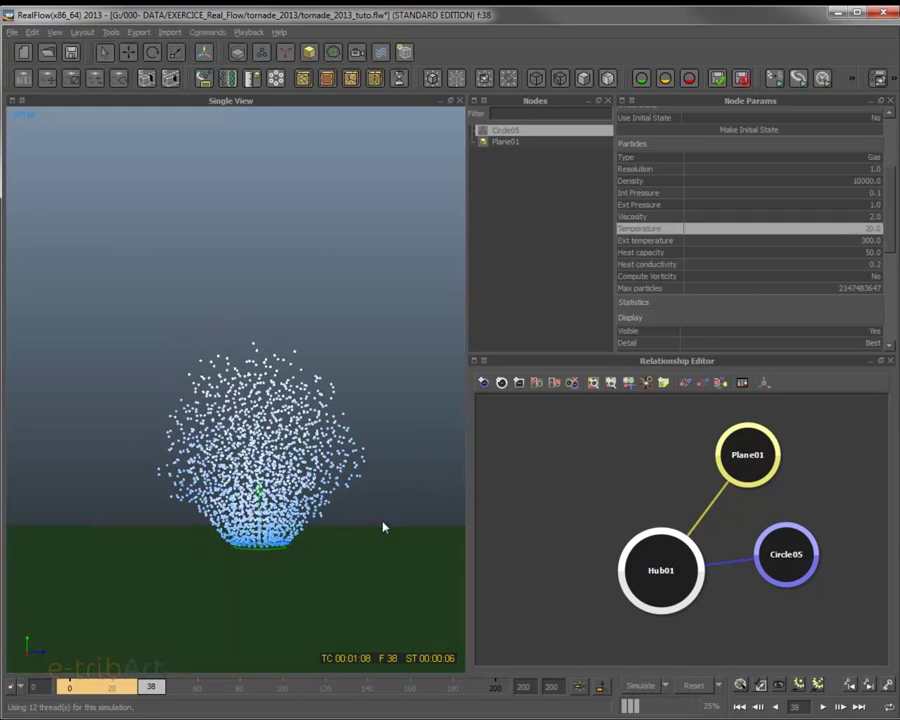
pyautogui.scroll(3, 383, 527)
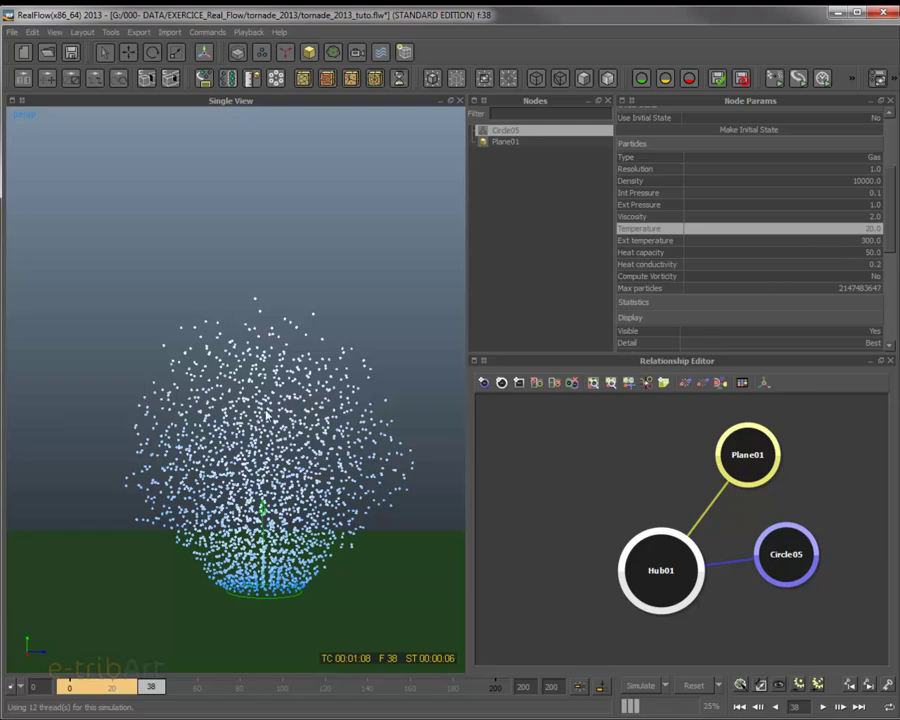
pyautogui.keyDown('alt'); pyautogui.moveTo(455, 517); pyautogui.dragTo(242, 492); pyautogui.keyUp('alt')
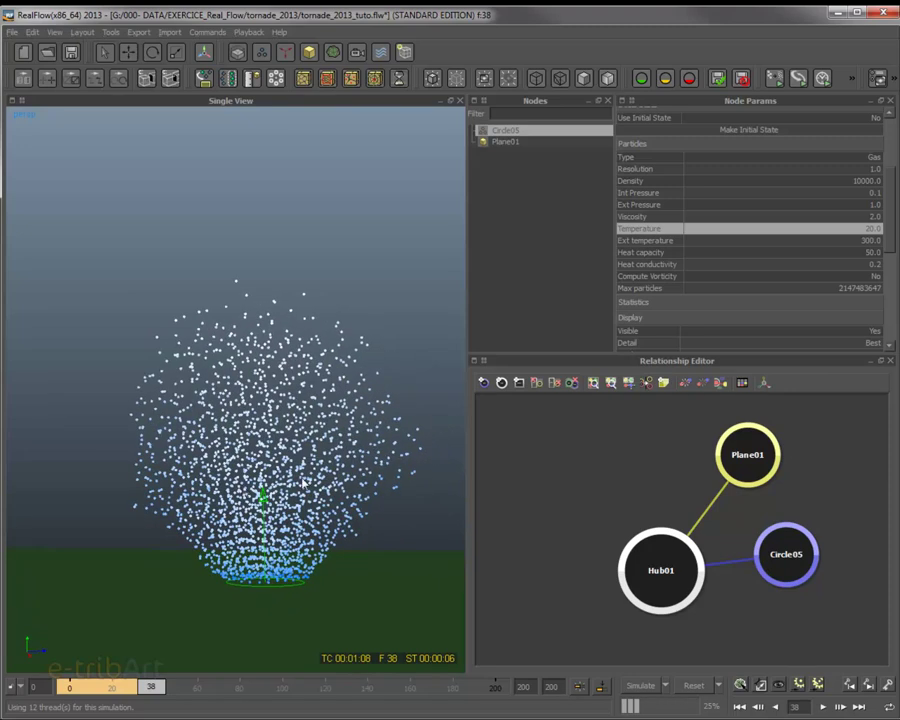
# - Raise the circle emitter's gas temperature to 30.0 and clear the simulated frames
pyautogui.doubleClick(872, 230)
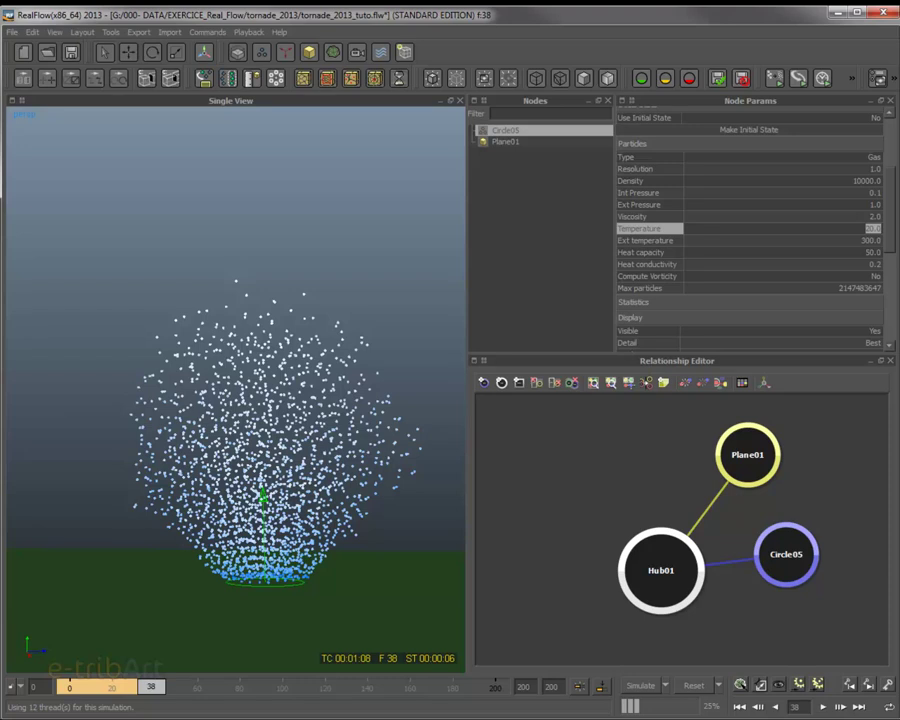
pyautogui.press('Return')
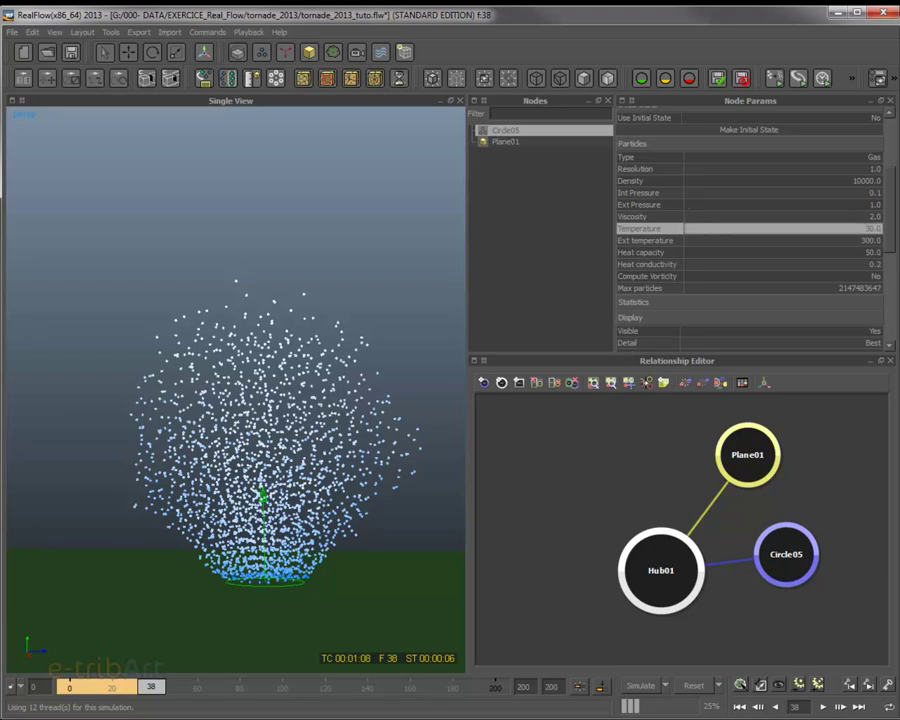
pyautogui.click(691, 689)
pyautogui.click(638, 389)
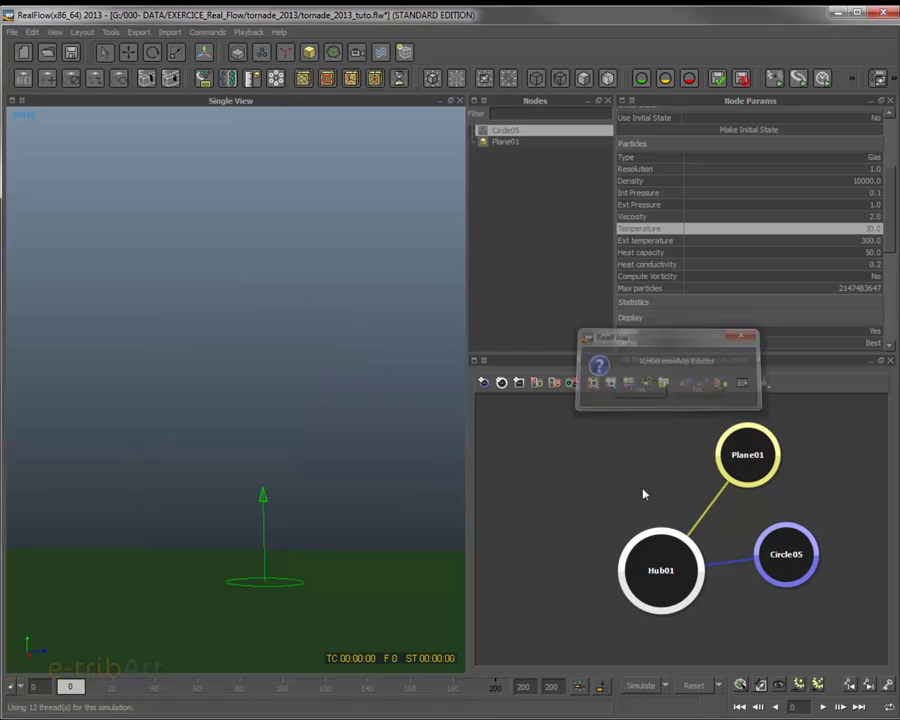
# - Simulate the warmer gas up to about frame 35, and reset the simulation
pyautogui.click(640, 686)
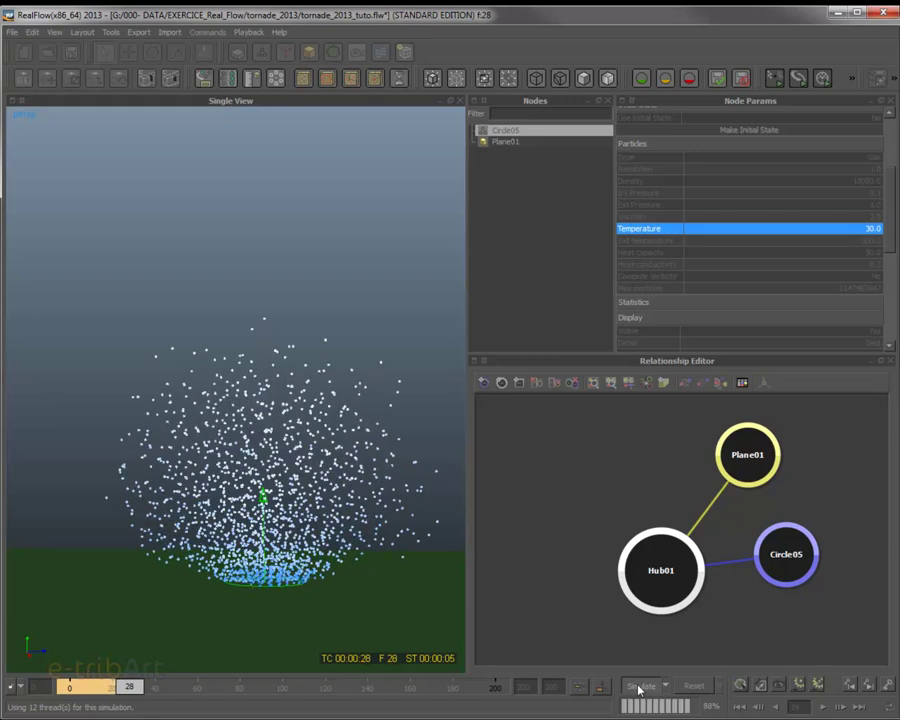
pyautogui.click(638, 687)
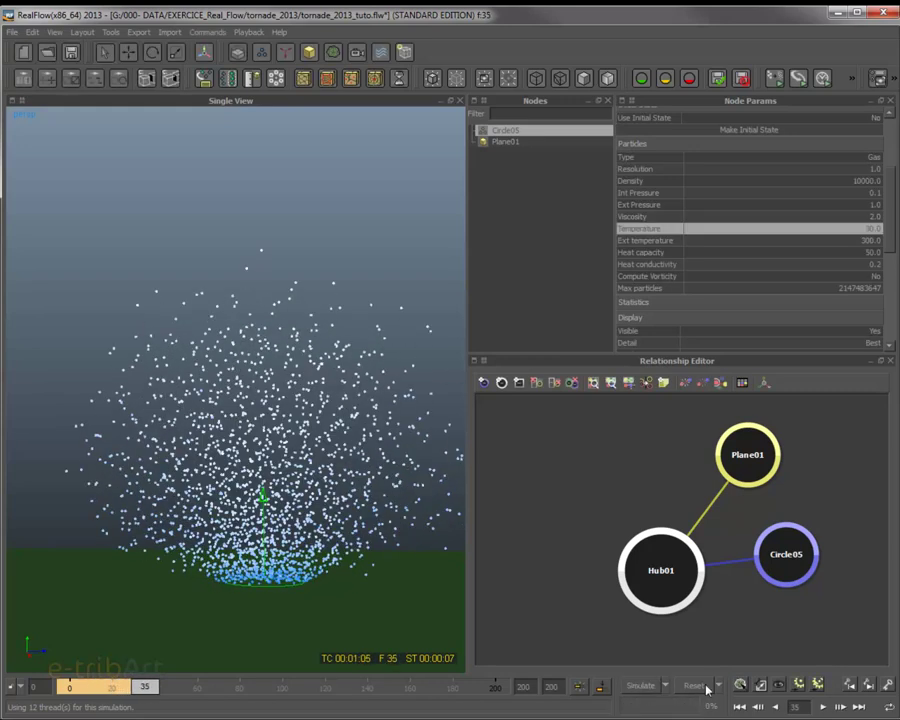
pyautogui.click(698, 688)
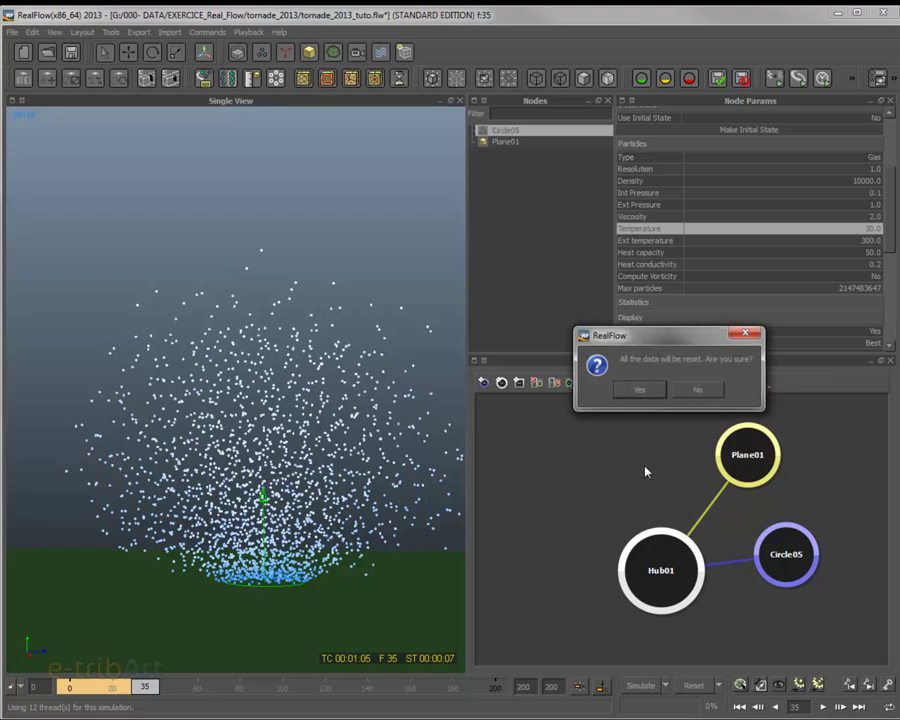
pyautogui.click(652, 397)
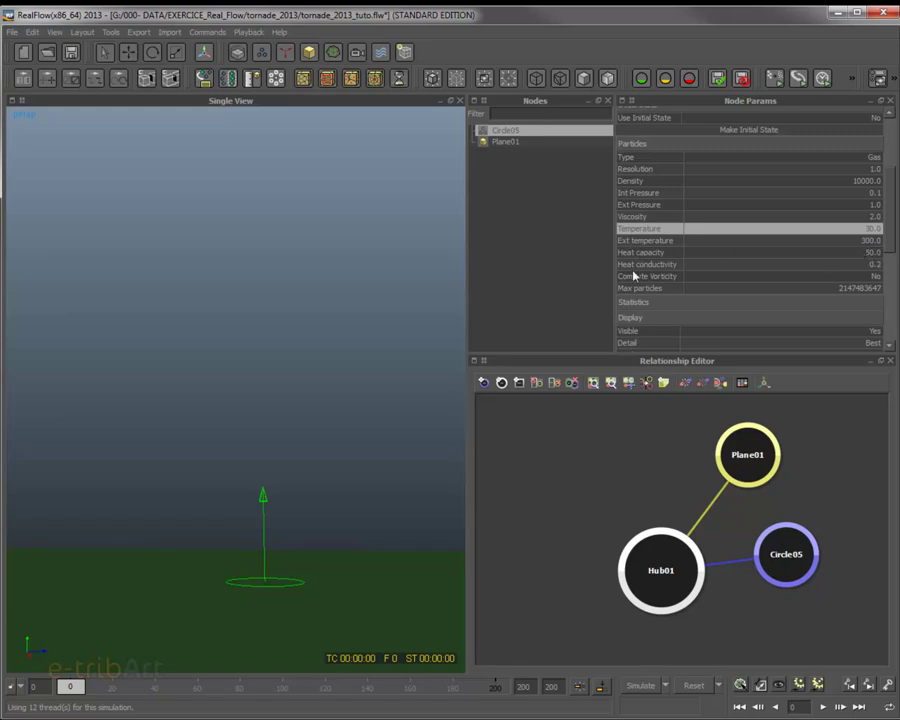
# - Set the circle emitter's gas temperature to 15.0
pyautogui.click(862, 253)
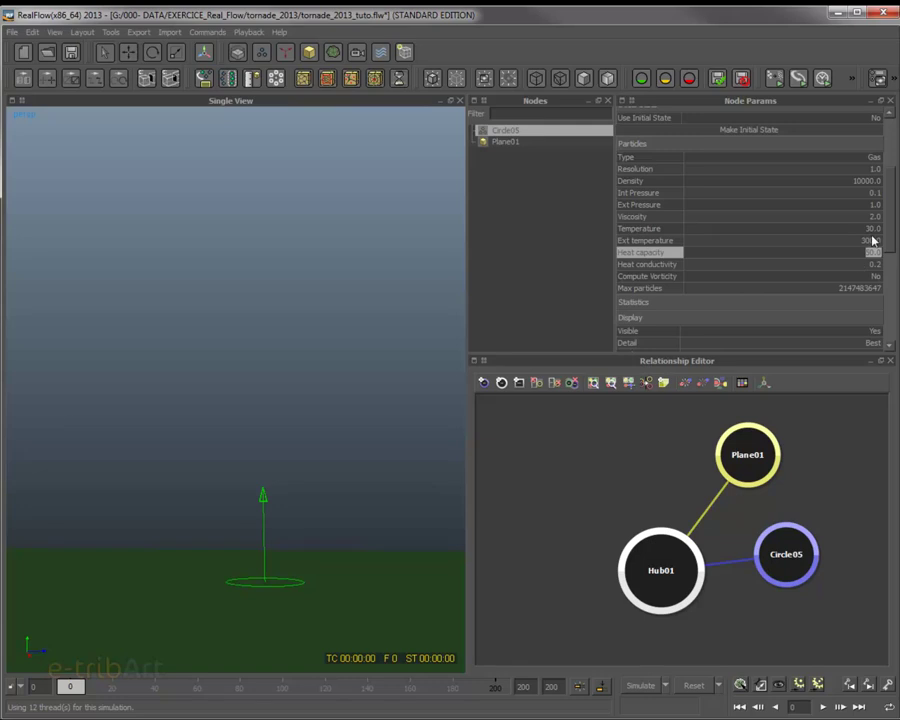
pyautogui.click(872, 230)
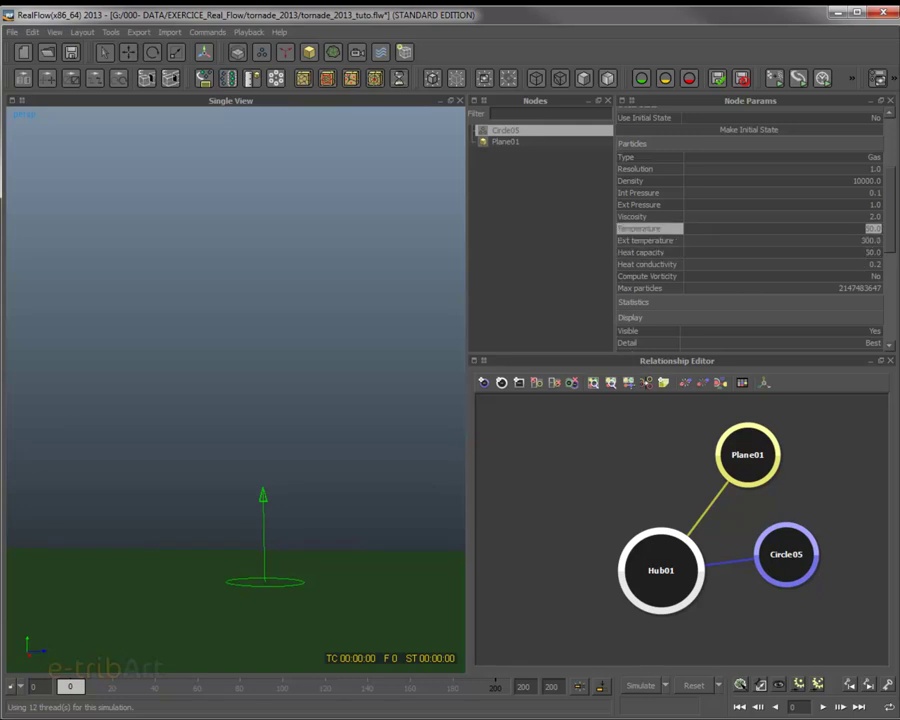
pyautogui.write('15')
pyautogui.press('Return')
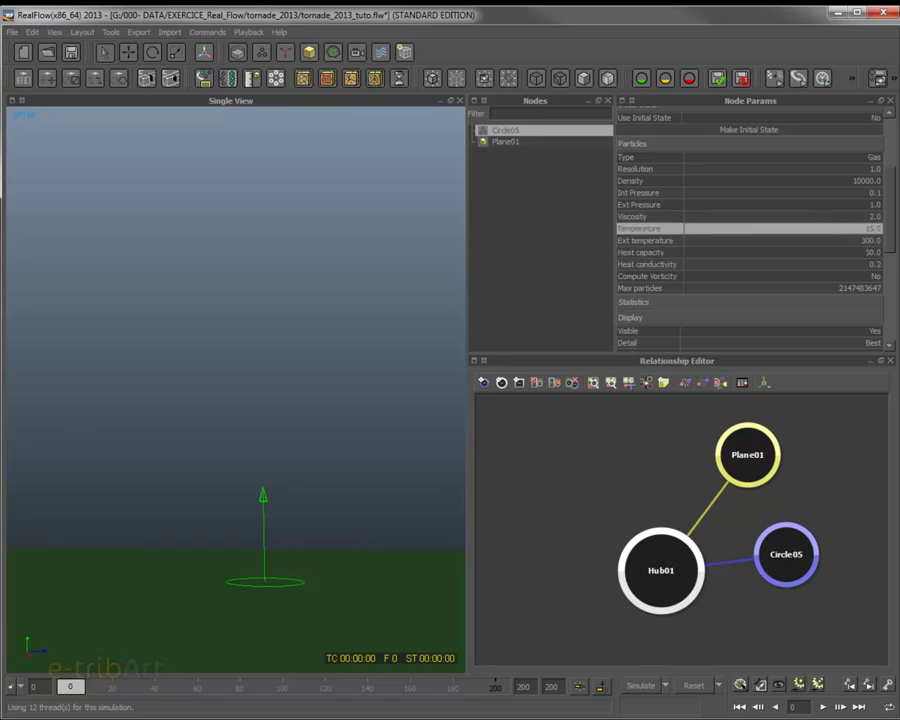
# - Reset the simulation data and simulate the gas at its new temperature past frame 110
pyautogui.click(692, 685)
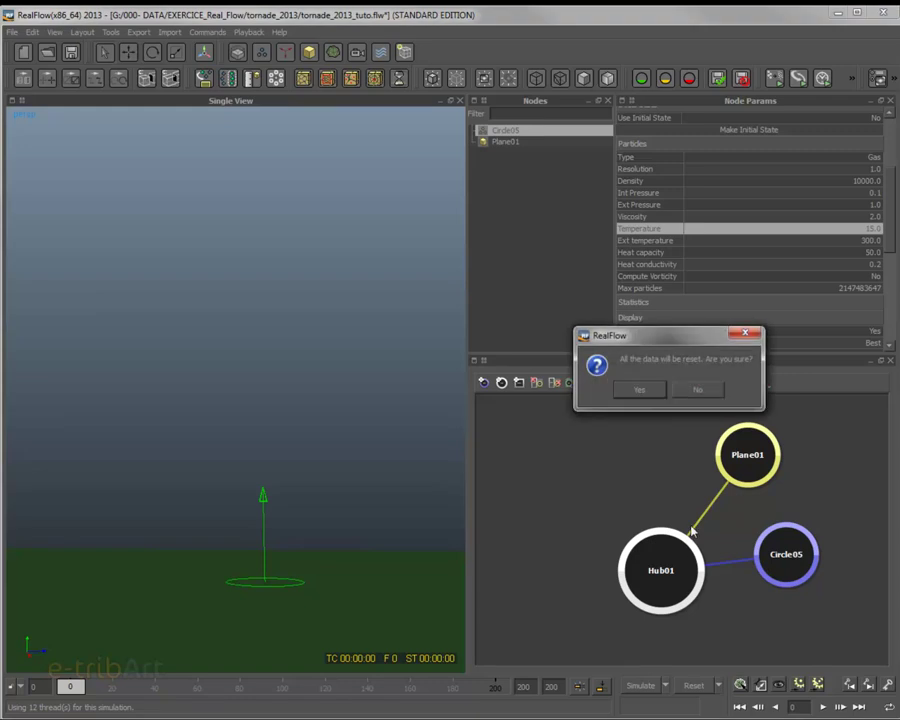
pyautogui.click(641, 390)
pyautogui.click(646, 684)
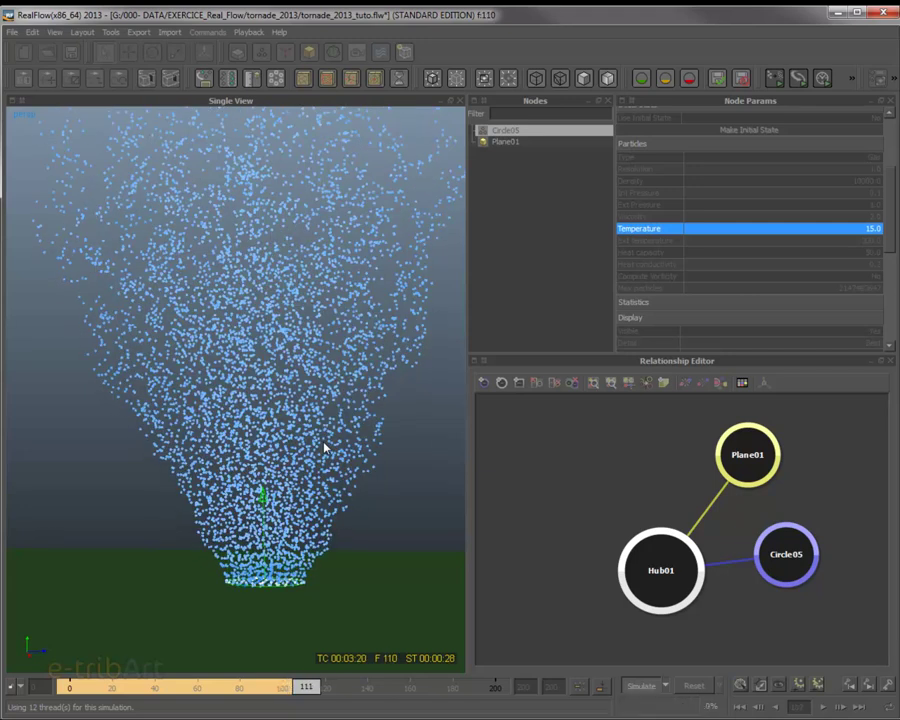
# - Let the gas simulation run to about frame 137, stop it and reset all simulation data
pyautogui.keyDown('alt'); pyautogui.moveTo(324, 449); pyautogui.dragTo(299, 481); pyautogui.keyUp('alt')
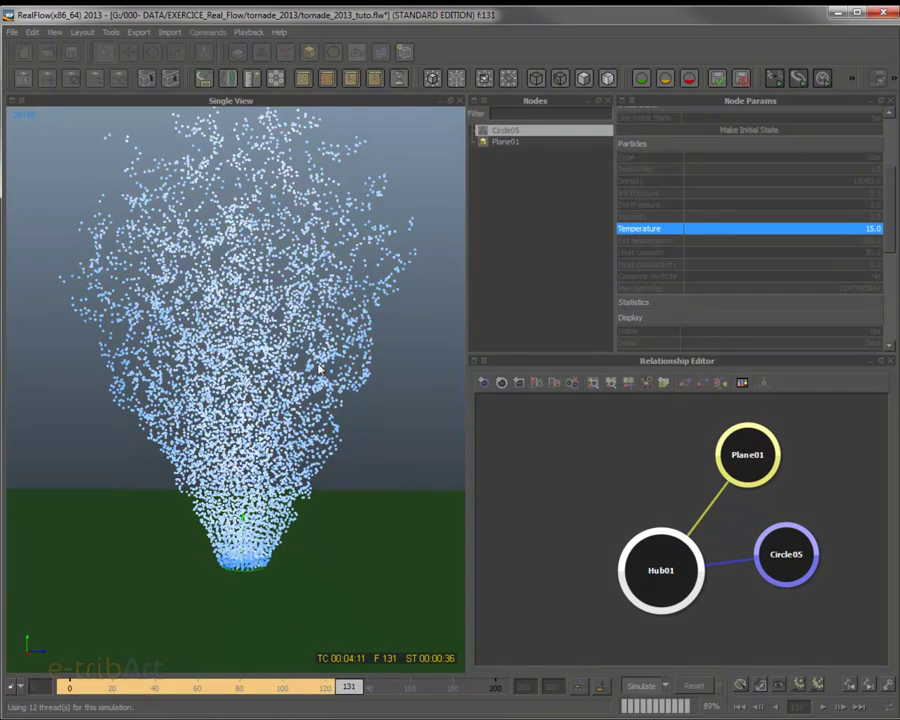
pyautogui.click(655, 686)
pyautogui.click(694, 686)
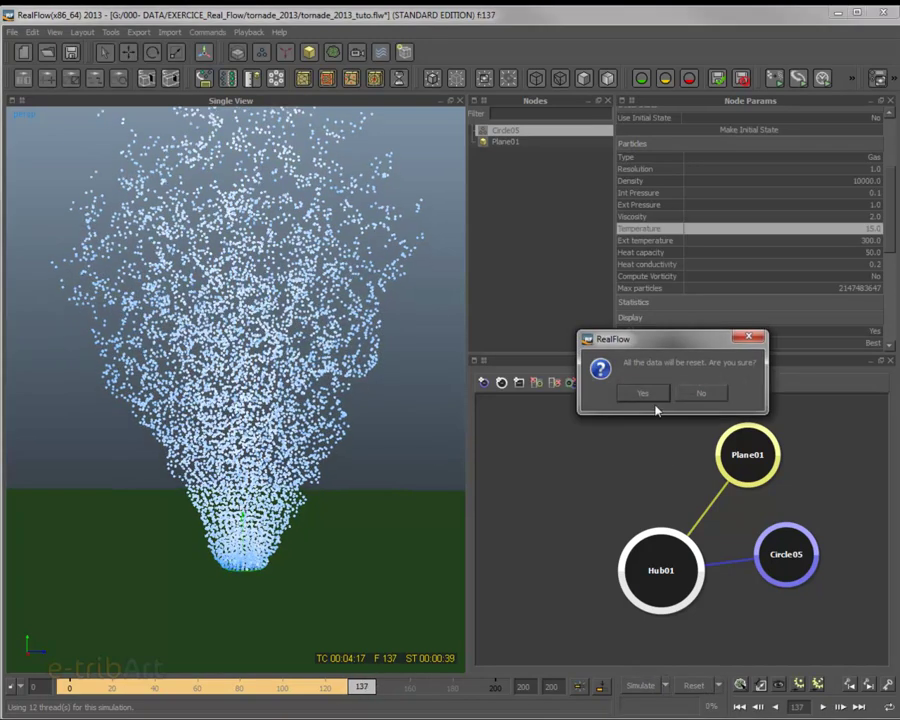
pyautogui.click(643, 393)
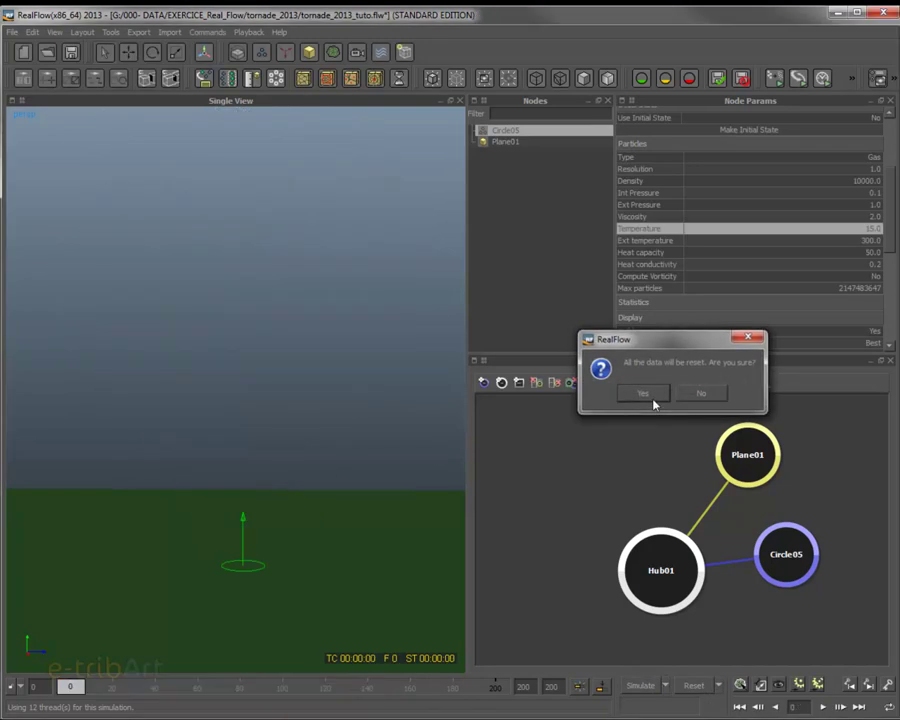
# - Set the circle emitter's viscosity to 4.0 and reset the simulation data
pyautogui.click(864, 217)
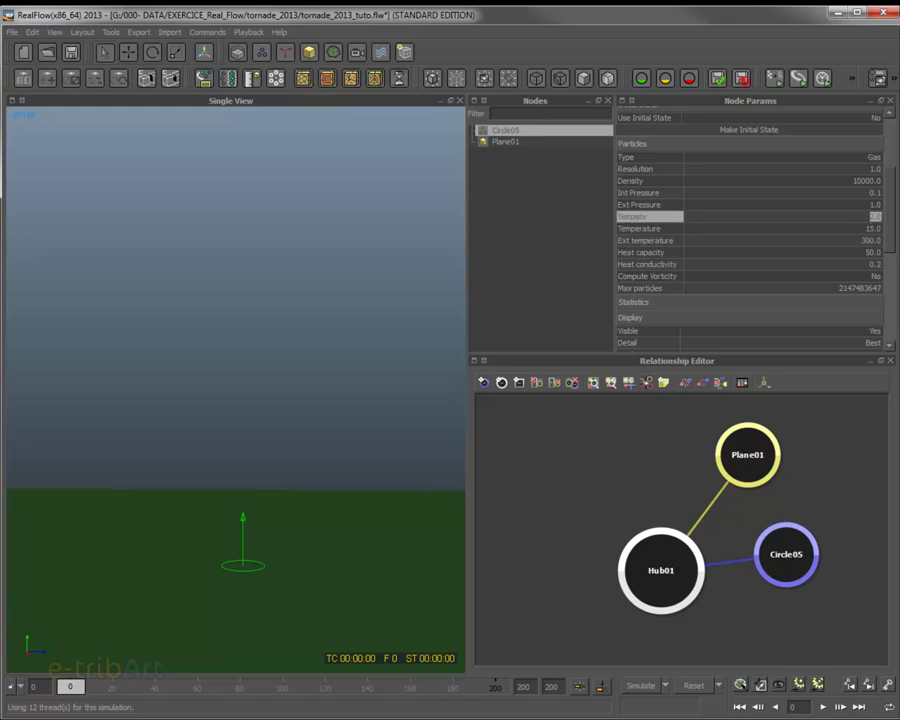
pyautogui.press('Return')
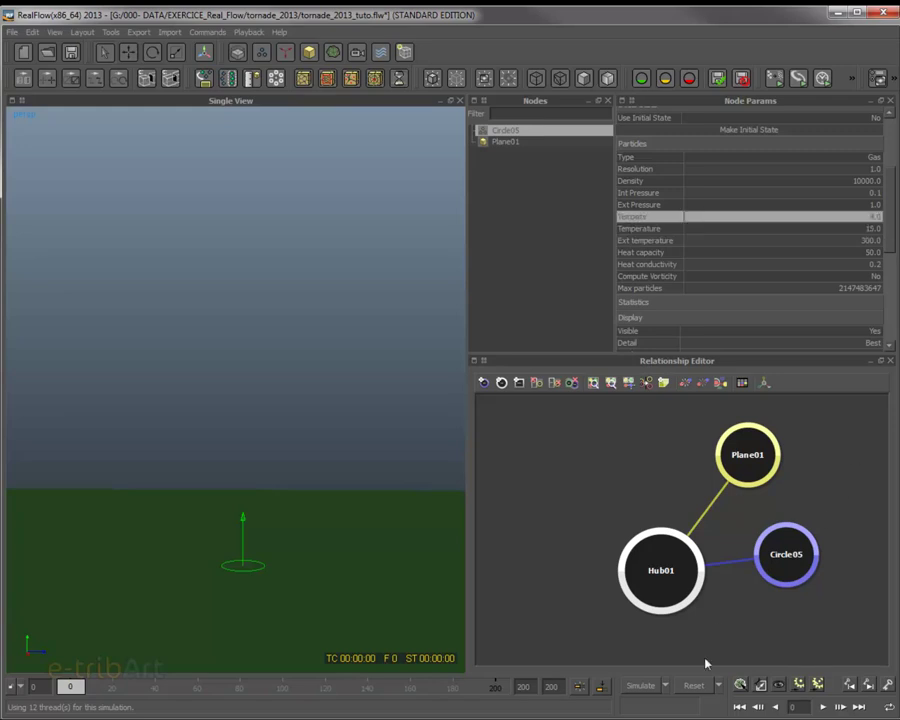
pyautogui.click(693, 685)
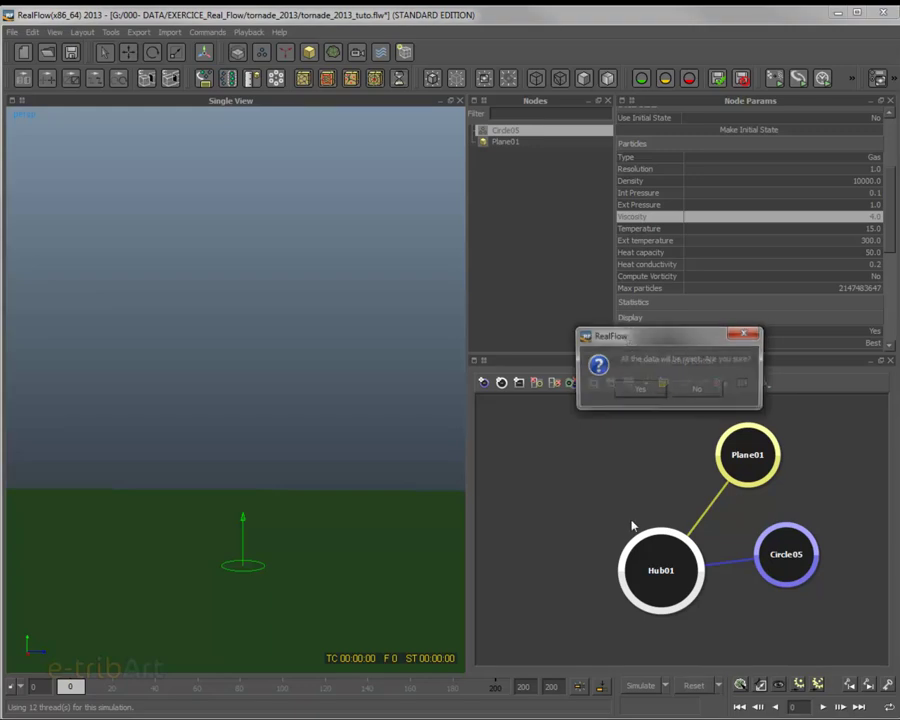
pyautogui.click(634, 392)
# - Simulate the gas with the raised viscosity up to about frame 83, and reset the simulation
pyautogui.click(646, 685)
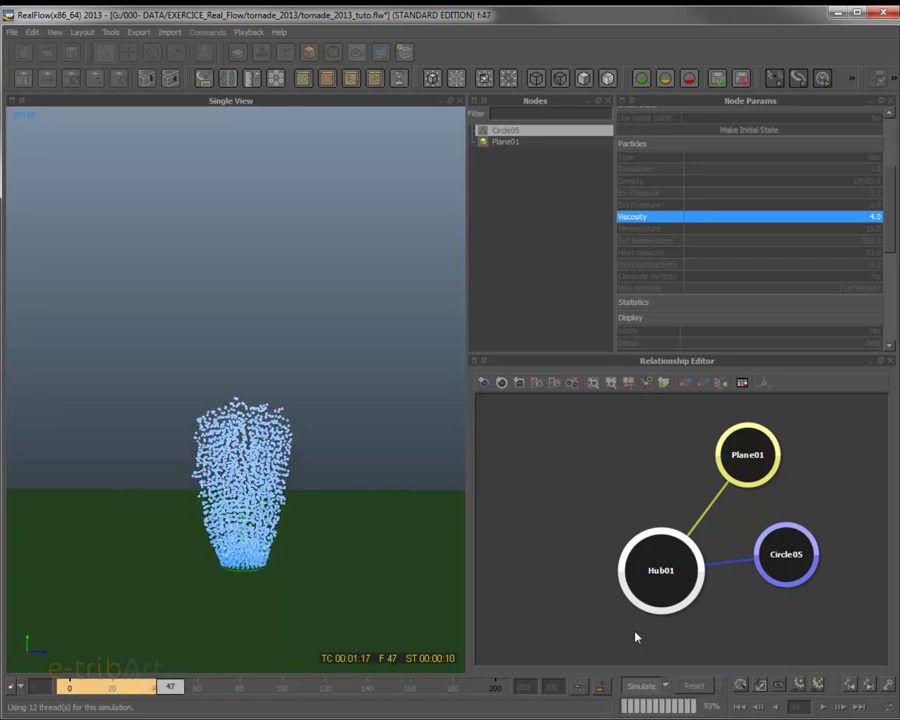
pyautogui.scroll(2, 245, 445)
pyautogui.keyDown('alt'); pyautogui.moveTo(245, 445); pyautogui.dragTo(224, 376); pyautogui.keyUp('alt')
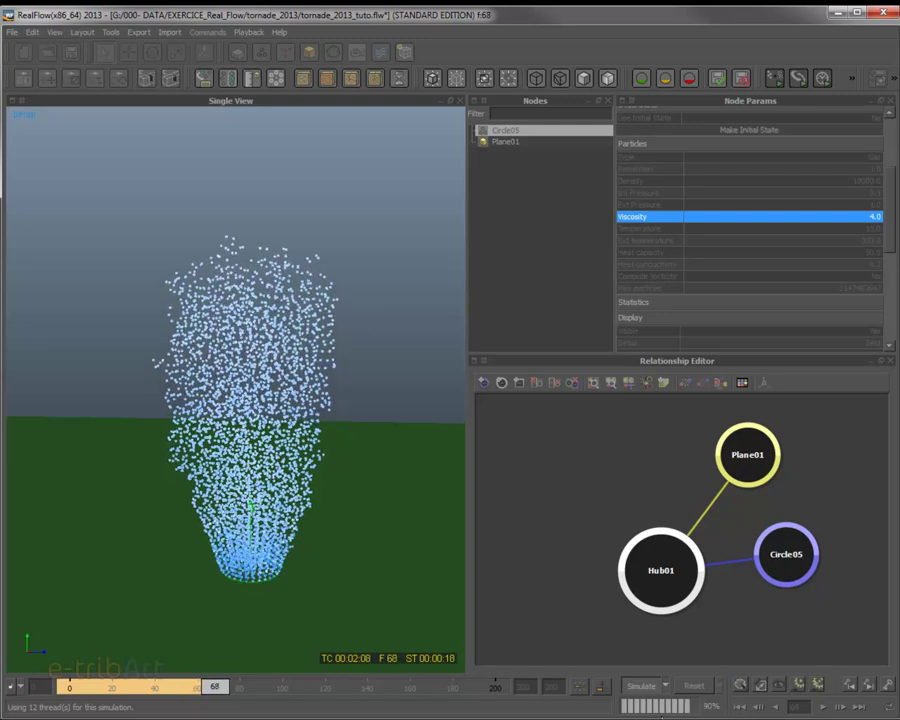
pyautogui.click(651, 687)
pyautogui.click(686, 687)
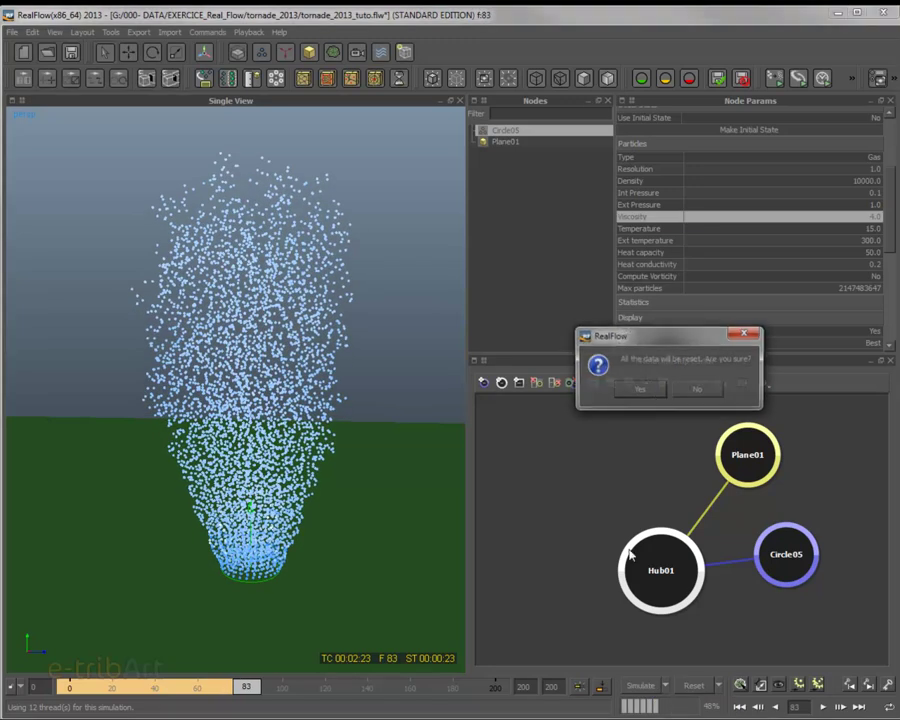
pyautogui.click(655, 396)
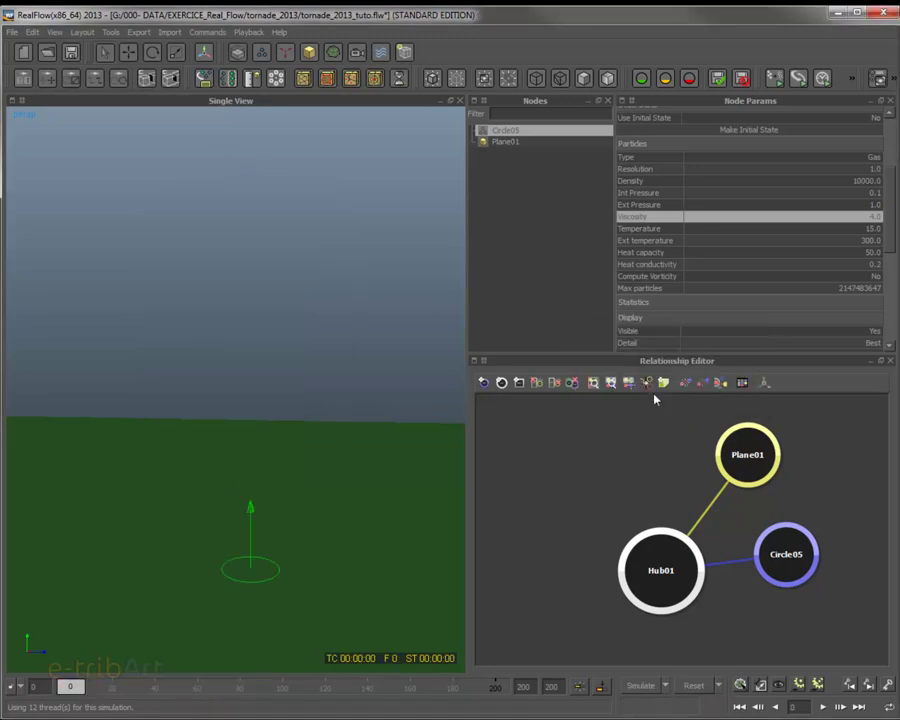
# - Set the circle emitter's viscosity to 8.0
pyautogui.doubleClick(870, 224)
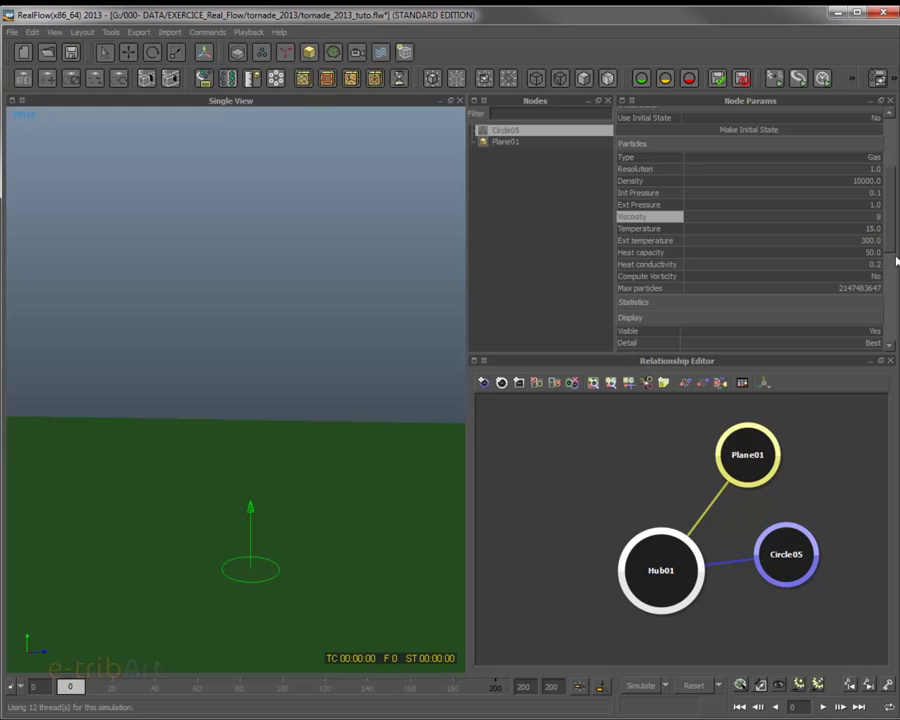
pyautogui.write('8')
pyautogui.press('Return')
# - Simulate the thicker gas up to about frame 37, and reset the simulation
pyautogui.click(640, 686)
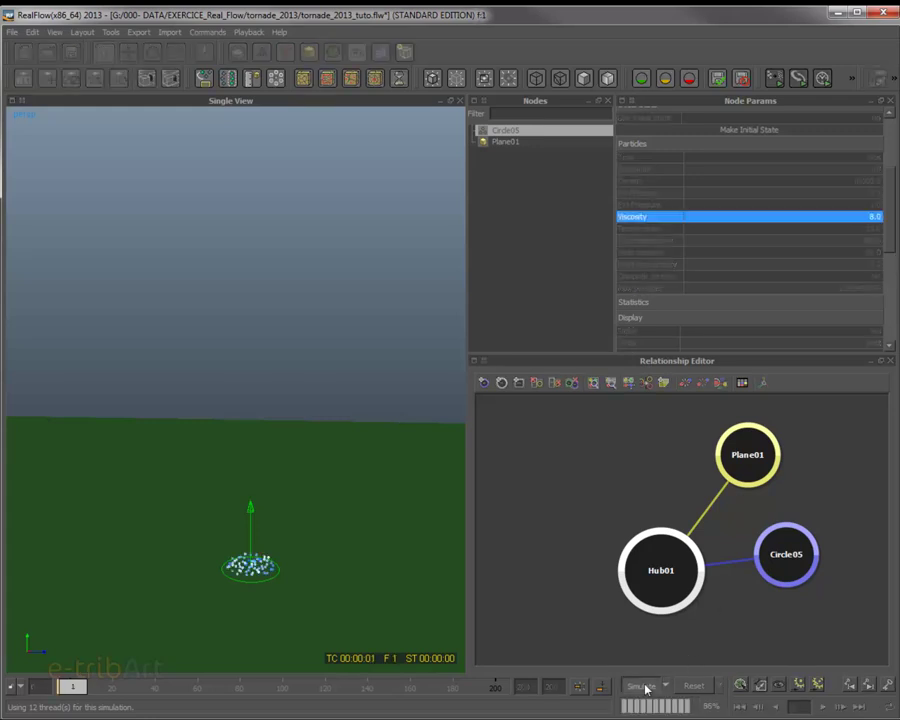
pyautogui.keyDown('alt'); pyautogui.moveTo(250, 470); pyautogui.dragTo(279, 557); pyautogui.keyUp('alt')
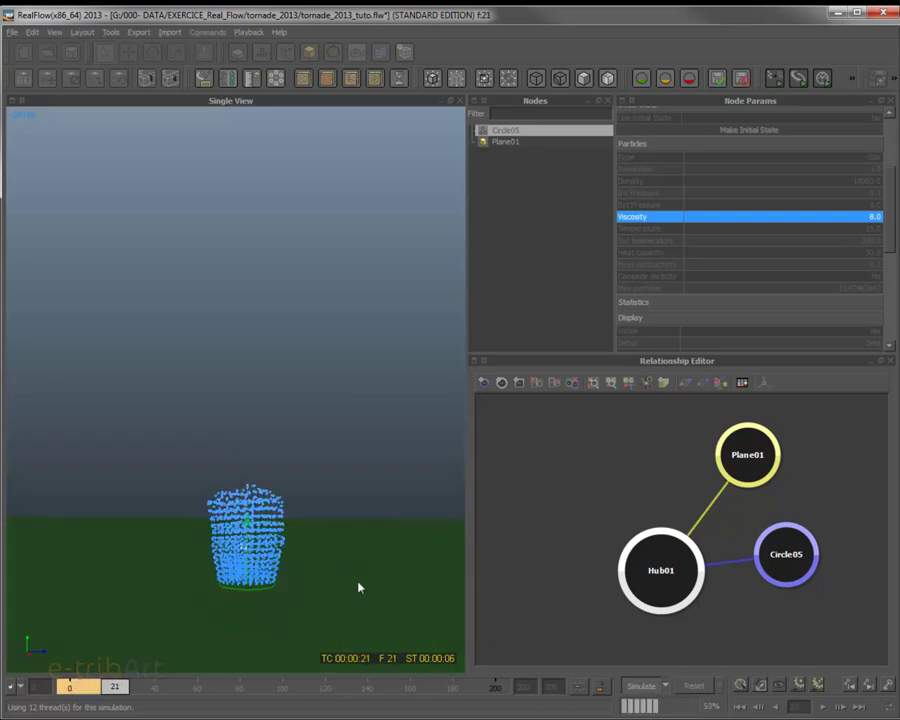
pyautogui.keyDown('alt'); pyautogui.moveTo(352, 581); pyautogui.dragTo(333, 601); pyautogui.keyUp('alt')
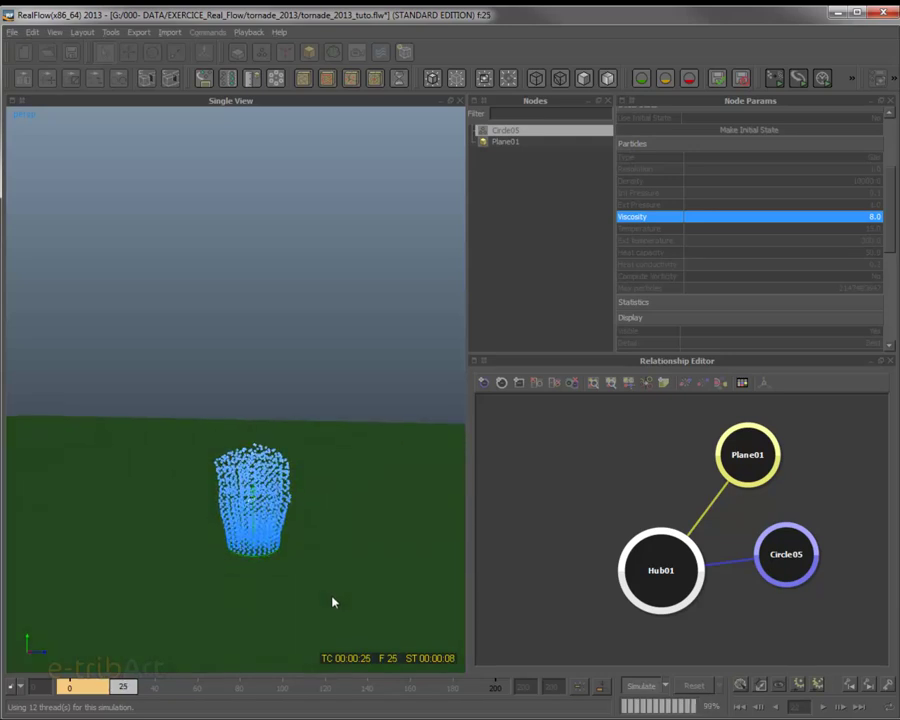
pyautogui.click(643, 688)
pyautogui.click(687, 688)
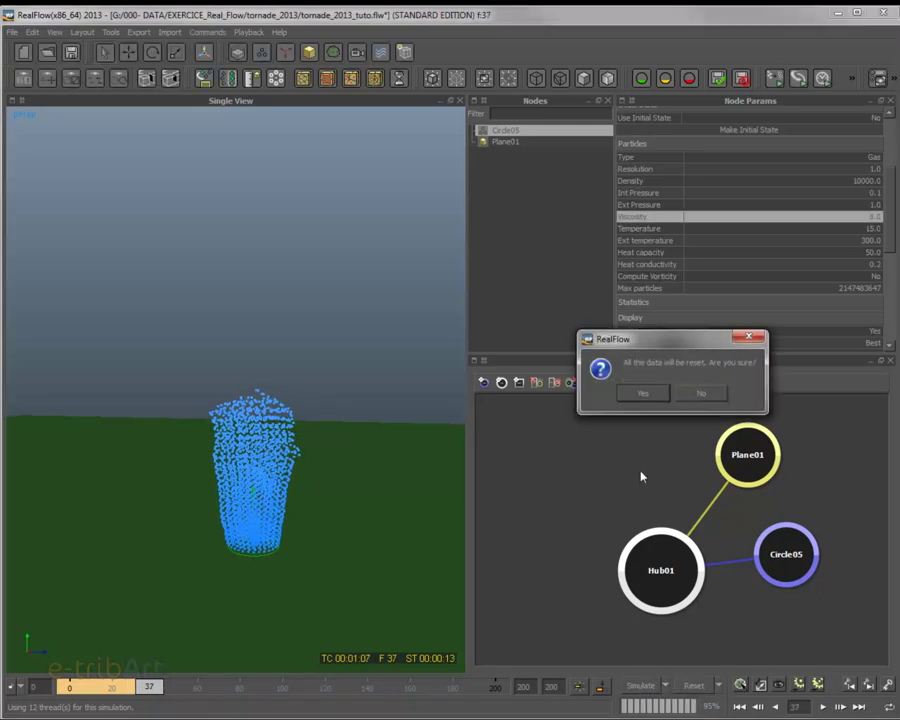
pyautogui.click(650, 397)
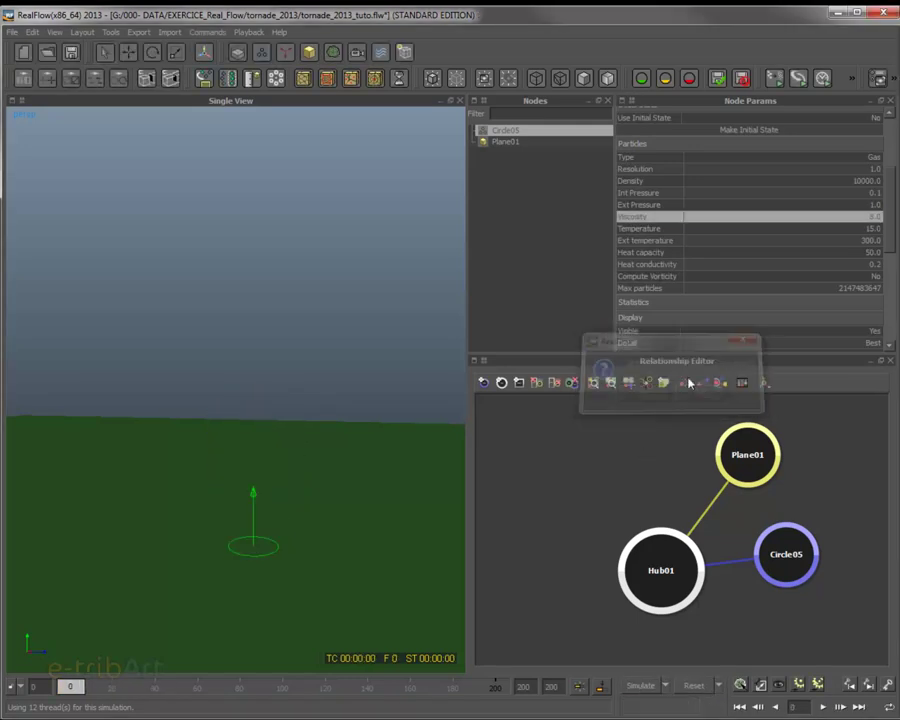
# - Set the circle emitter's viscosity back to 2.0 and its temperature to 10.0
pyautogui.doubleClick(869, 217)
pyautogui.press('Return')
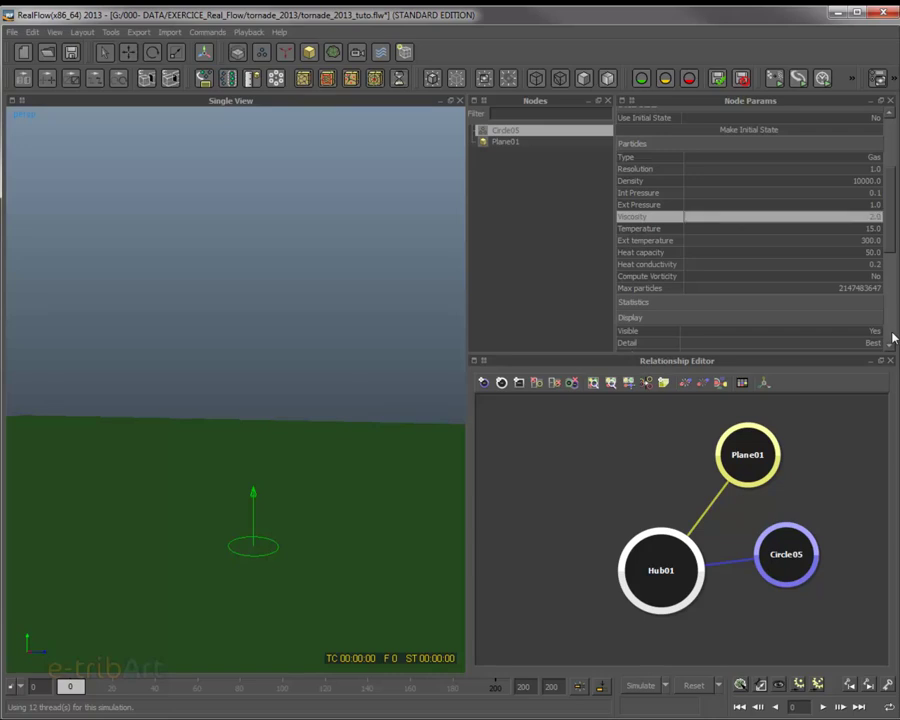
pyautogui.doubleClick(878, 230)
pyautogui.write('10')
pyautogui.press('Return')
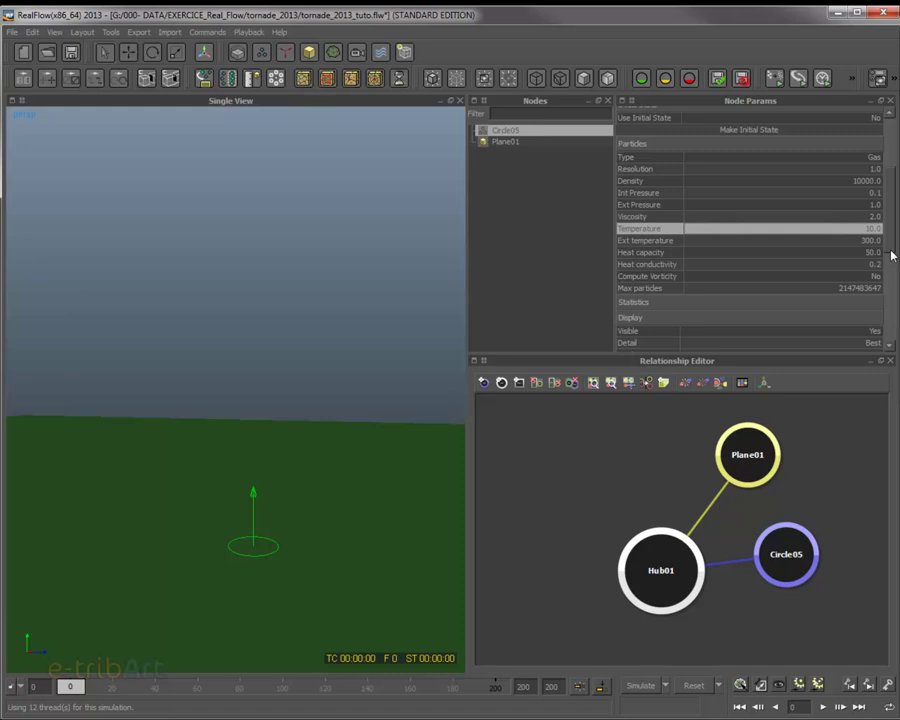
# - Simulate the cooler gas column, stop at about frame 63 and inspect its shape from different angles
pyautogui.click(654, 688)
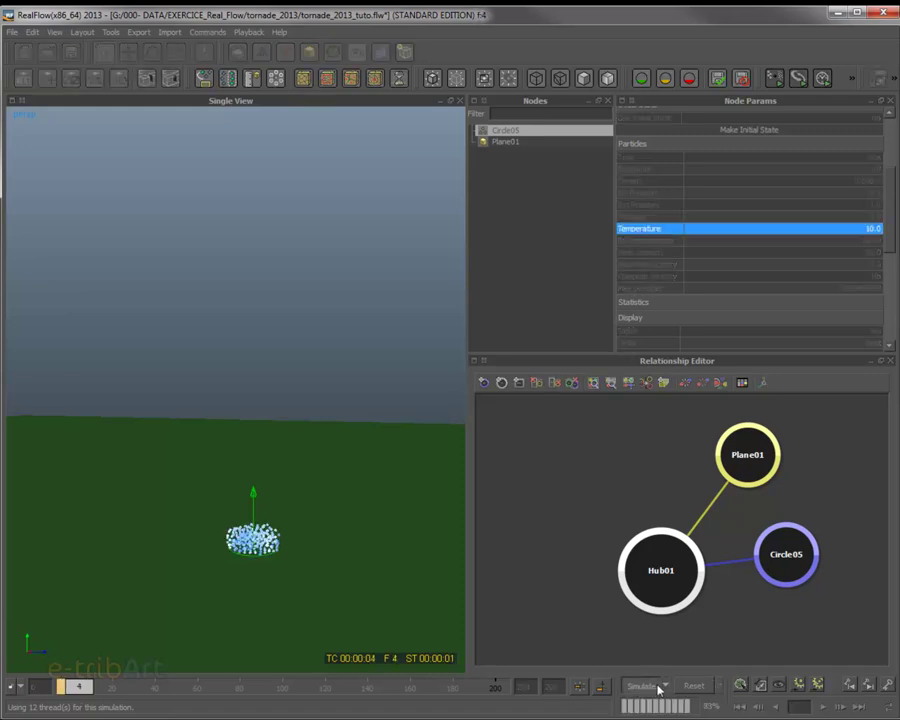
pyautogui.keyDown('alt'); pyautogui.moveTo(116, 583); pyautogui.dragTo(237, 510); pyautogui.keyUp('alt')
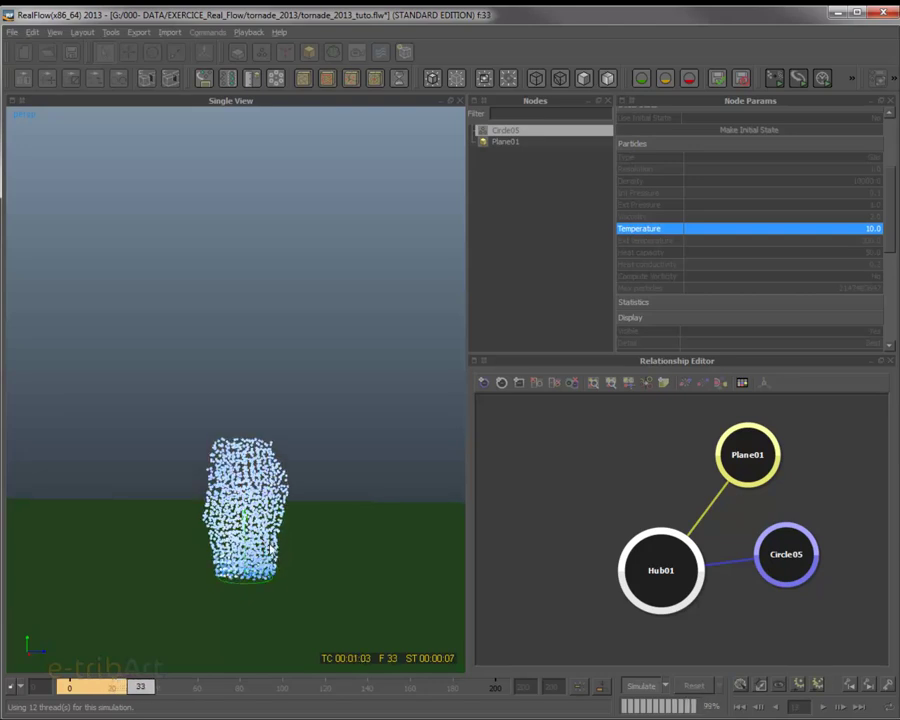
pyautogui.keyDown('alt'); pyautogui.moveTo(262, 557); pyautogui.dragTo(227, 466); pyautogui.keyUp('alt')
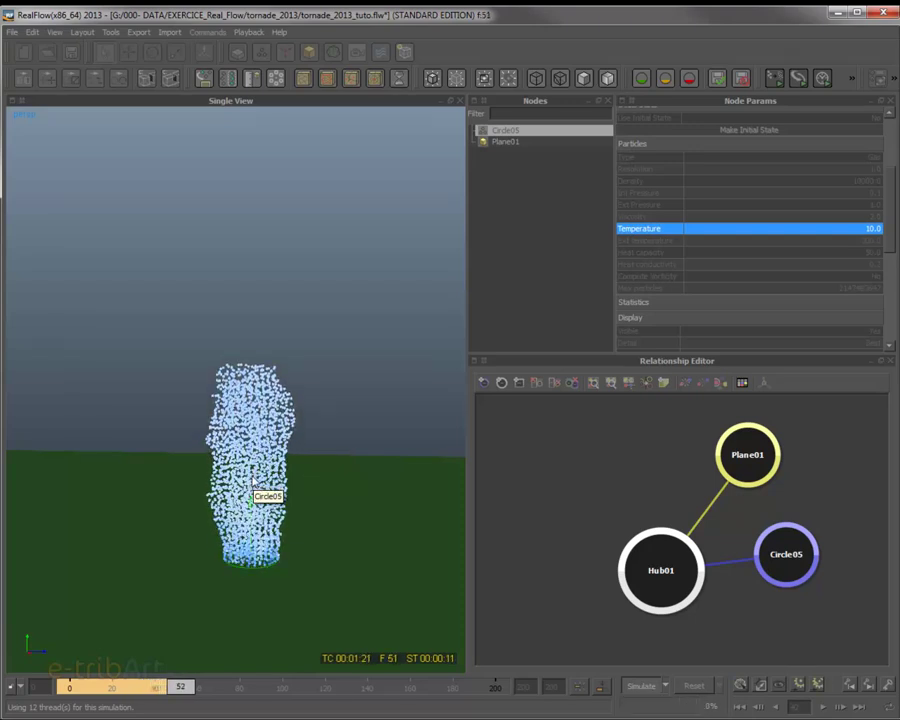
pyautogui.click(636, 686)
pyautogui.keyDown('alt'); pyautogui.moveTo(205, 485); pyautogui.dragTo(237, 560); pyautogui.keyUp('alt')
pyautogui.keyDown('alt'); pyautogui.moveTo(240, 530); pyautogui.dragTo(247, 527); pyautogui.keyUp('alt')
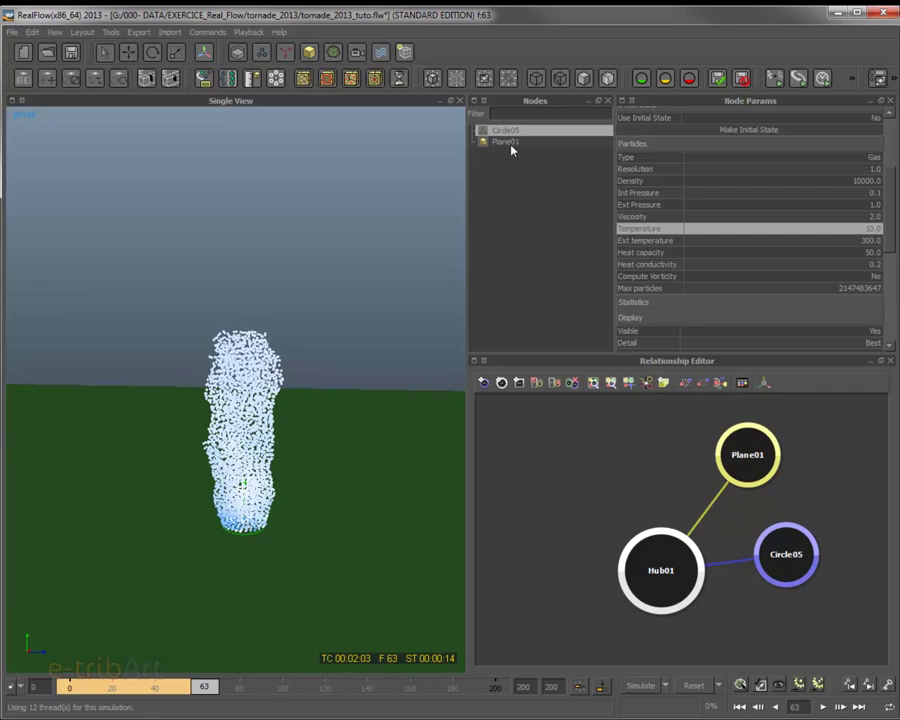
# - Add a Vortex daemon to the scene and place its node below Hub01 in the relationship graph
pyautogui.click(286, 56)
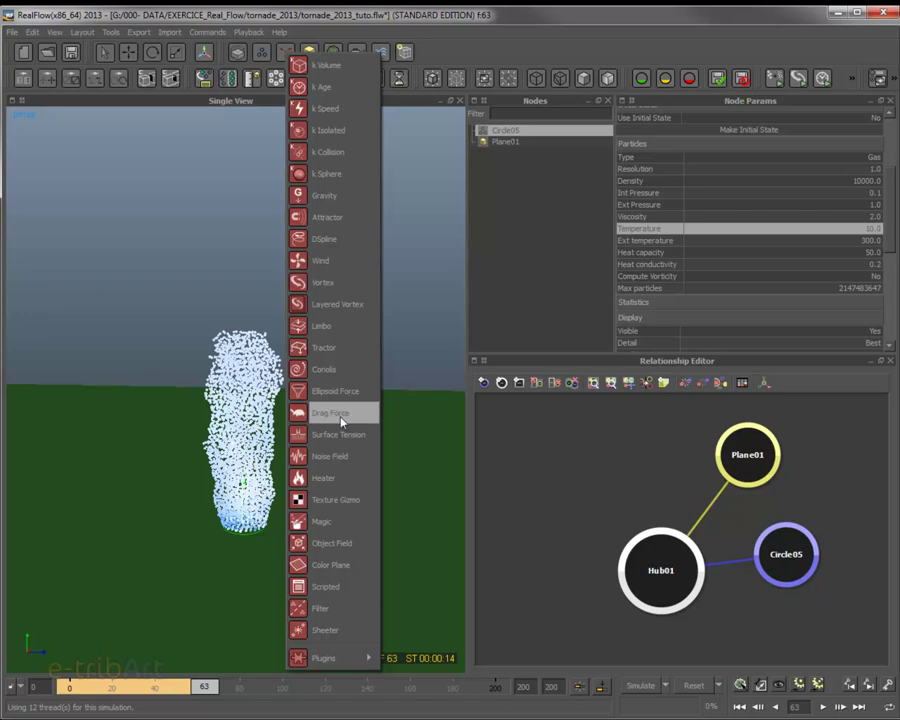
pyautogui.click(333, 290)
pyautogui.moveTo(651, 562); pyautogui.dragTo(586, 568)
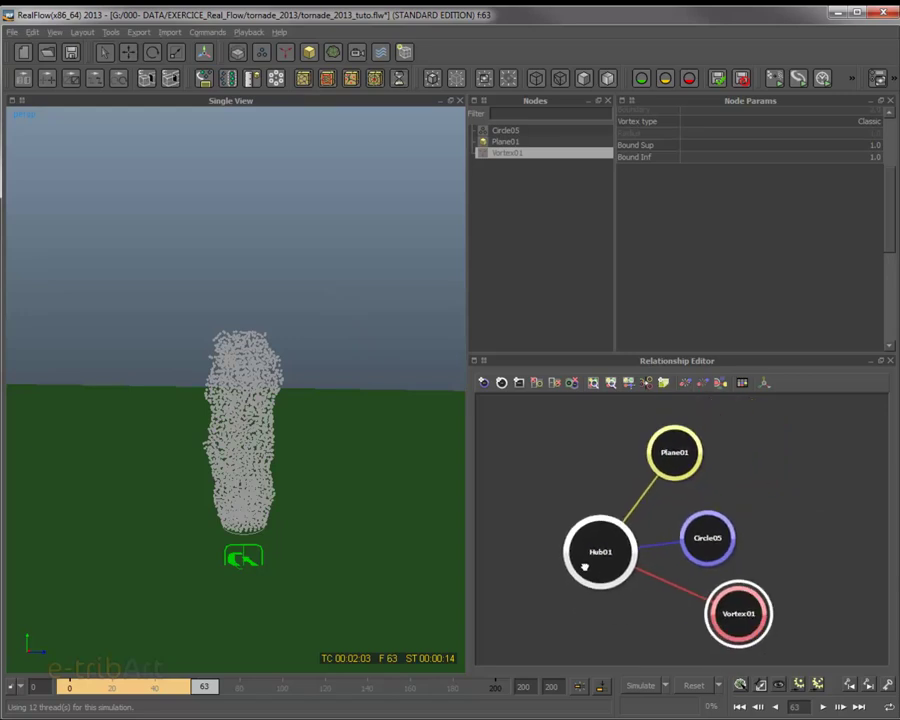
pyautogui.moveTo(750, 630); pyautogui.dragTo(667, 549)
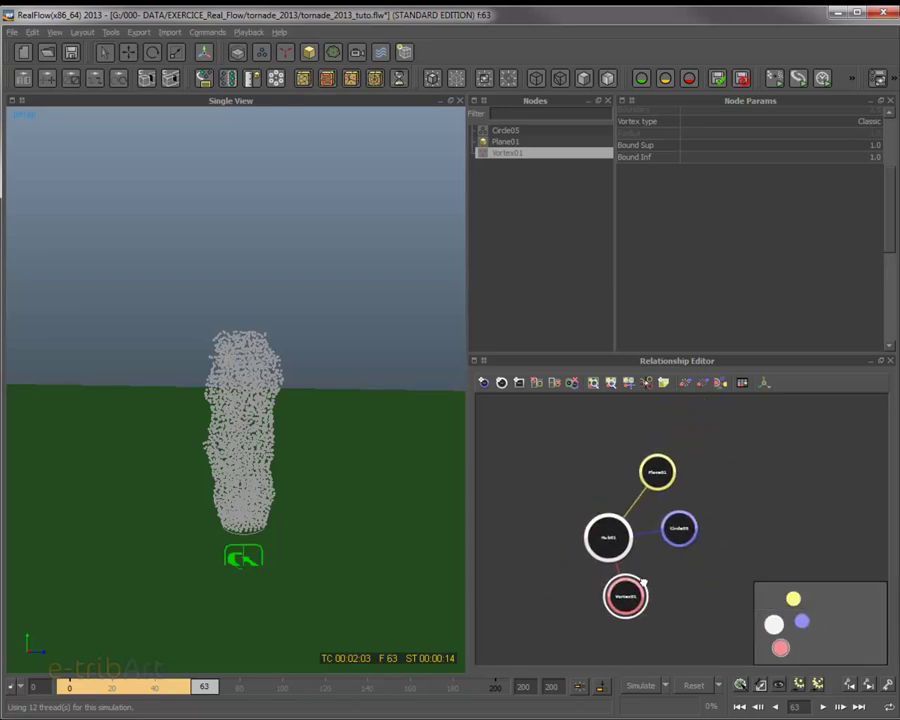
pyautogui.moveTo(612, 614); pyautogui.dragTo(645, 608)
pyautogui.click(612, 624)
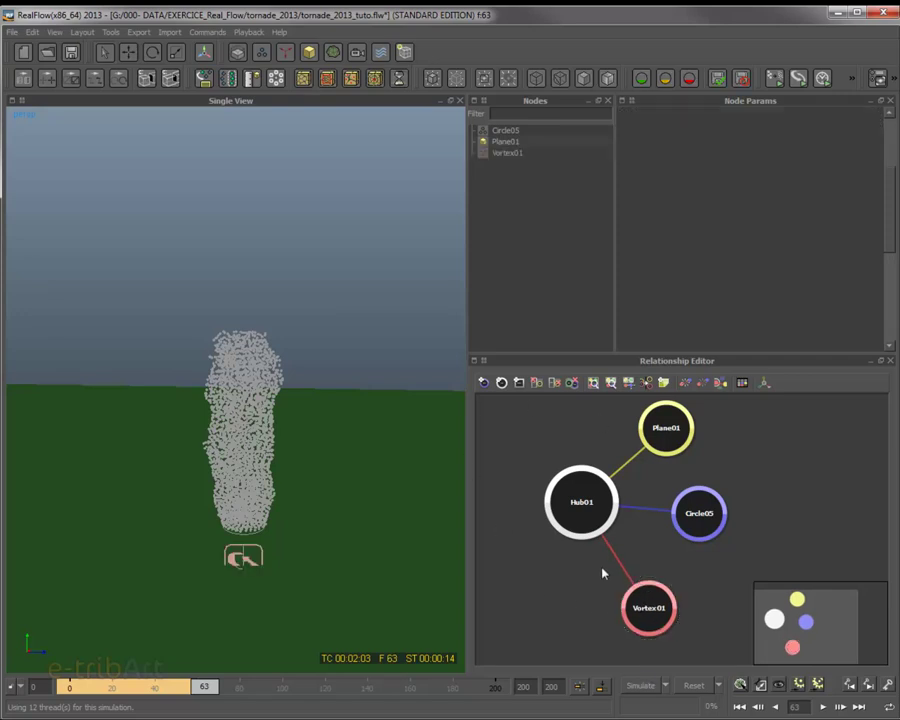
# - Remove the link between Hub01 and Vortex01, and move the Circle05 and Vortex01 nodes away from the hub
pyautogui.moveTo(574, 566); pyautogui.dragTo(575, 573, button='middle')
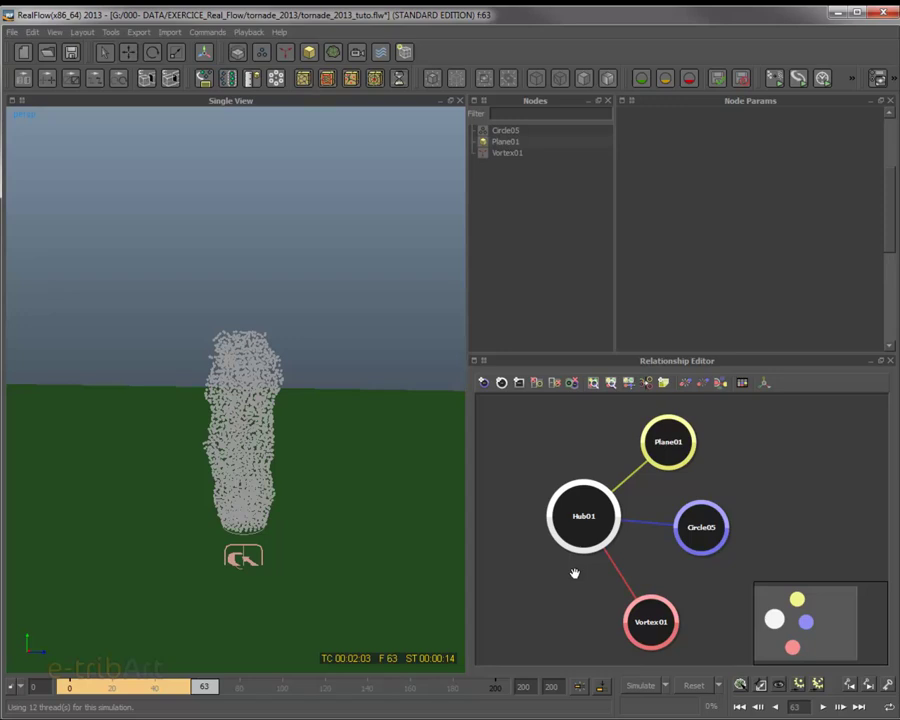
pyautogui.moveTo(690, 530); pyautogui.dragTo(743, 514)
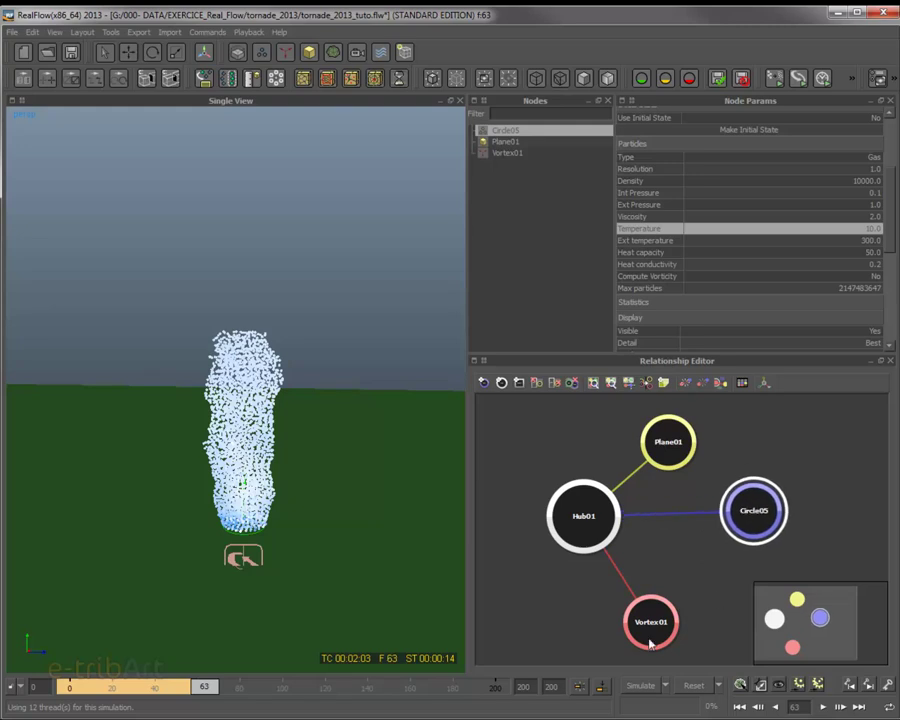
pyautogui.click(627, 591)
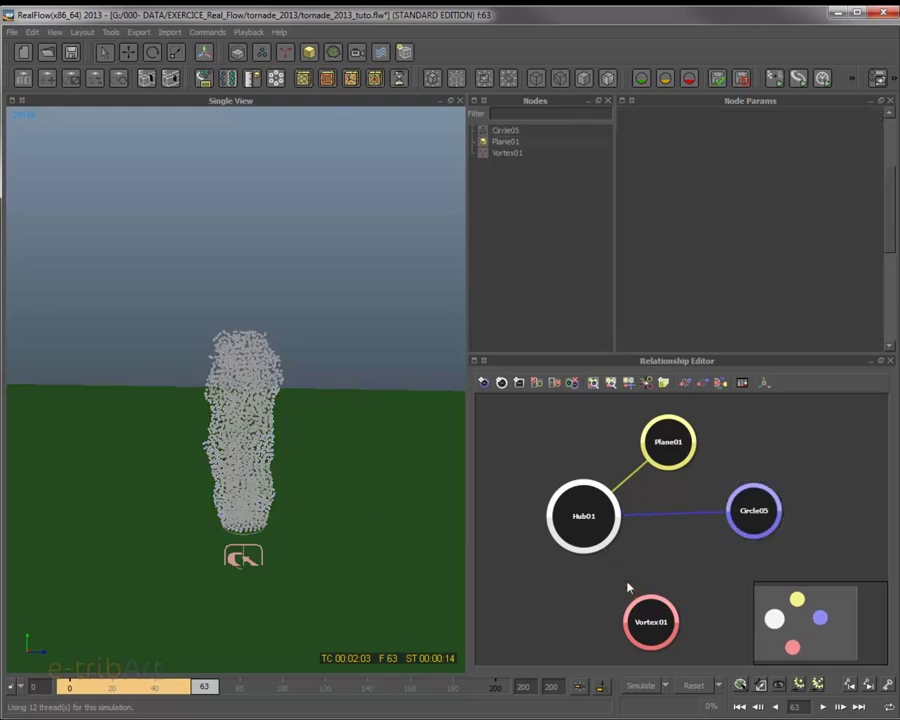
pyautogui.moveTo(638, 633); pyautogui.dragTo(686, 610)
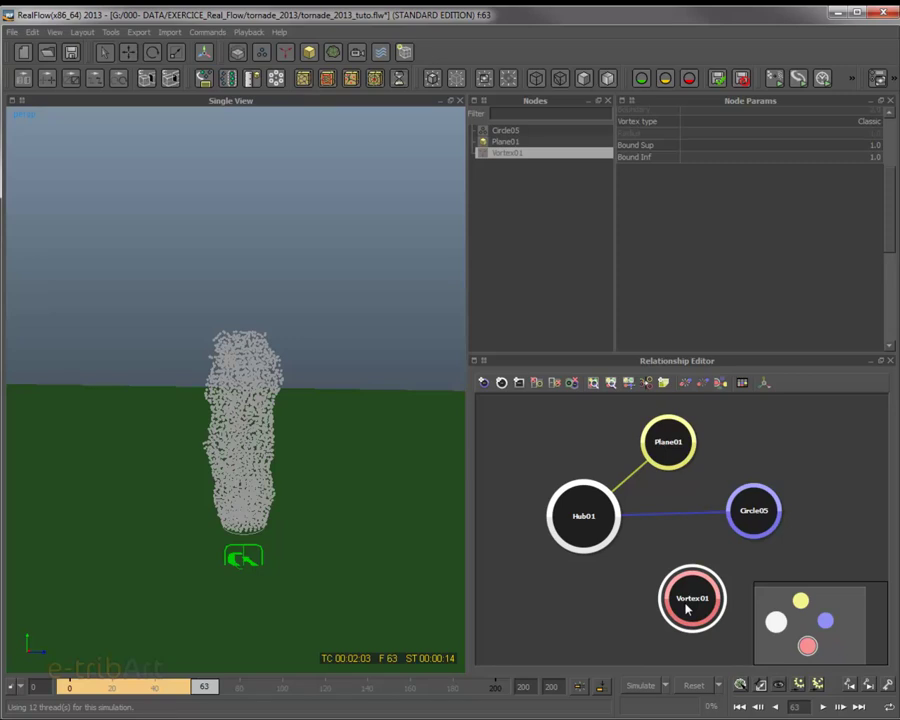
pyautogui.moveTo(686, 610); pyautogui.dragTo(702, 604)
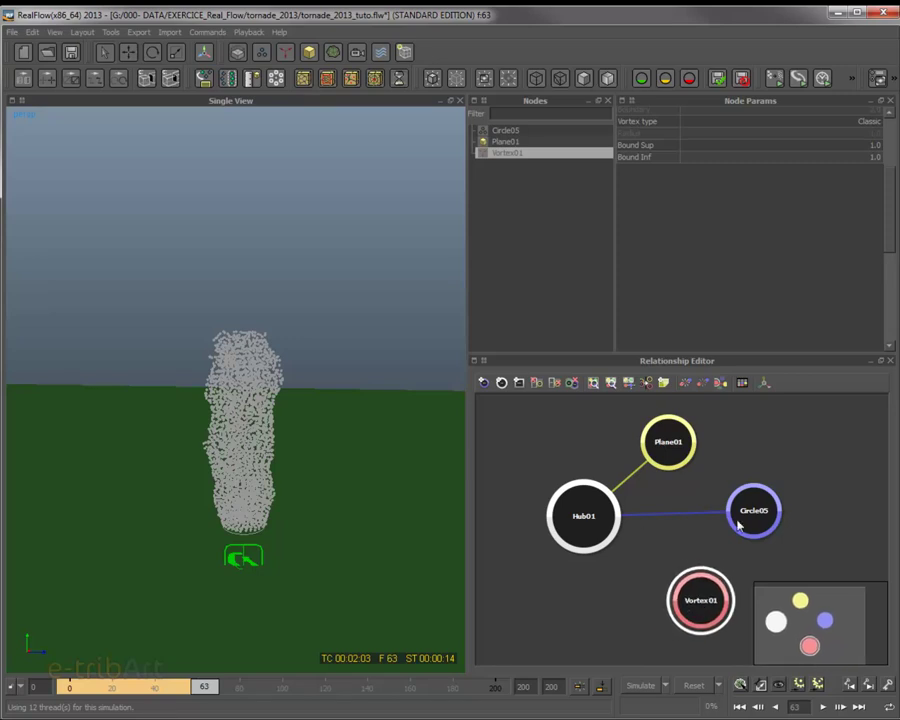
# - Add a second hub to the relationship graph, placing it below Hub01 and beside the Vortex01 node
pyautogui.click(501, 383)
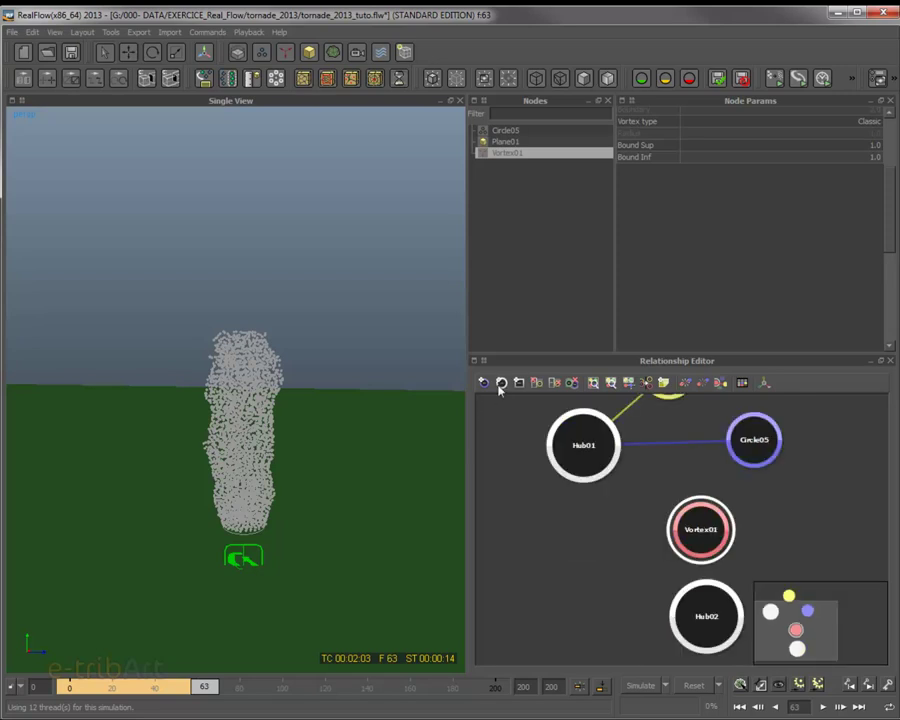
pyautogui.moveTo(688, 655); pyautogui.dragTo(587, 600)
pyautogui.moveTo(700, 535); pyautogui.dragTo(703, 561)
# - Unlink Circle05 from Hub01, and connect both Circle05 and Vortex01 to Hub02
pyautogui.click(675, 449)
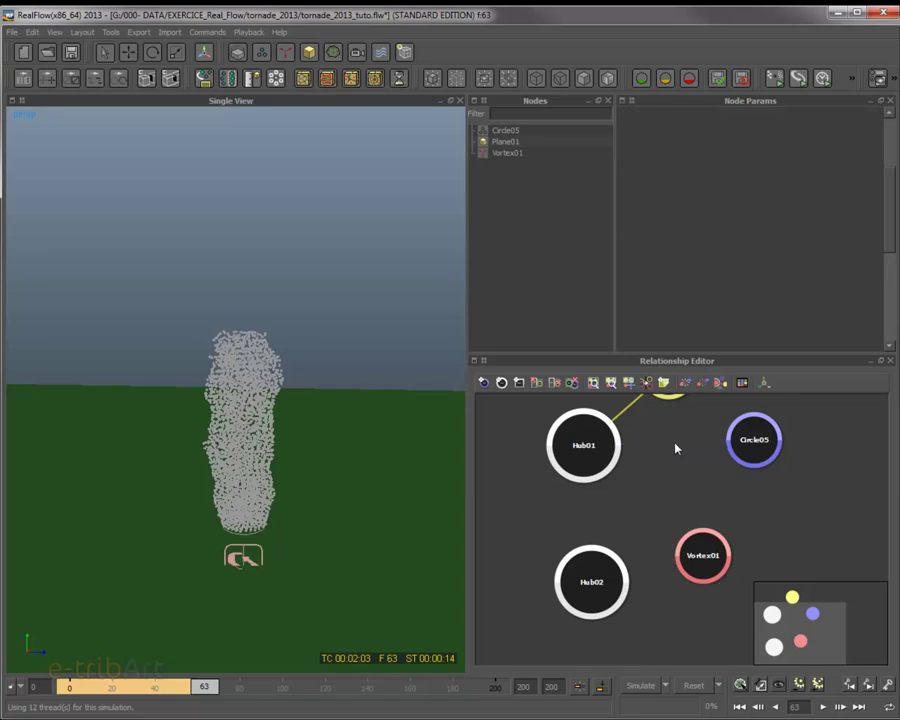
pyautogui.moveTo(745, 447); pyautogui.dragTo(631, 575)
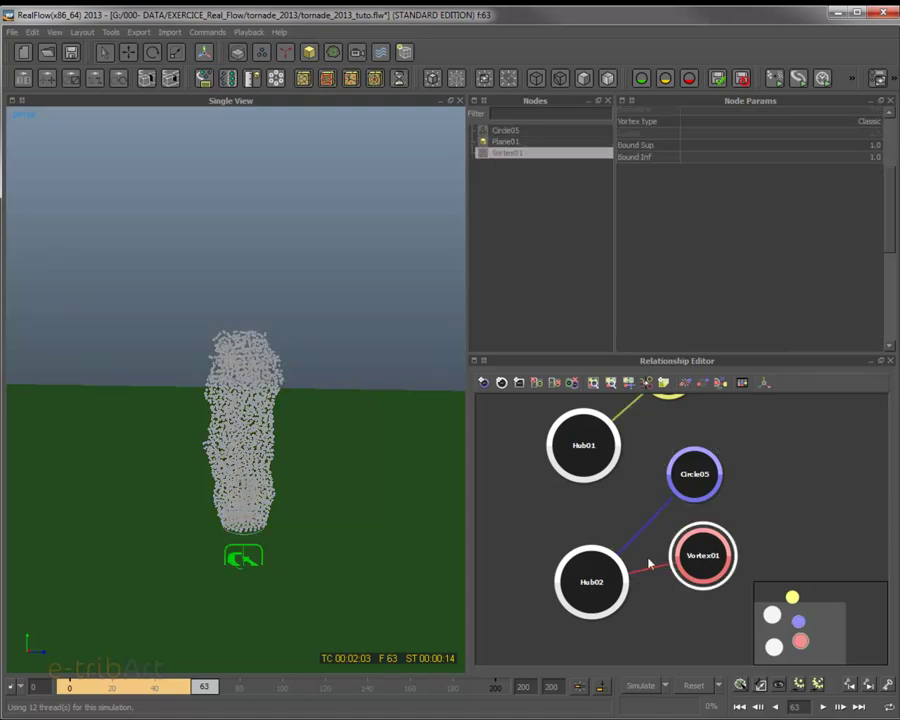
pyautogui.click(684, 487)
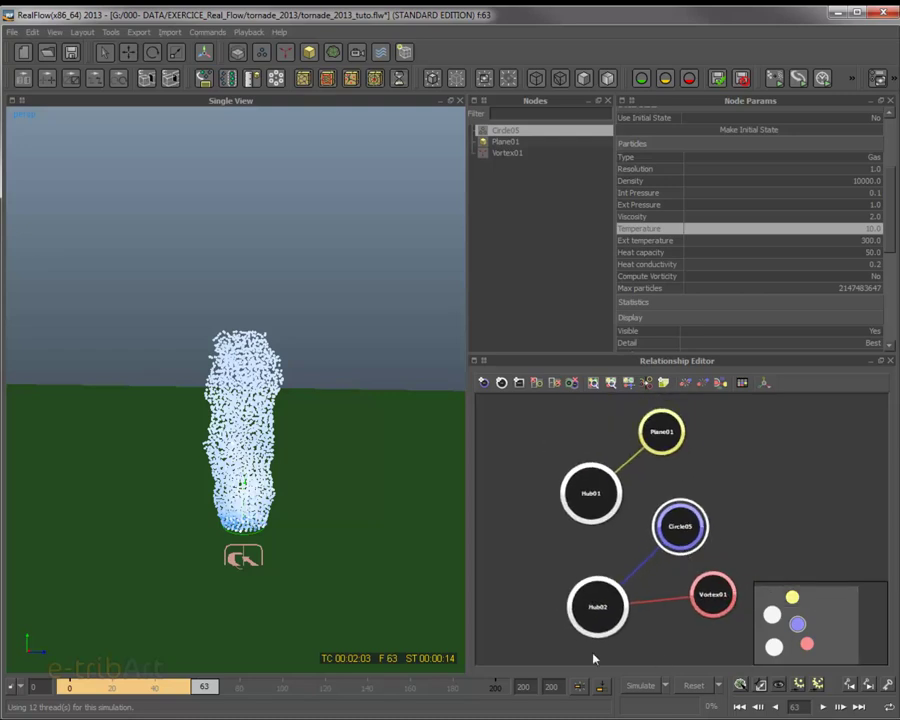
# - Rearrange the relationship graph so Hub02 sits beneath Hub01 and Circle05 sits between Plane01 and Vortex01
pyautogui.click(603, 625)
pyautogui.click(678, 523)
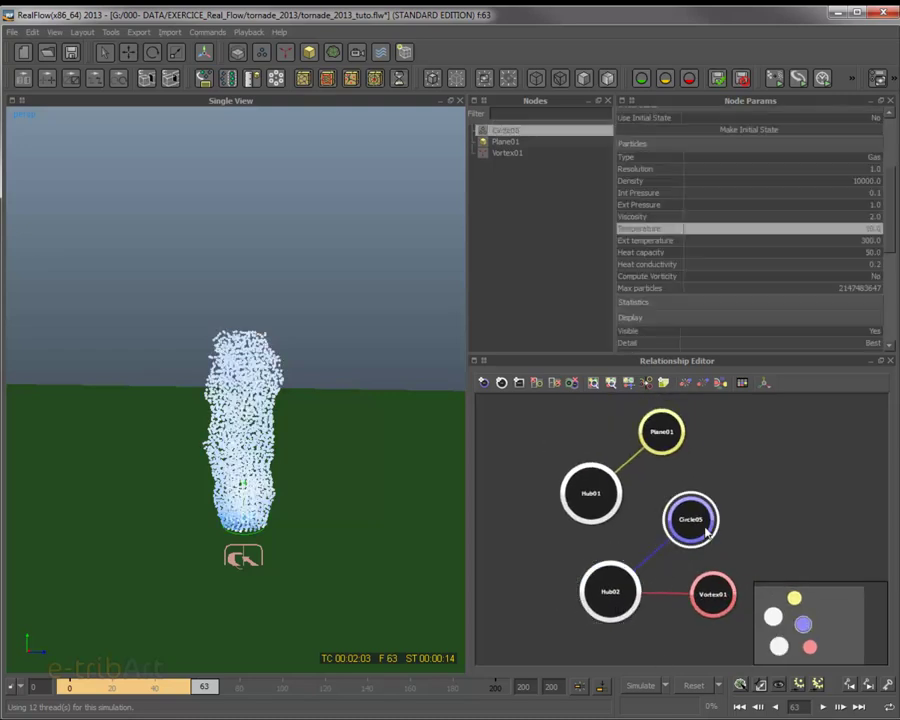
pyautogui.click(565, 500)
pyautogui.click(653, 426)
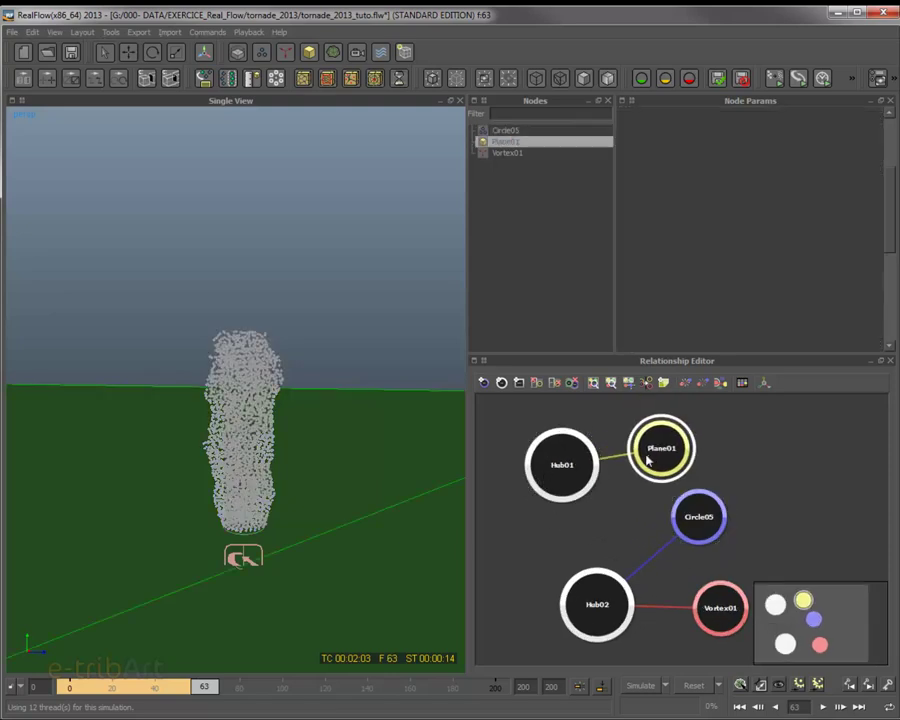
pyautogui.click(699, 516)
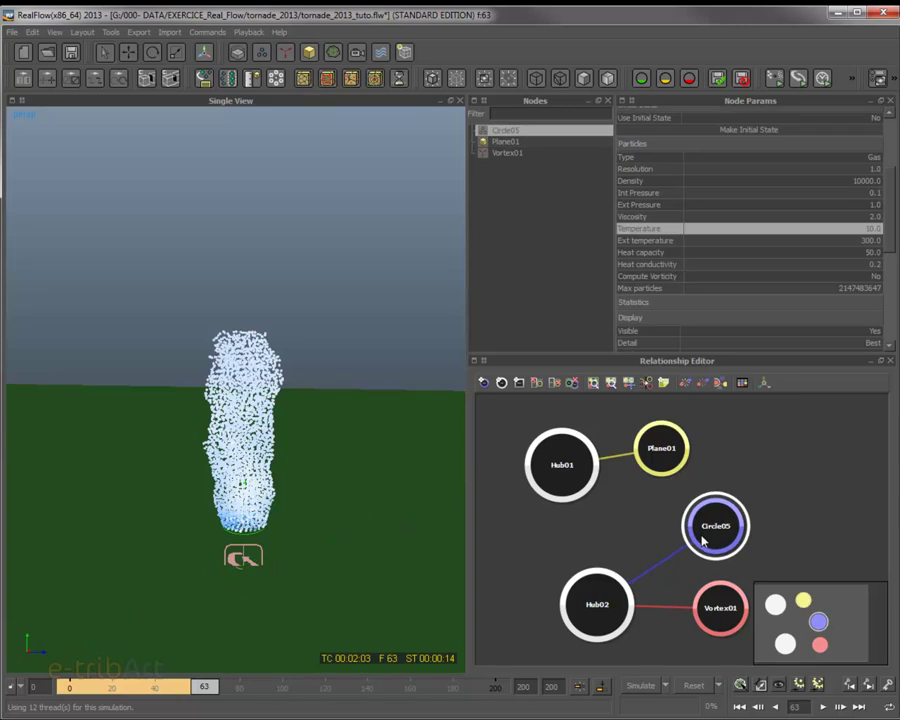
pyautogui.moveTo(585, 632); pyautogui.dragTo(557, 600)
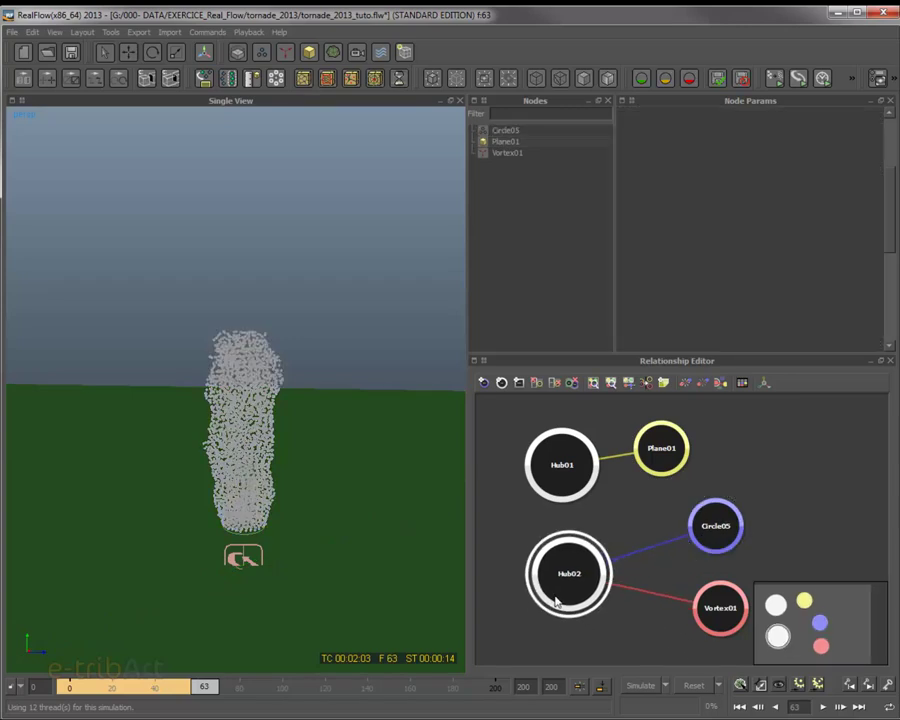
# - Align Hub01 and Plane01 in a row above Hub02, and connect Plane01 to Hub02 as well
pyautogui.click(577, 484)
pyautogui.click(641, 460)
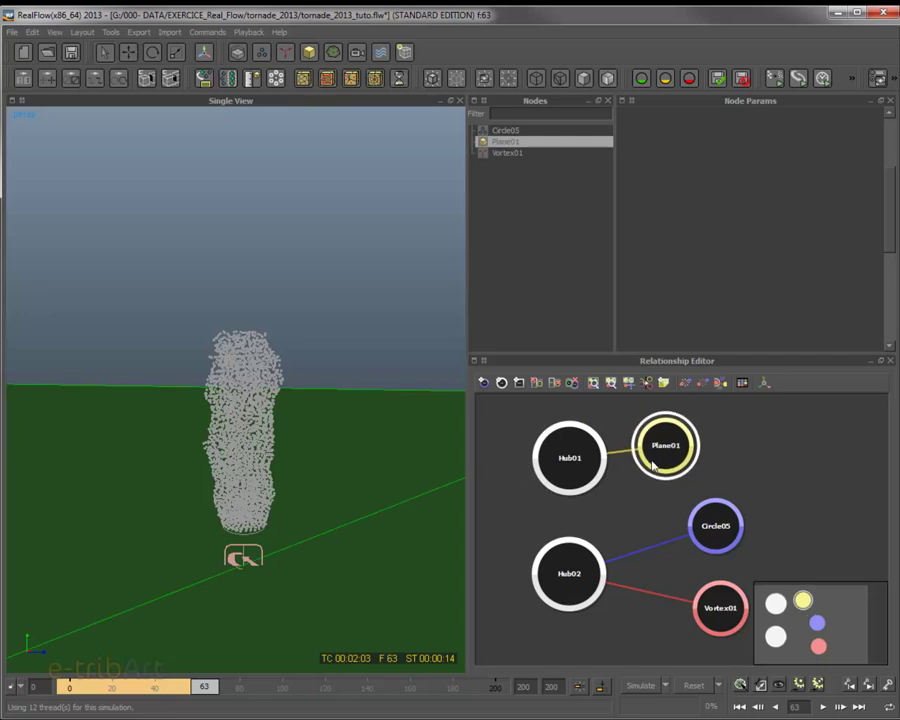
pyautogui.click(589, 478)
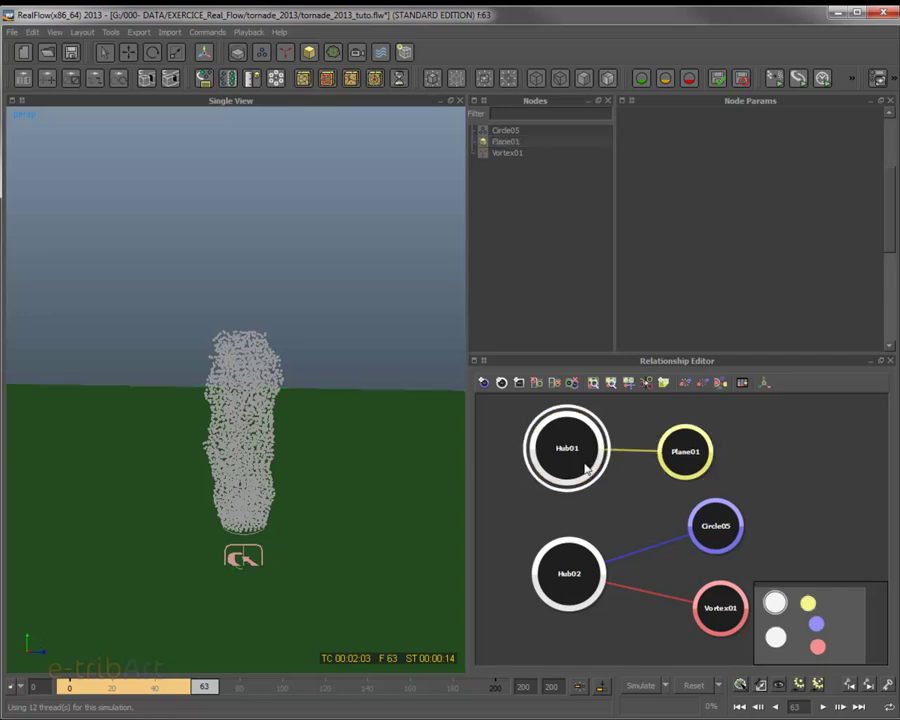
pyautogui.click(677, 479)
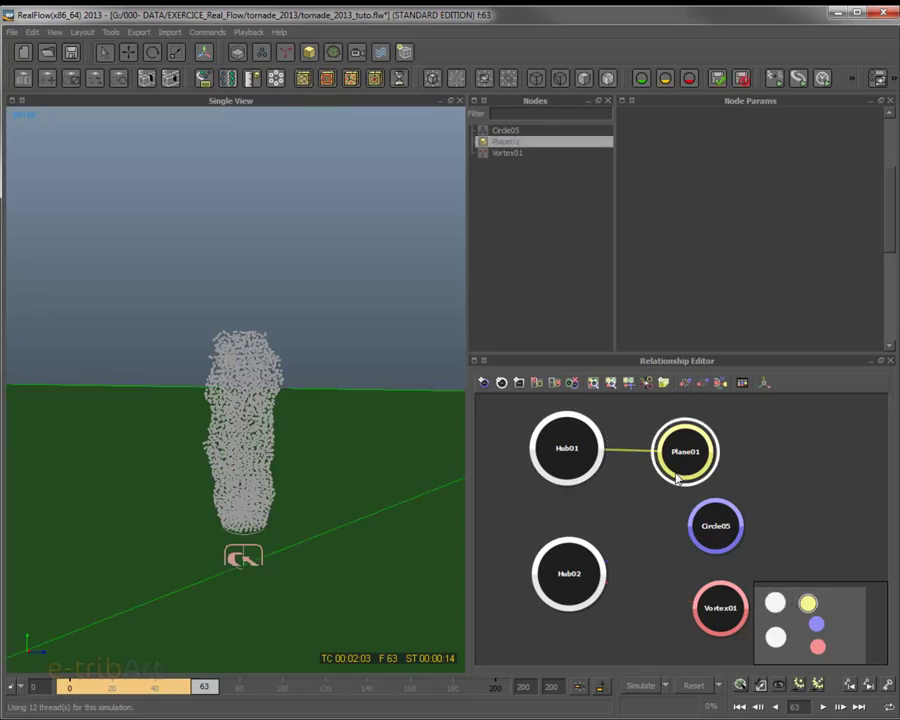
pyautogui.click(575, 586)
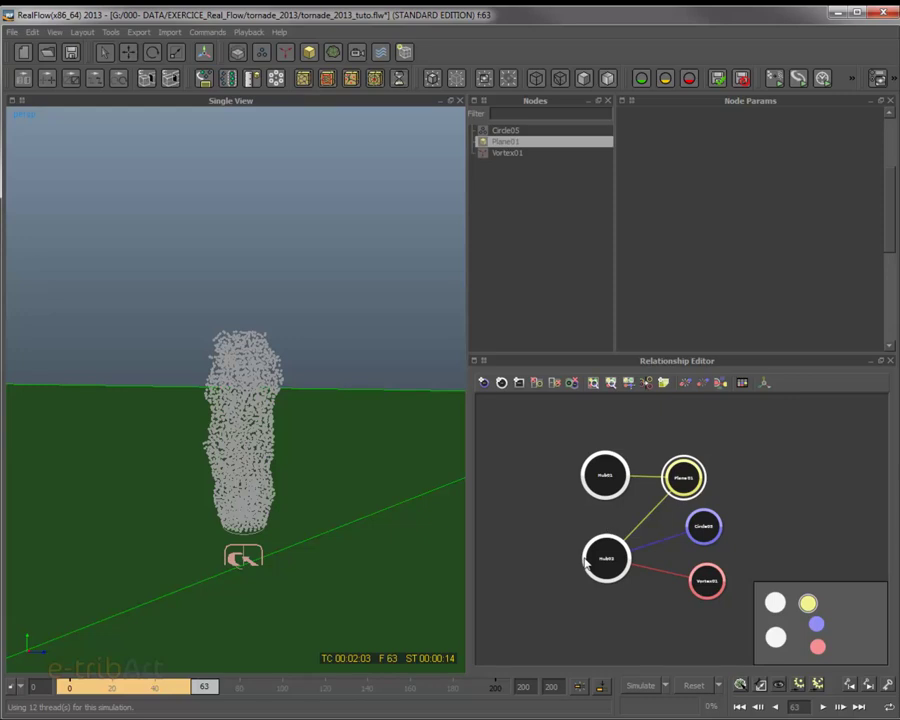
# - Reset the simulation to frame 0, clearing the previously emitted particles
pyautogui.keyDown('alt'); pyautogui.moveTo(374, 571); pyautogui.dragTo(245, 458); pyautogui.keyUp('alt')
pyautogui.click(220, 404)
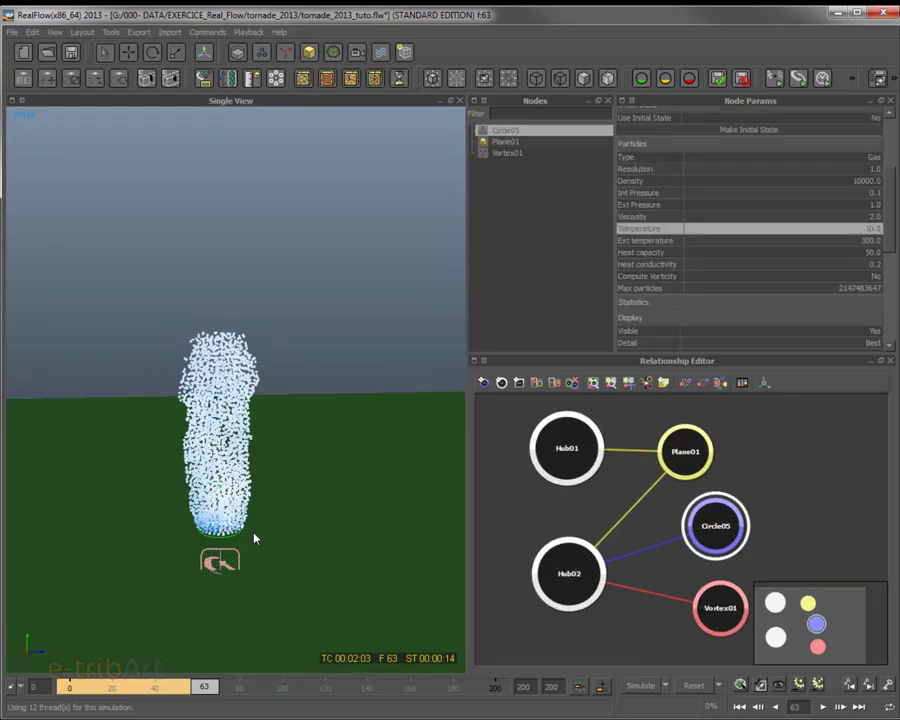
pyautogui.click(692, 686)
pyautogui.click(637, 391)
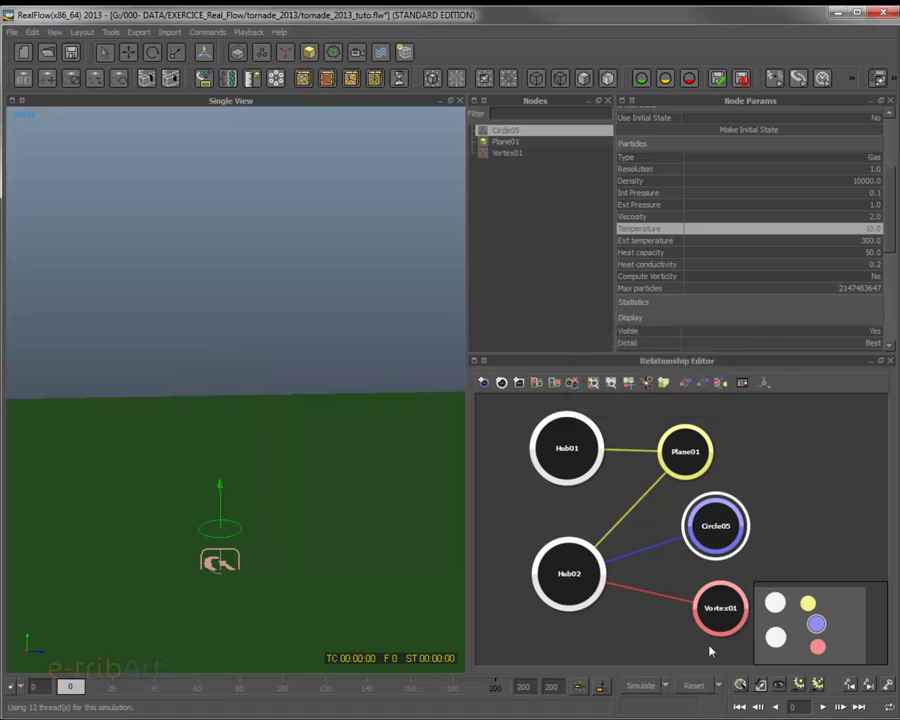
# - Raise the Vortex01 daemon vertically to the level of the circle emitter
pyautogui.click(716, 617)
pyautogui.press('w')
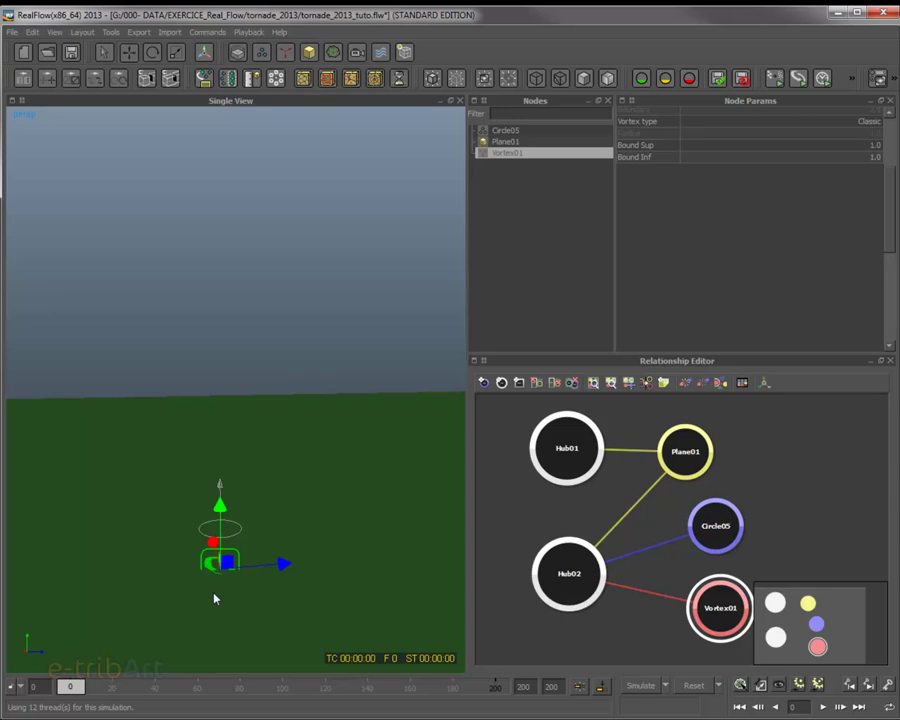
pyautogui.moveTo(220, 502); pyautogui.dragTo(220, 458)
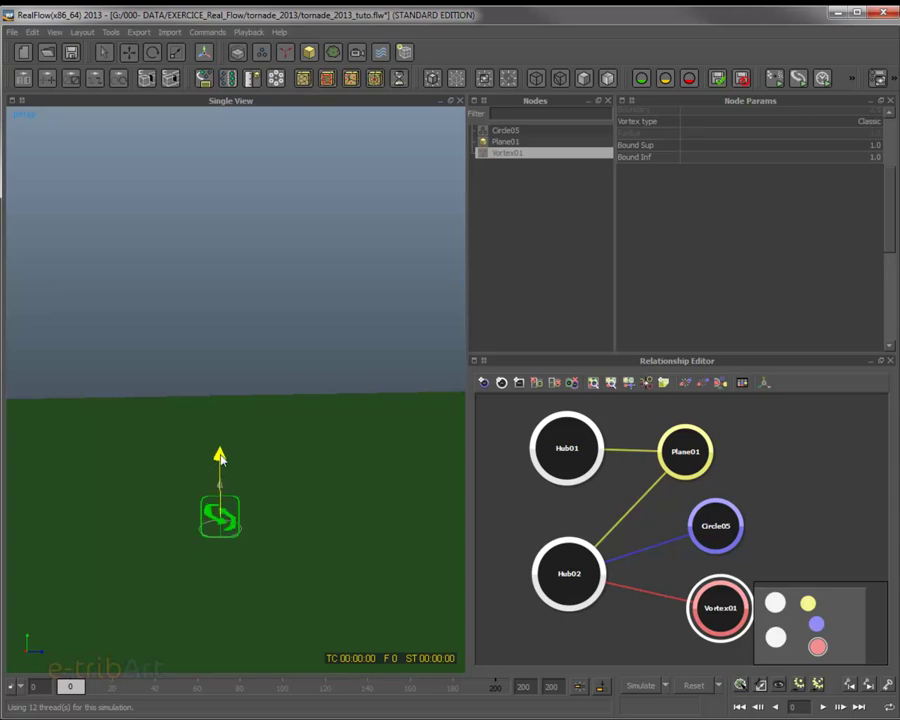
pyautogui.keyDown('alt'); pyautogui.moveTo(234, 512); pyautogui.dragTo(221, 589); pyautogui.keyUp('alt')
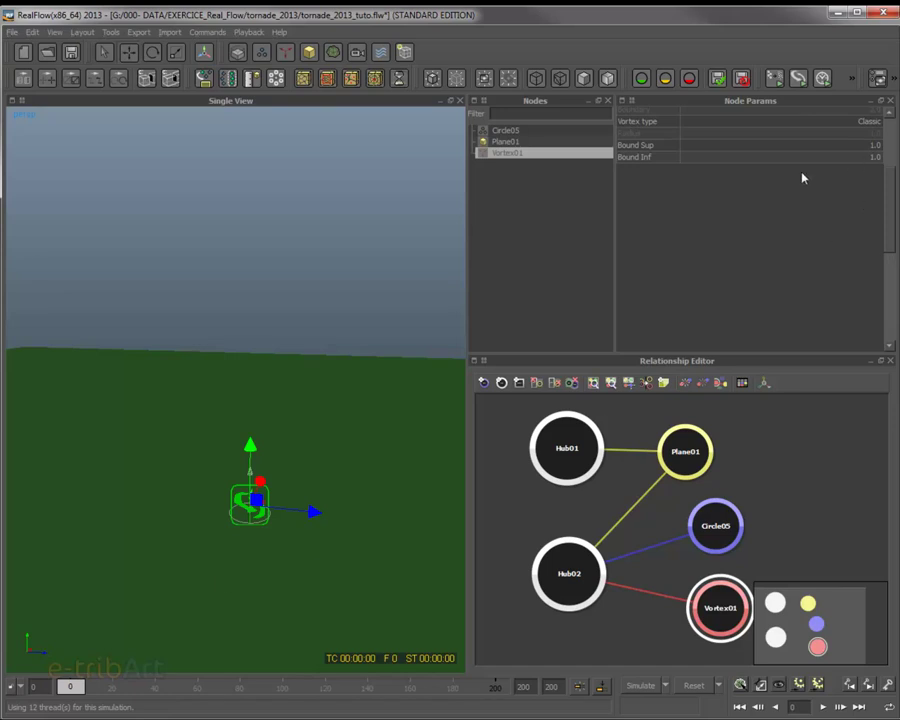
# - Hide the Vortex01 icon by setting its Show icon parameter to No
pyautogui.moveTo(890, 148); pyautogui.dragTo(892, 128)
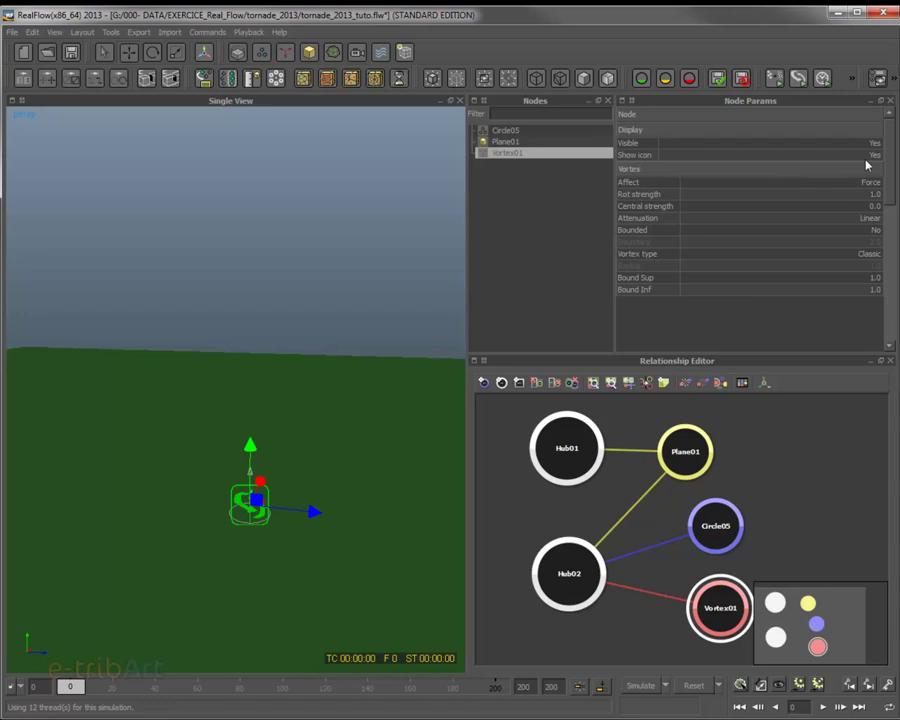
pyautogui.click(876, 156)
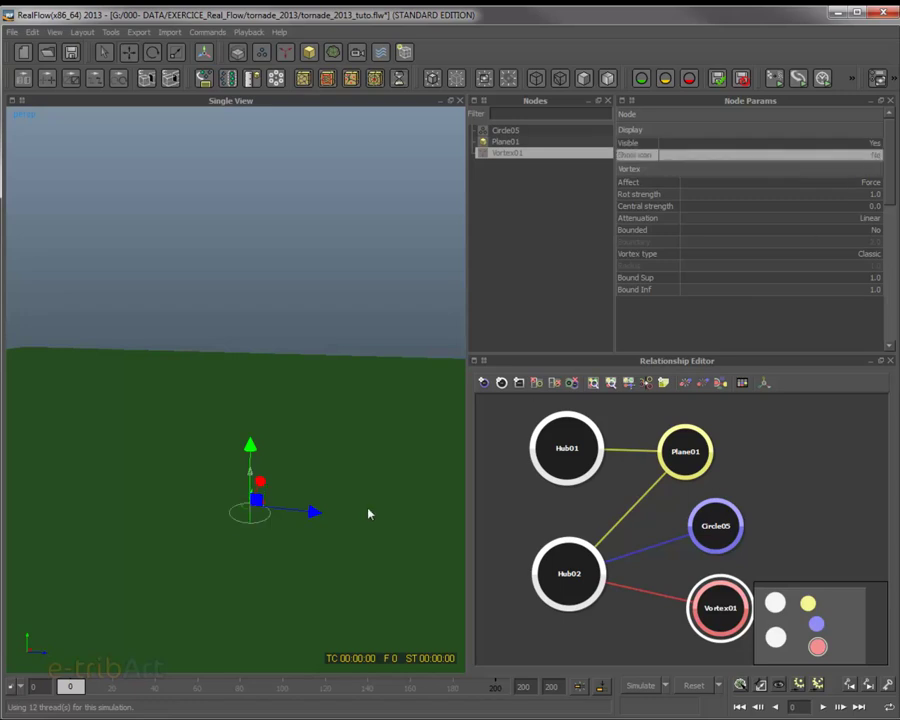
pyautogui.scroll(3, 309, 507)
pyautogui.moveTo(296, 645)
pyautogui.keyDown('alt'); pyautogui.mouseDown()
pyautogui.moveTo(315, 621)
pyautogui.moveTo(301, 649)
pyautogui.mouseUp(); pyautogui.keyUp('alt')
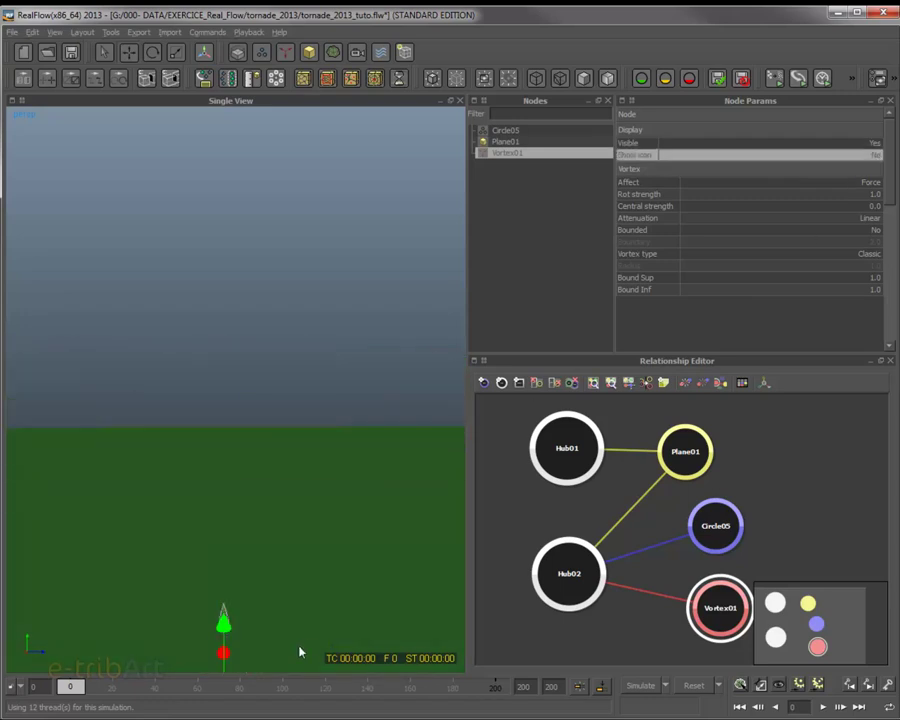
pyautogui.scroll(3, 368, 299)
pyautogui.keyDown('alt'); pyautogui.moveTo(352, 264); pyautogui.dragTo(307, 504); pyautogui.keyUp('alt')
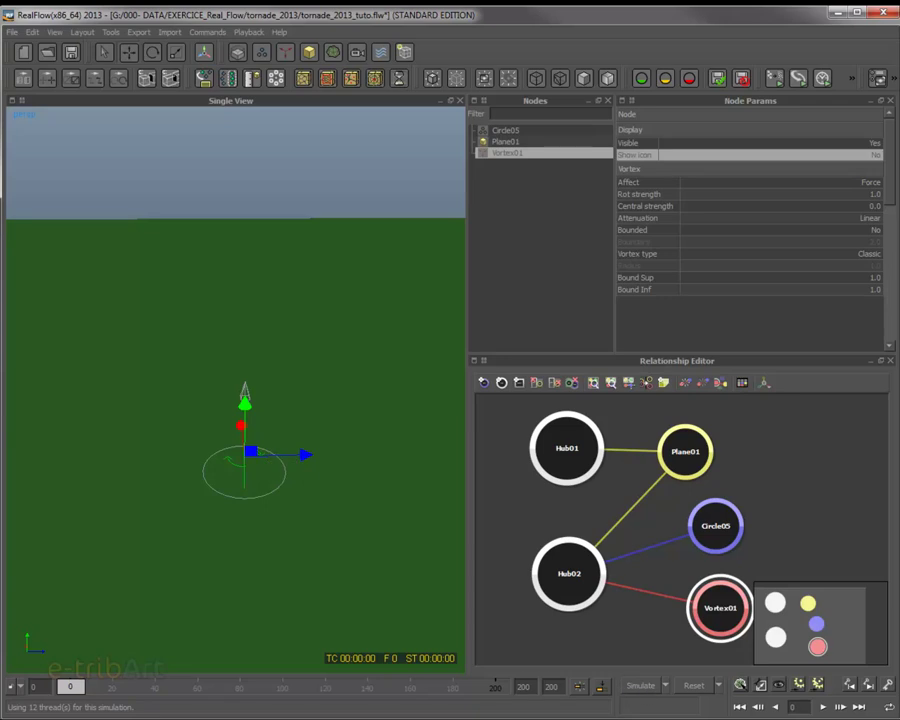
# - Reset the simulation, examine the Vortex01 parameters, and recentre the relationship graph
pyautogui.click(693, 685)
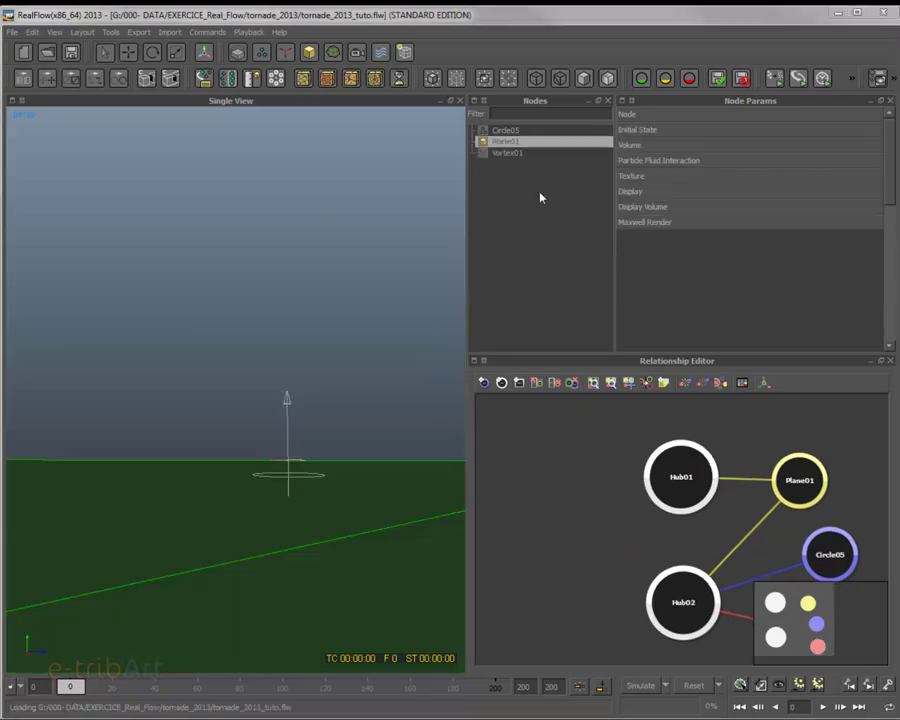
pyautogui.click(505, 153)
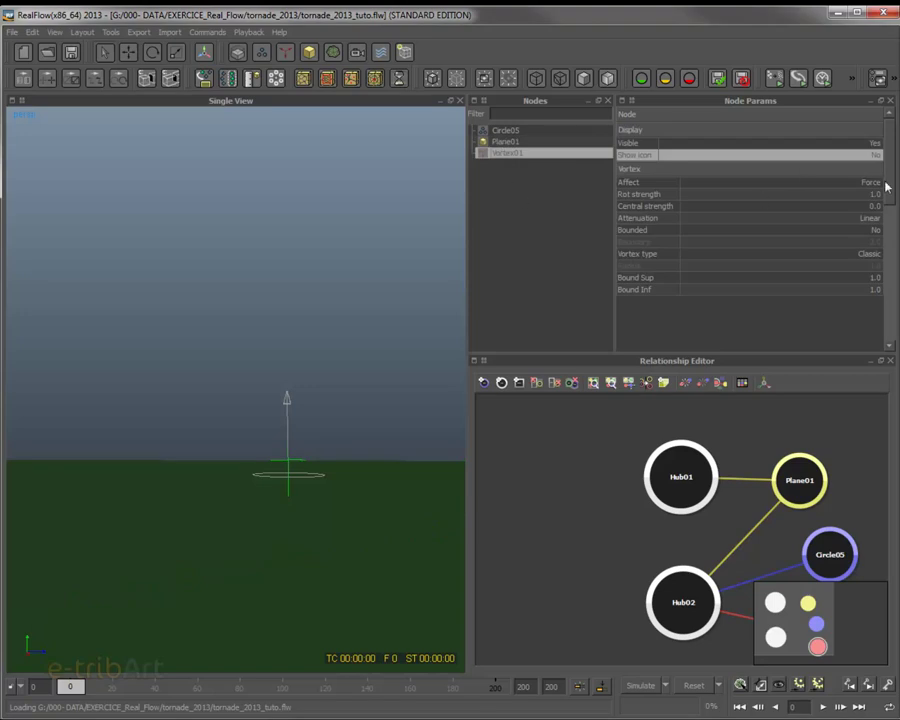
pyautogui.moveTo(887, 186); pyautogui.dragTo(890, 202)
pyautogui.moveTo(643, 548); pyautogui.dragTo(553, 516, button='middle')
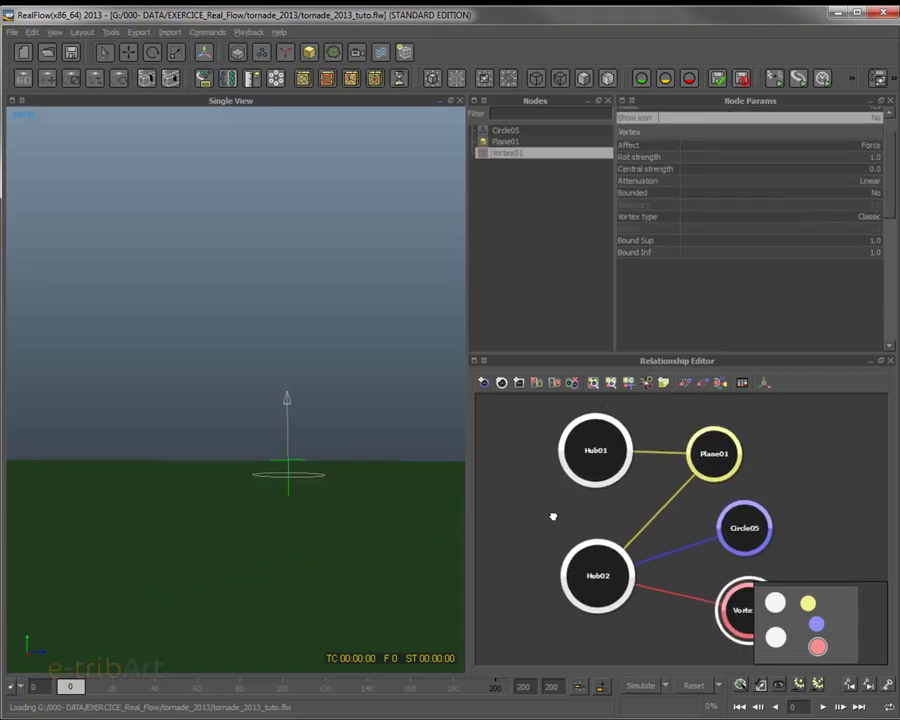
pyautogui.moveTo(888, 203); pyautogui.dragTo(890, 193)
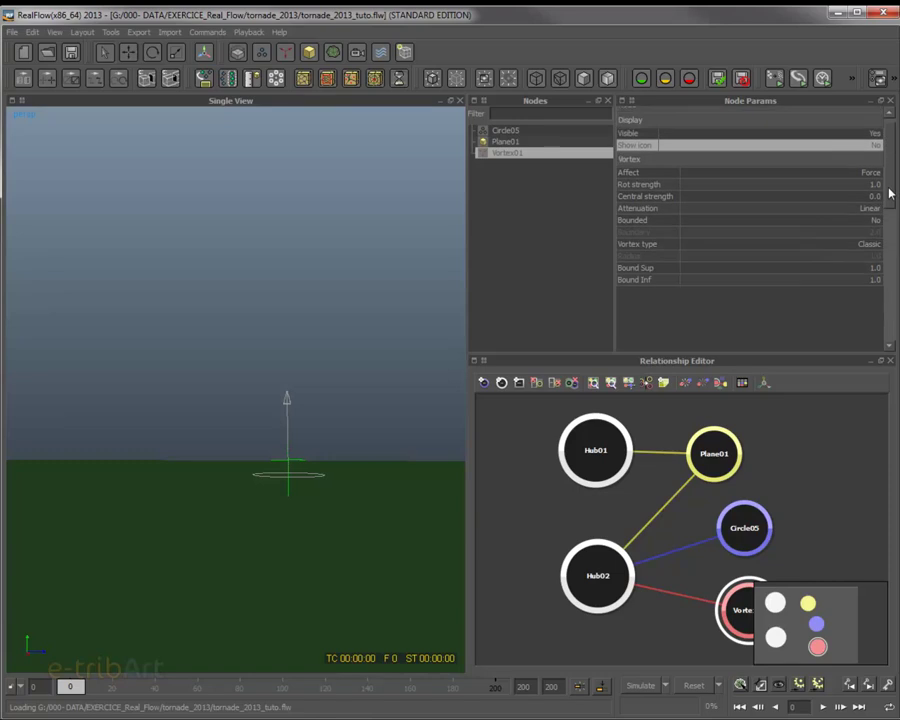
# - Simulate the gas emitter with the vortex up to frame 125, examining the particle column from several angles
pyautogui.click(641, 686)
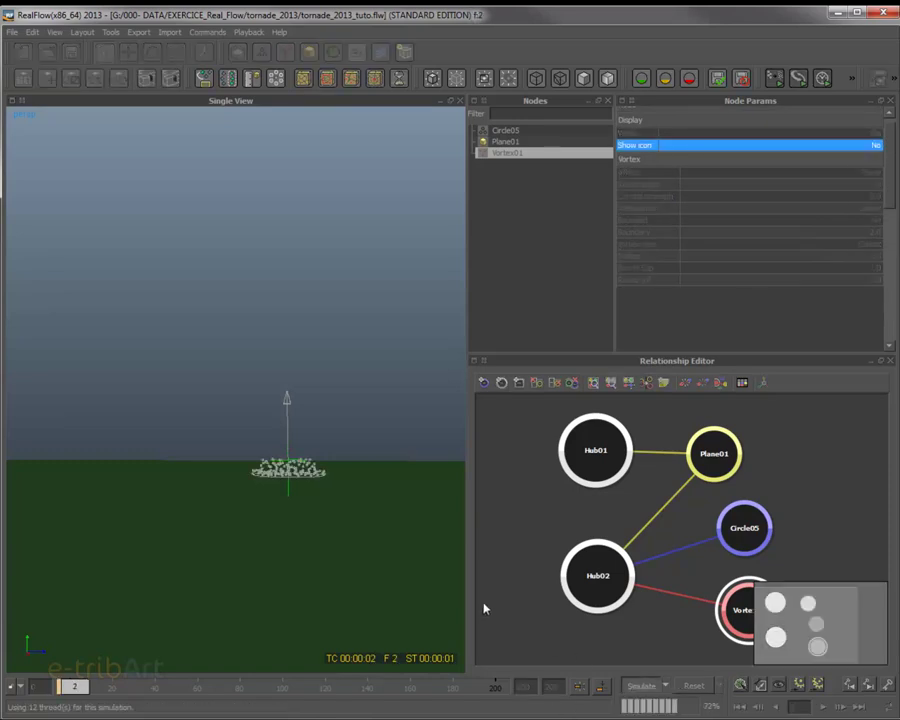
pyautogui.keyDown('alt'); pyautogui.moveTo(320, 430); pyautogui.dragTo(285, 449); pyautogui.keyUp('alt')
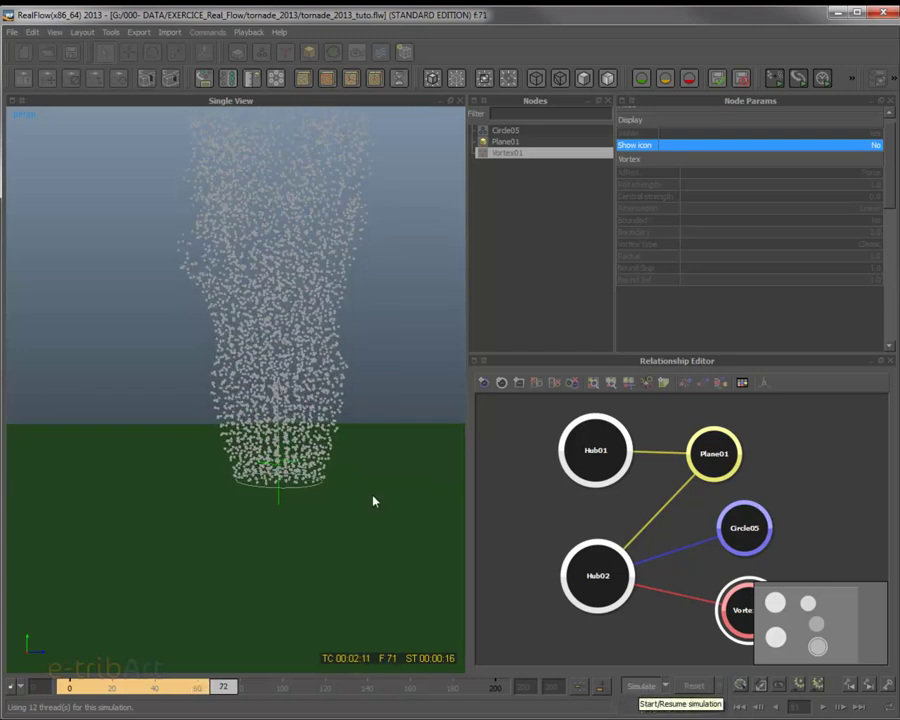
pyautogui.moveTo(290, 356)
pyautogui.keyDown('alt'); pyautogui.mouseDown()
pyautogui.moveTo(301, 430)
pyautogui.moveTo(287, 338)
pyautogui.mouseUp(); pyautogui.keyUp('alt')
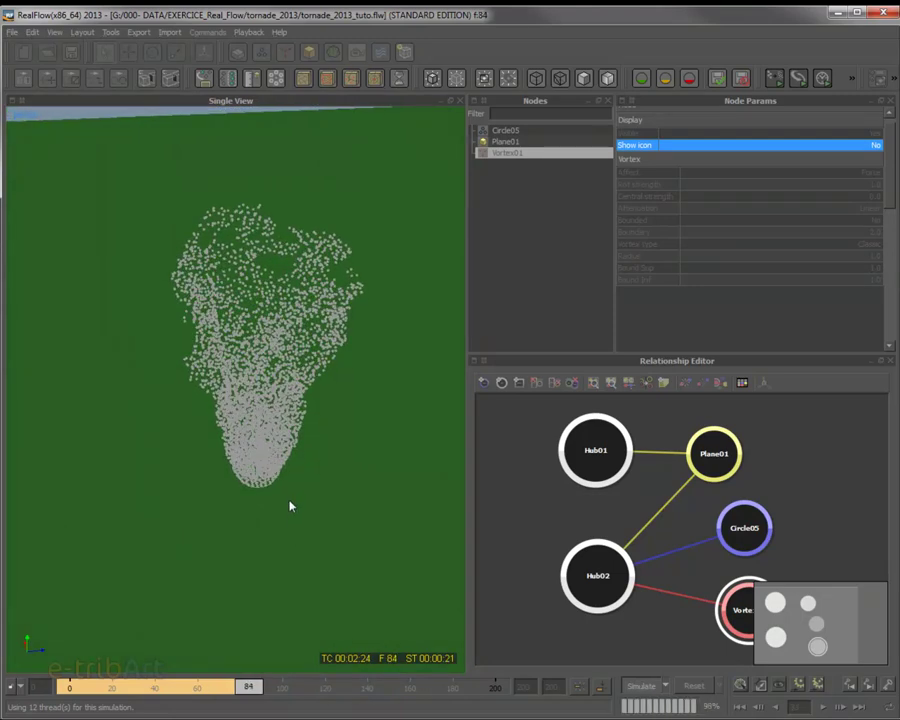
pyautogui.keyDown('alt'); pyautogui.moveTo(329, 504); pyautogui.dragTo(356, 436); pyautogui.keyUp('alt')
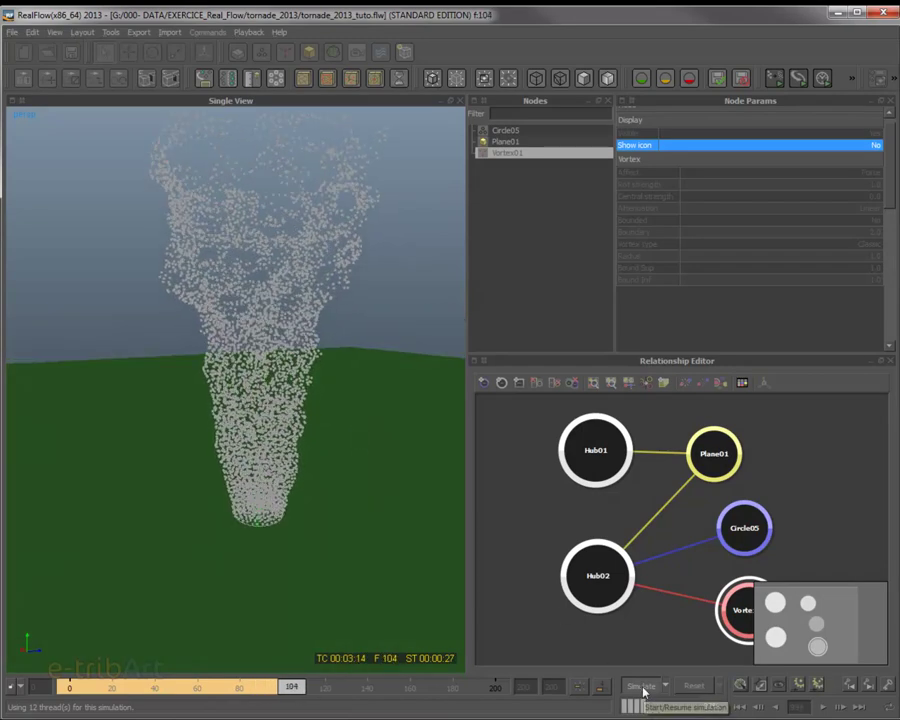
pyautogui.keyDown('alt'); pyautogui.moveTo(331, 337); pyautogui.dragTo(317, 484); pyautogui.keyUp('alt')
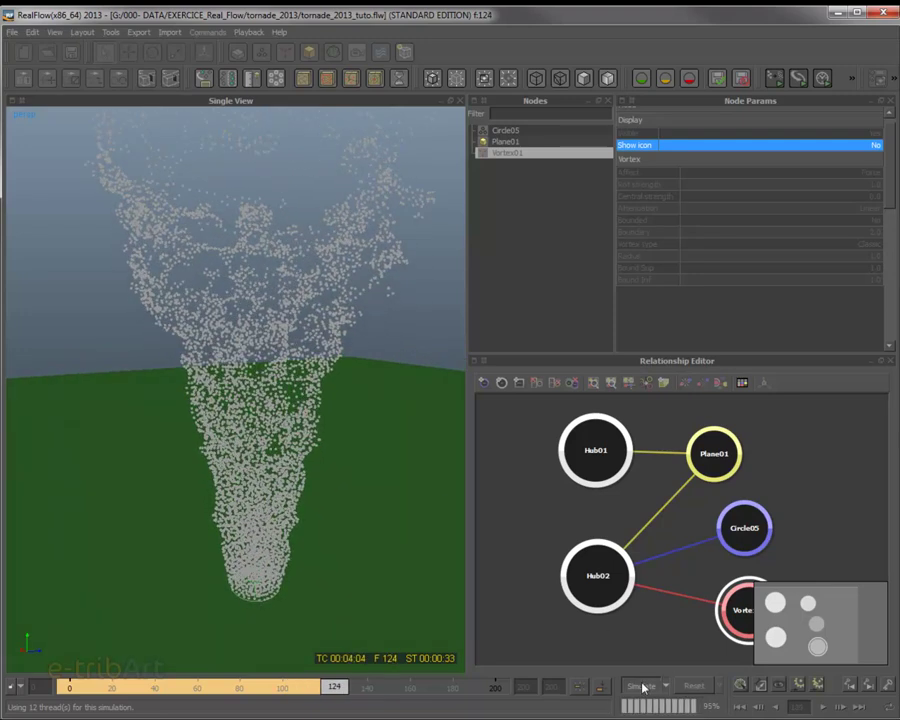
pyautogui.press('Escape')
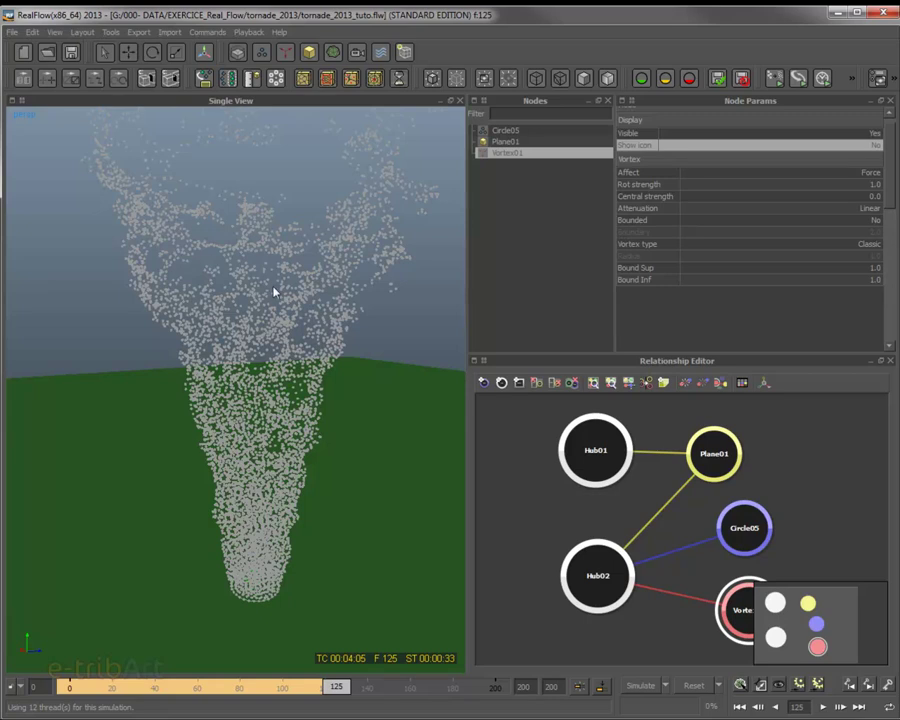
# - Set the Circle05 emitter's viscosity to 5.0 and save the scene
pyautogui.click(240, 253)
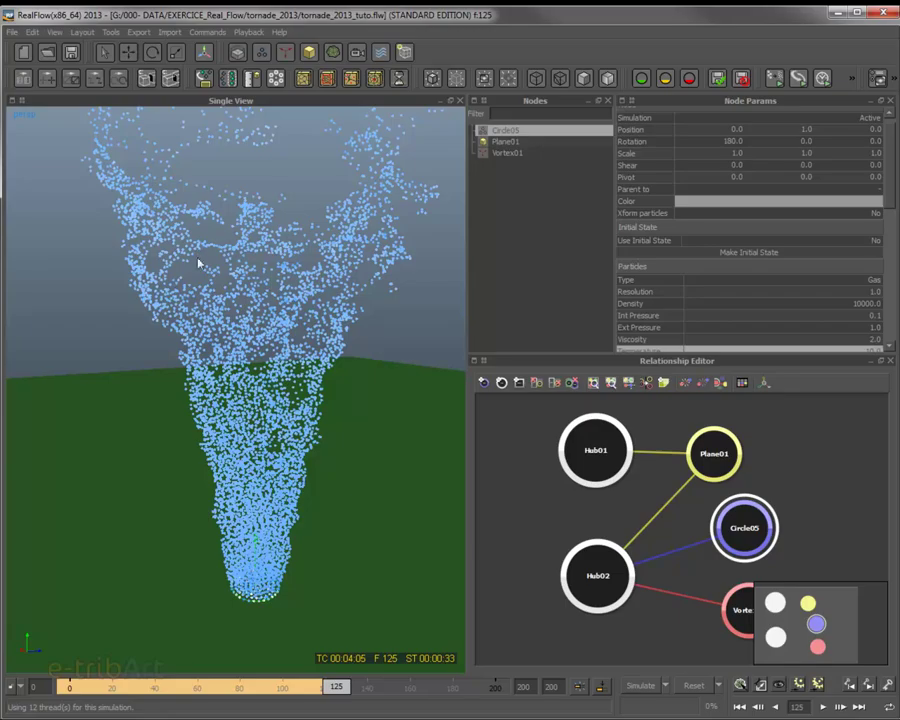
pyautogui.keyDown('alt'); pyautogui.moveTo(191, 261); pyautogui.dragTo(260, 458); pyautogui.keyUp('alt')
pyautogui.moveTo(896, 197); pyautogui.dragTo(891, 207)
pyautogui.scroll(1, 760, 190)
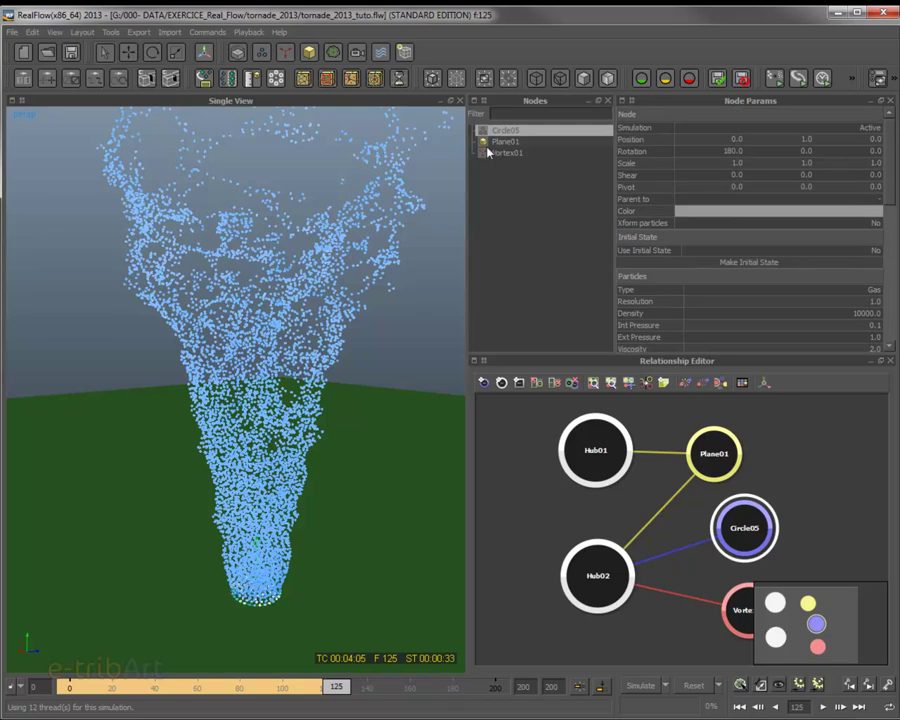
pyautogui.click(505, 153)
pyautogui.click(502, 132)
pyautogui.scroll(-3, 880, 205)
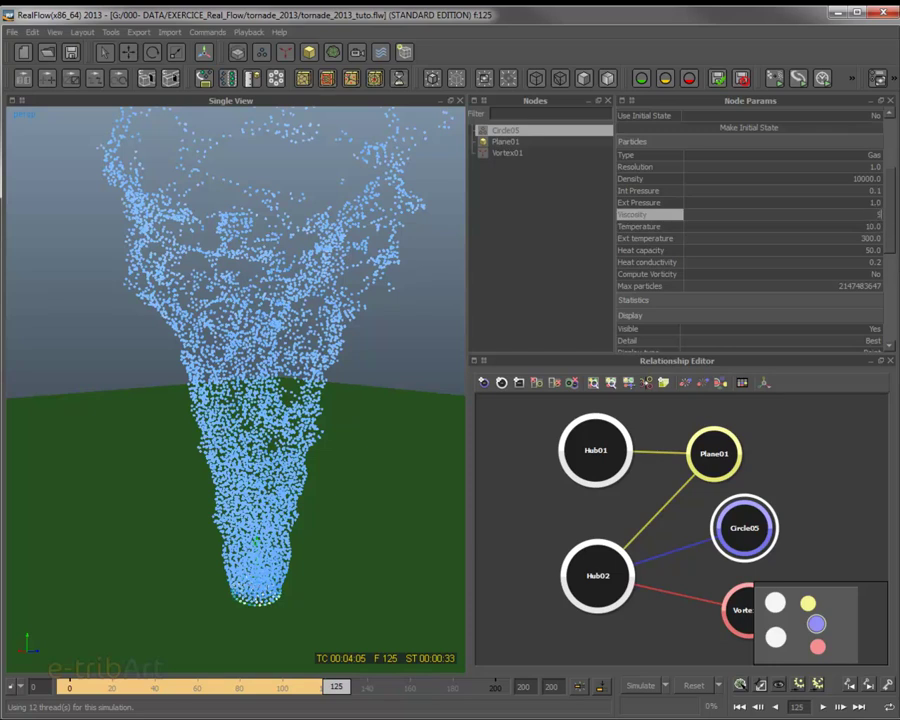
pyautogui.press('Return')
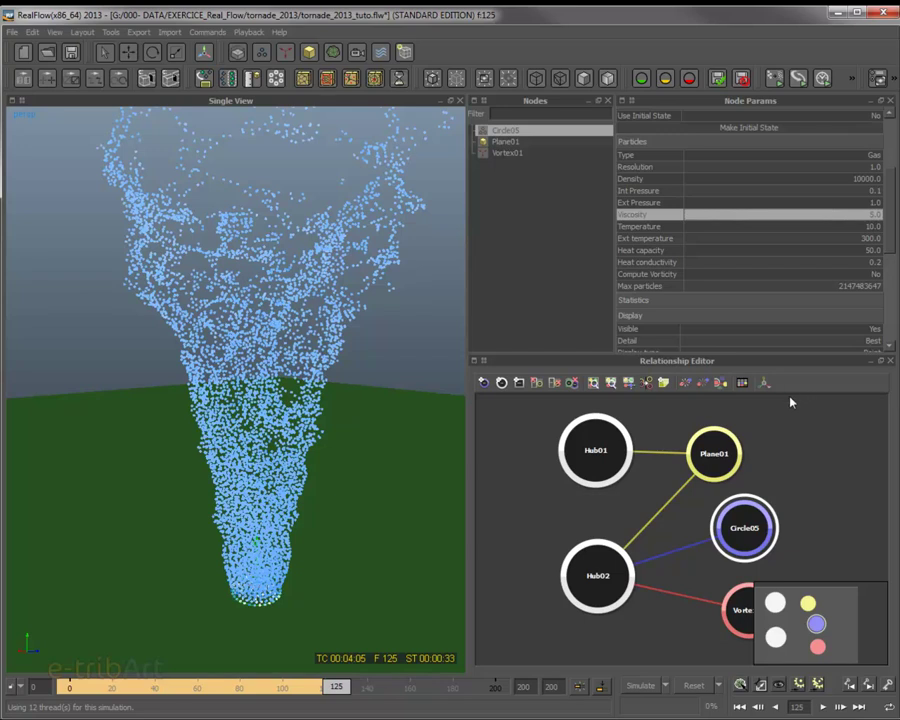
pyautogui.hotkey('ctrl', 's')
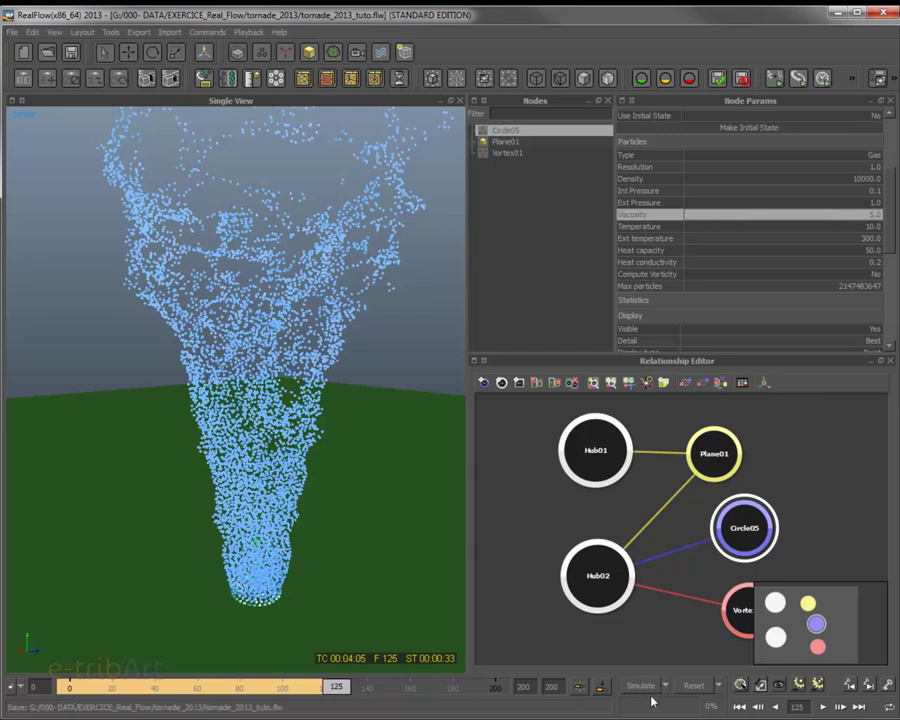
# - Reset the simulation and rerun it with the Circle05 viscosity of 5.0, watching the particle column form
pyautogui.click(693, 685)
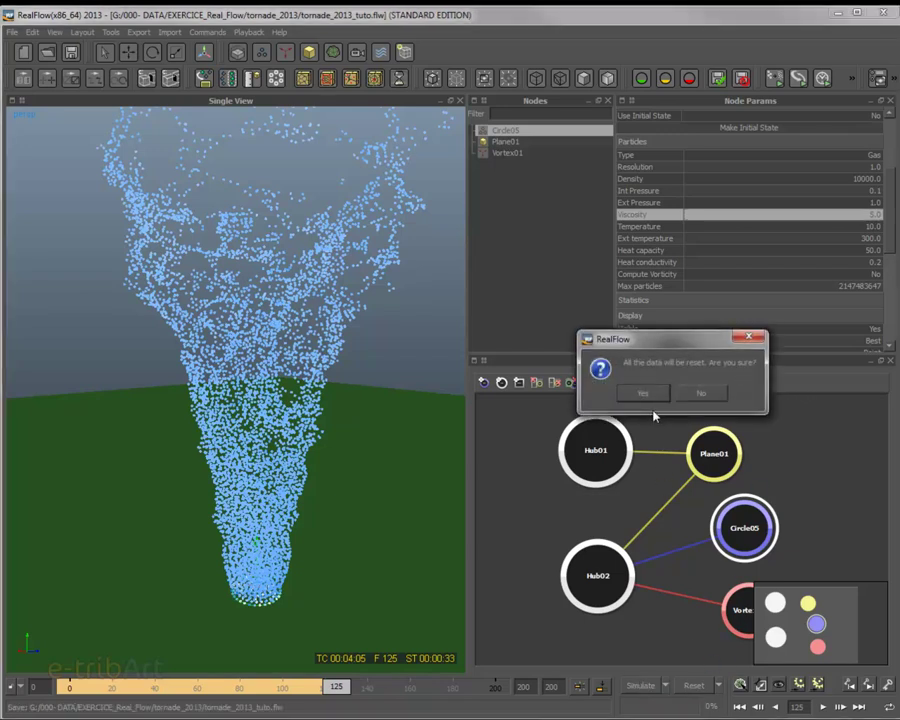
pyautogui.click(645, 394)
pyautogui.click(641, 685)
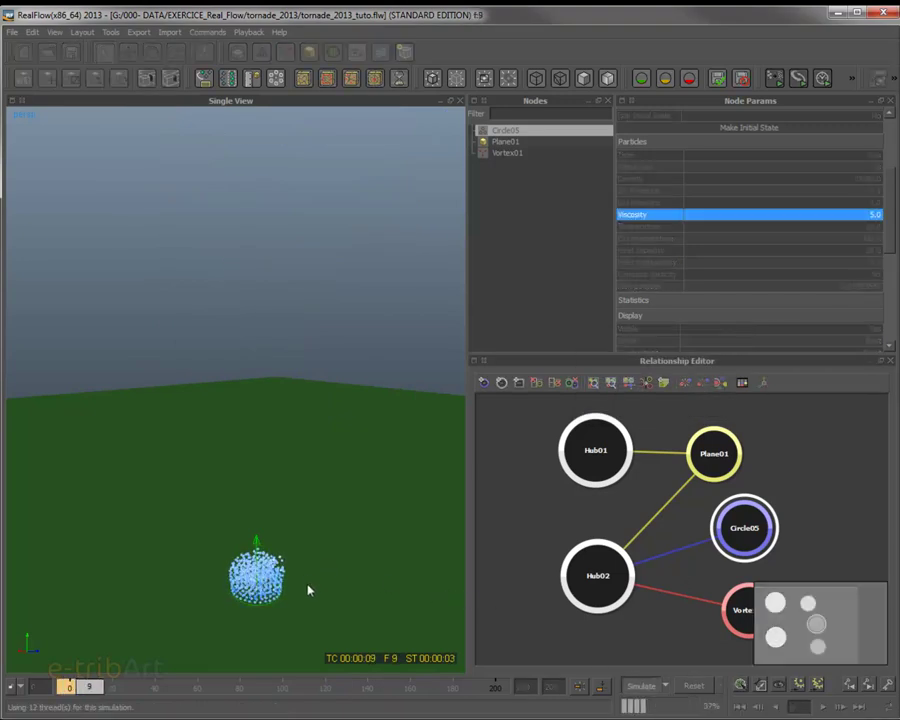
pyautogui.keyDown('alt'); pyautogui.moveTo(303, 591); pyautogui.dragTo(289, 568); pyautogui.keyUp('alt')
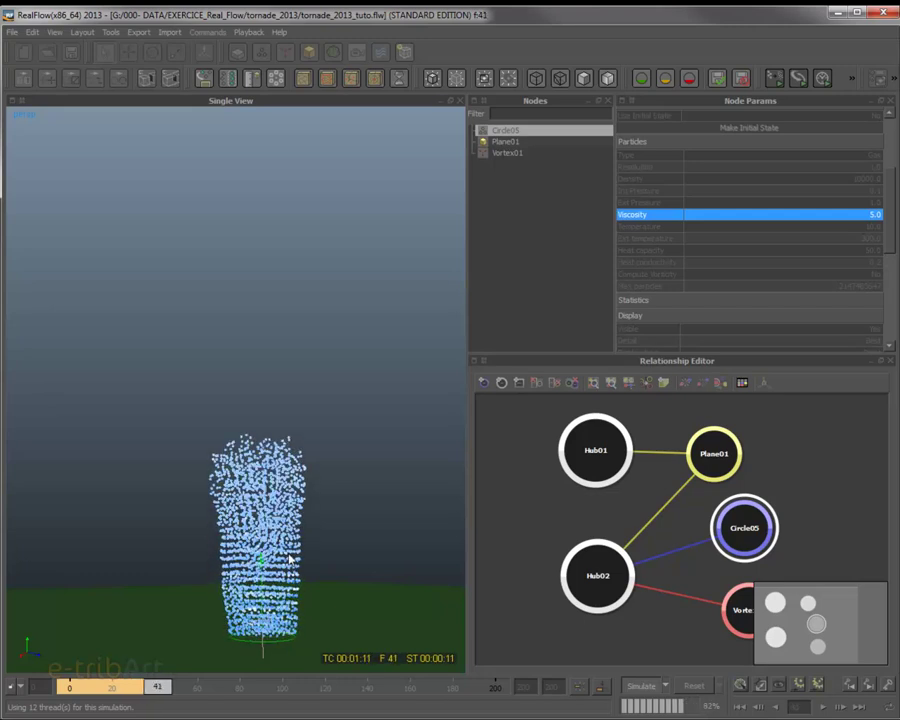
pyautogui.scroll(-3, 300, 508)
pyautogui.keyDown('alt'); pyautogui.moveTo(306, 507); pyautogui.dragTo(304, 525); pyautogui.keyUp('alt')
pyautogui.scroll(3, 304, 525)
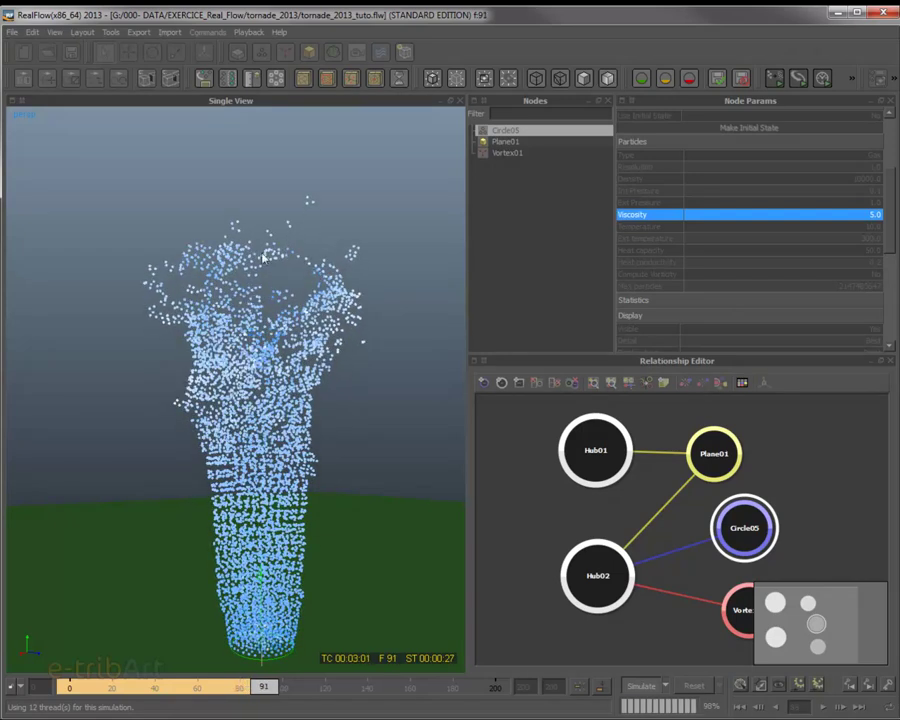
# - Examine the growing particle column from several angles up to about frame 161, and stop the simulation
pyautogui.keyDown('alt'); pyautogui.moveTo(263, 365); pyautogui.dragTo(303, 360); pyautogui.keyUp('alt')
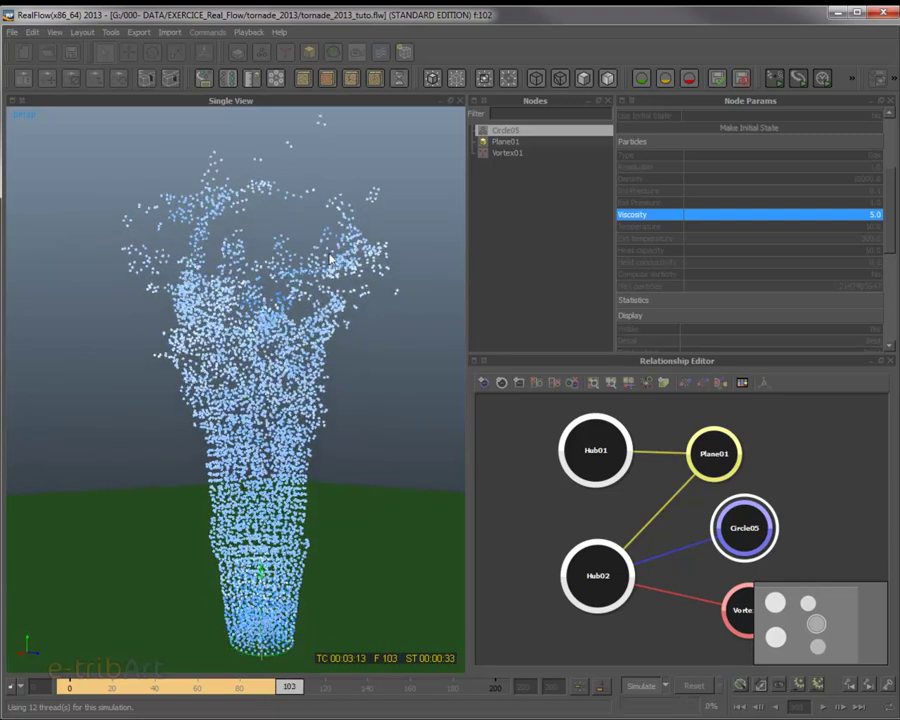
pyautogui.keyDown('alt'); pyautogui.moveTo(265, 300); pyautogui.dragTo(300, 365); pyautogui.keyUp('alt')
pyautogui.keyDown('alt'); pyautogui.moveTo(388, 352); pyautogui.dragTo(212, 335); pyautogui.keyUp('alt')
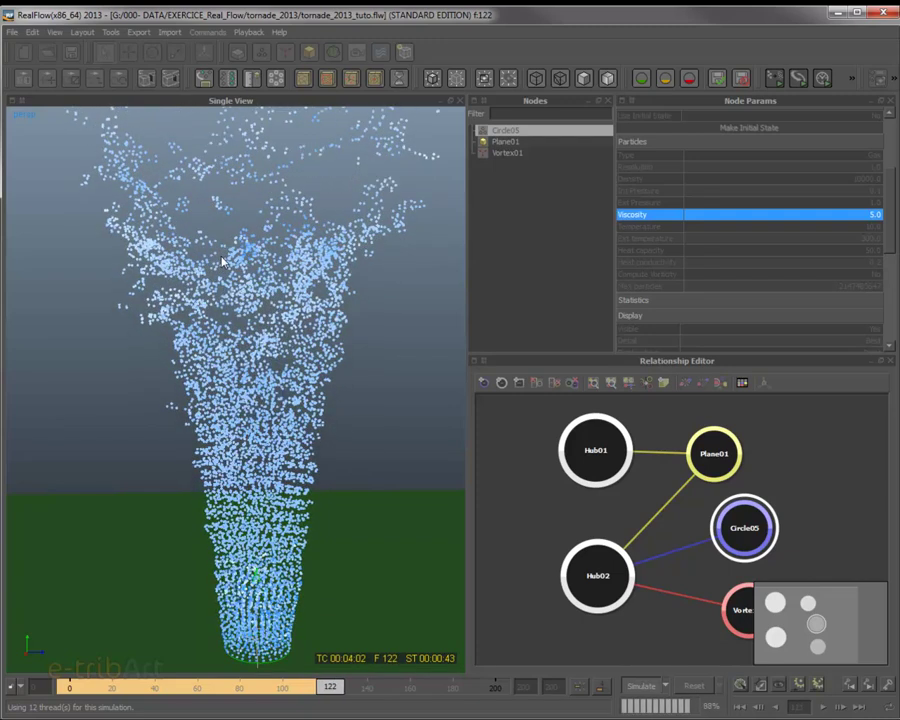
pyautogui.keyDown('alt'); pyautogui.moveTo(200, 323); pyautogui.dragTo(242, 229); pyautogui.keyUp('alt')
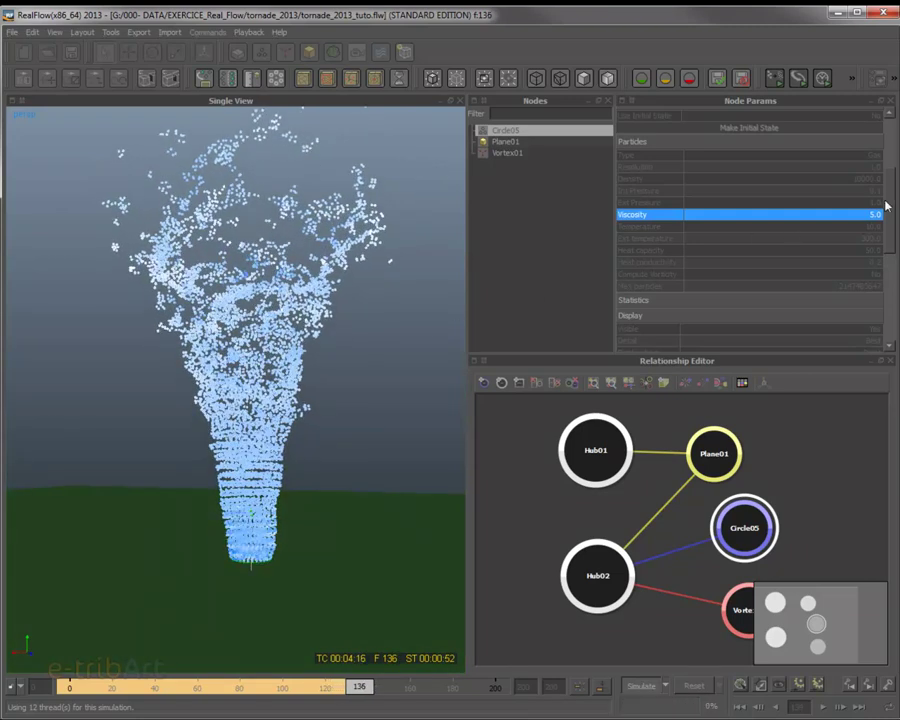
pyautogui.write('5')
pyautogui.press('Return')
pyautogui.keyDown('alt'); pyautogui.moveTo(261, 368); pyautogui.dragTo(249, 268); pyautogui.keyUp('alt')
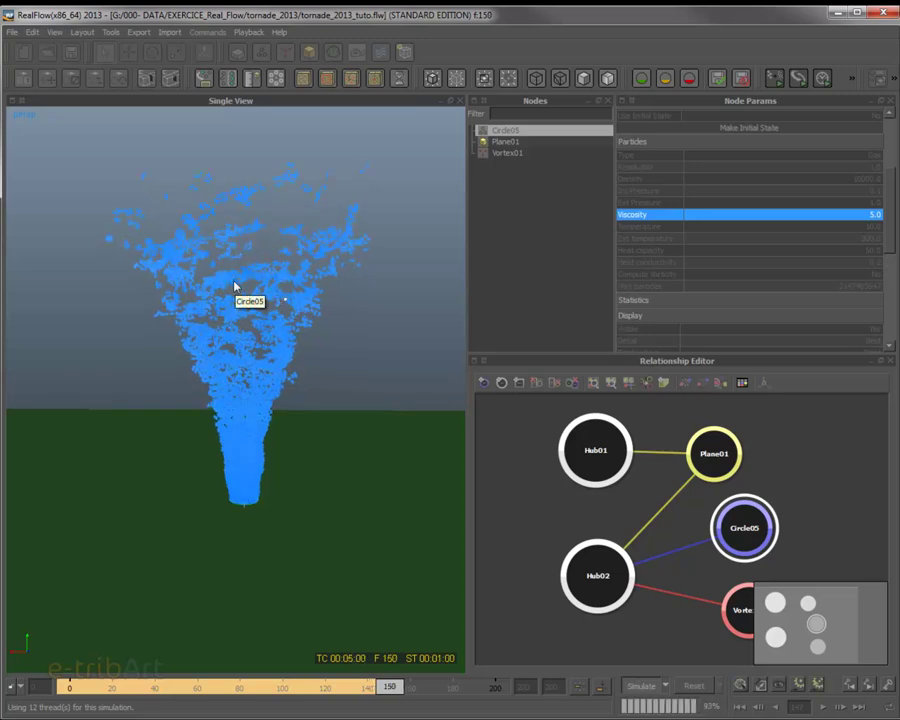
pyautogui.keyDown('alt'); pyautogui.moveTo(237, 291); pyautogui.dragTo(341, 289); pyautogui.keyUp('alt')
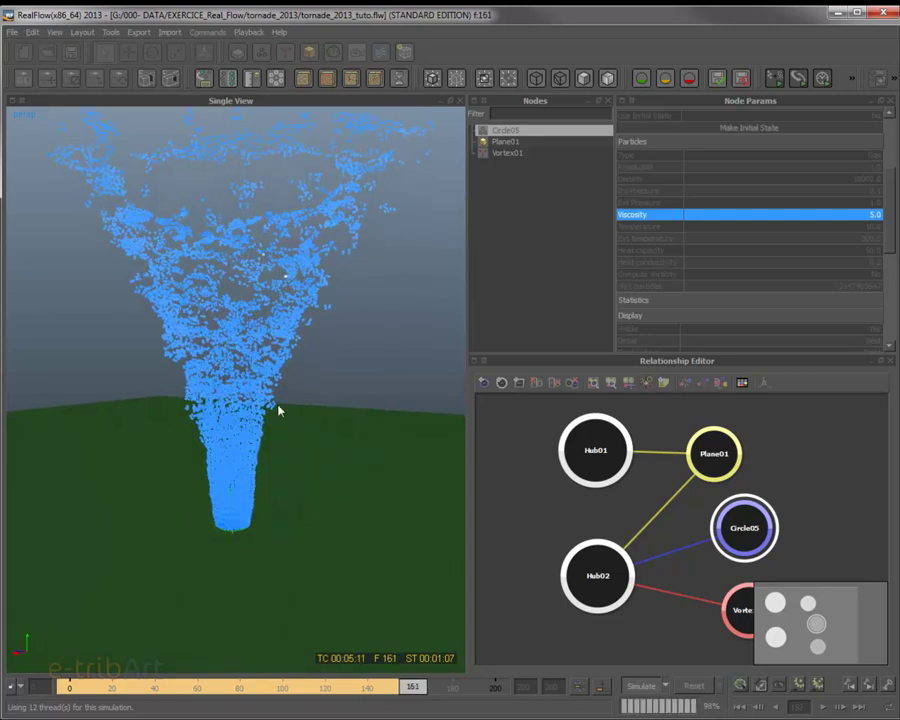
pyautogui.click(656, 685)
# - Reset the simulation data to frame 0 and reframe the emitter and vortex
pyautogui.click(691, 686)
pyautogui.click(647, 393)
pyautogui.keyDown('alt'); pyautogui.moveTo(315, 450); pyautogui.dragTo(297, 432); pyautogui.keyUp('alt')
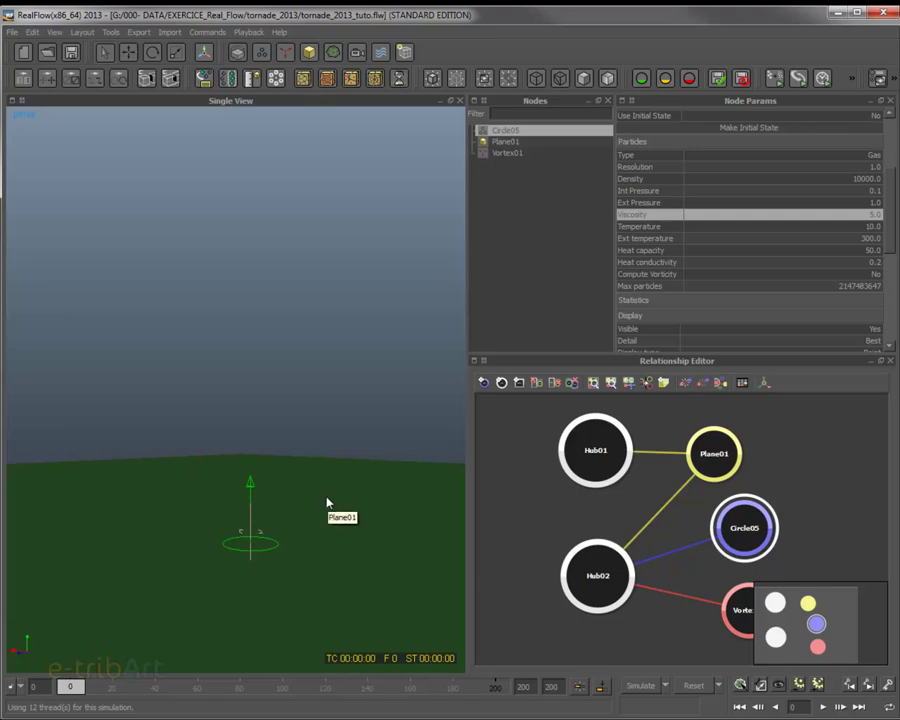
pyautogui.scroll(-1, 316, 512)
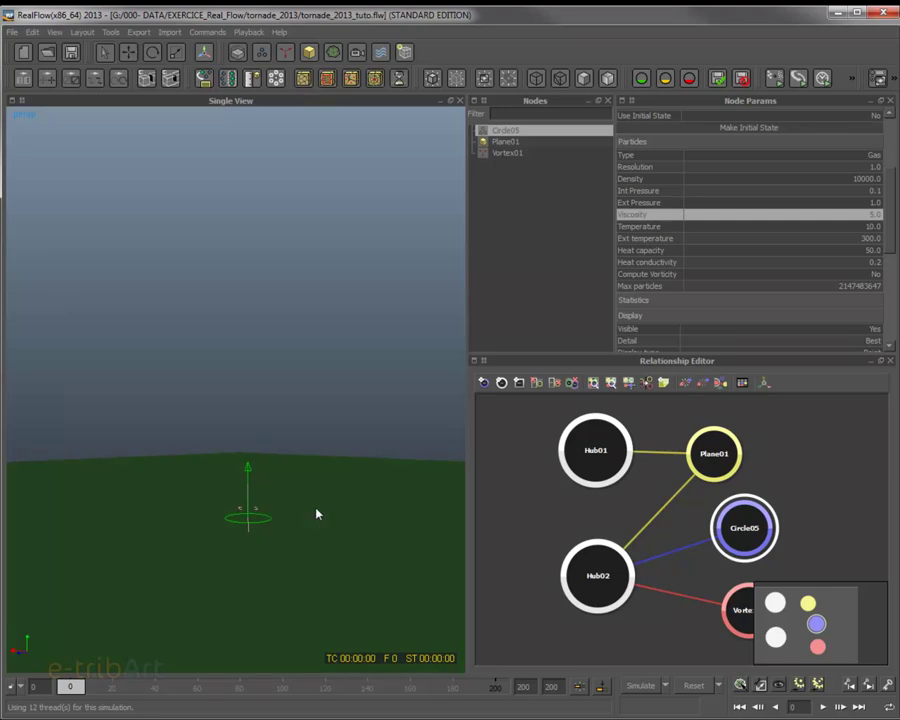
pyautogui.scroll(-3, 318, 510)
pyautogui.scroll(3, 318, 510)
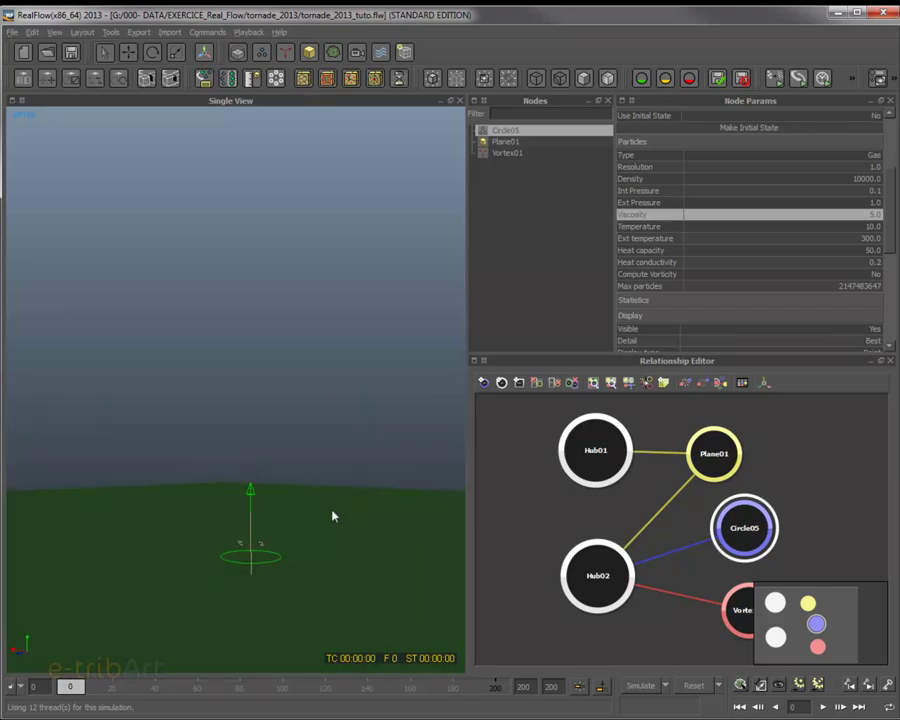
# - Set the Circle05 emitter's viscosity to 1.0
pyautogui.click(875, 215)
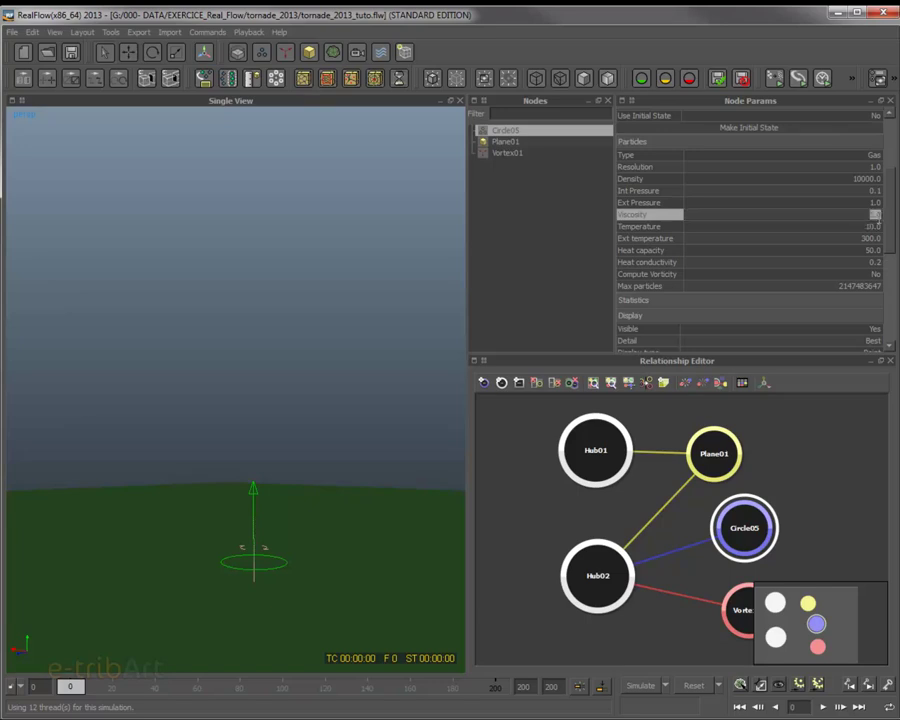
pyautogui.write('2')
pyautogui.press('Return')
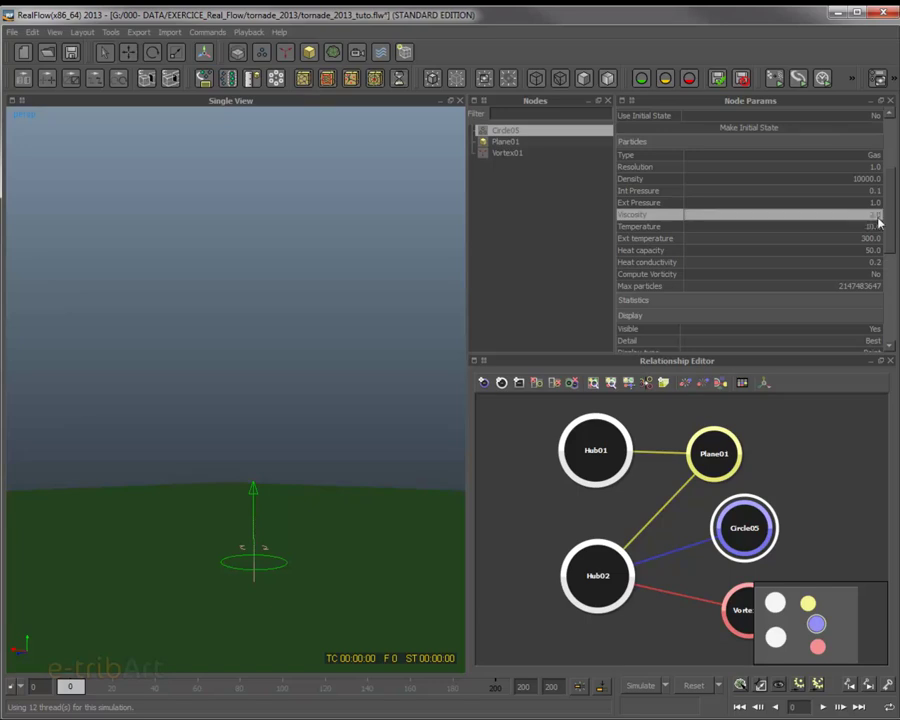
pyautogui.click(877, 219)
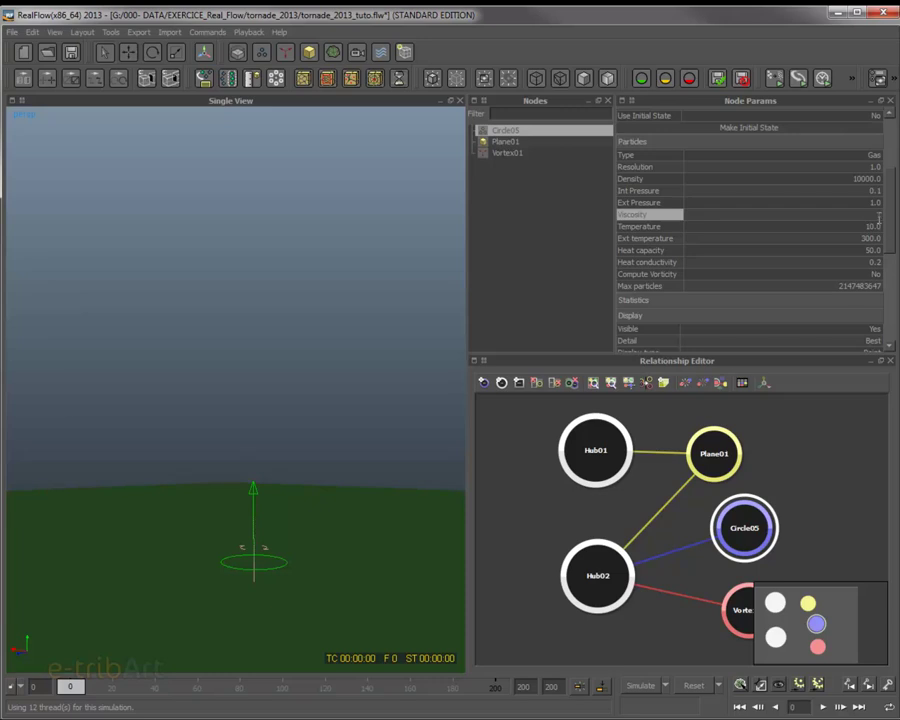
pyautogui.write('1')
pyautogui.press('Return')
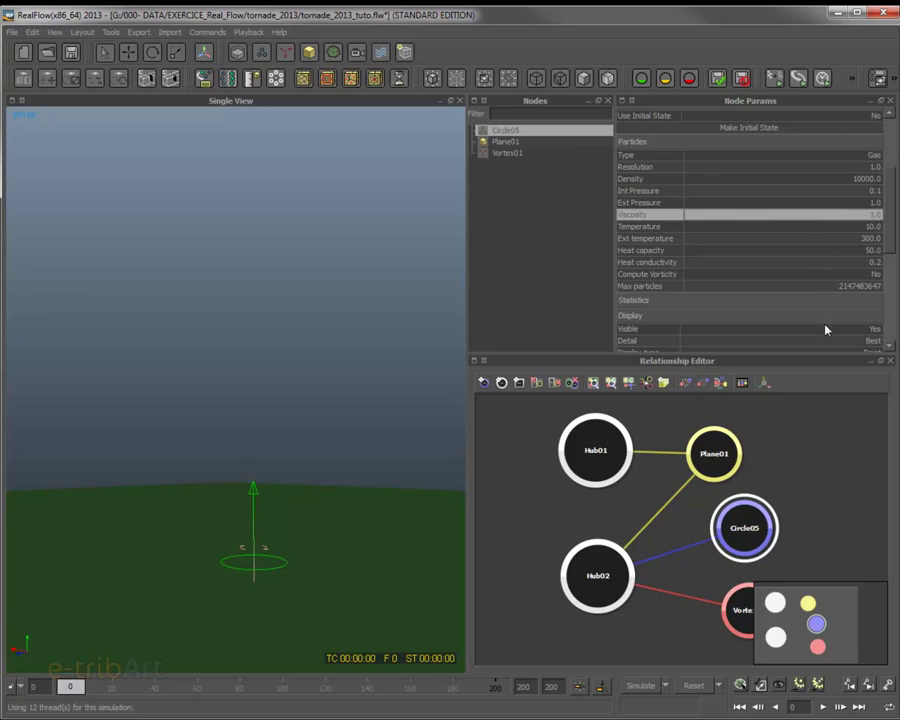
# - Make Vortex01 bounded and set its Bound Sup to 5.0
pyautogui.click(521, 153)
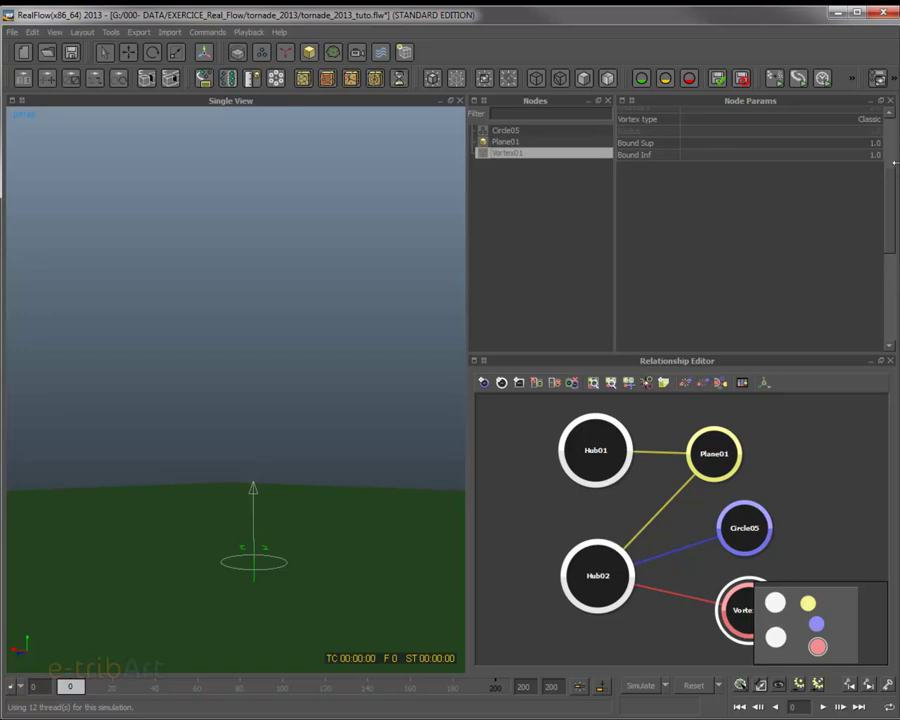
pyautogui.scroll(3, 895, 160)
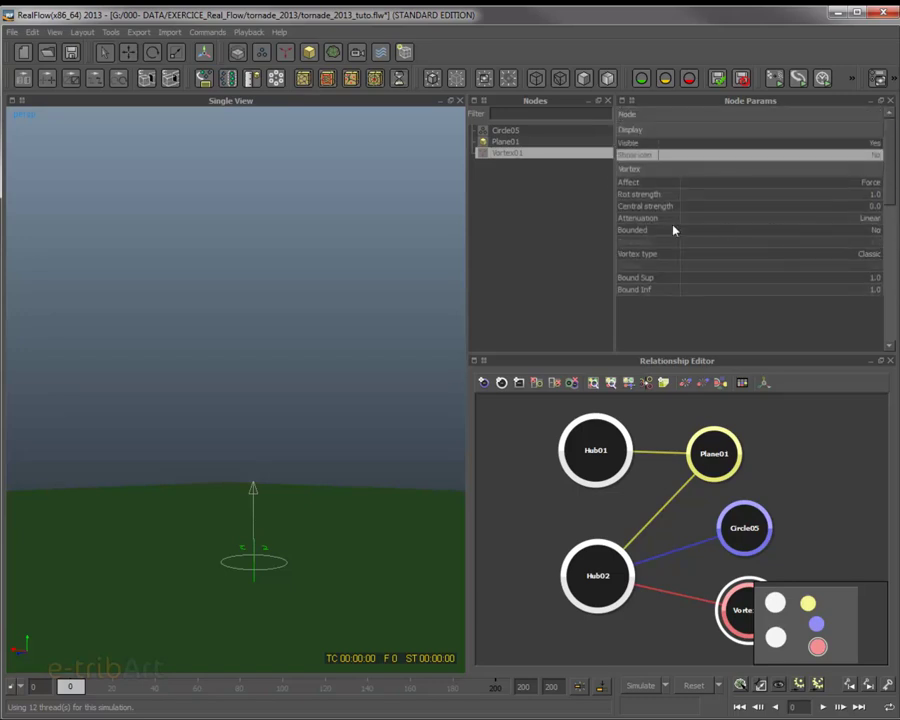
pyautogui.click(808, 231)
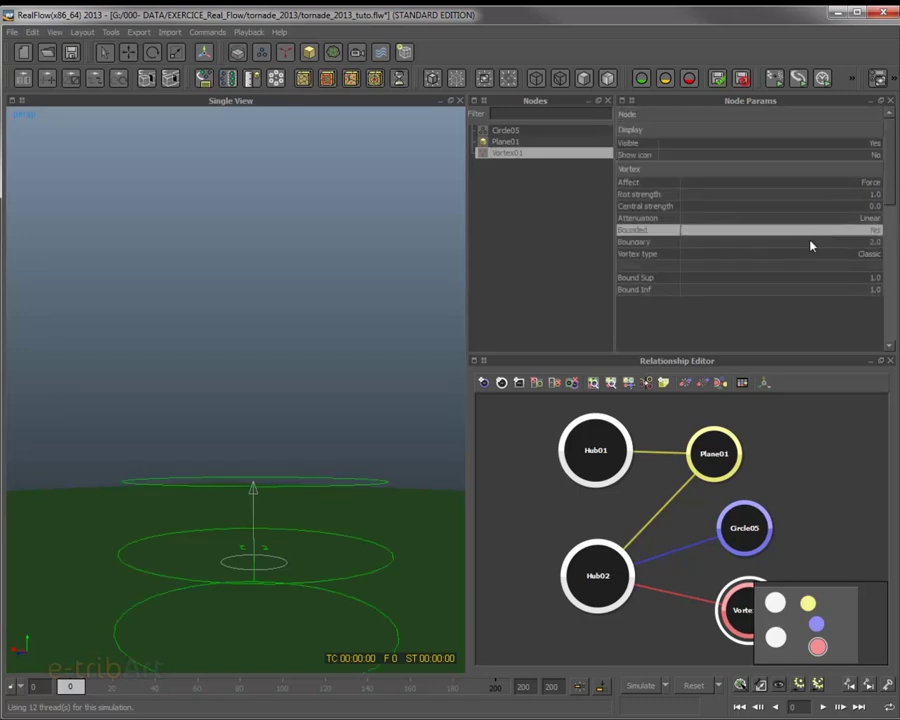
pyautogui.doubleClick(870, 280)
pyautogui.write('5')
pyautogui.press('Return')
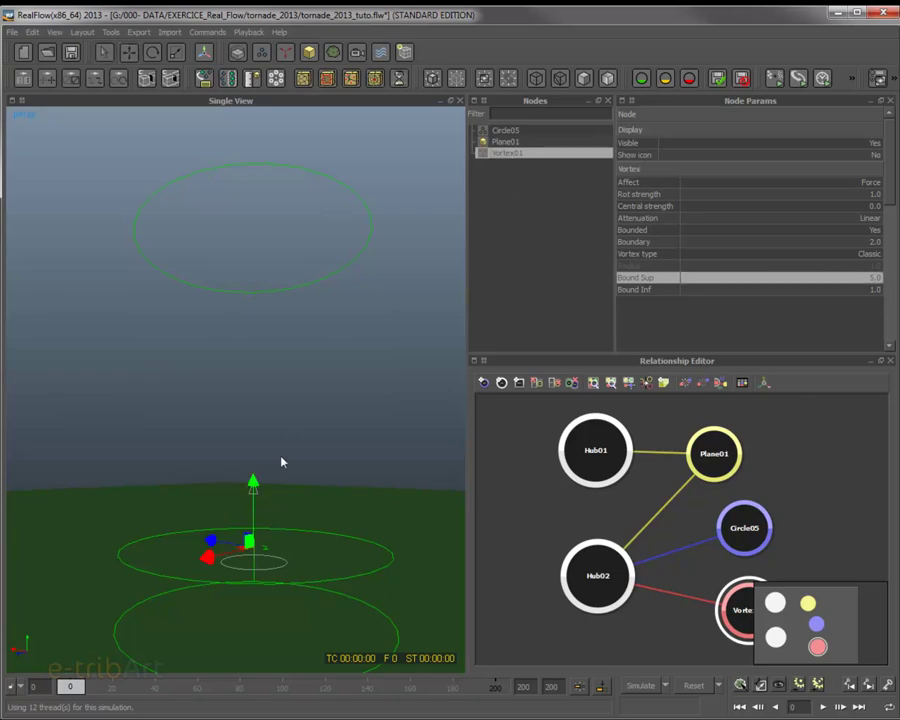
# - Lower Vortex01 slightly along its vertical axis, just beneath the emitter circle
pyautogui.moveTo(255, 484); pyautogui.dragTo(282, 511)
pyautogui.moveTo(293, 580)
pyautogui.keyDown('alt'); pyautogui.mouseDown()
pyautogui.moveTo(281, 561)
pyautogui.moveTo(287, 577)
pyautogui.mouseUp(); pyautogui.keyUp('alt')
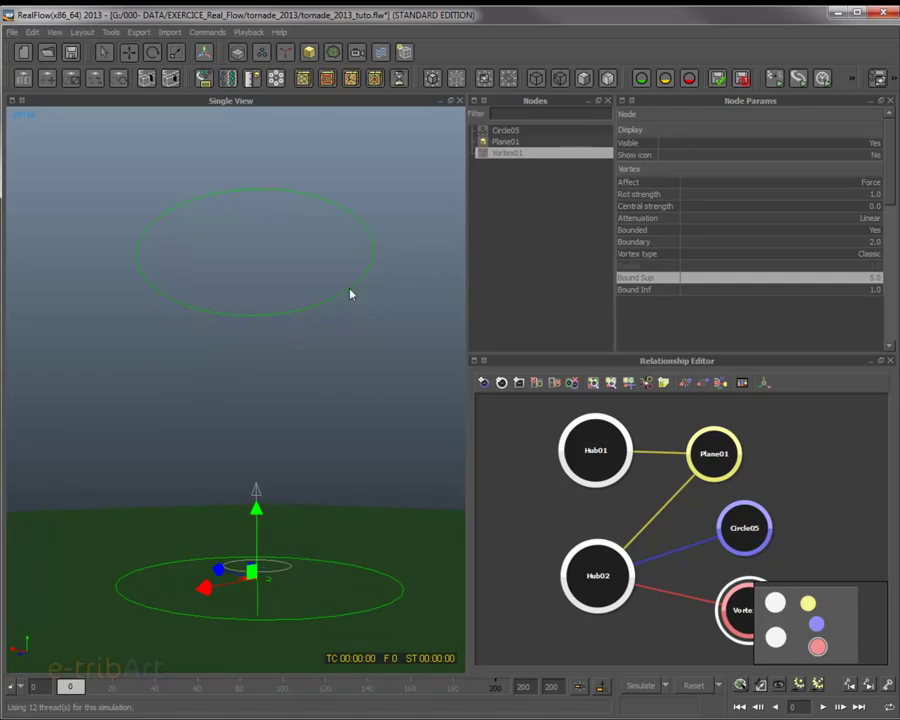
pyautogui.moveTo(344, 422)
pyautogui.keyDown('alt'); pyautogui.mouseDown()
pyautogui.moveTo(356, 454)
pyautogui.moveTo(345, 438)
pyautogui.mouseUp(); pyautogui.keyUp('alt')
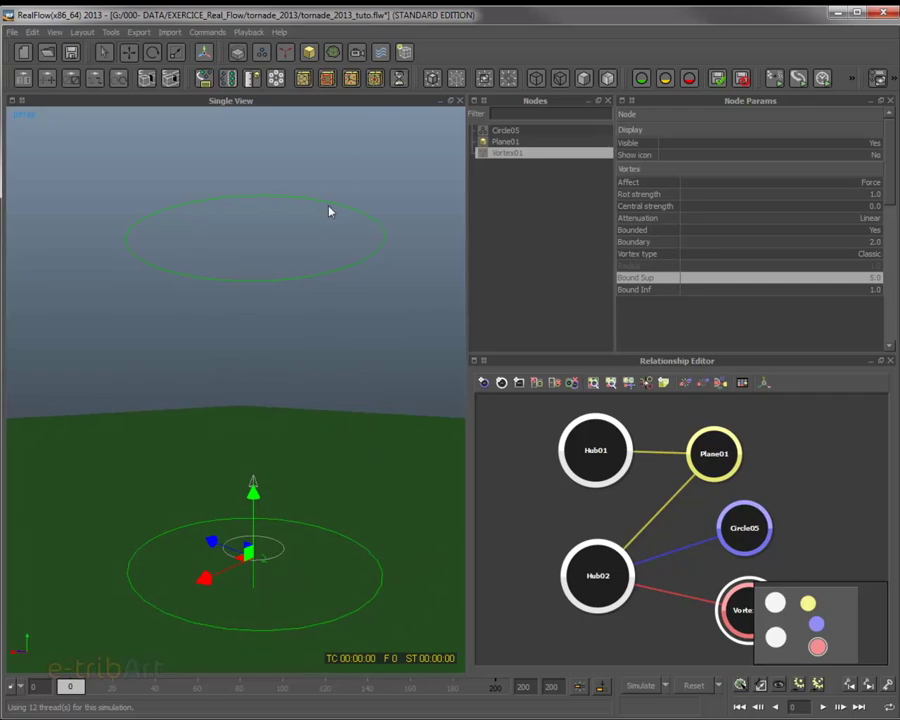
# - Set Vortex01's Rot strength to 10.0, keeping the attenuation Linear
pyautogui.click(872, 220)
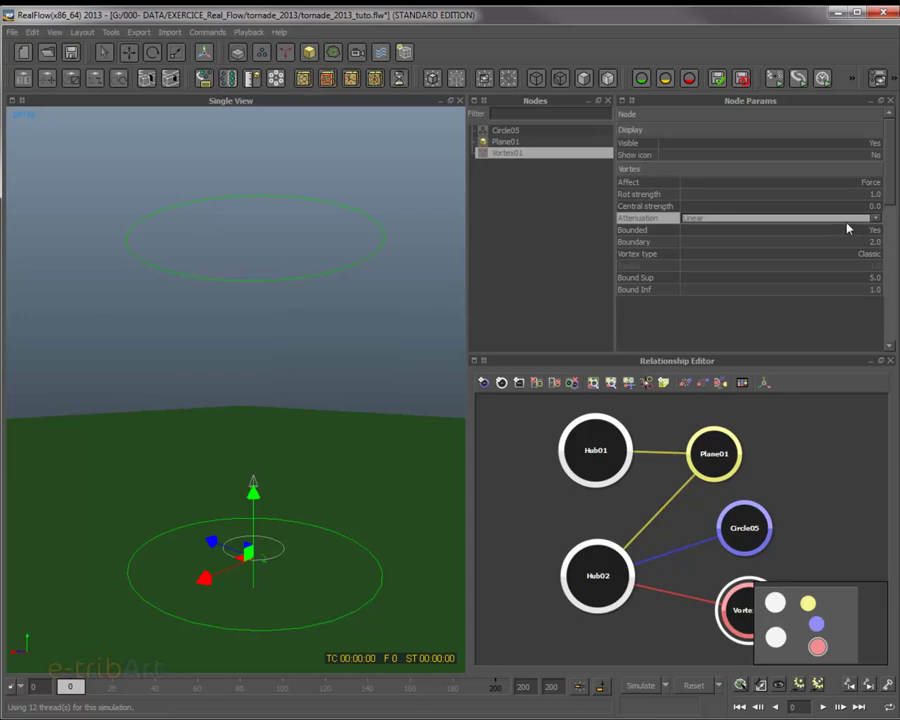
pyautogui.click(648, 198)
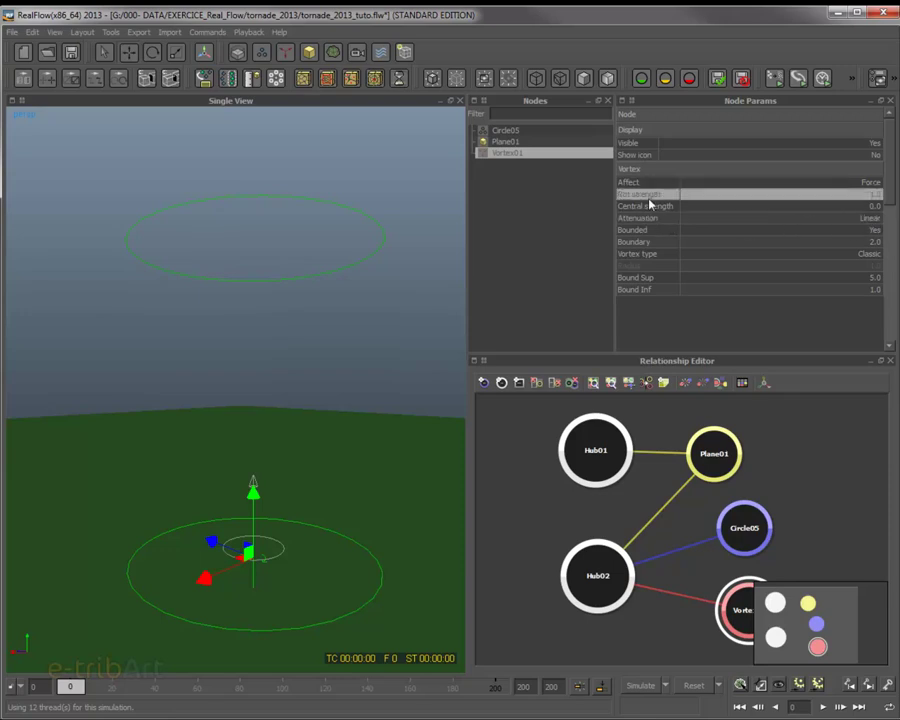
pyautogui.click(874, 196)
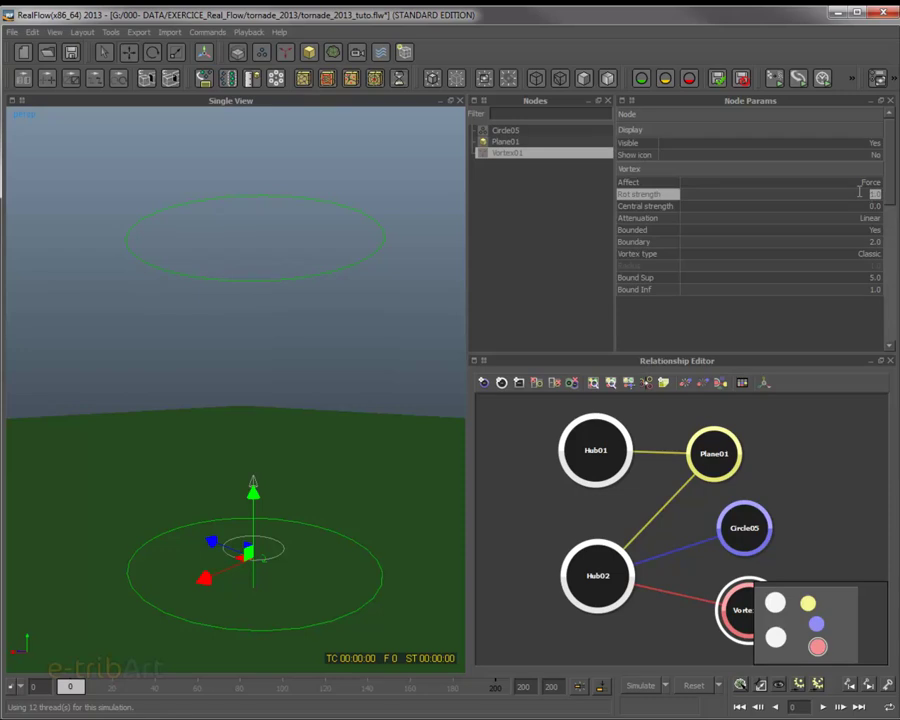
pyautogui.write('10')
pyautogui.press('Return')
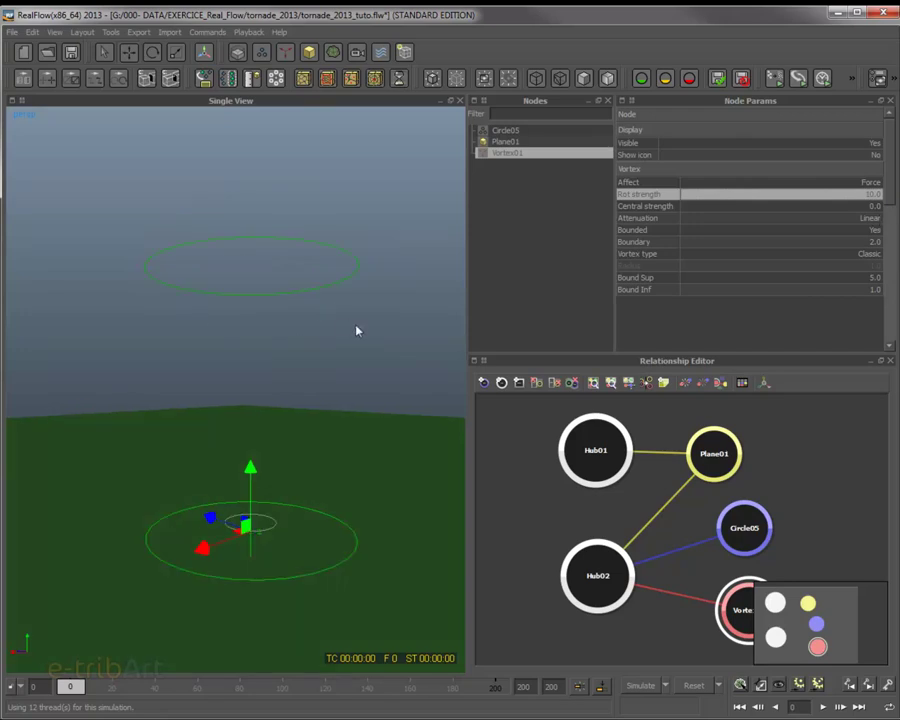
# - Examine Vortex01's bounding circles and its Bounded setting from different angles
pyautogui.keyDown('alt'); pyautogui.moveTo(356, 328); pyautogui.dragTo(350, 355); pyautogui.keyUp('alt')
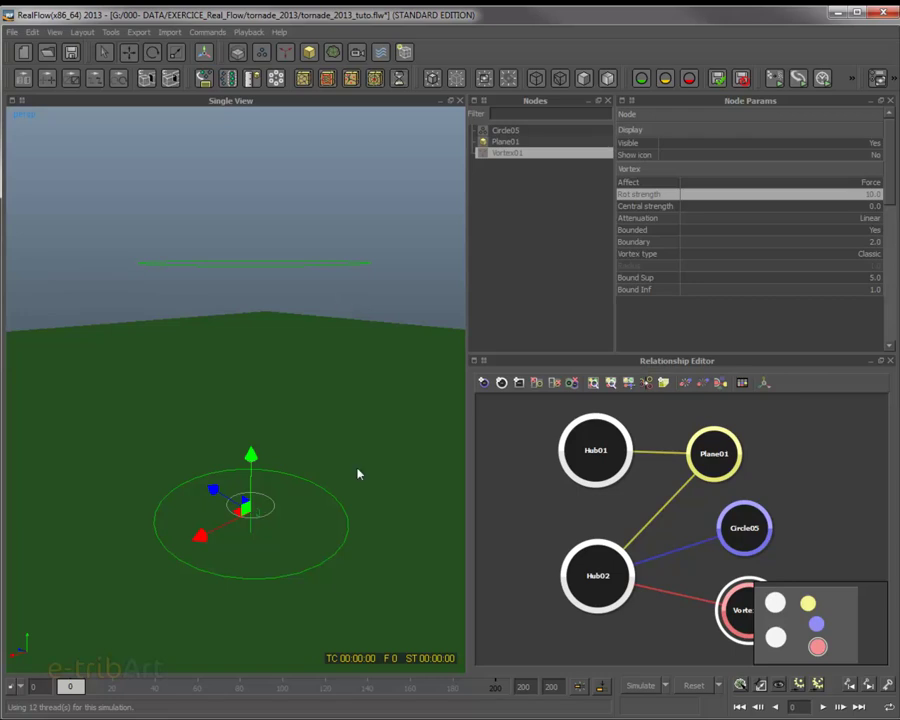
pyautogui.click(697, 231)
pyautogui.click(697, 231)
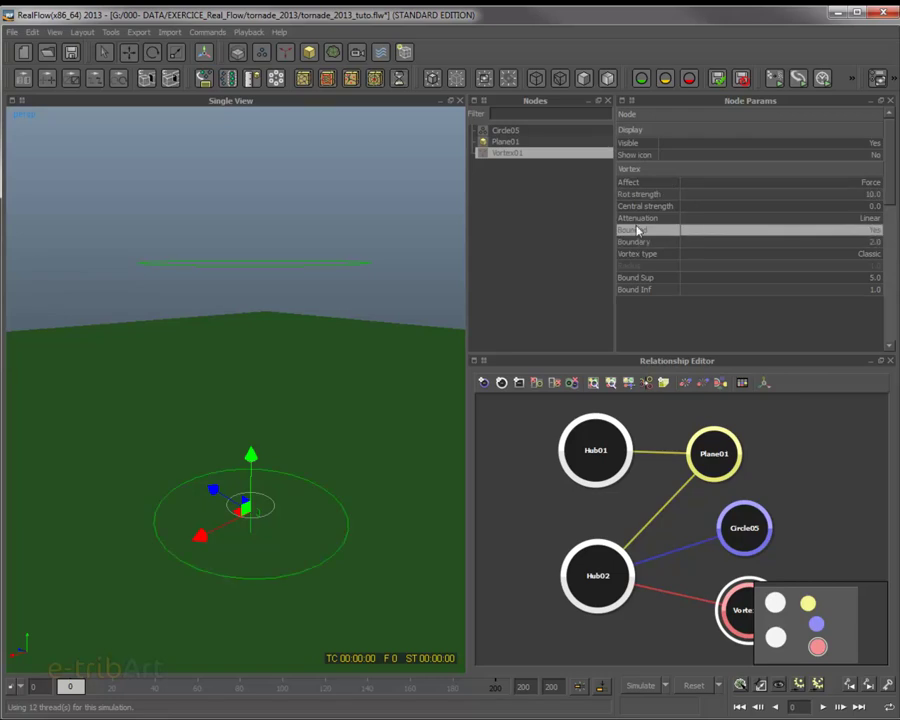
pyautogui.keyDown('alt'); pyautogui.moveTo(348, 343); pyautogui.dragTo(351, 322); pyautogui.keyUp('alt')
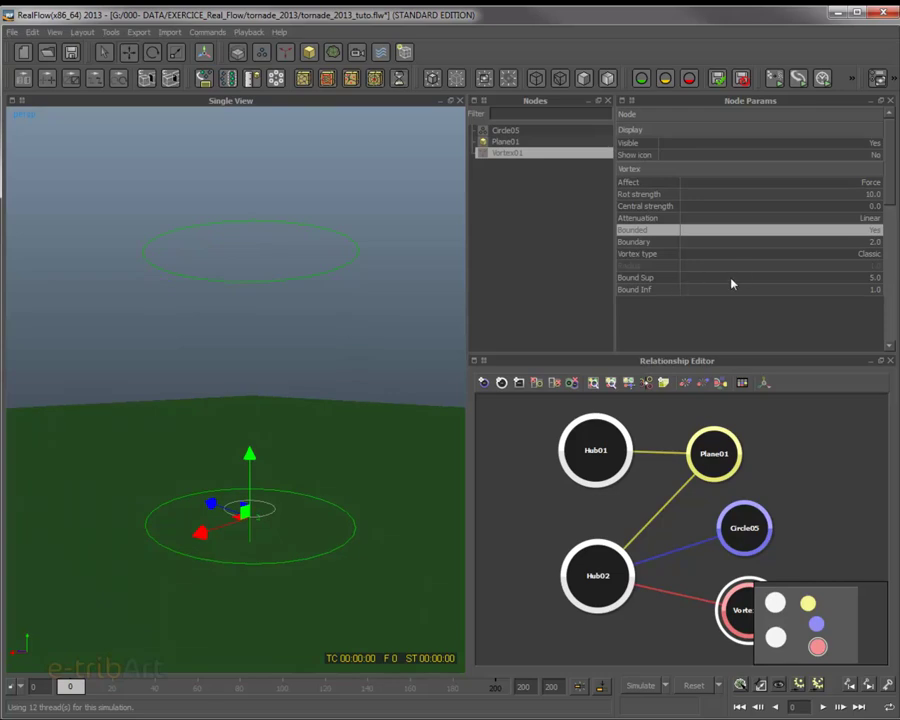
# - Reset and rerun the simulation with the bounded vortex, examining the Circle05 particles from above and from the side past frame 100
pyautogui.click(695, 686)
pyautogui.click(645, 390)
pyautogui.click(640, 688)
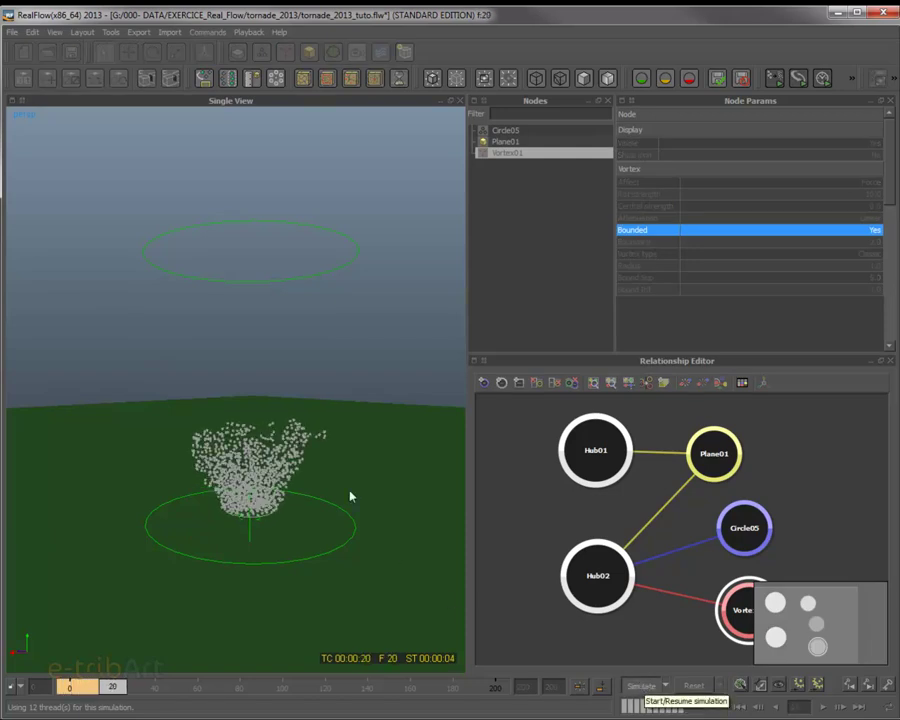
pyautogui.click(302, 466)
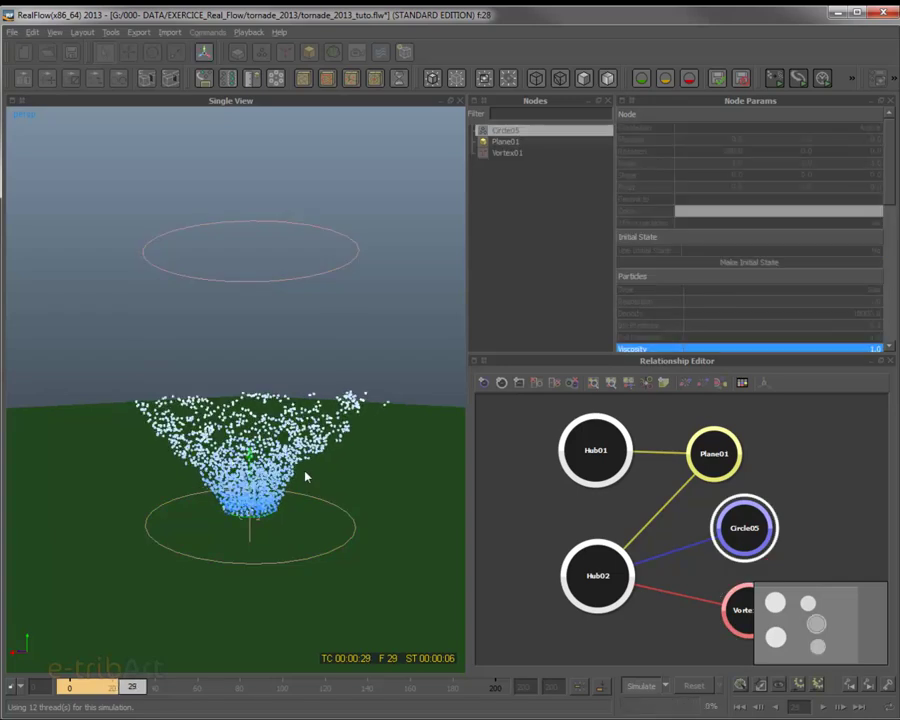
pyautogui.keyDown('alt'); pyautogui.moveTo(305, 477); pyautogui.dragTo(307, 541); pyautogui.keyUp('alt')
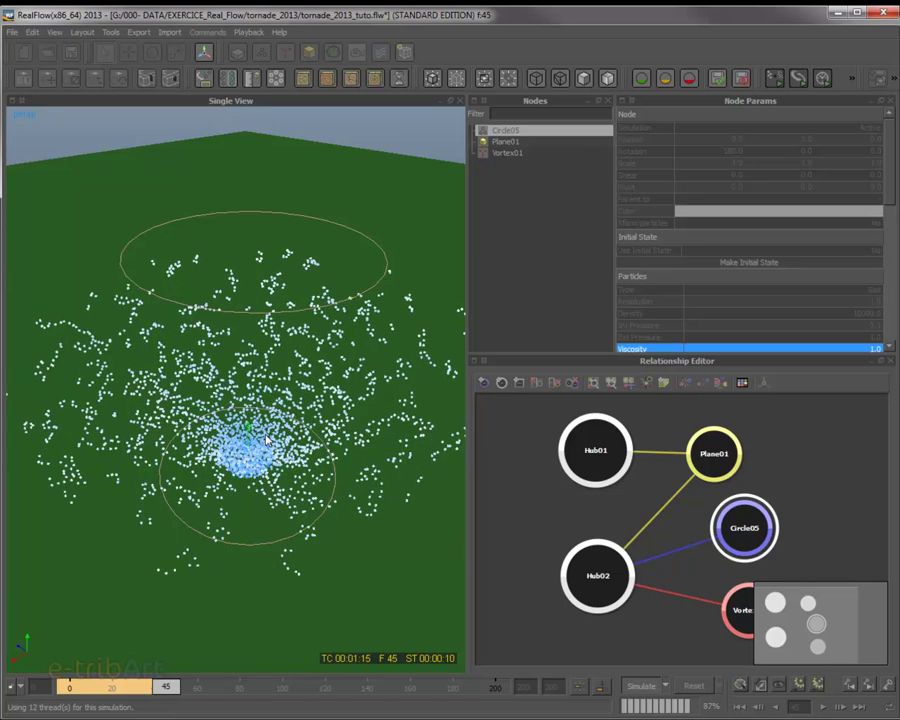
pyautogui.keyDown('alt'); pyautogui.moveTo(266, 440); pyautogui.dragTo(253, 507); pyautogui.keyUp('alt')
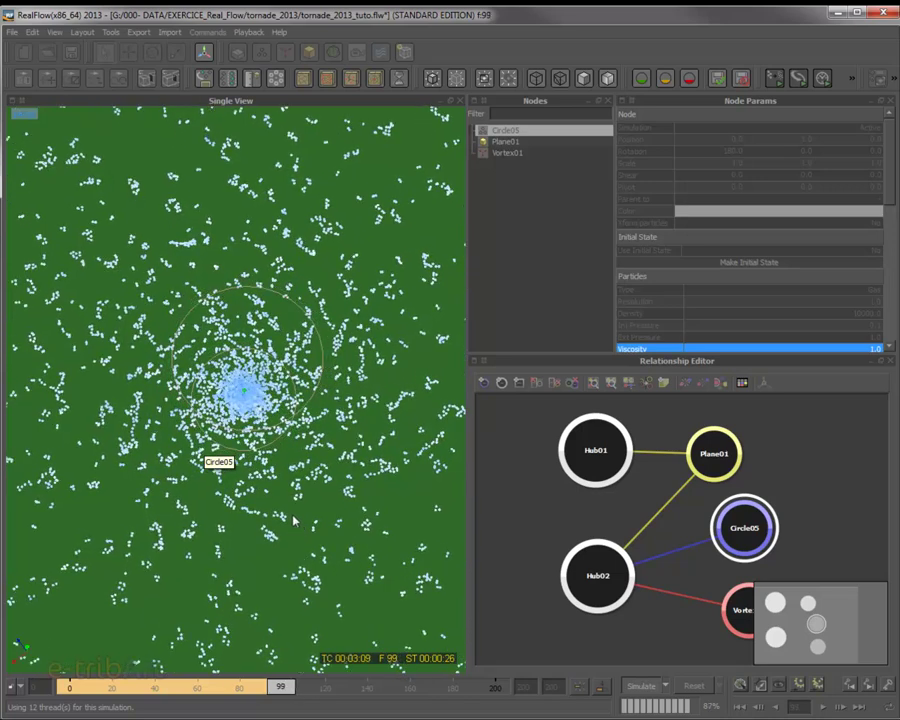
pyautogui.keyDown('alt'); pyautogui.moveTo(293, 519); pyautogui.dragTo(285, 385); pyautogui.keyUp('alt')
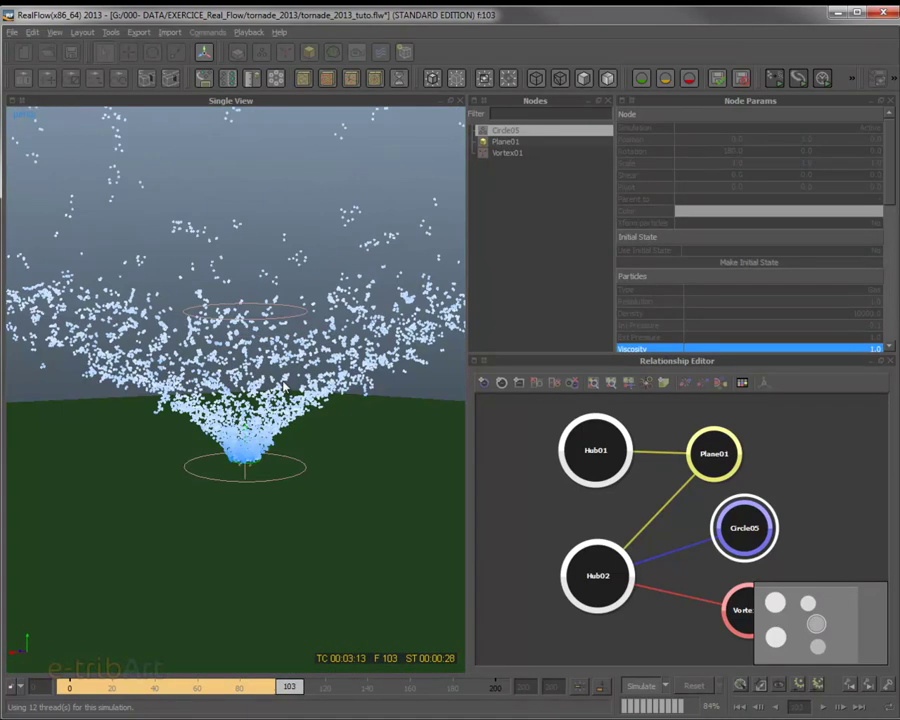
pyautogui.scroll(3, 285, 385)
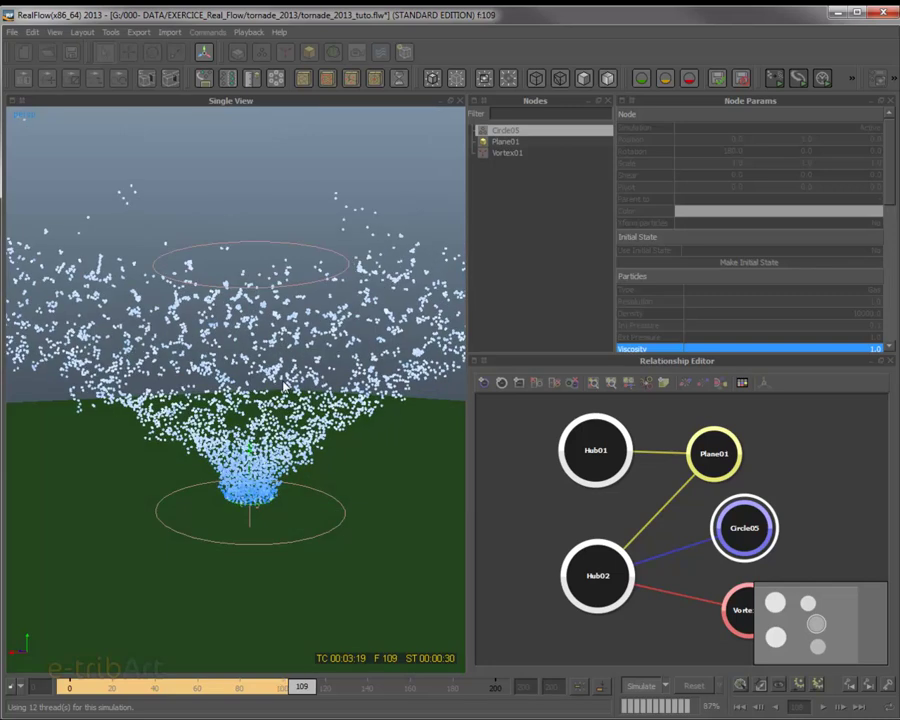
# - Check the spread of the running particle simulation, stop it and reset its data
pyautogui.scroll(-5, 287, 450)
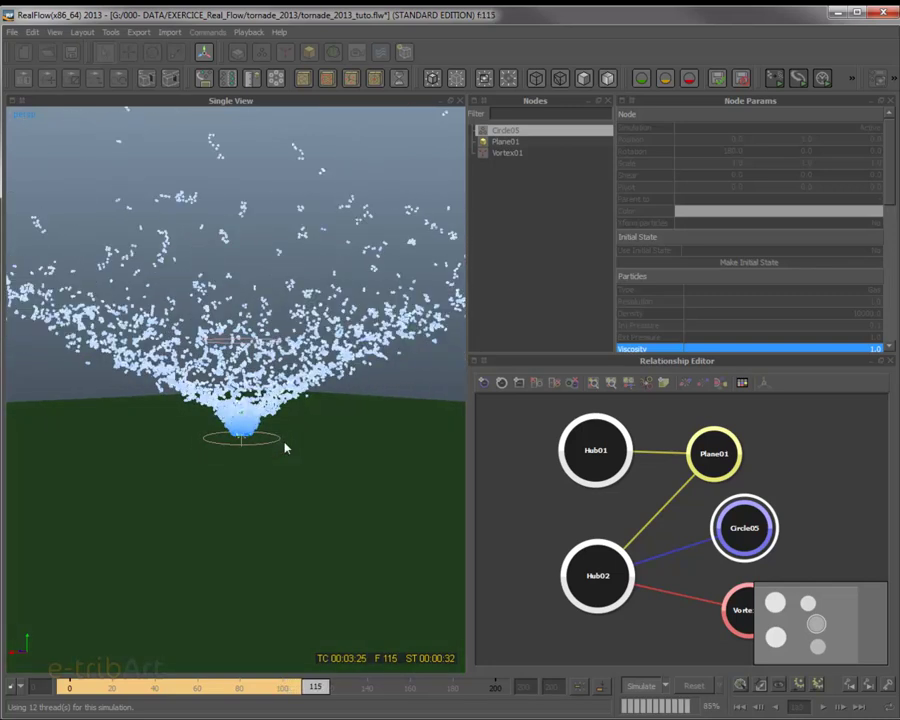
pyautogui.scroll(3, 285, 446)
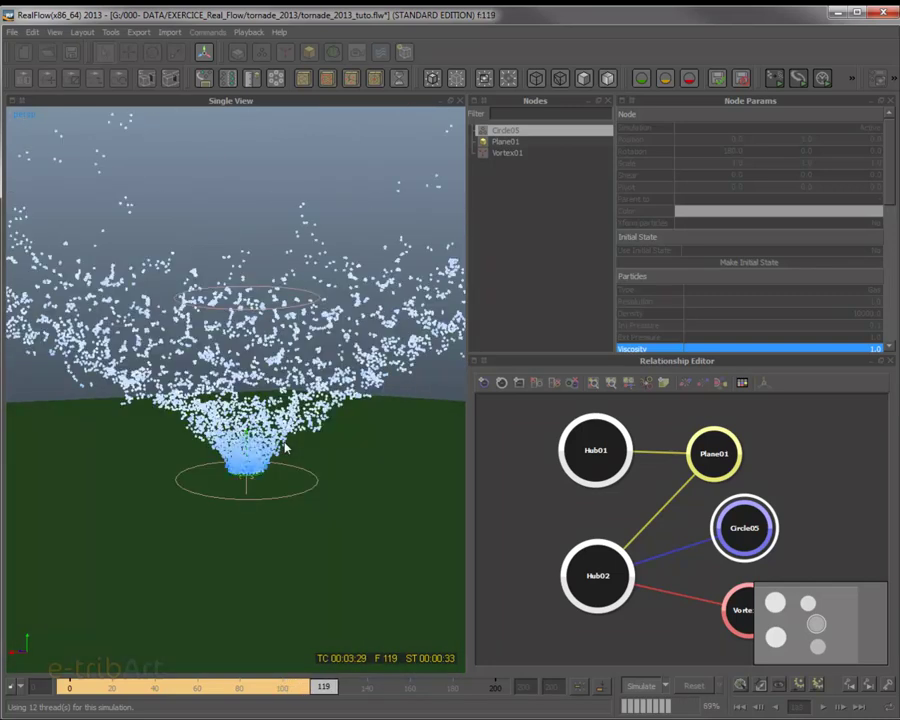
pyautogui.click(648, 686)
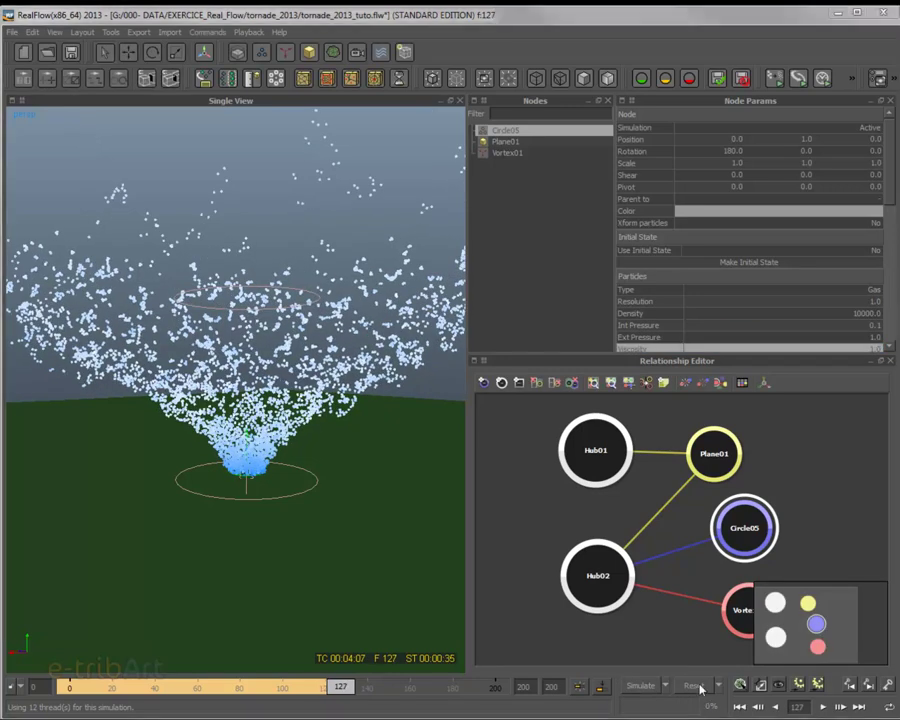
pyautogui.click(693, 686)
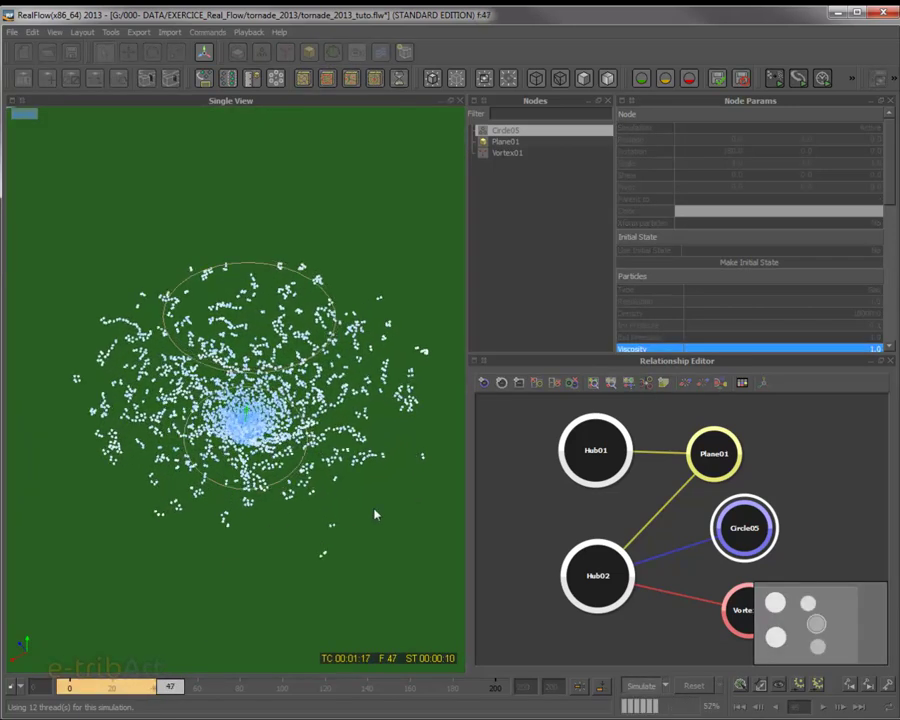
# - View the rerun simulation from a low side angle, stop it and reset all simulation data
pyautogui.keyDown('alt'); pyautogui.moveTo(335, 568); pyautogui.dragTo(345, 458); pyautogui.keyUp('alt')
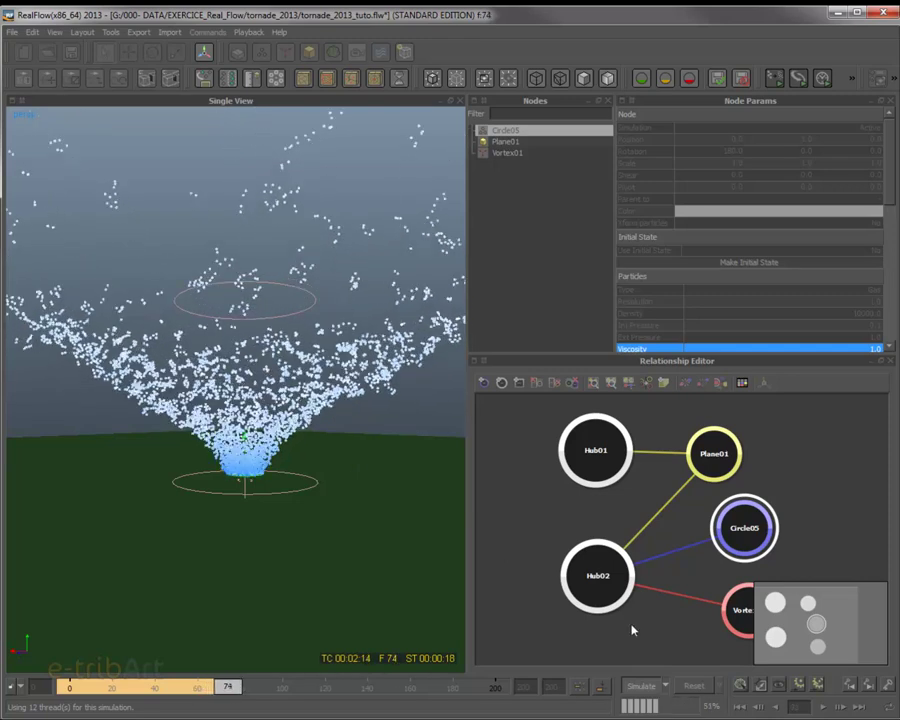
pyautogui.click(651, 690)
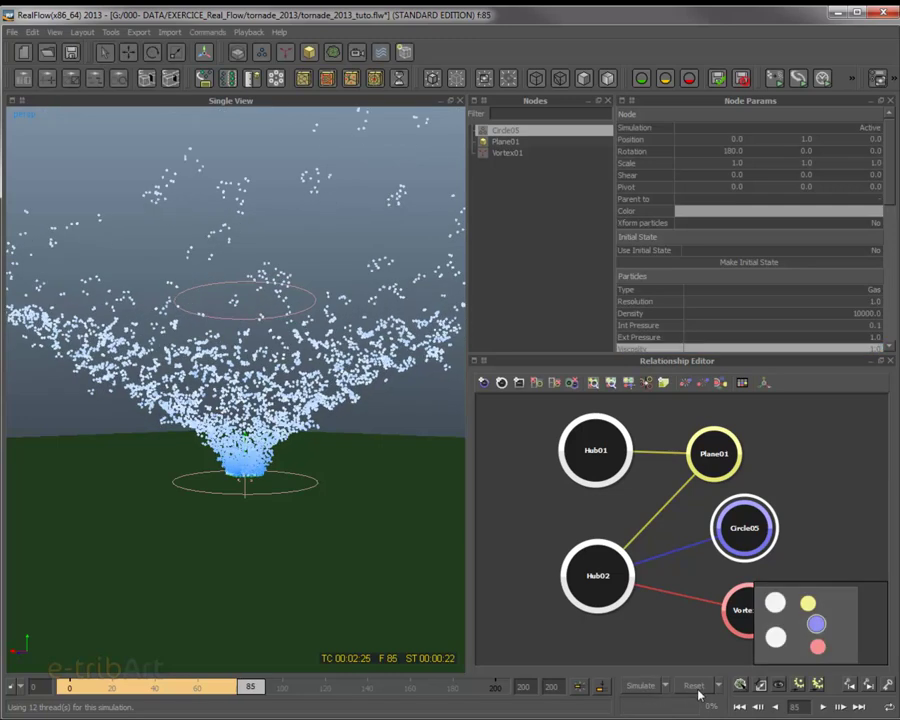
pyautogui.click(693, 686)
pyautogui.click(638, 390)
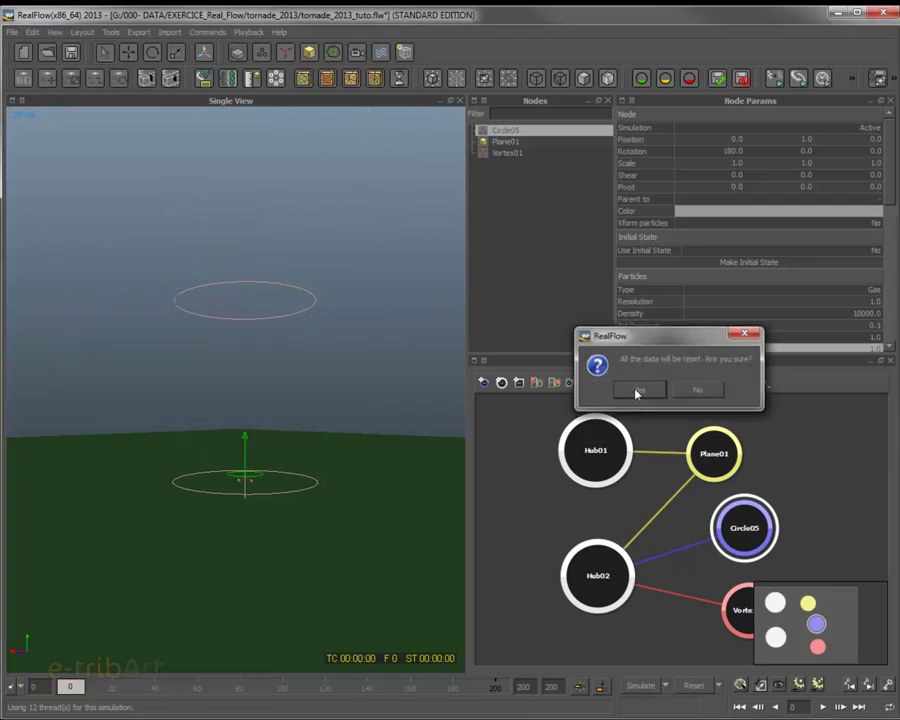
# - Set the Central strength of Vortex01 to 30
pyautogui.click(505, 153)
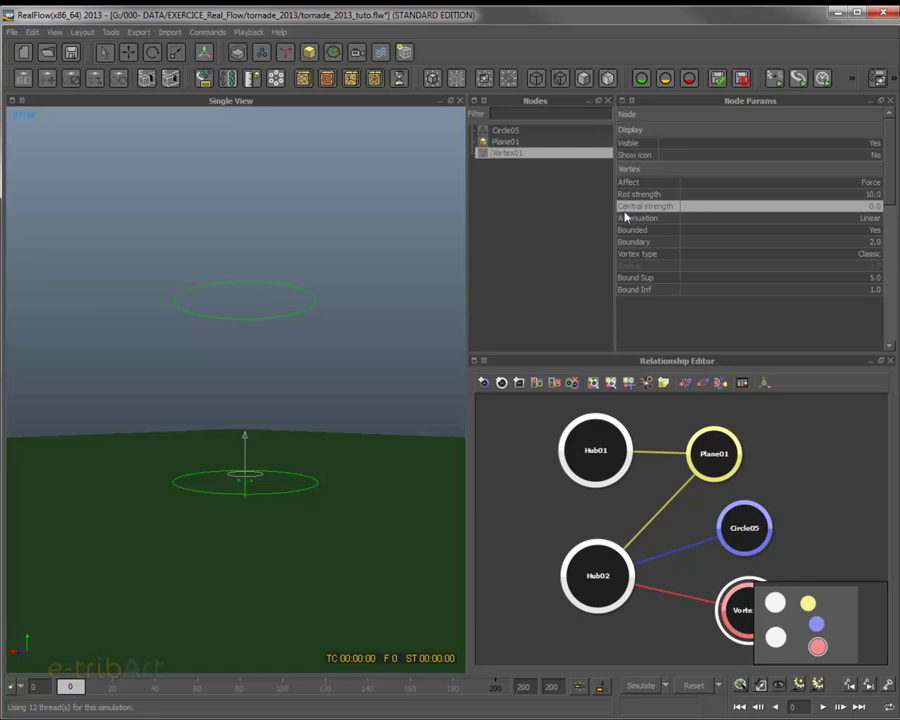
pyautogui.doubleClick(876, 206)
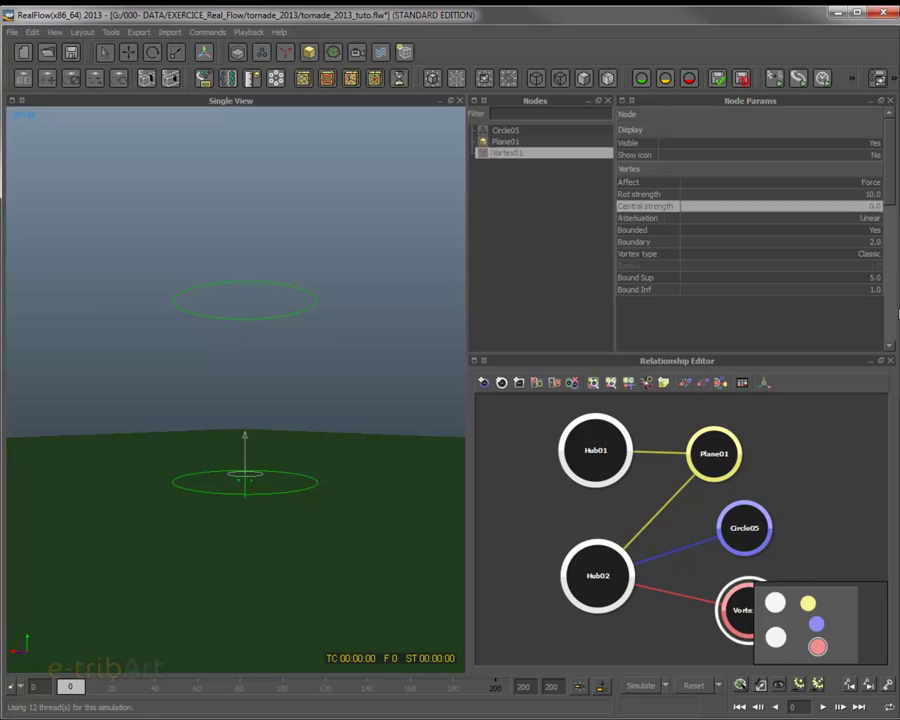
pyautogui.write('30')
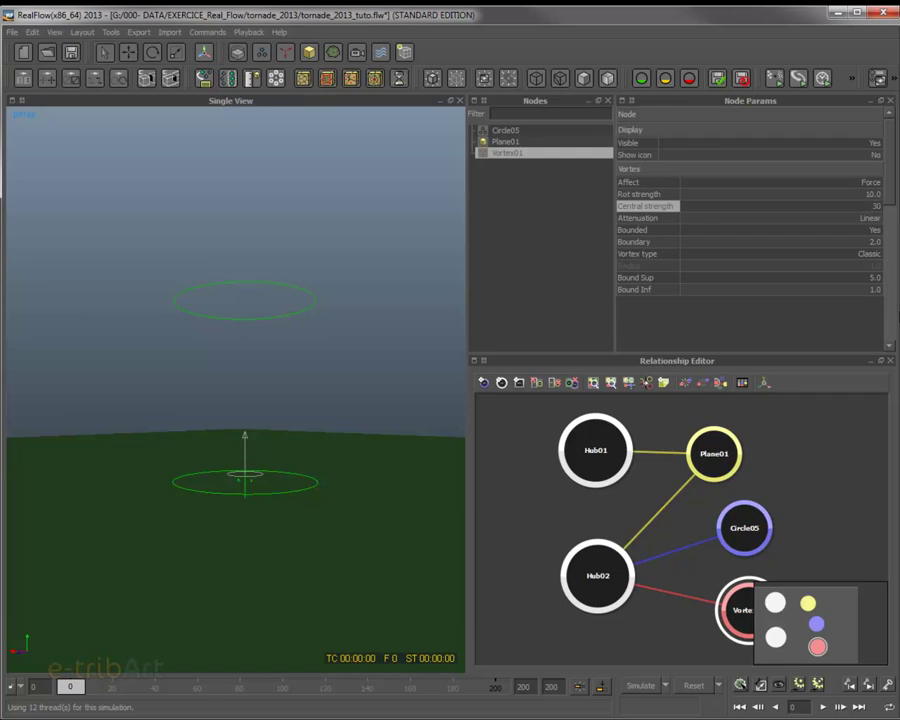
pyautogui.press('Return')
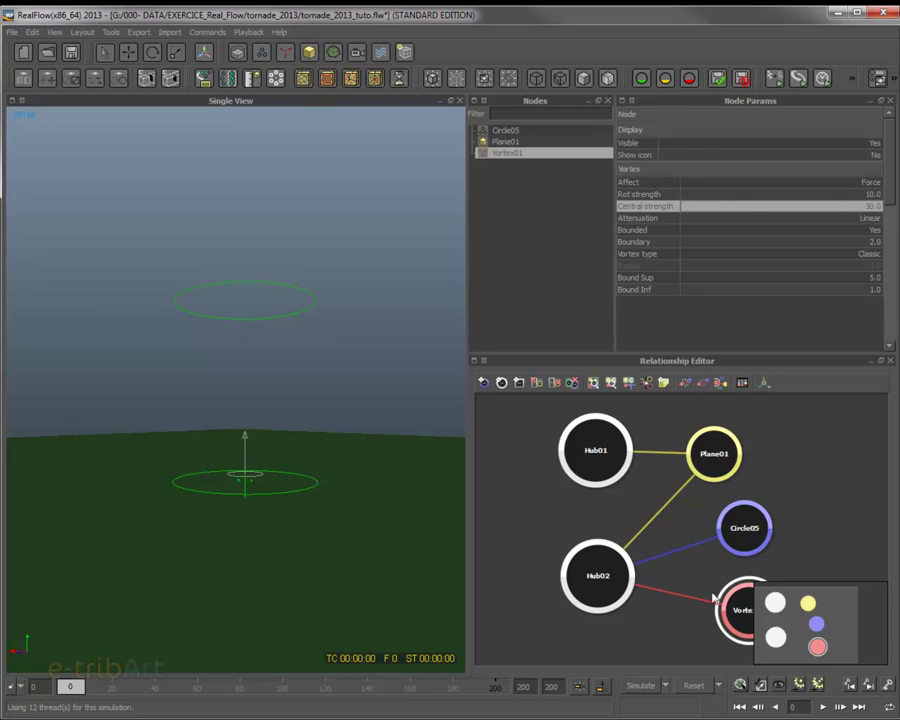
# - Simulate the scene with the new vortex strength and examine the particle column up close, from above and from the side
pyautogui.click(636, 688)
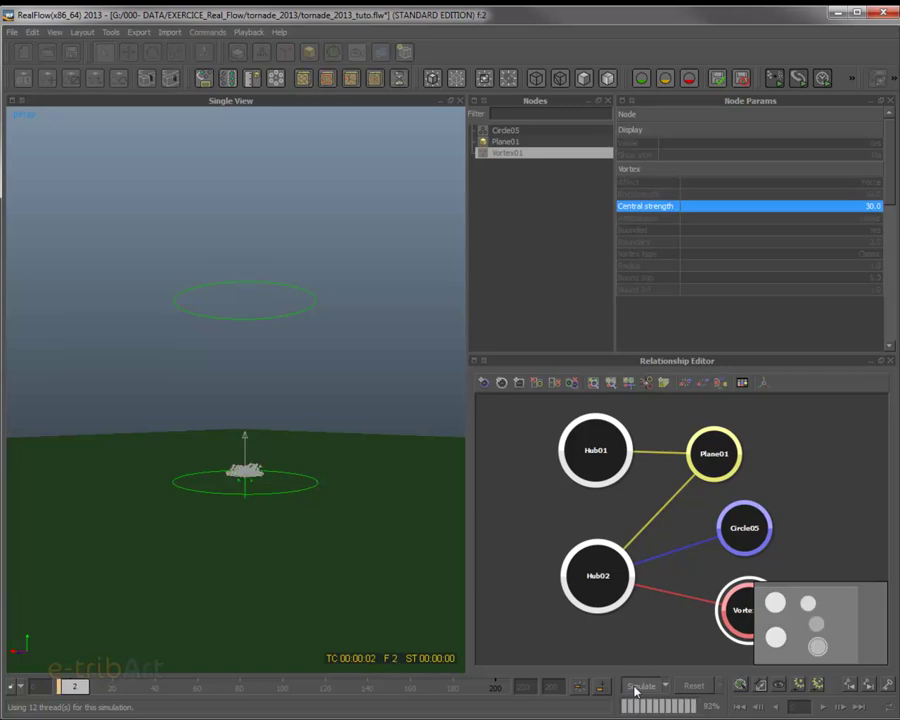
pyautogui.scroll(5, 328, 540)
pyautogui.moveTo(326, 540)
pyautogui.keyDown('alt'); pyautogui.mouseDown()
pyautogui.moveTo(327, 640)
pyautogui.moveTo(337, 539)
pyautogui.moveTo(336, 578)
pyautogui.moveTo(317, 526)
pyautogui.mouseUp(); pyautogui.keyUp('alt')
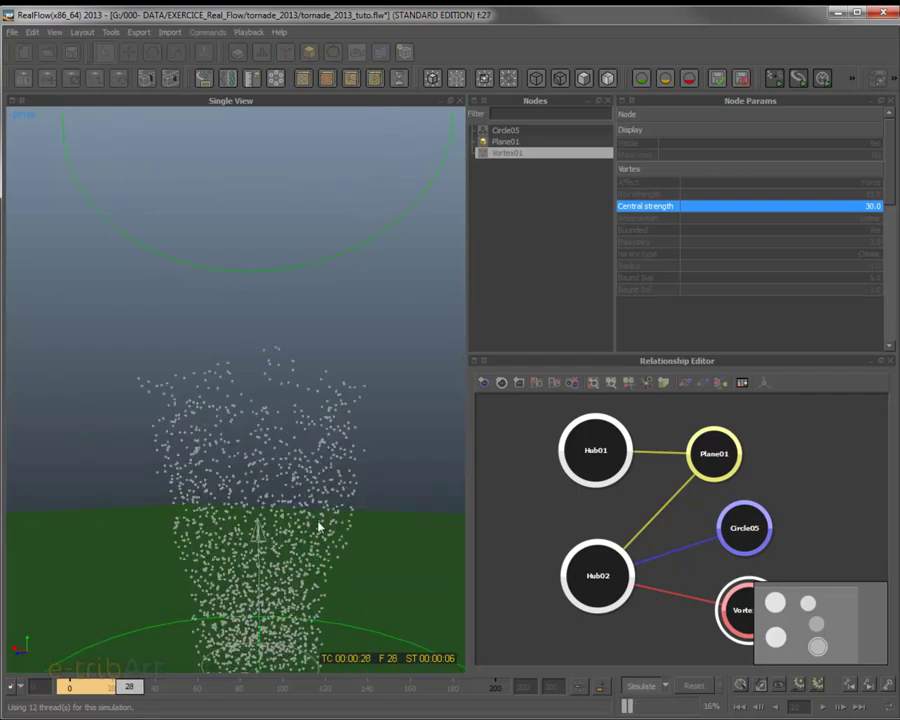
pyautogui.click(322, 515)
pyautogui.scroll(-3, 328, 594)
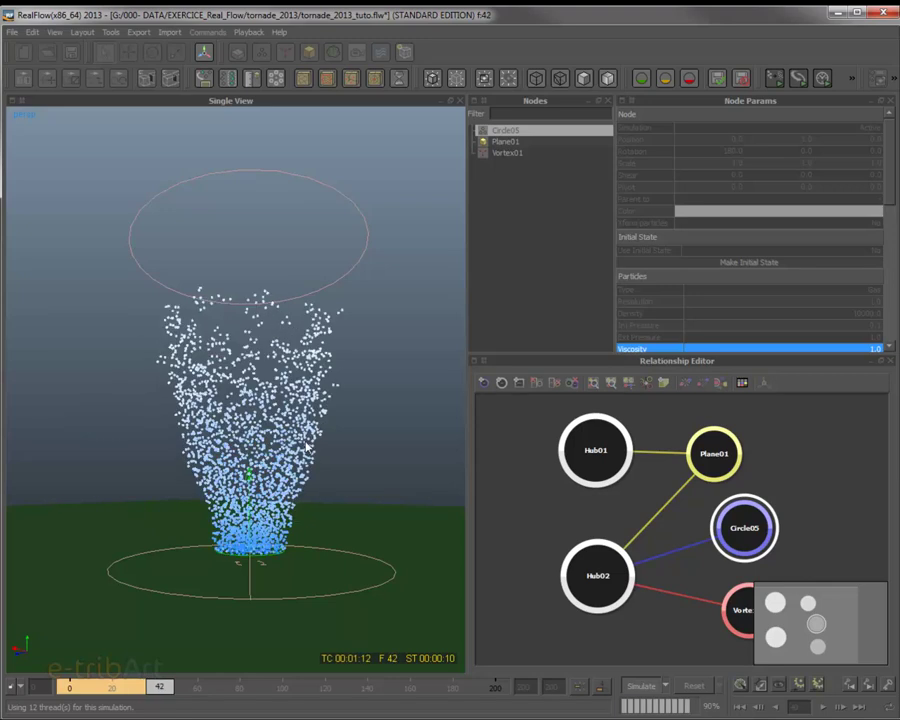
pyautogui.keyDown('alt'); pyautogui.moveTo(300, 462); pyautogui.dragTo(303, 530); pyautogui.keyUp('alt')
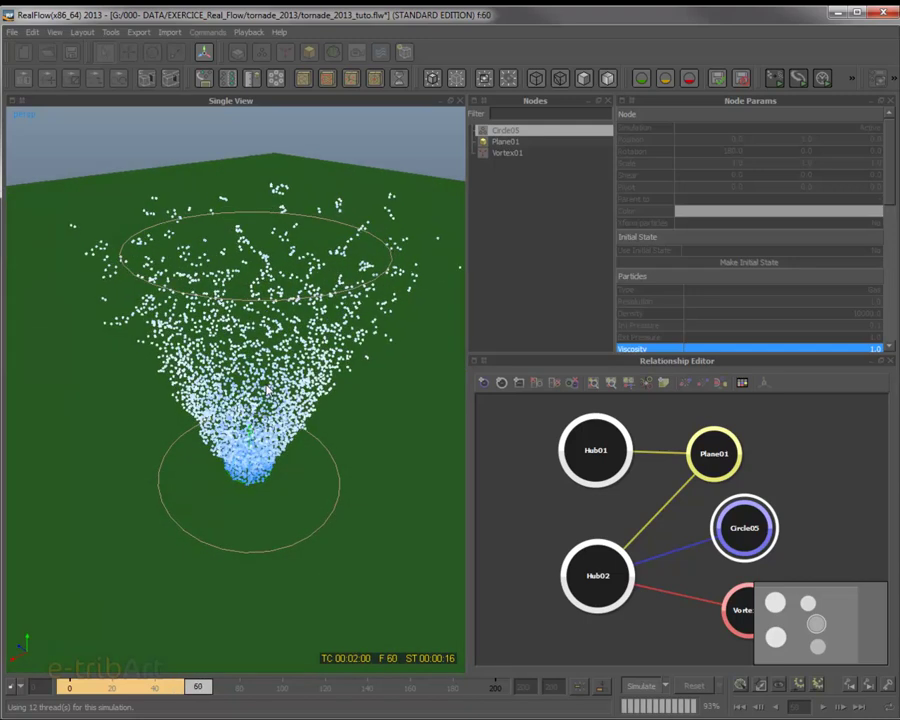
pyautogui.keyDown('alt'); pyautogui.moveTo(303, 530); pyautogui.dragTo(303, 438); pyautogui.keyUp('alt')
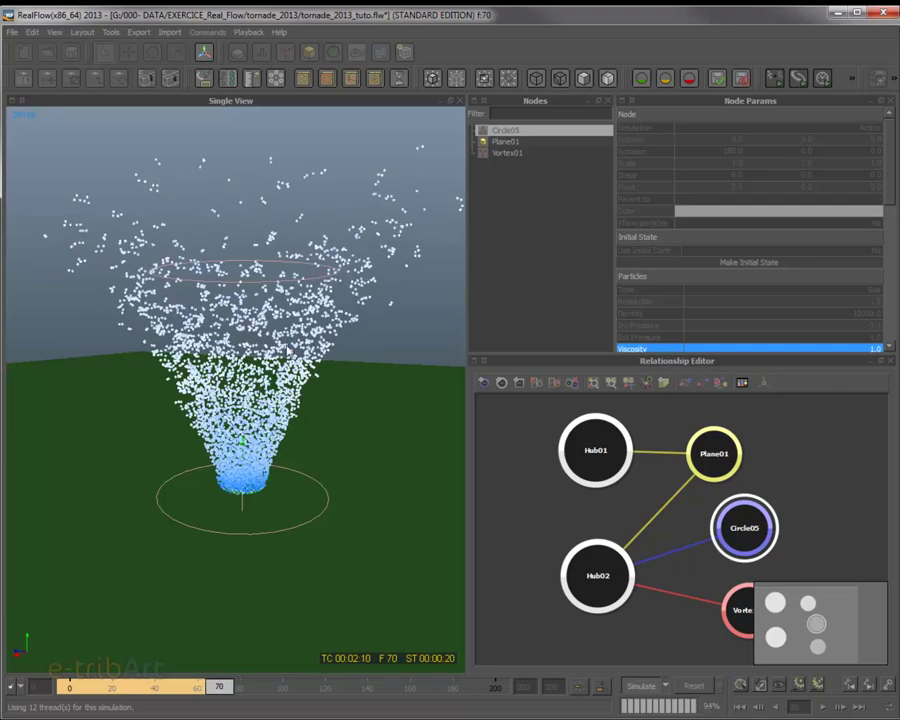
# - Stop and reset the simulation, rerun it, and stop it once the particles near the vortex's upper circle
pyautogui.click(630, 686)
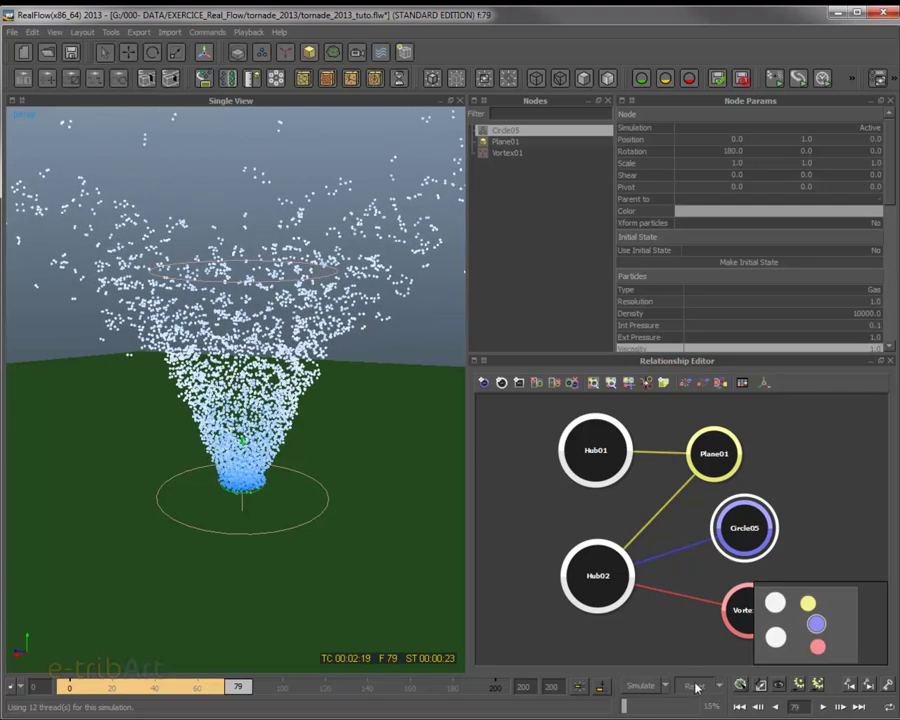
pyautogui.click(693, 686)
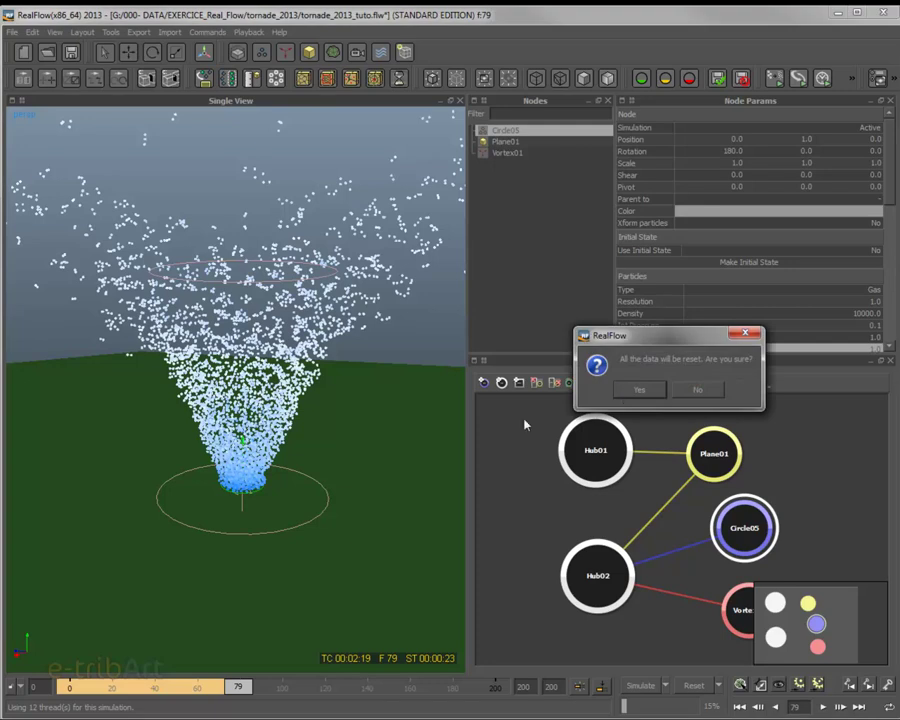
pyautogui.click(630, 390)
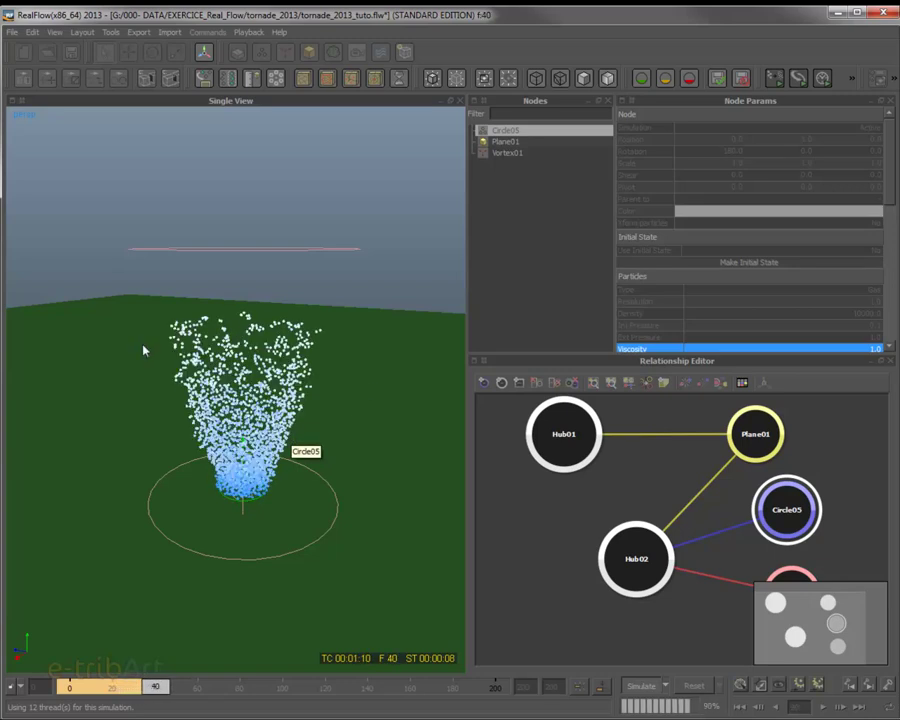
pyautogui.keyDown('alt'); pyautogui.moveTo(143, 350); pyautogui.dragTo(150, 320); pyautogui.keyUp('alt')
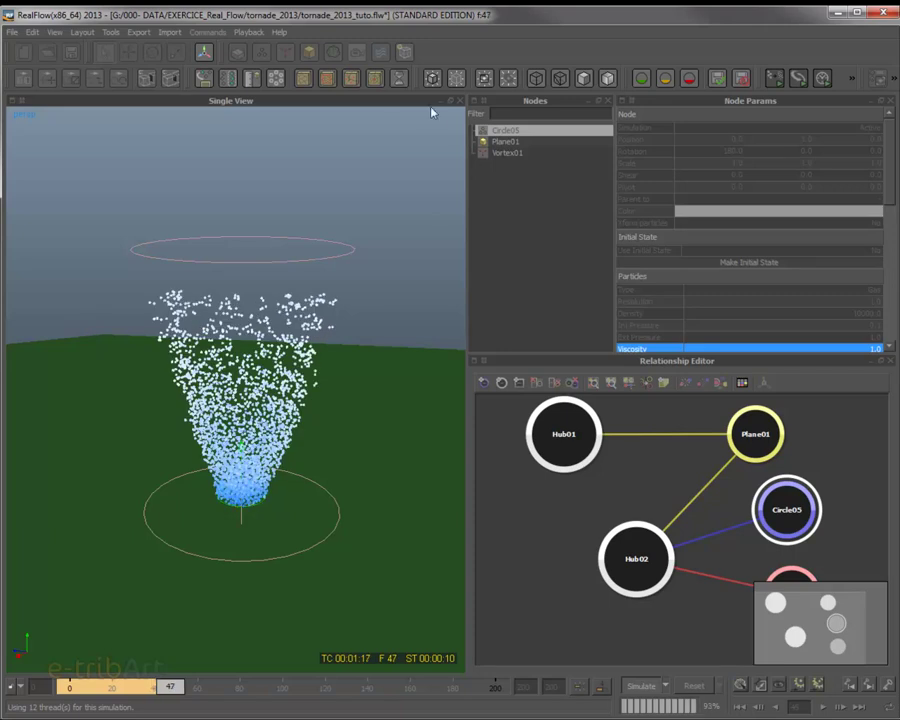
pyautogui.click(652, 687)
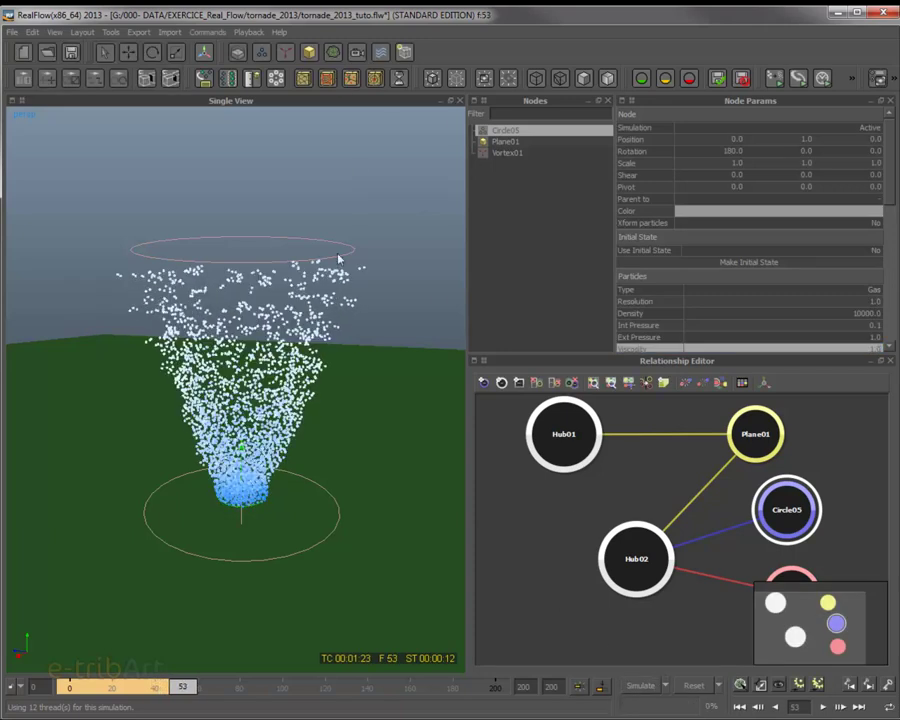
# - Add an Attractor daemon to the scene and move its node below Hub01 in the relationship graph
pyautogui.click(285, 53)
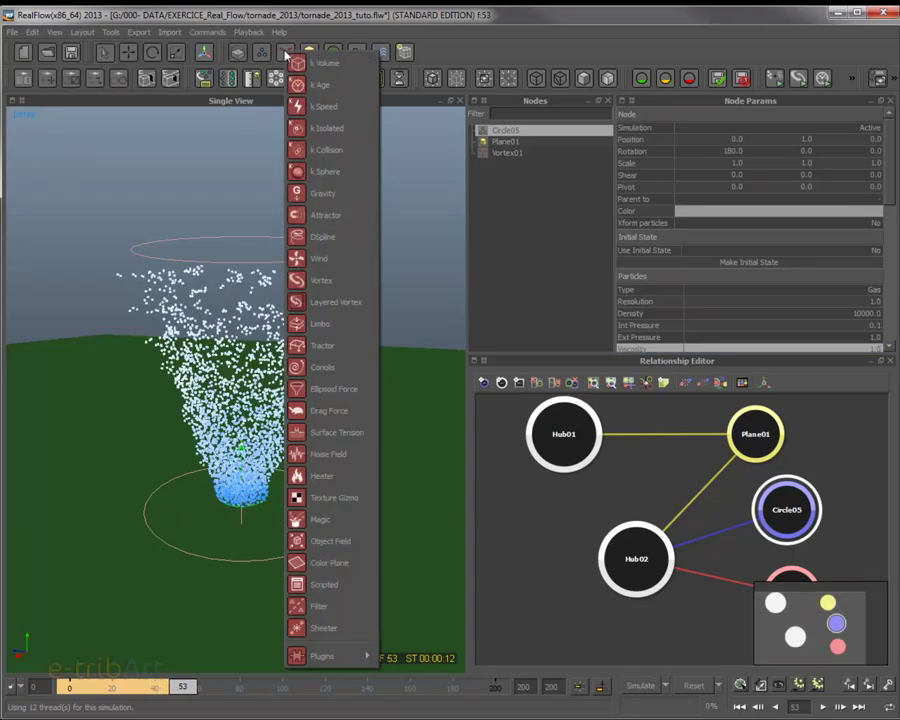
pyautogui.click(326, 215)
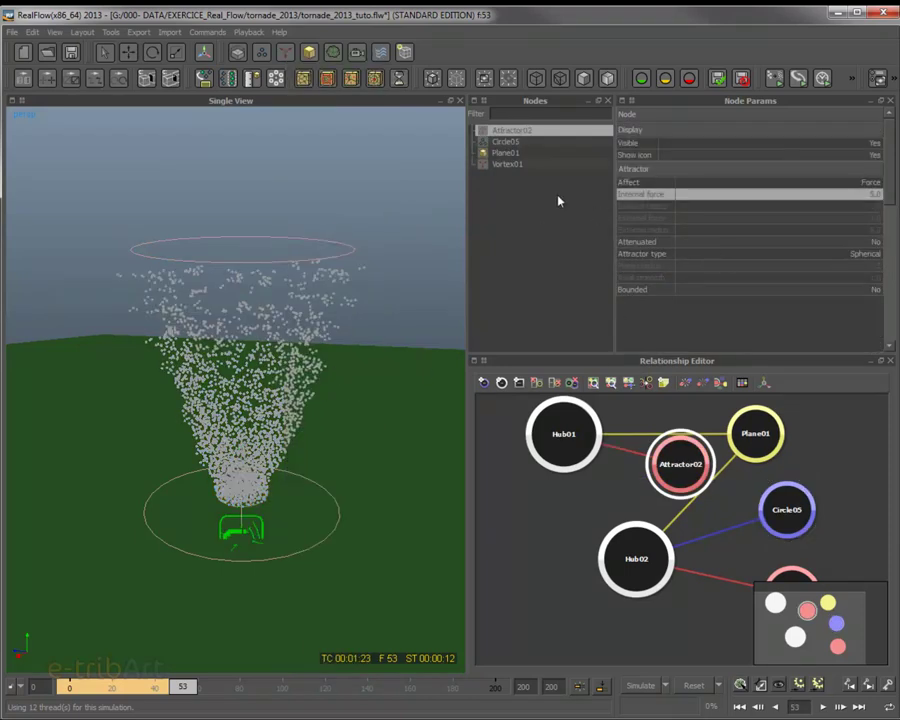
pyautogui.moveTo(558, 484); pyautogui.dragTo(522, 468, button='middle')
pyautogui.moveTo(643, 446); pyautogui.dragTo(516, 522)
# - Relink the new attractor from Hub01 to Hub02 and place its node below Vortex01
pyautogui.click(531, 502)
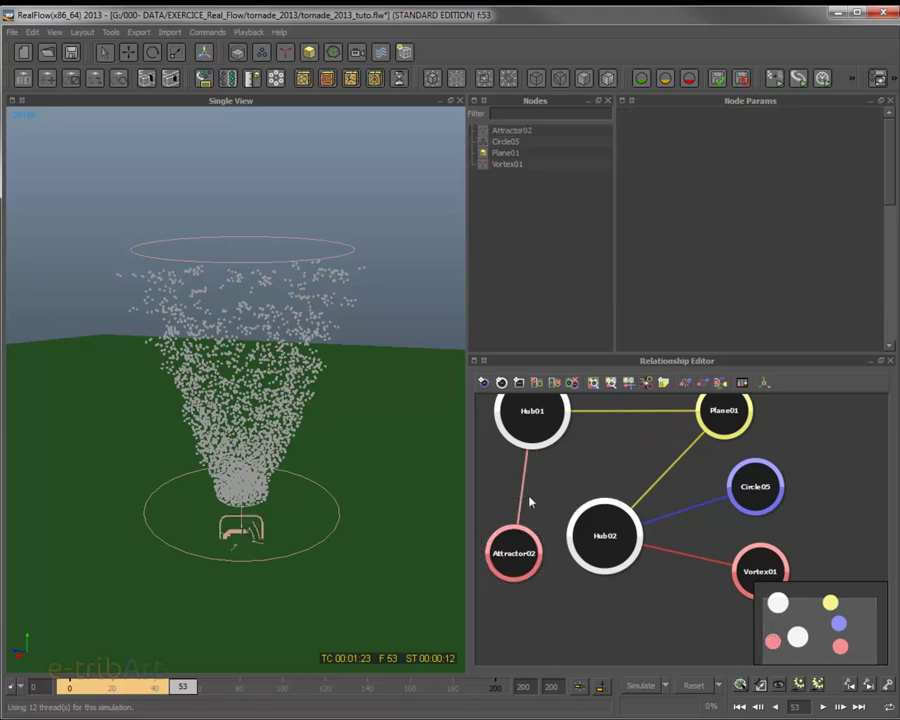
pyautogui.click(518, 560)
pyautogui.moveTo(514, 556); pyautogui.dragTo(678, 614)
pyautogui.moveTo(607, 553); pyautogui.dragTo(588, 540)
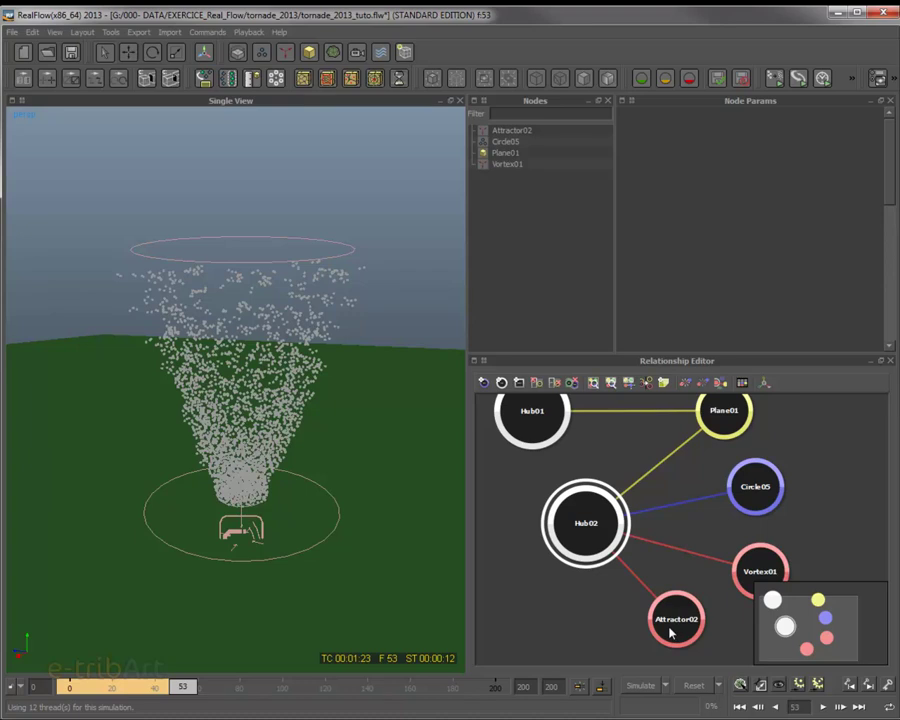
# - Reset the simulation data and set the Internal force of Attractor02 to 30
pyautogui.click(770, 491)
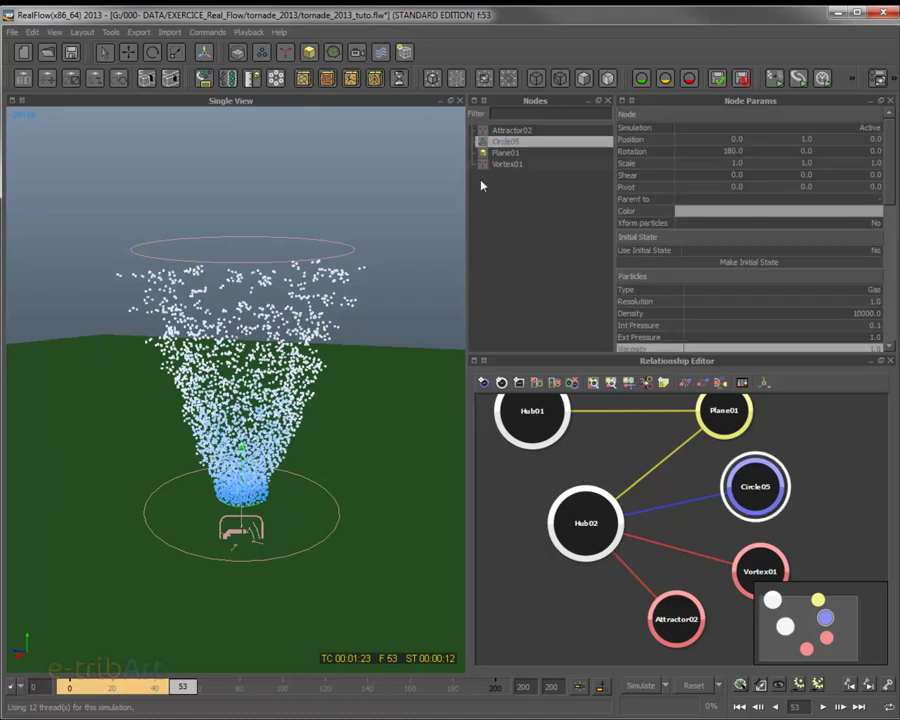
pyautogui.click(510, 131)
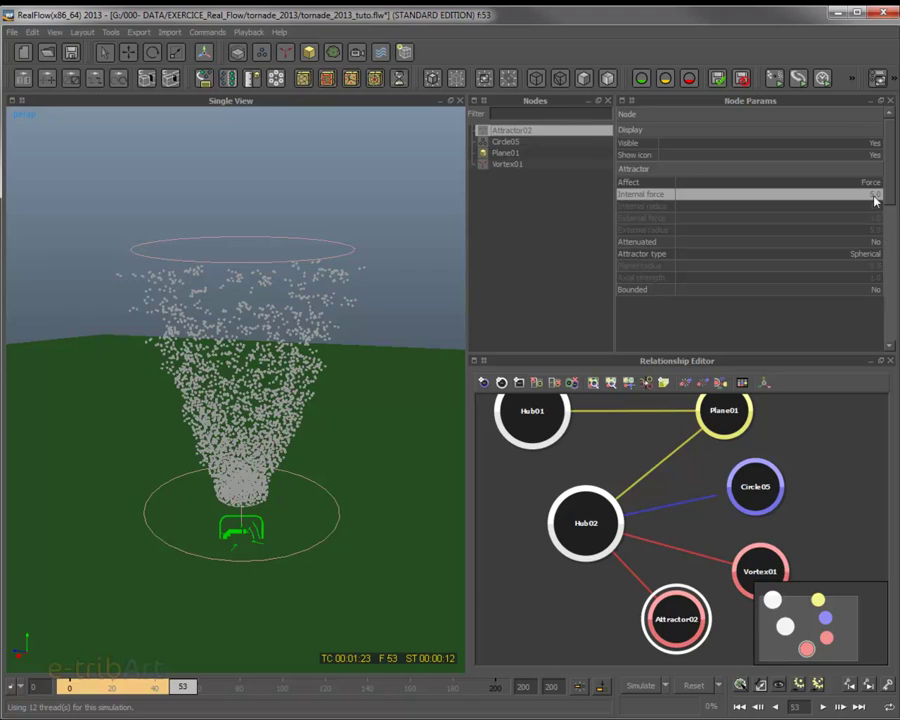
pyautogui.click(693, 685)
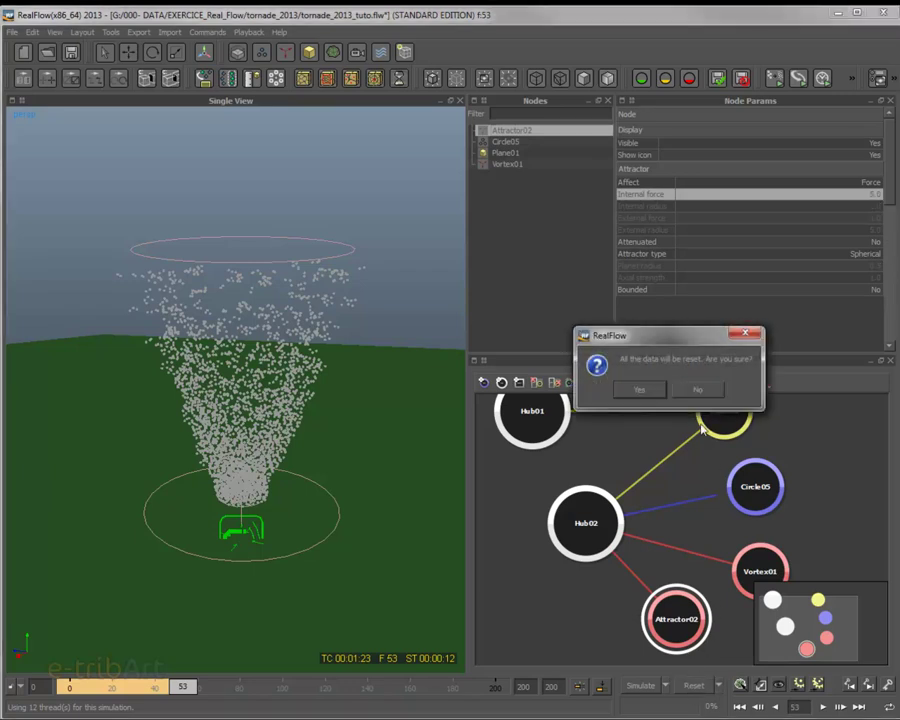
pyautogui.click(639, 389)
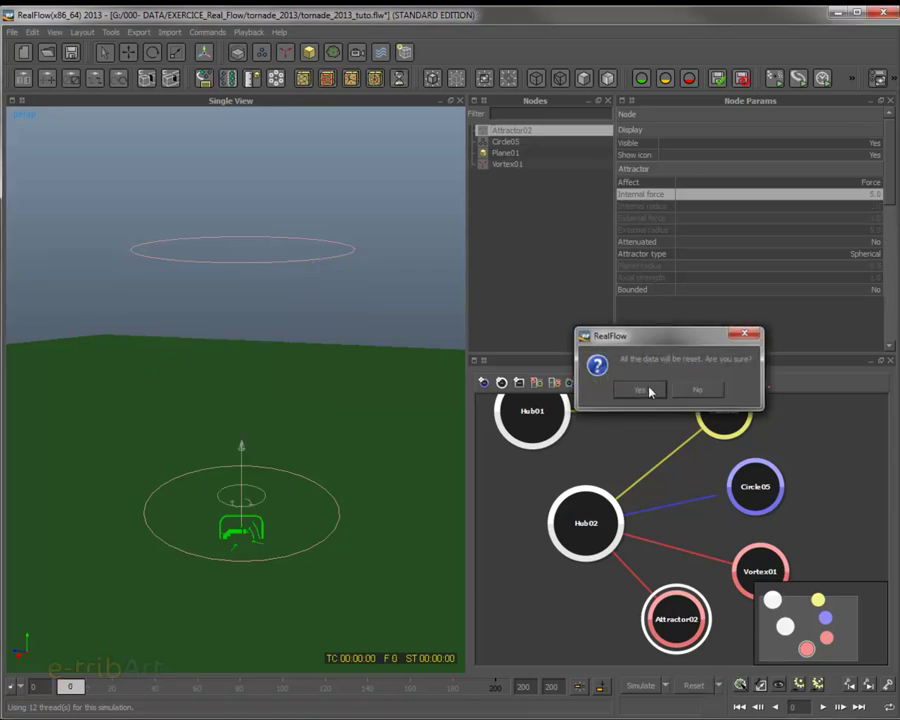
pyautogui.doubleClick(873, 197)
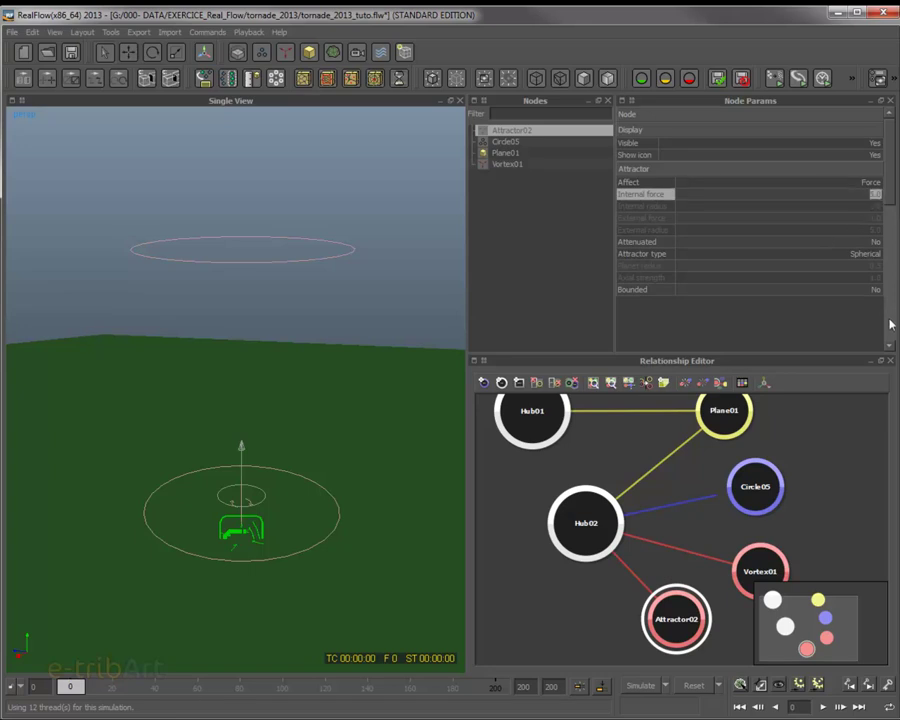
pyautogui.write('20')
pyautogui.press('Return')
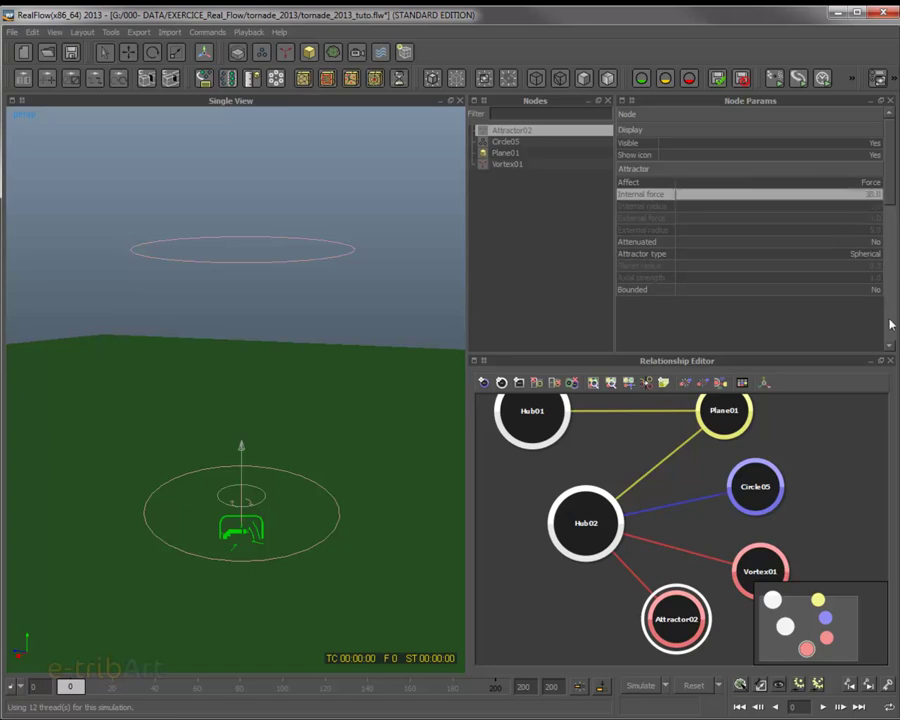
# - Change the attractor type to Axial and move the attractor straight up, between the vortex's lower and upper circles
pyautogui.click(775, 257)
pyautogui.click(775, 256)
pyautogui.click(795, 275)
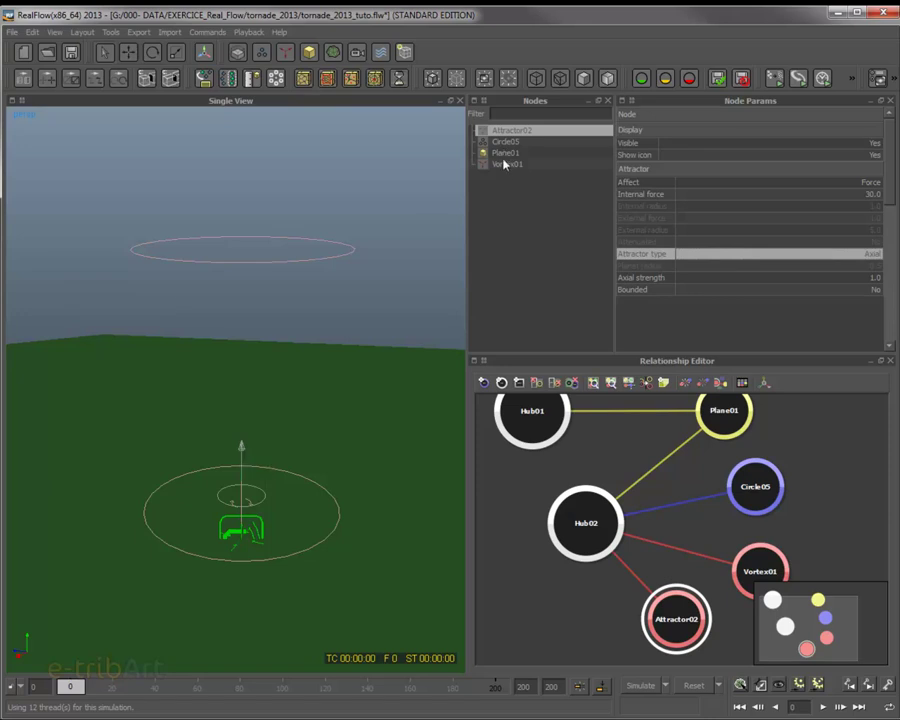
pyautogui.press('w')
pyautogui.moveTo(243, 482); pyautogui.dragTo(251, 311)
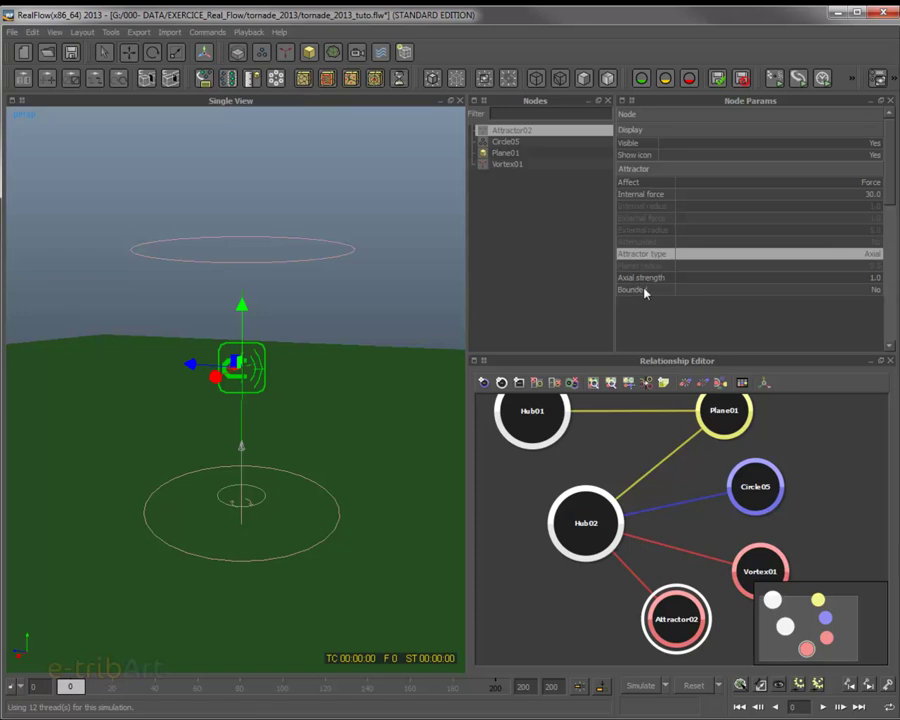
# - Set the Axial strength of Attractor02 to 10
pyautogui.click(870, 279)
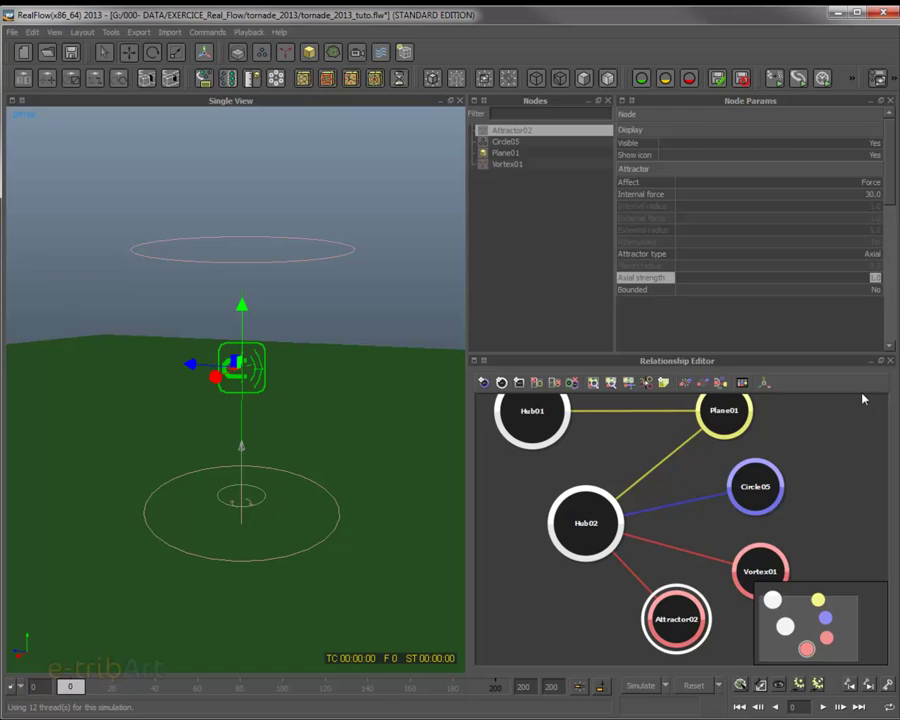
pyautogui.write('10')
pyautogui.press('Return')
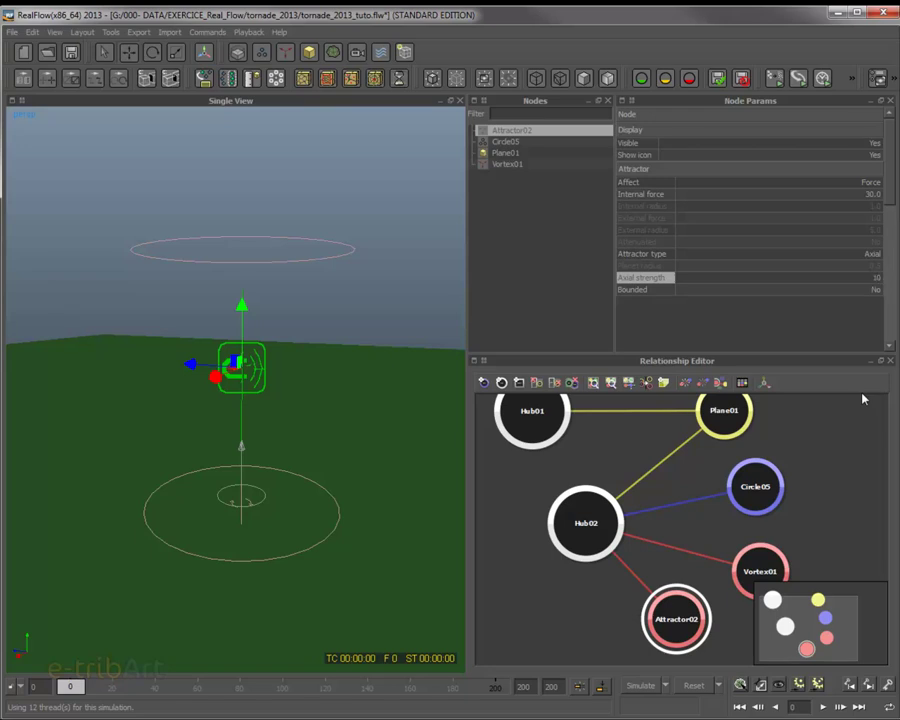
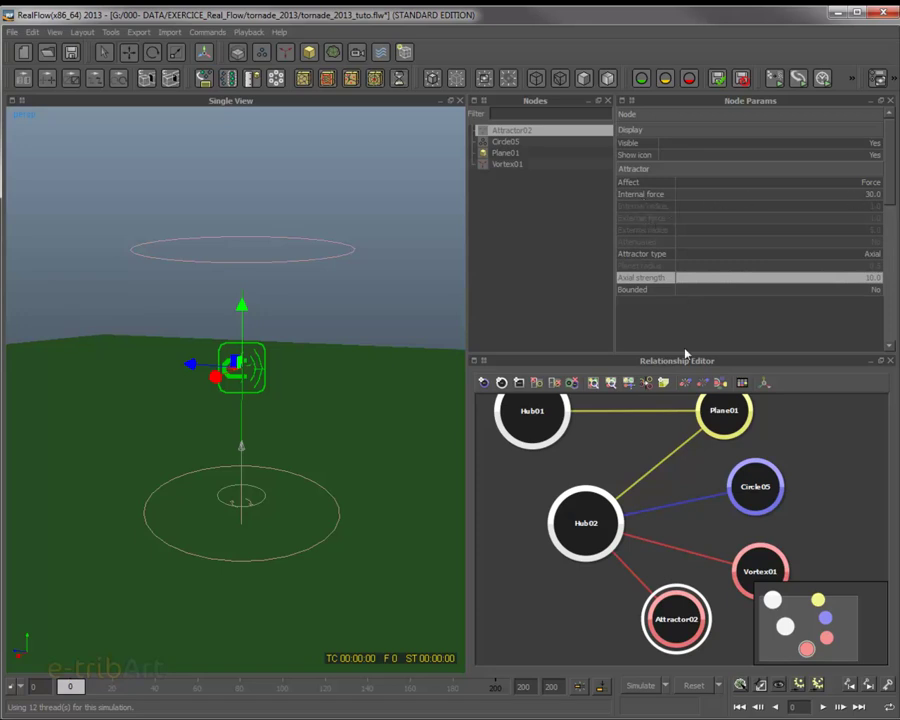
# - Reset the simulation data and run a test simulation to about frame 64, watching the Circle05 particles from above and from the side
pyautogui.click(693, 686)
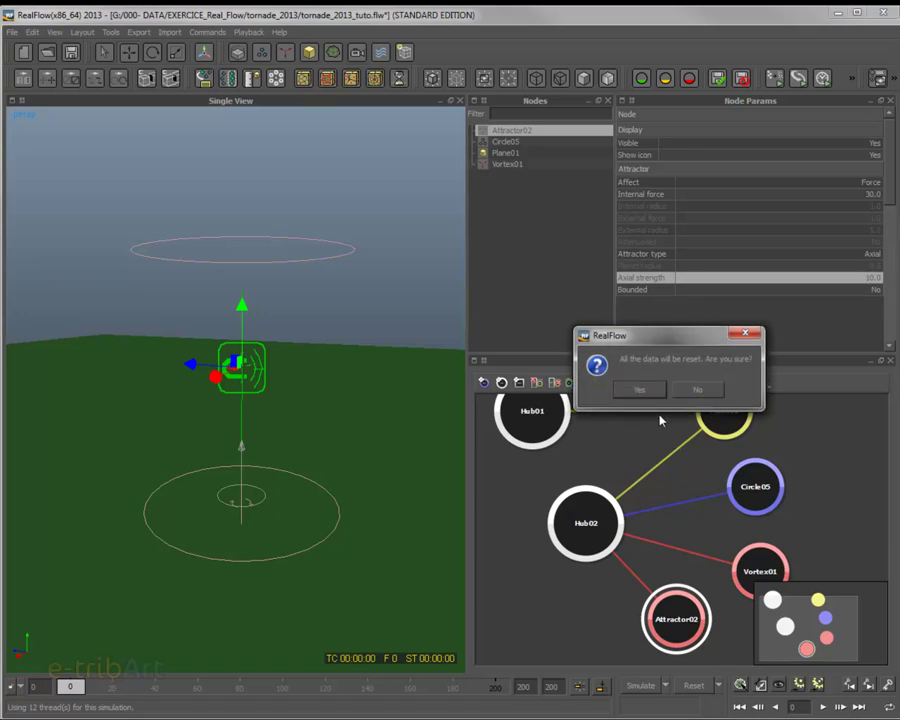
pyautogui.click(637, 388)
pyautogui.click(643, 686)
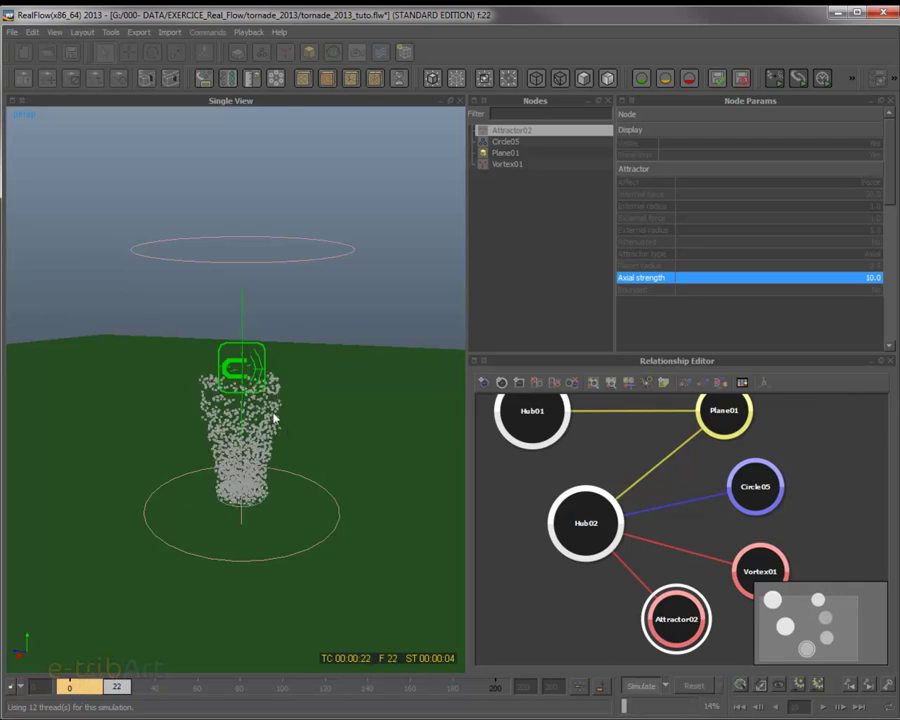
pyautogui.click(273, 470)
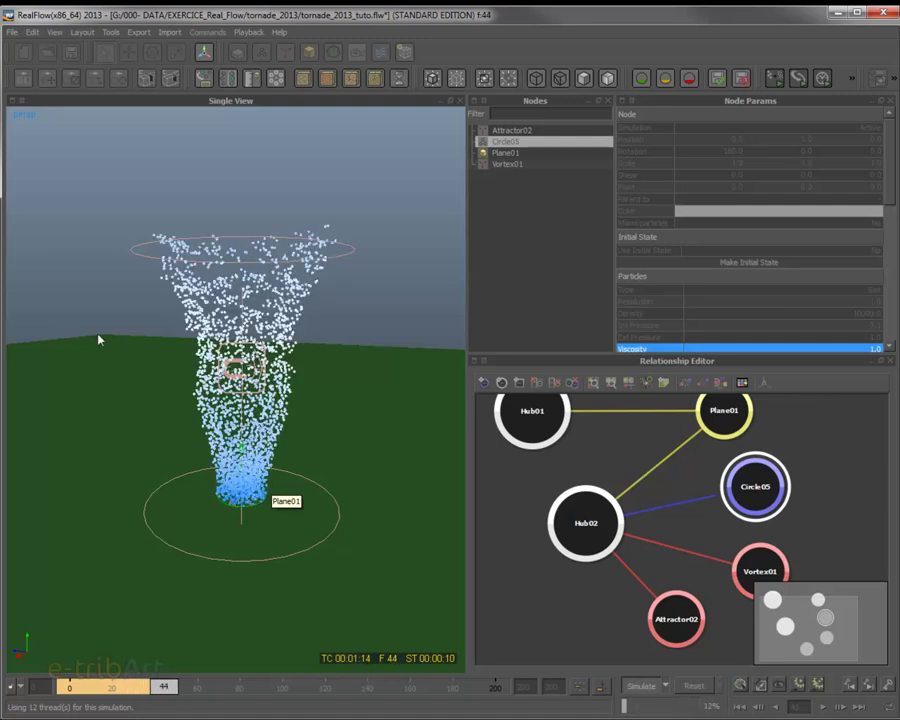
pyautogui.press('1')
pyautogui.press('4')
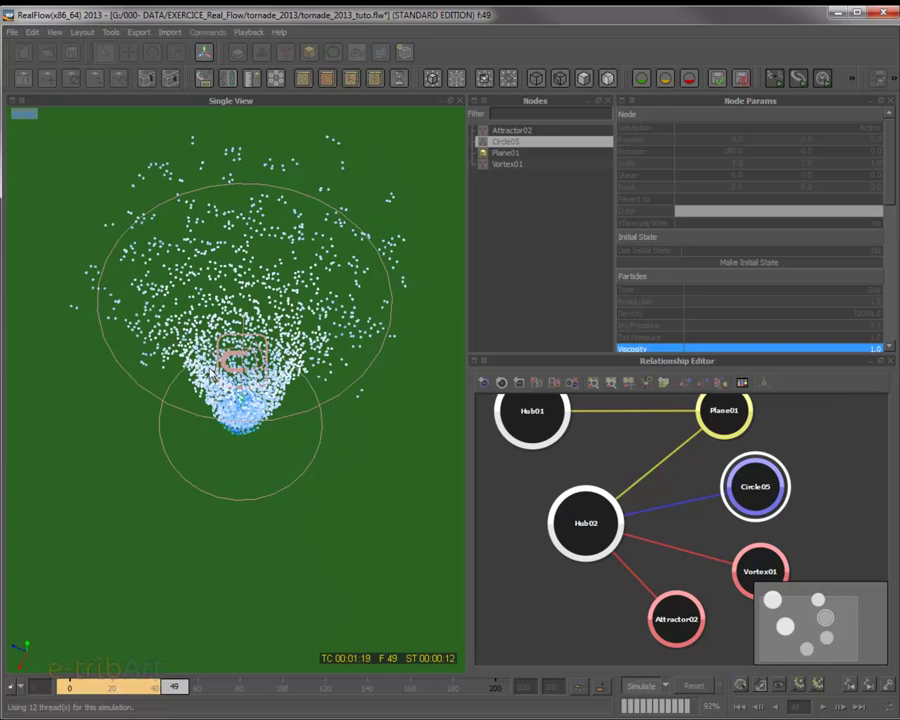
pyautogui.keyDown('alt'); pyautogui.moveTo(263, 411); pyautogui.dragTo(231, 264); pyautogui.keyUp('alt')
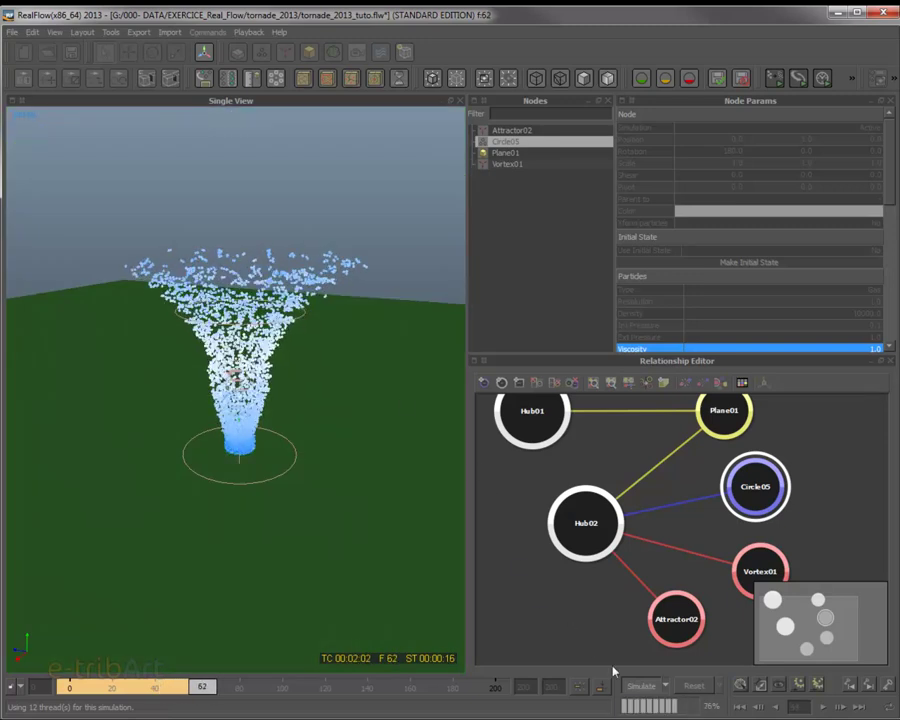
pyautogui.click(655, 686)
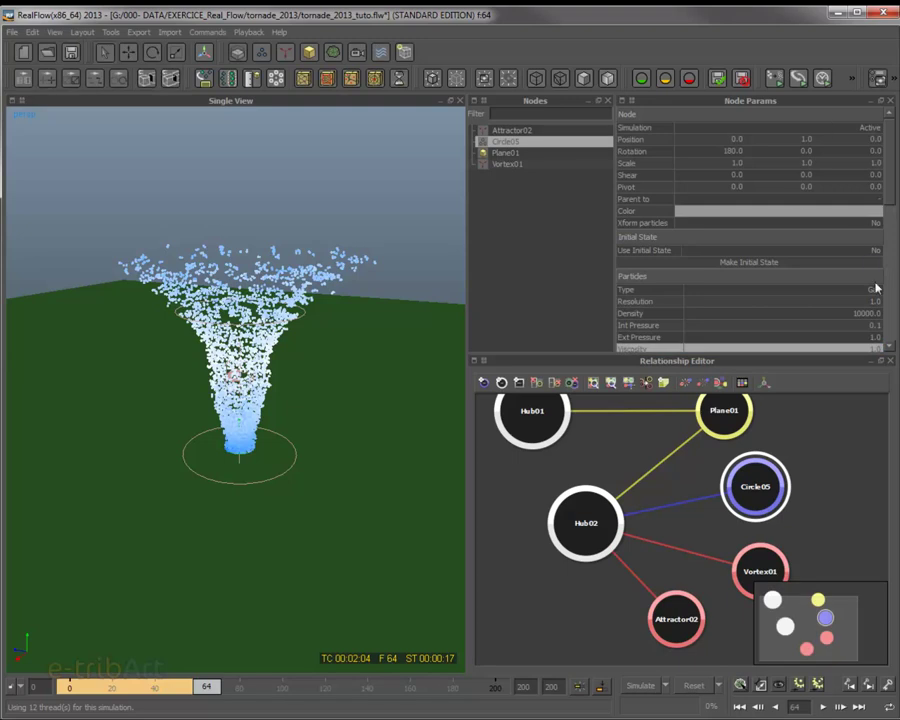
# - Set the Internal force of Attractor02 to 60 and its Axial strength to 20
pyautogui.click(512, 130)
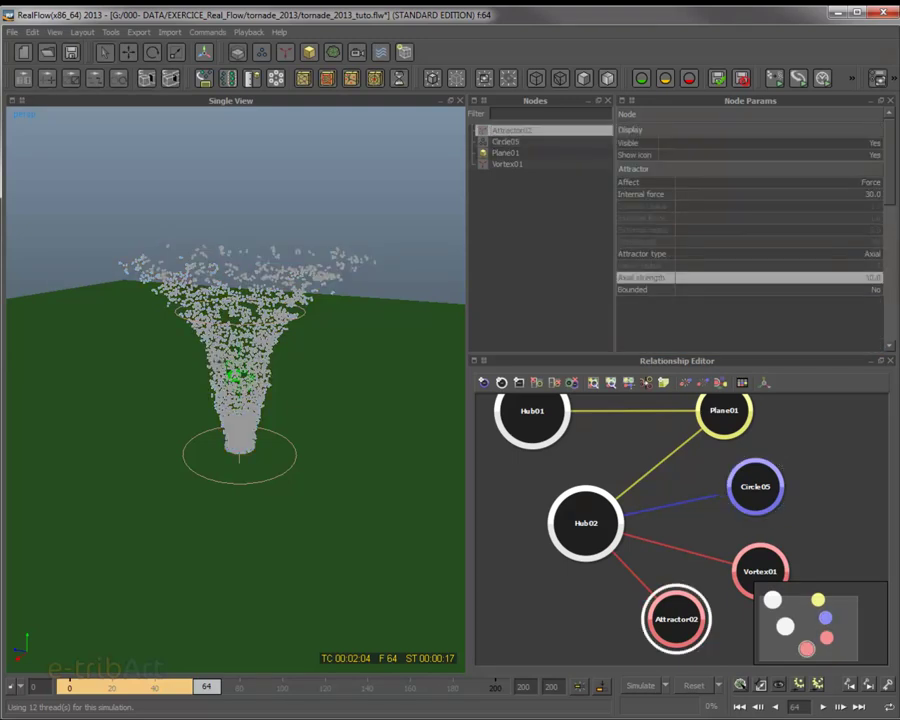
pyautogui.click(874, 194)
pyautogui.write('60')
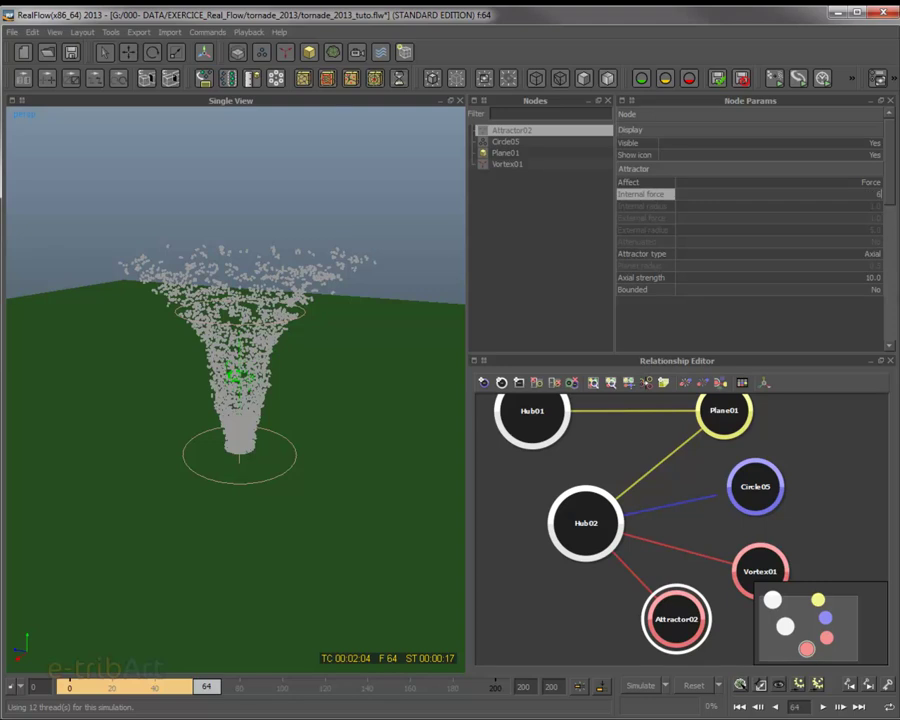
pyautogui.press('Return')
pyautogui.click(874, 277)
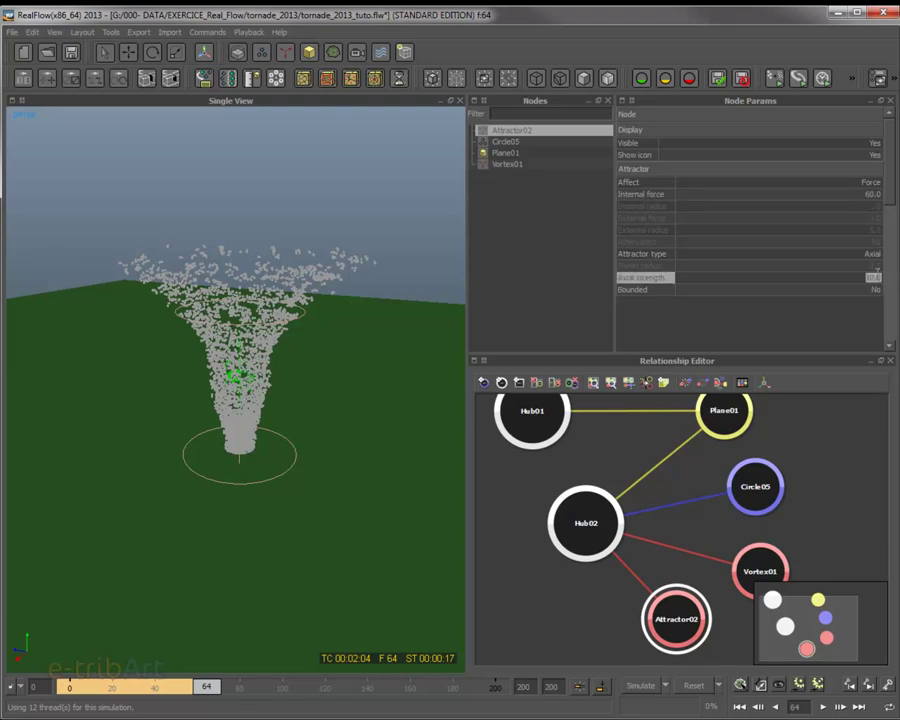
pyautogui.write('20')
pyautogui.press('Return')
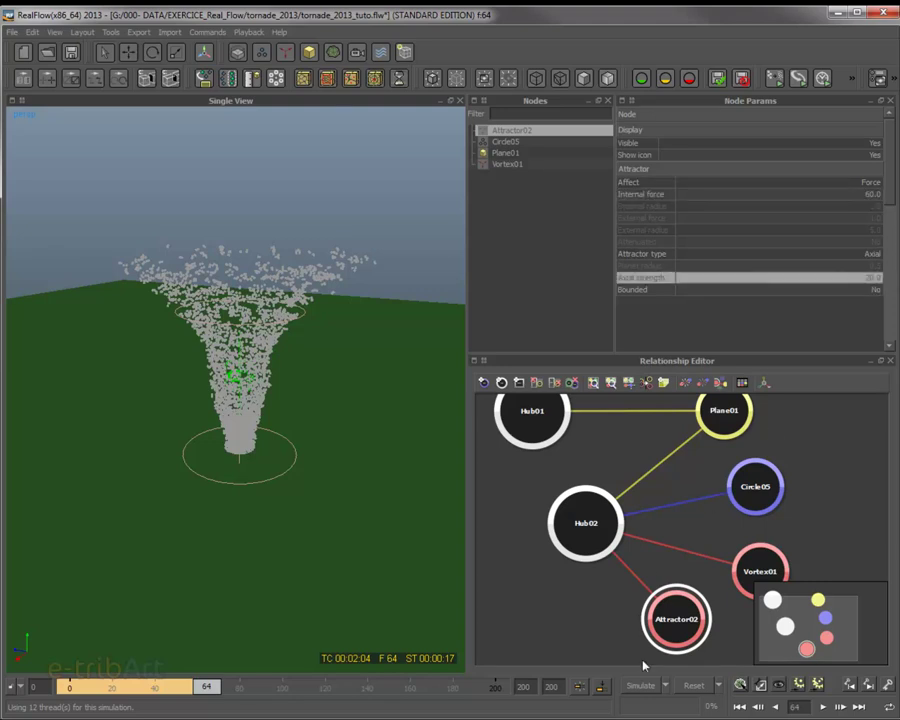
# - Reset the data and simulate the tornado again to about frame 81, examining the Circle05 particles around the vortex circles
pyautogui.click(693, 685)
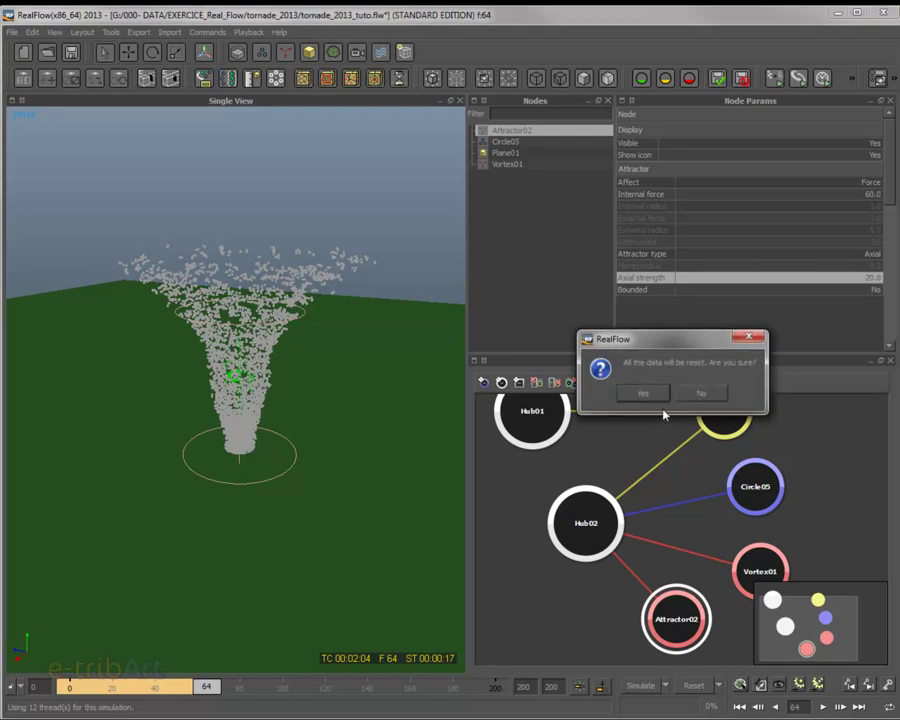
pyautogui.click(643, 393)
pyautogui.click(640, 686)
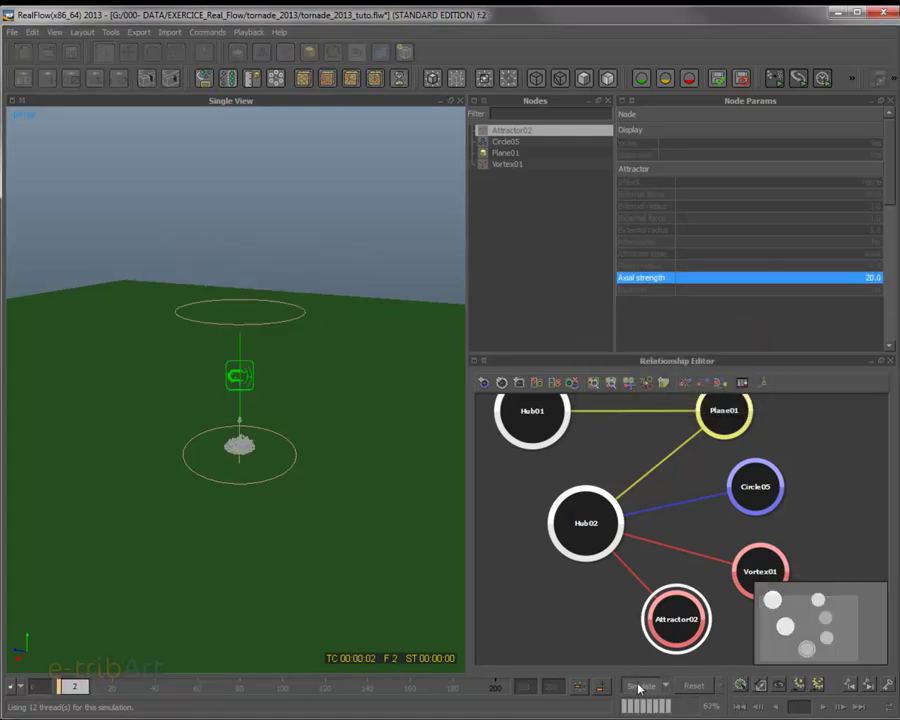
pyautogui.click(245, 490)
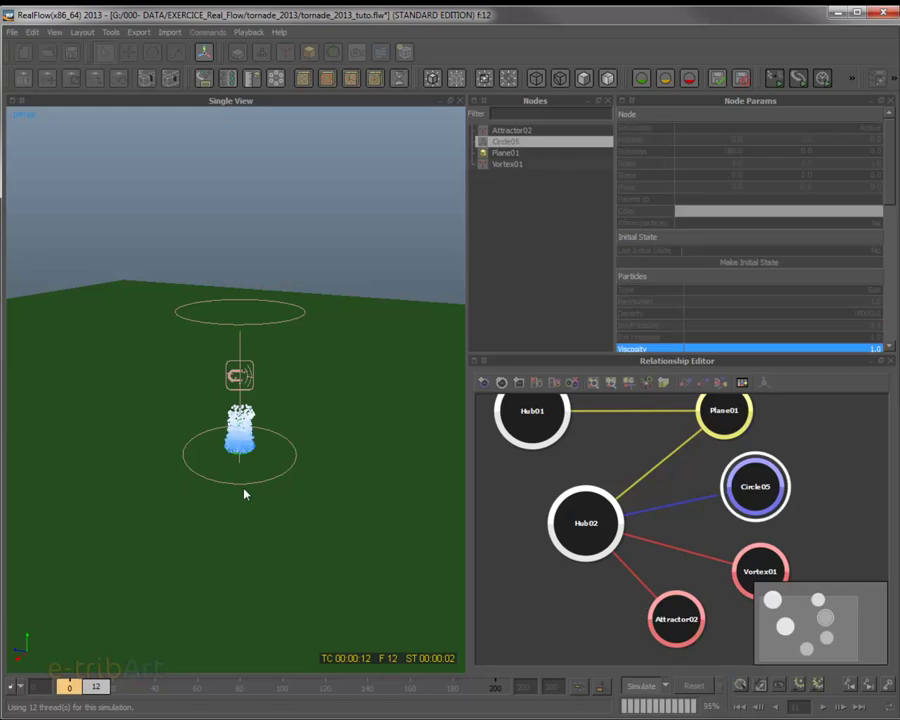
pyautogui.scroll(2, 255, 544)
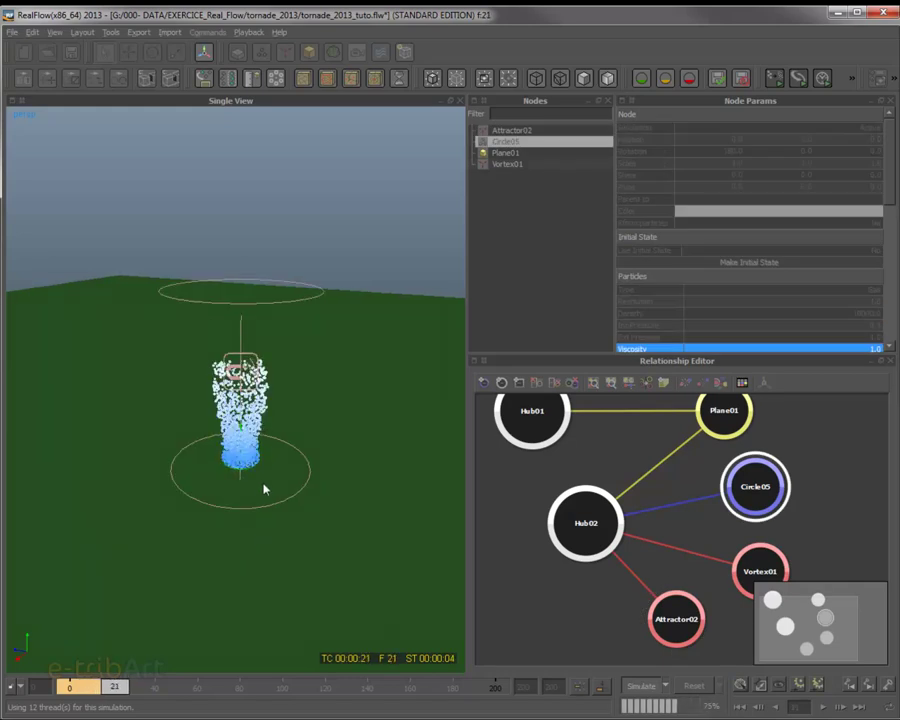
pyautogui.keyDown('alt'); pyautogui.moveTo(262, 482); pyautogui.dragTo(259, 474); pyautogui.keyUp('alt')
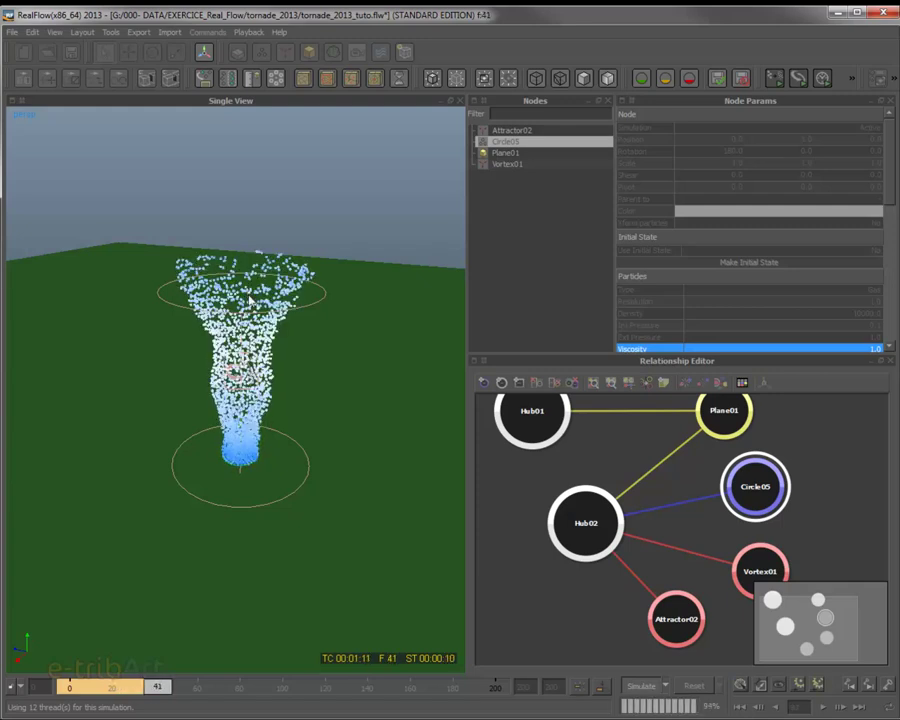
pyautogui.keyDown('alt'); pyautogui.moveTo(293, 311); pyautogui.dragTo(230, 305); pyautogui.keyUp('alt')
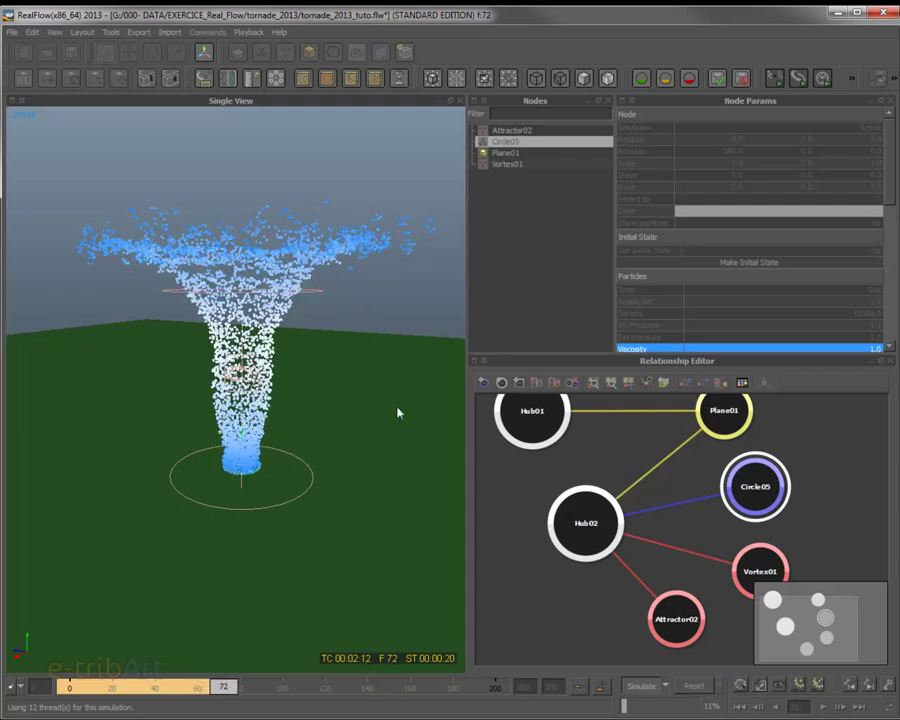
pyautogui.moveTo(301, 368)
pyautogui.keyDown('alt'); pyautogui.mouseDown()
pyautogui.moveTo(305, 422)
pyautogui.moveTo(242, 422)
pyautogui.moveTo(311, 378)
pyautogui.mouseUp(); pyautogui.keyUp('alt')
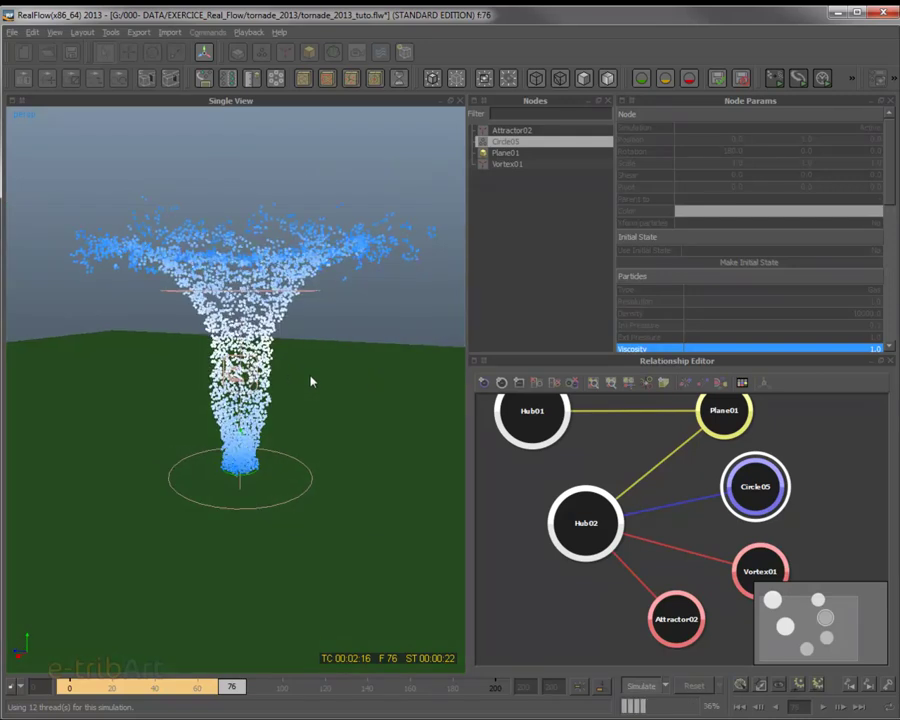
pyautogui.click(648, 686)
# - Go back to frame 60 of the simulated range and examine the tornado's shape up close
pyautogui.keyDown('alt'); pyautogui.moveTo(313, 460); pyautogui.dragTo(295, 484); pyautogui.keyUp('alt')
pyautogui.moveTo(240, 686); pyautogui.dragTo(201, 690)
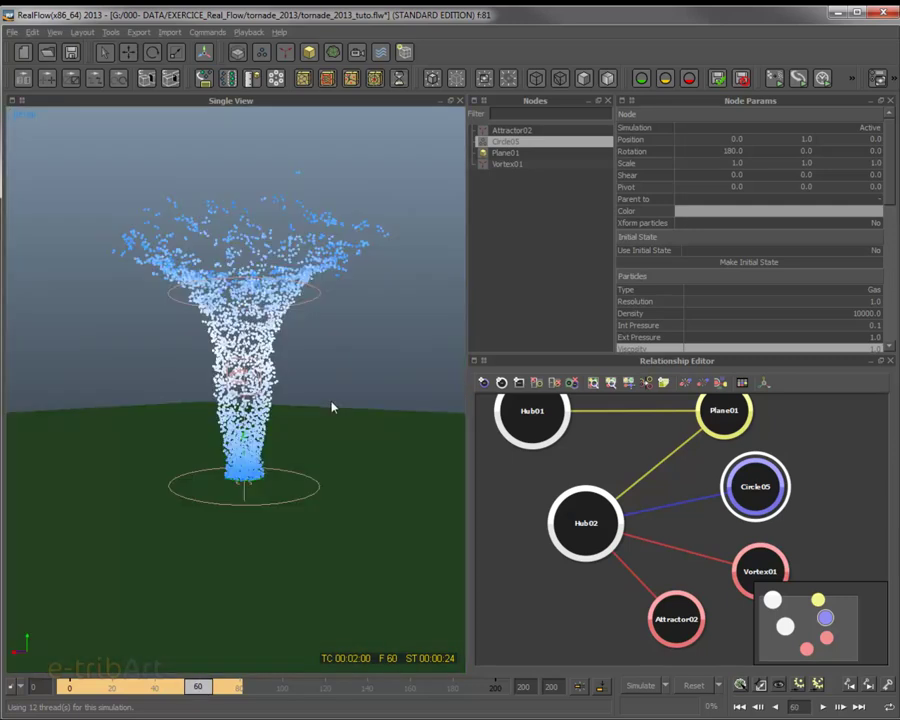
pyautogui.scroll(5, 340, 427)
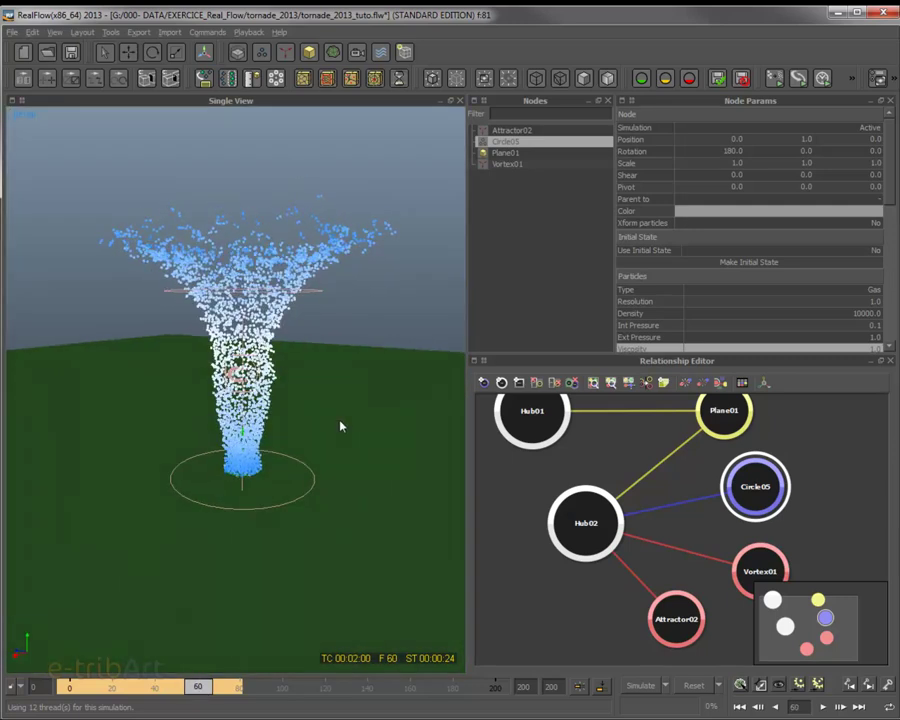
pyautogui.keyDown('alt'); pyautogui.moveTo(340, 427); pyautogui.dragTo(310, 518); pyautogui.keyUp('alt')
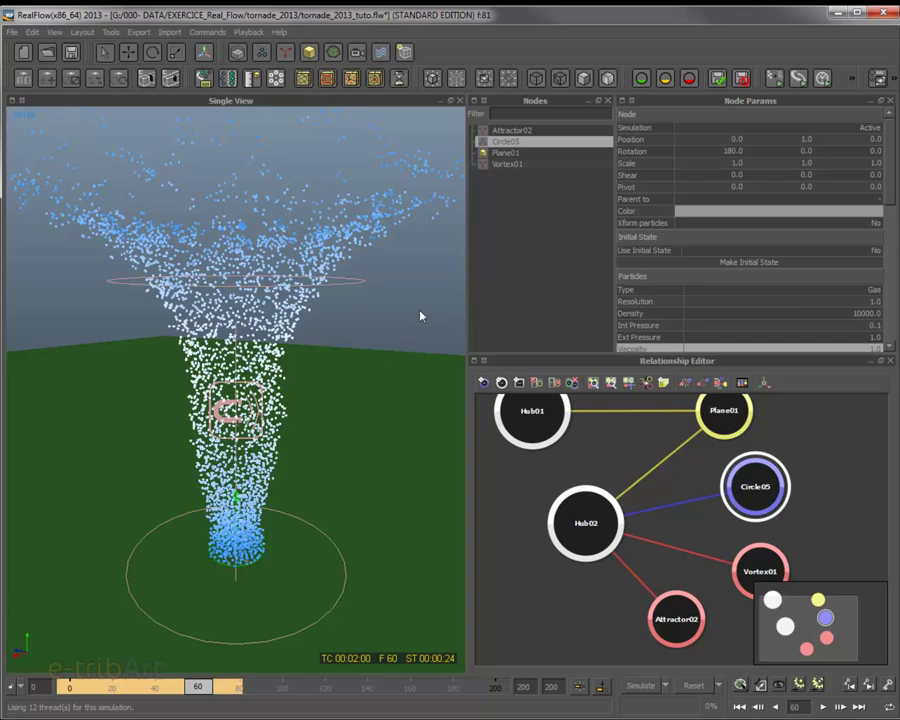
# - Add a k Age daemon to the scene and select it
pyautogui.click(529, 204)
pyautogui.click(285, 52)
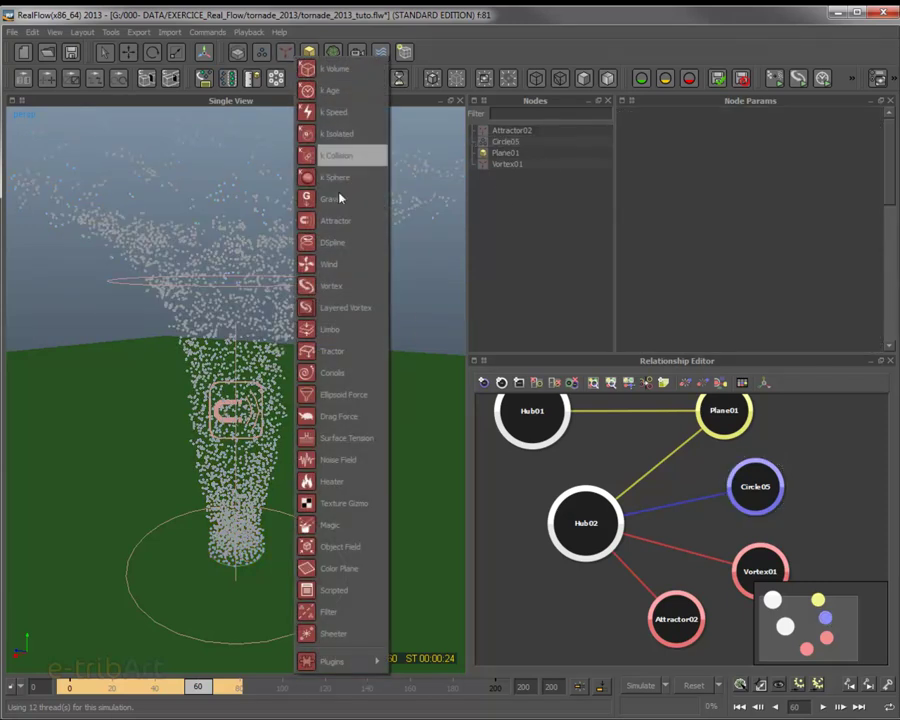
pyautogui.click(349, 88)
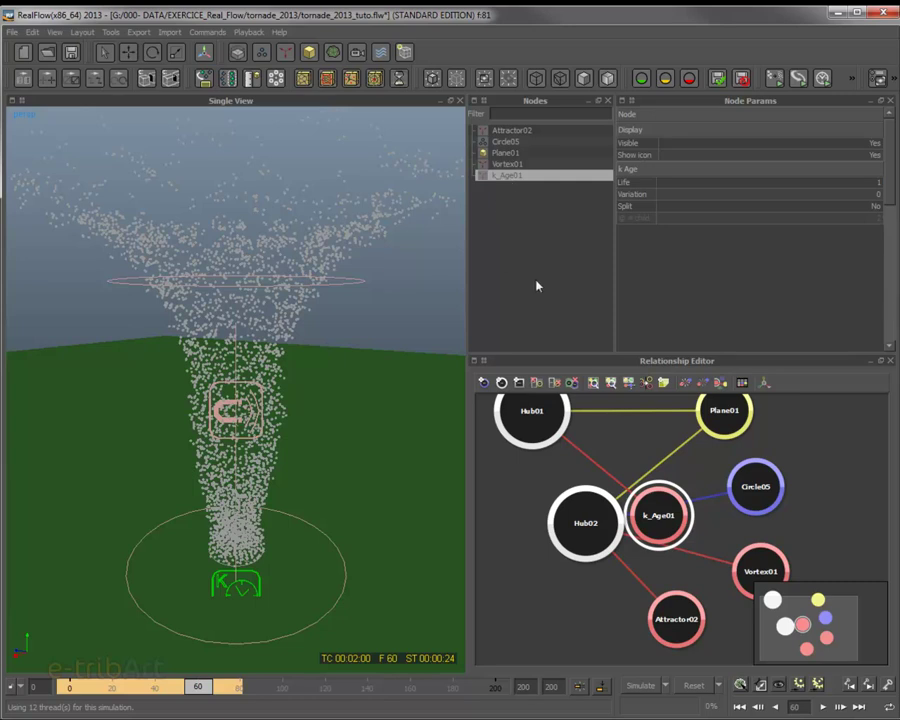
pyautogui.click(537, 240)
pyautogui.click(512, 176)
# - Give k_Age01 a Life of 55 and a Variation of 10, and turn off its visibility and icon
pyautogui.click(879, 183)
pyautogui.write('55')
pyautogui.press('Return')
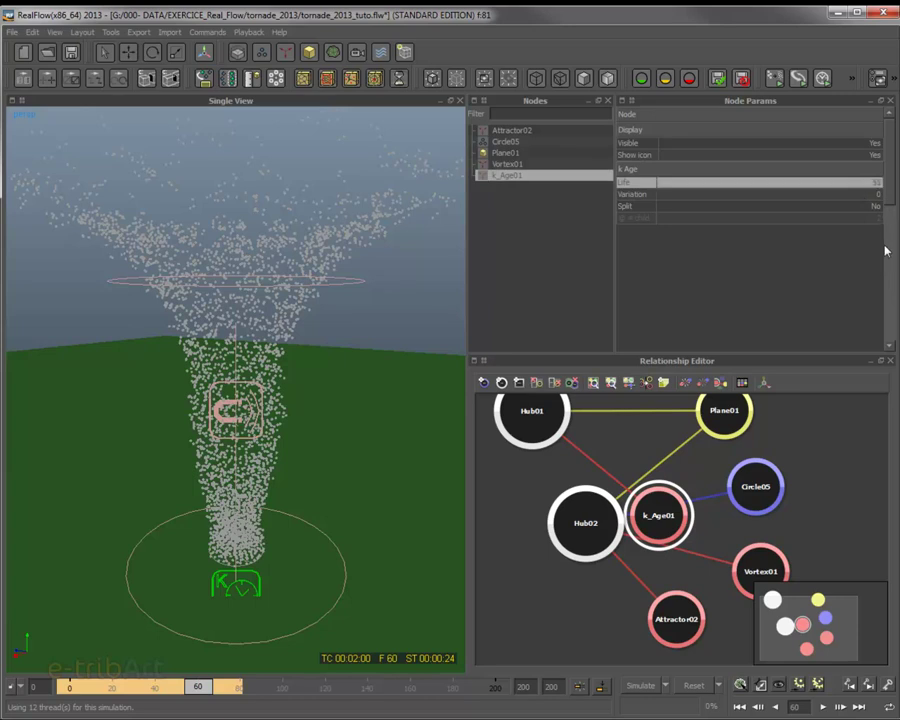
pyautogui.click(877, 195)
pyautogui.write('1')
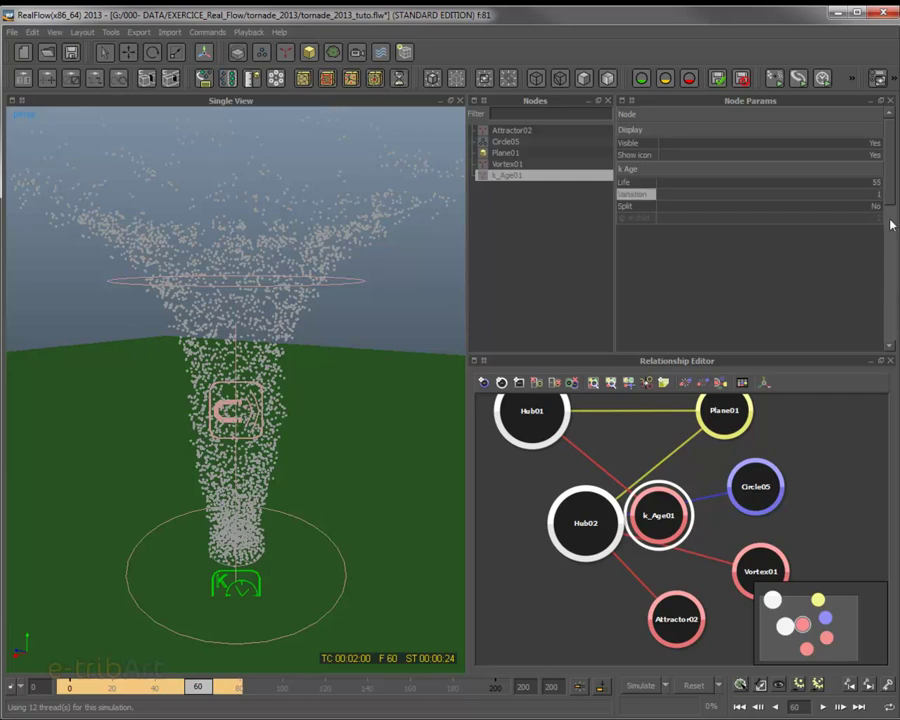
pyautogui.write('0')
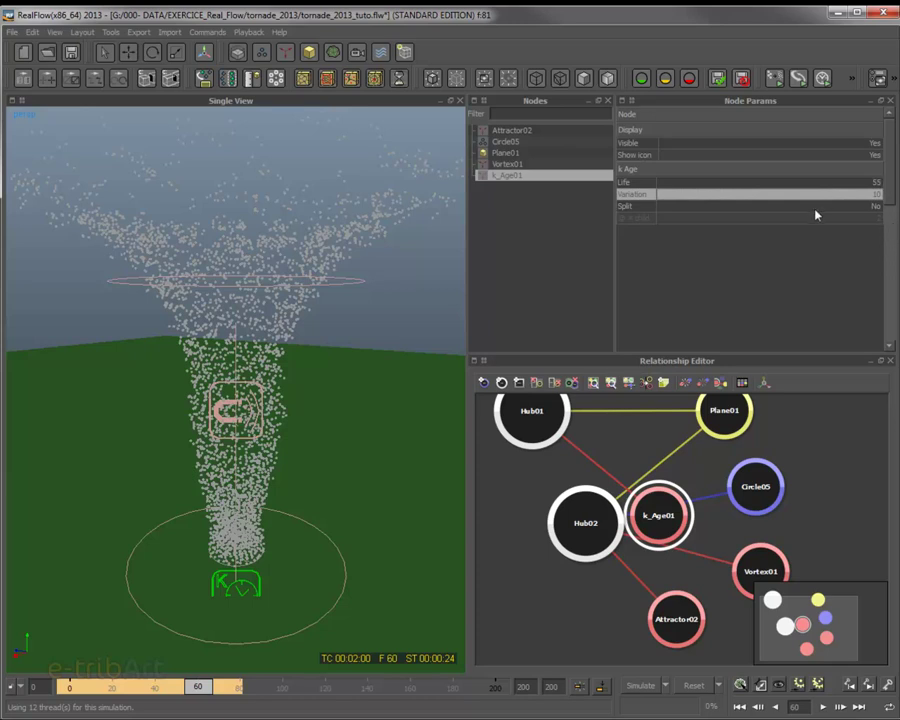
pyautogui.doubleClick(871, 155)
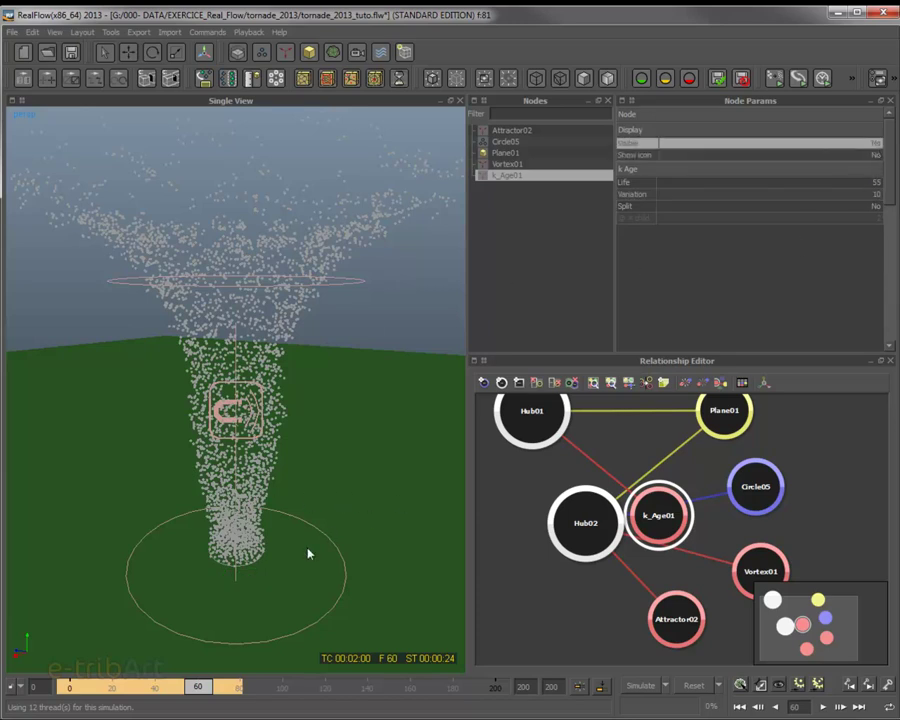
# - Relink k_Age01 from Hub01 to Hub02 and place its node below Hub02
pyautogui.moveTo(648, 508); pyautogui.dragTo(506, 541)
pyautogui.click(540, 507)
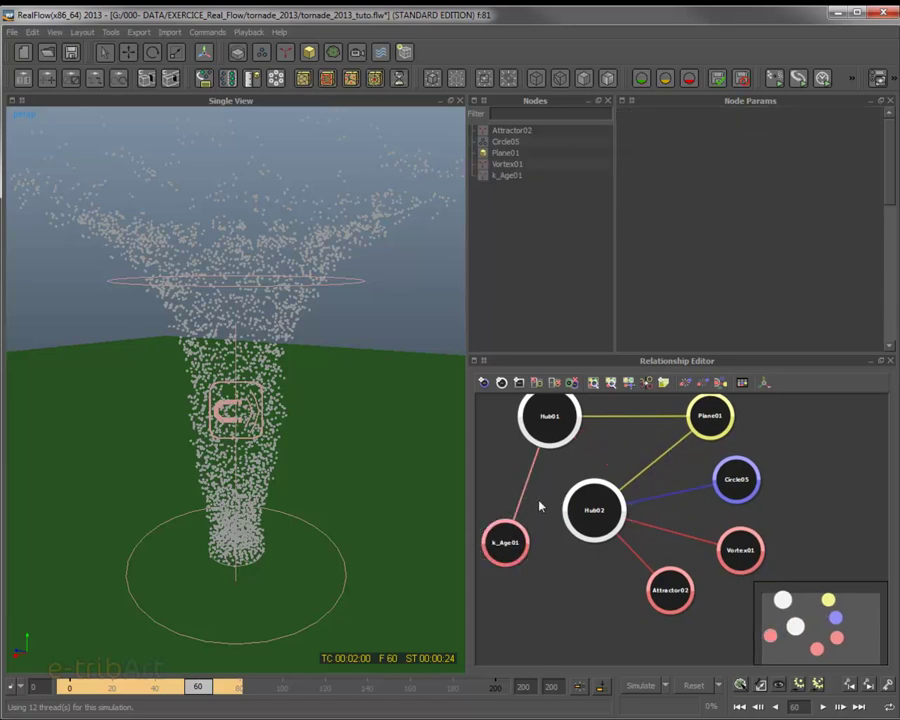
pyautogui.press('Delete')
pyautogui.click(514, 542)
pyautogui.moveTo(624, 518)
pyautogui.mouseDown()
pyautogui.moveTo(575, 537)
pyautogui.moveTo(616, 496)
pyautogui.mouseUp()
pyautogui.moveTo(509, 544); pyautogui.dragTo(592, 590)
# - Tidy the Vortex01, Attractor02 and Circle05 nodes into an arc around Hub02
pyautogui.moveTo(733, 568); pyautogui.dragTo(722, 564)
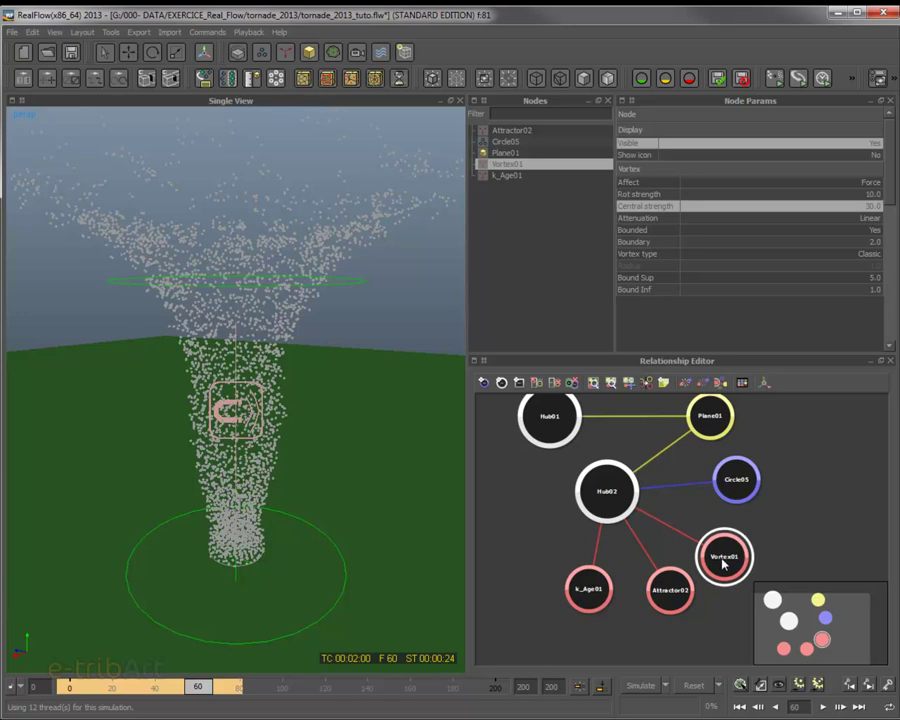
pyautogui.moveTo(670, 592); pyautogui.dragTo(664, 588)
pyautogui.moveTo(732, 490); pyautogui.dragTo(728, 503)
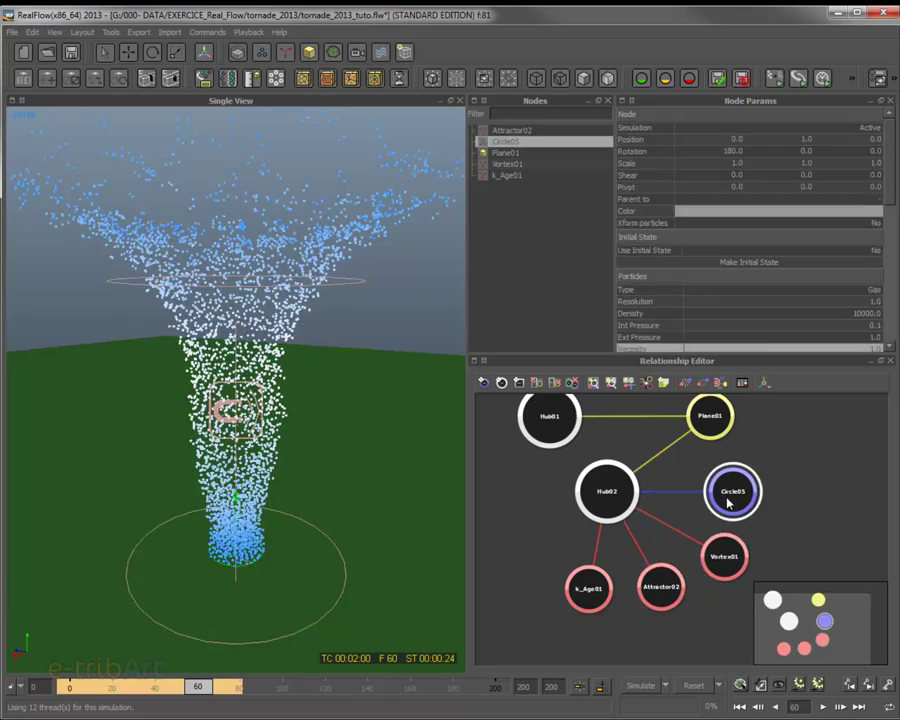
# - Reset the simulation data and open the Life and Variation values of k_Age01 for editing
pyautogui.click(690, 688)
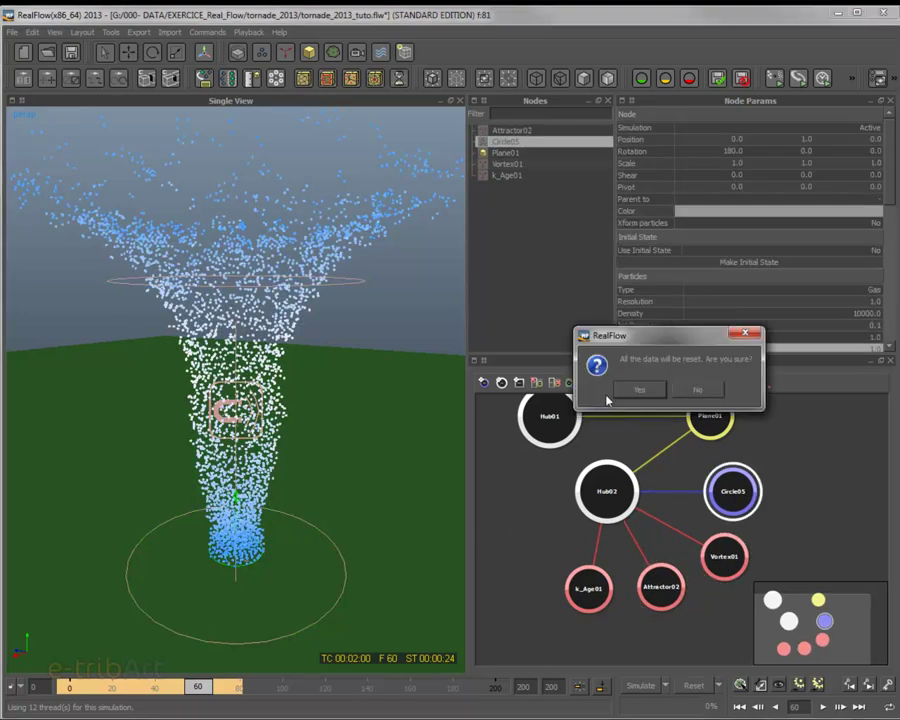
pyautogui.click(630, 390)
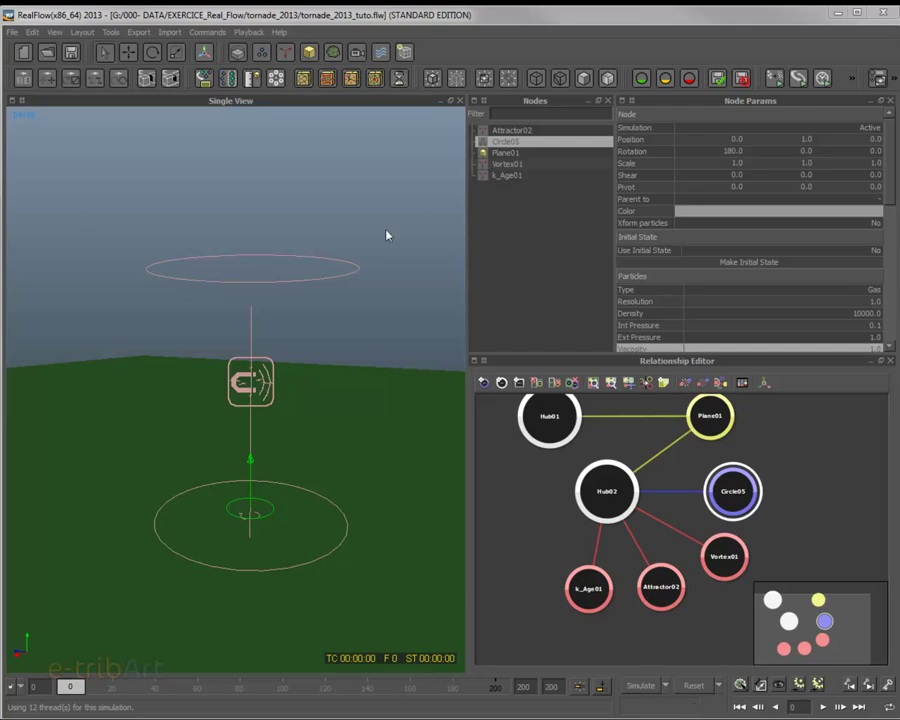
pyautogui.click(507, 176)
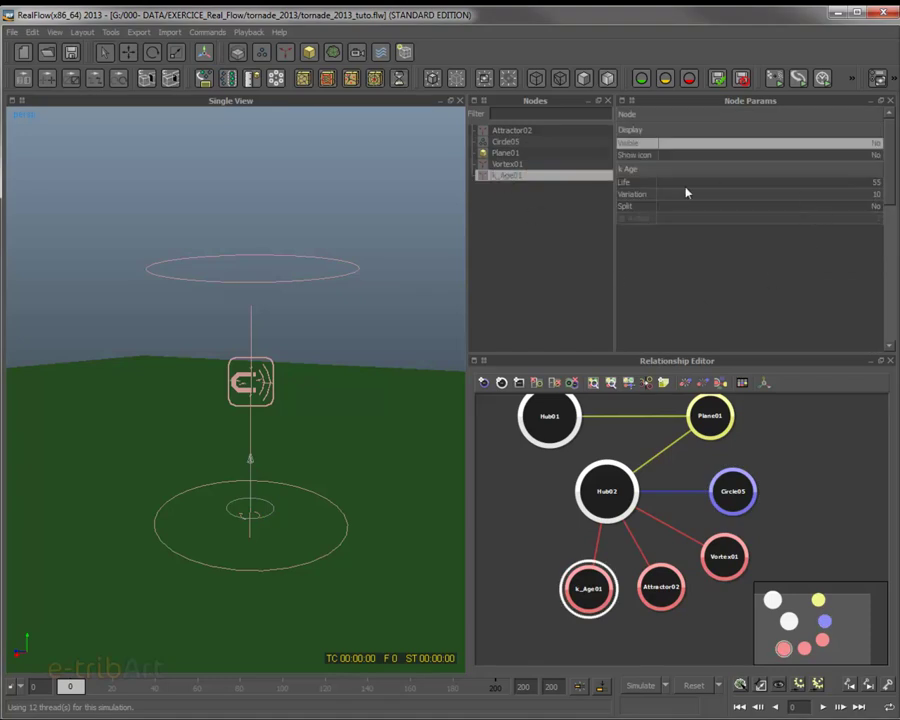
pyautogui.doubleClick(805, 183)
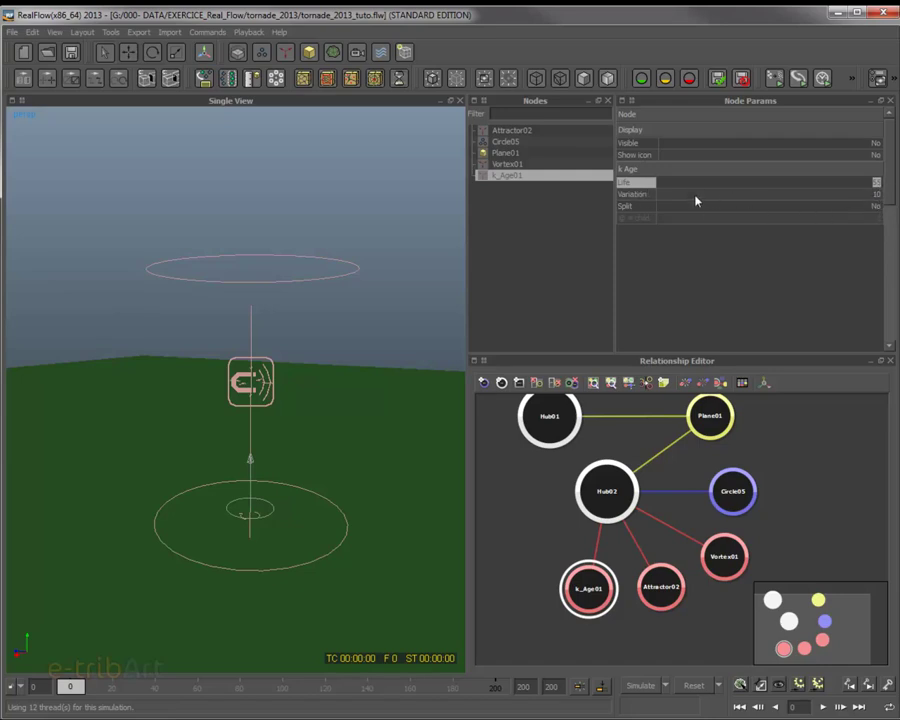
pyautogui.press('Tab')
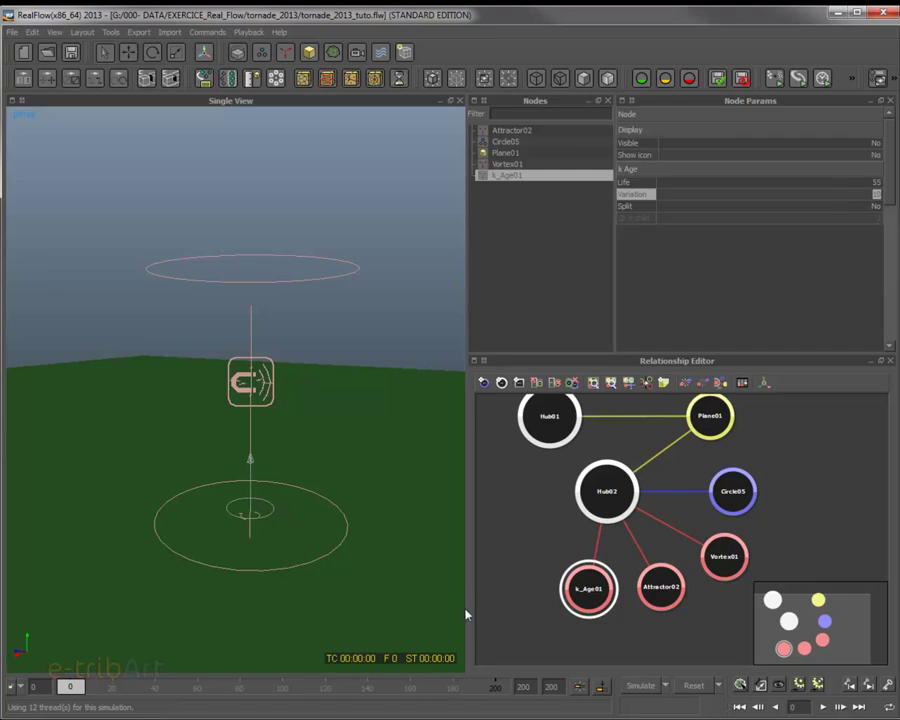
# - Reset the simulation data and simulate up to frame 180, examining the particle tornado from several angles with Circle05 selected
pyautogui.click(691, 687)
pyautogui.click(641, 392)
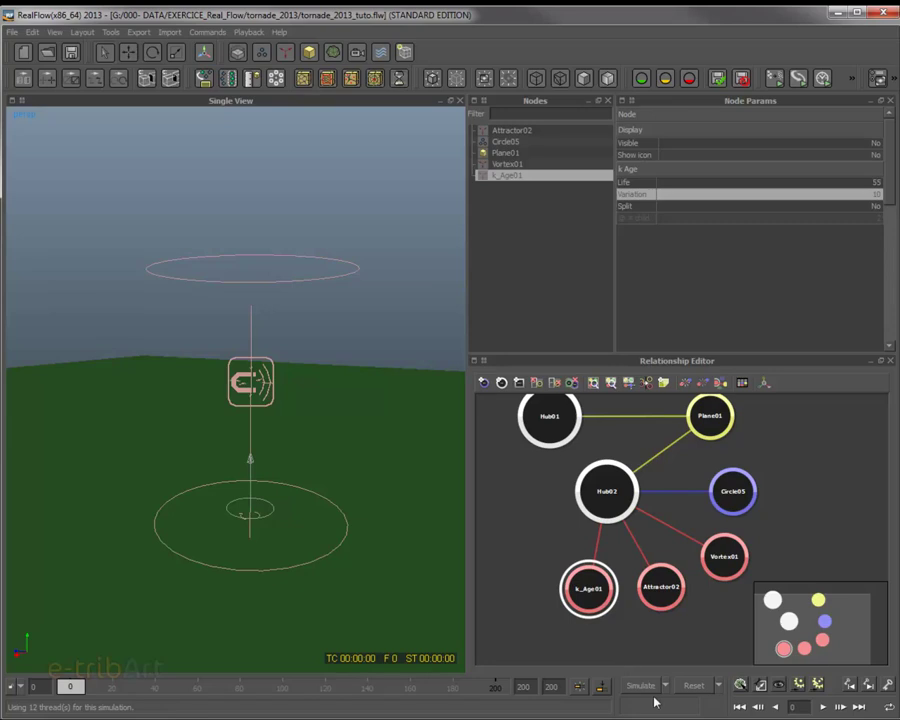
pyautogui.click(642, 689)
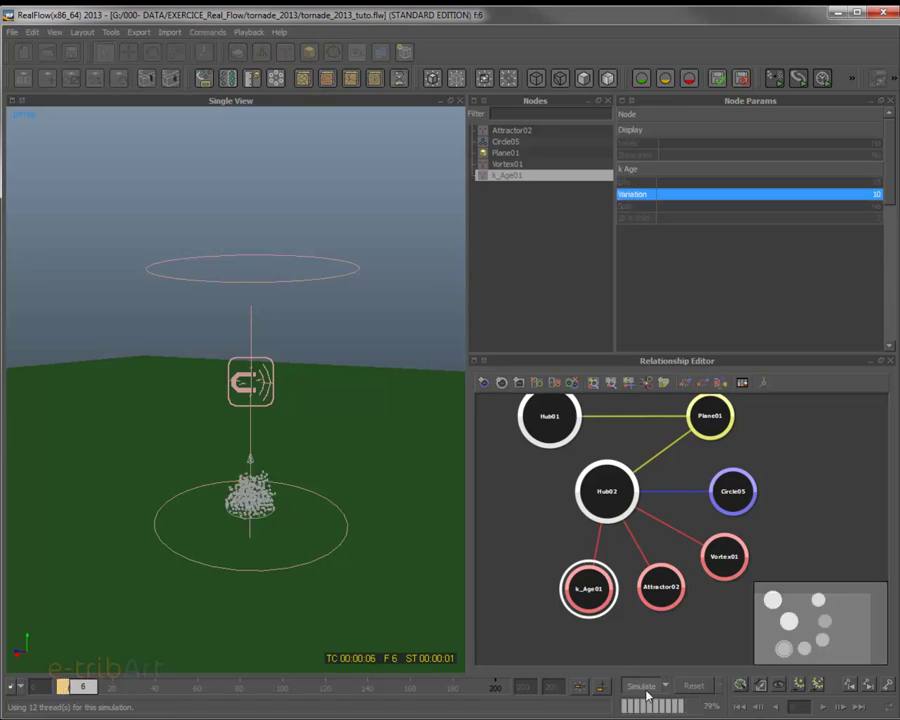
pyautogui.click(259, 486)
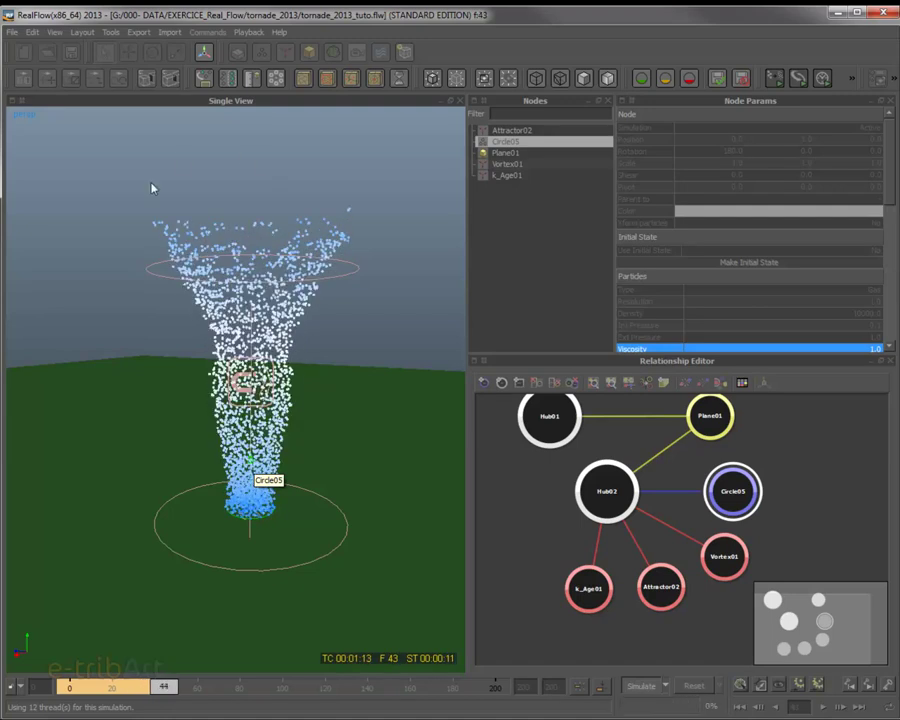
pyautogui.keyDown('alt'); pyautogui.moveTo(215, 160); pyautogui.dragTo(204, 183); pyautogui.keyUp('alt')
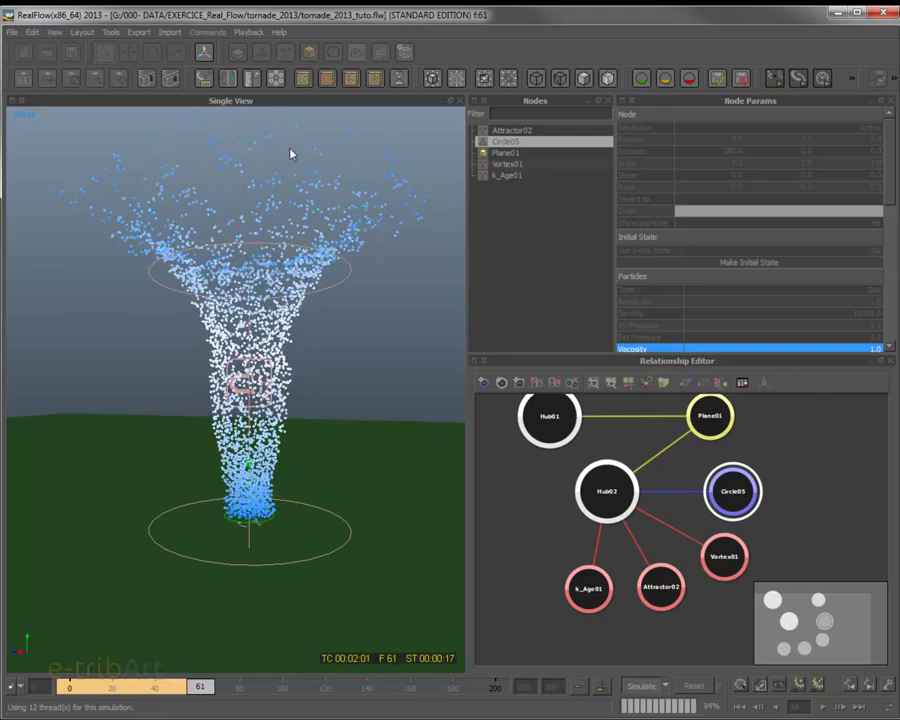
pyautogui.moveTo(307, 209)
pyautogui.keyDown('alt'); pyautogui.mouseDown()
pyautogui.moveTo(309, 275)
pyautogui.moveTo(315, 241)
pyautogui.moveTo(301, 209)
pyautogui.mouseUp(); pyautogui.keyUp('alt')
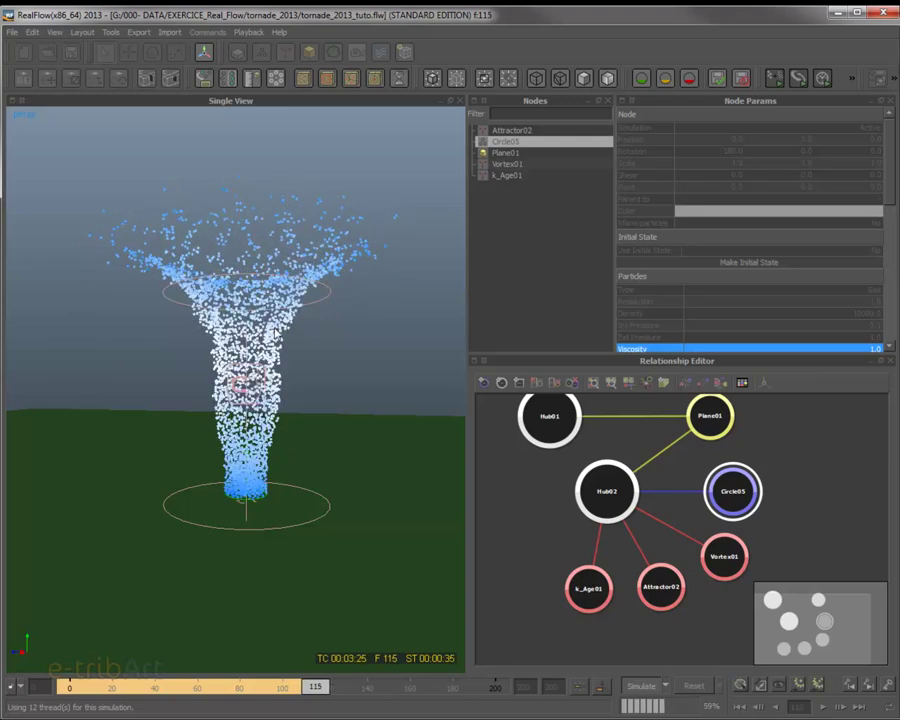
pyautogui.keyDown('alt'); pyautogui.moveTo(268, 315); pyautogui.dragTo(248, 380); pyautogui.keyUp('alt')
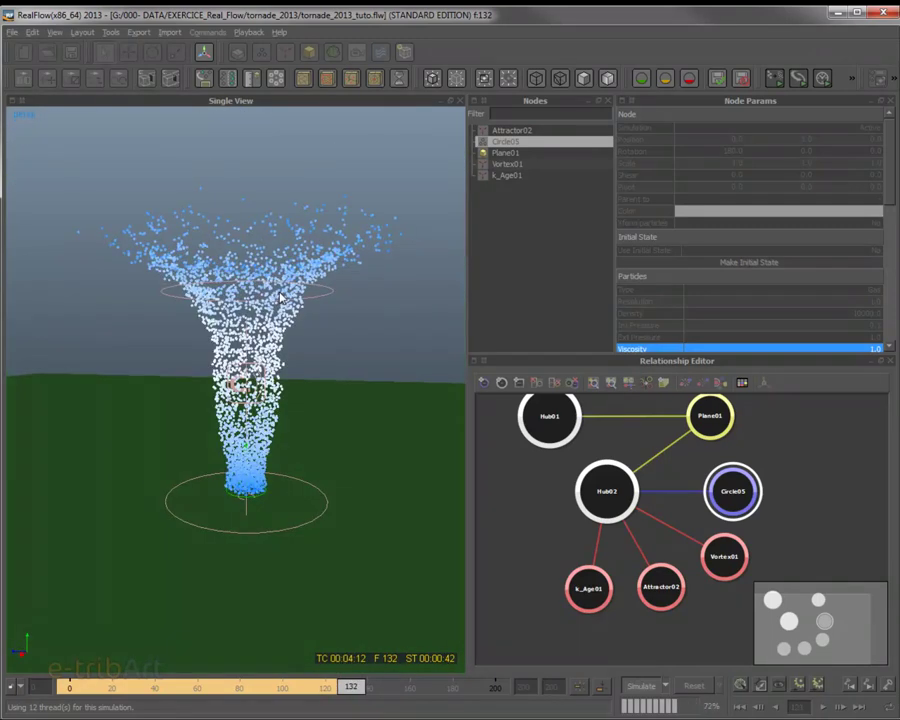
pyautogui.click(505, 164)
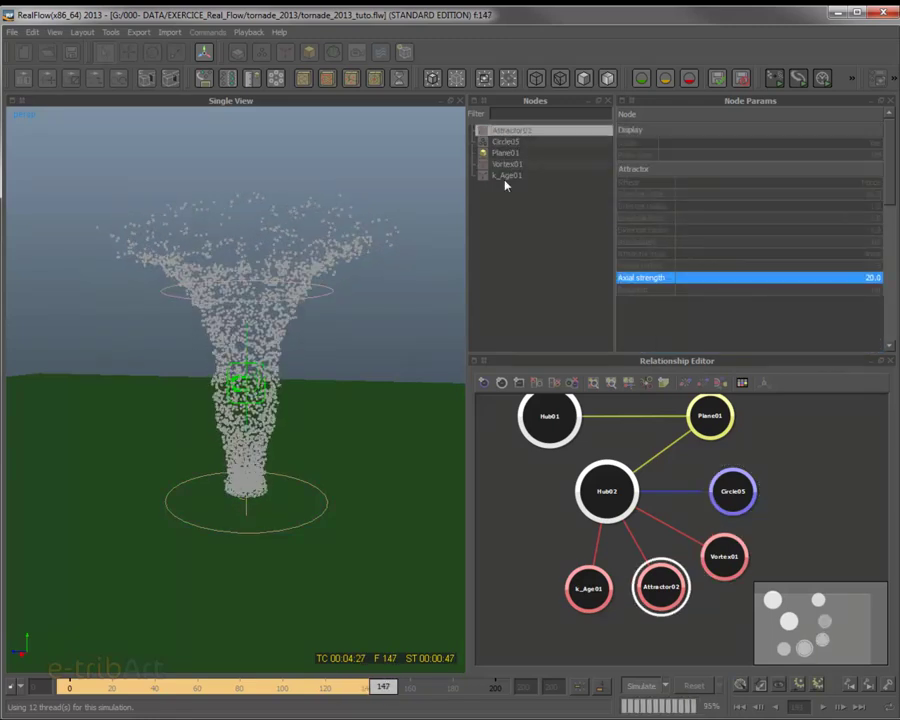
pyautogui.click(505, 176)
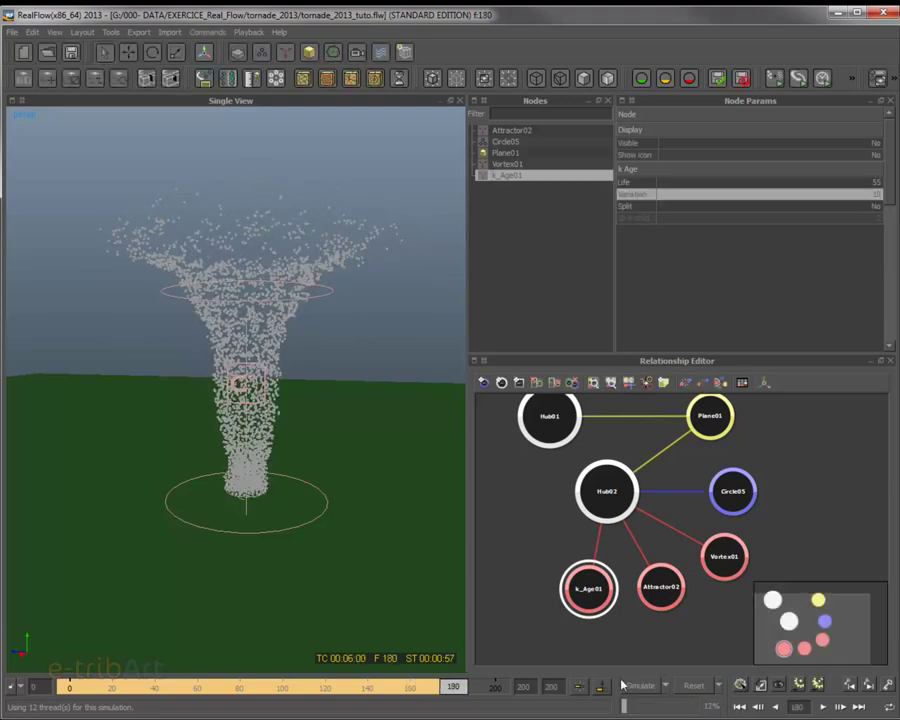
pyautogui.click(282, 341)
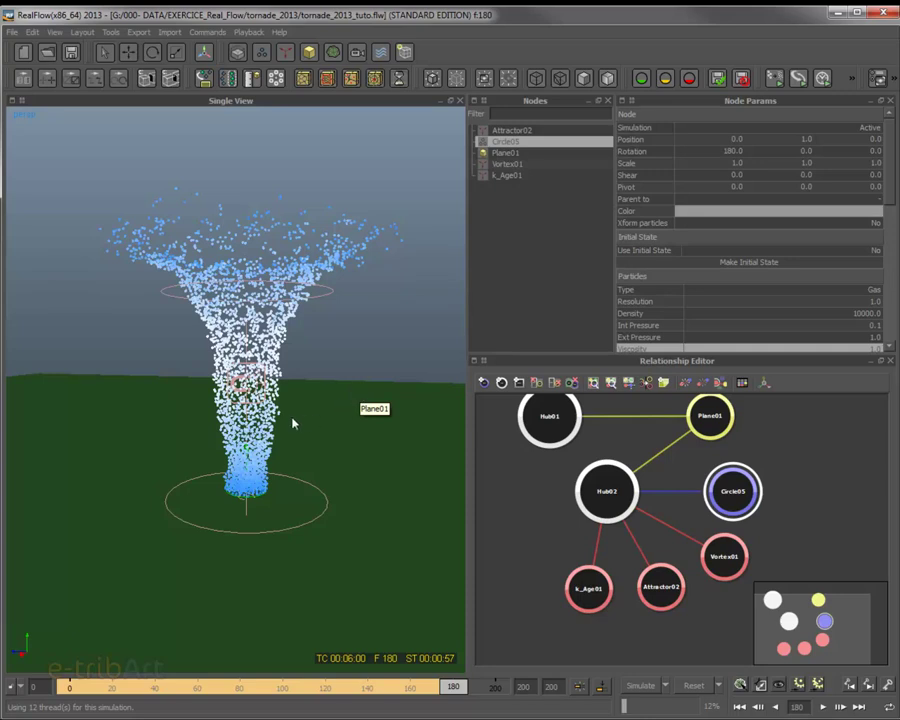
# - Reset the simulation data and simulate again up to frame 25
pyautogui.click(690, 686)
pyautogui.click(636, 389)
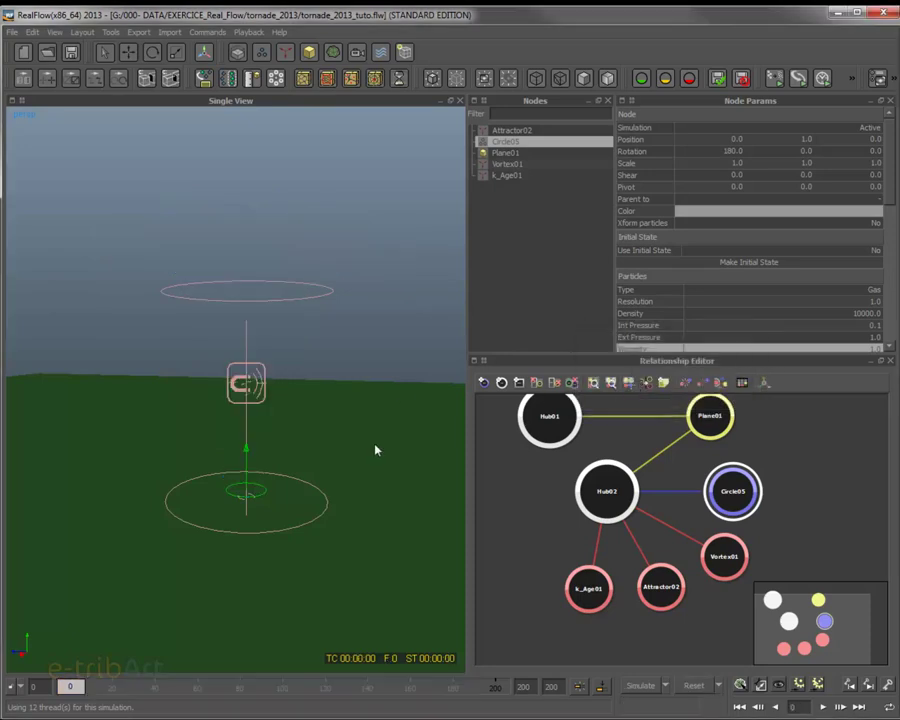
pyautogui.click(645, 686)
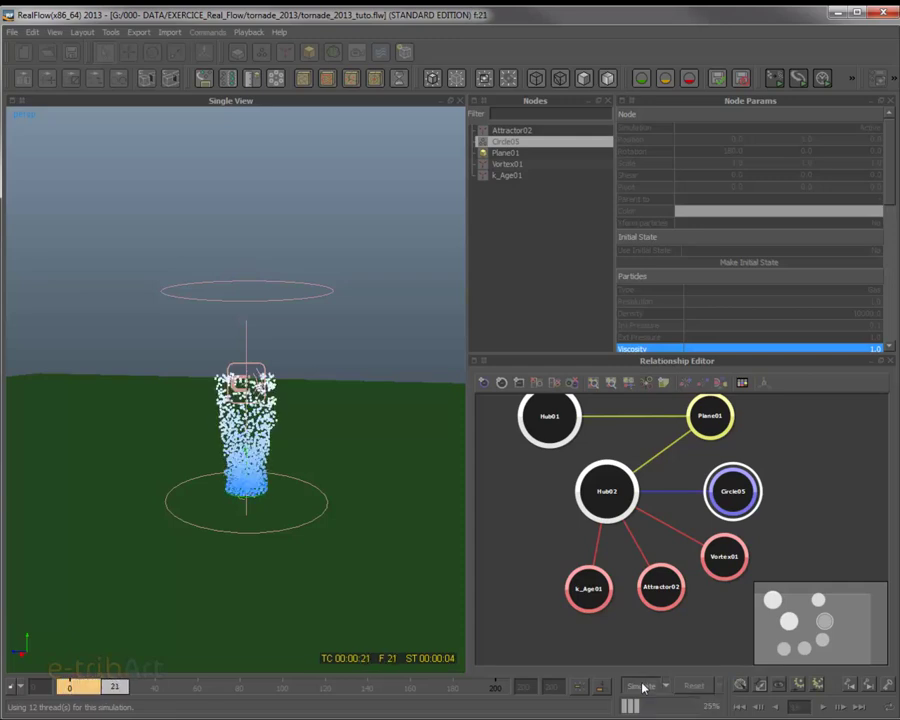
pyautogui.click(643, 687)
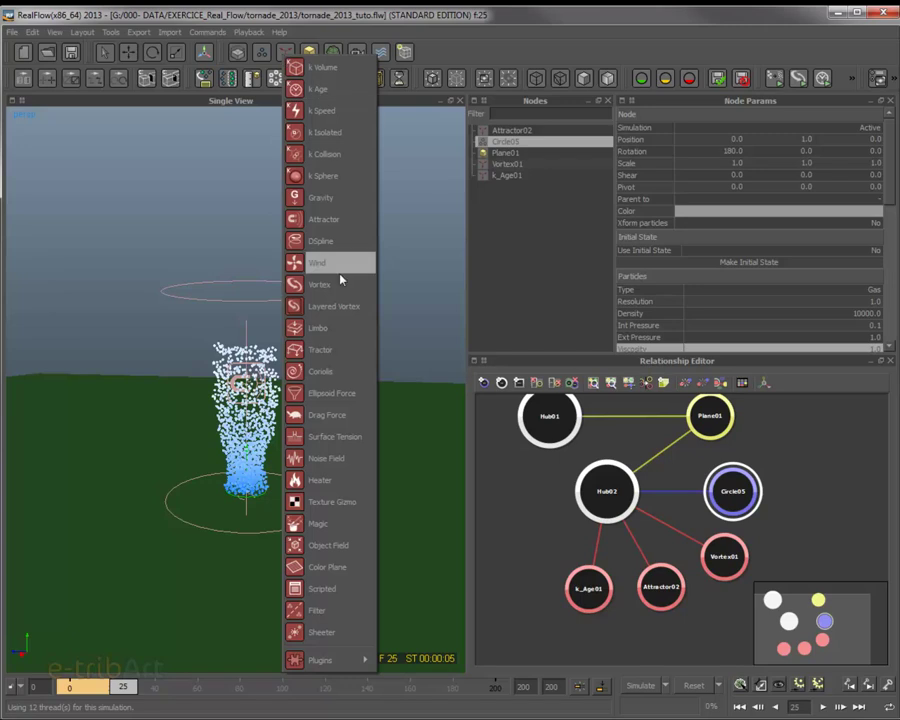
# - Add a Gravity daemon and raise it vertically to the level of the upper vortex circle
pyautogui.click(330, 198)
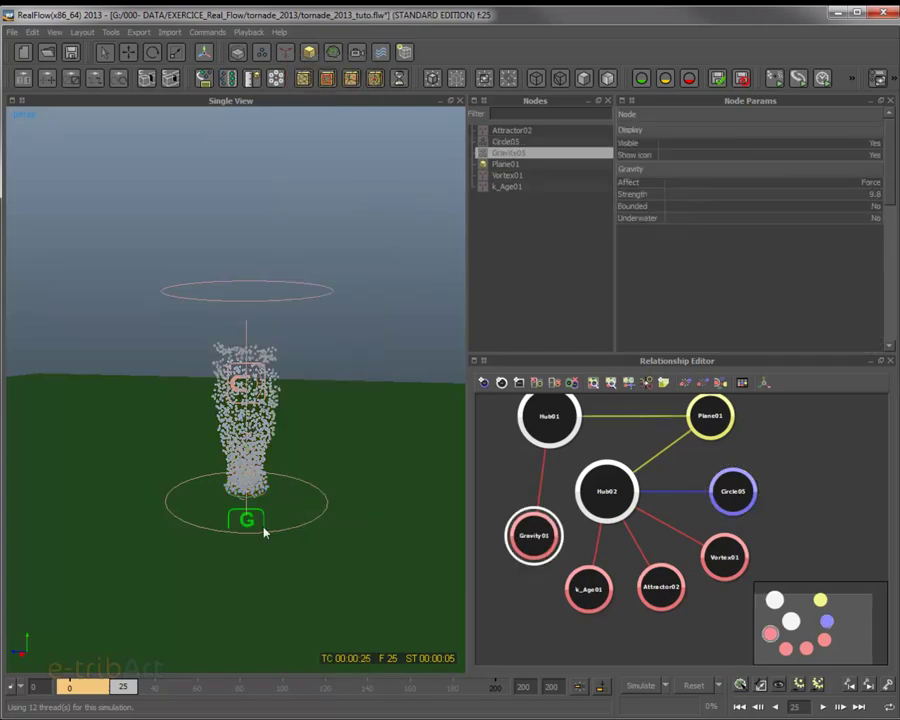
pyautogui.press('w')
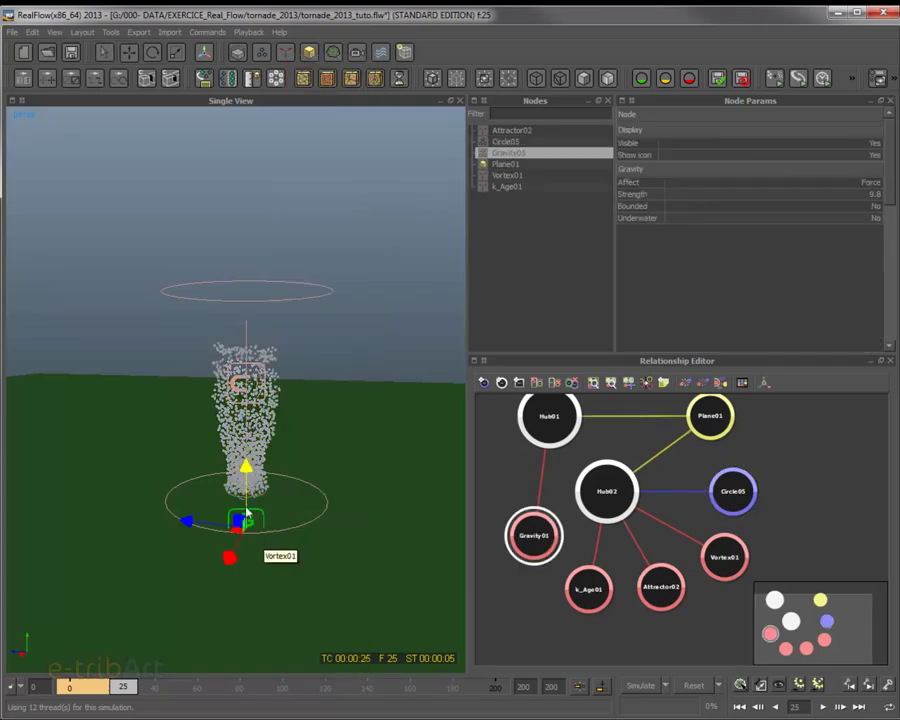
pyautogui.moveTo(245, 461); pyautogui.dragTo(253, 215)
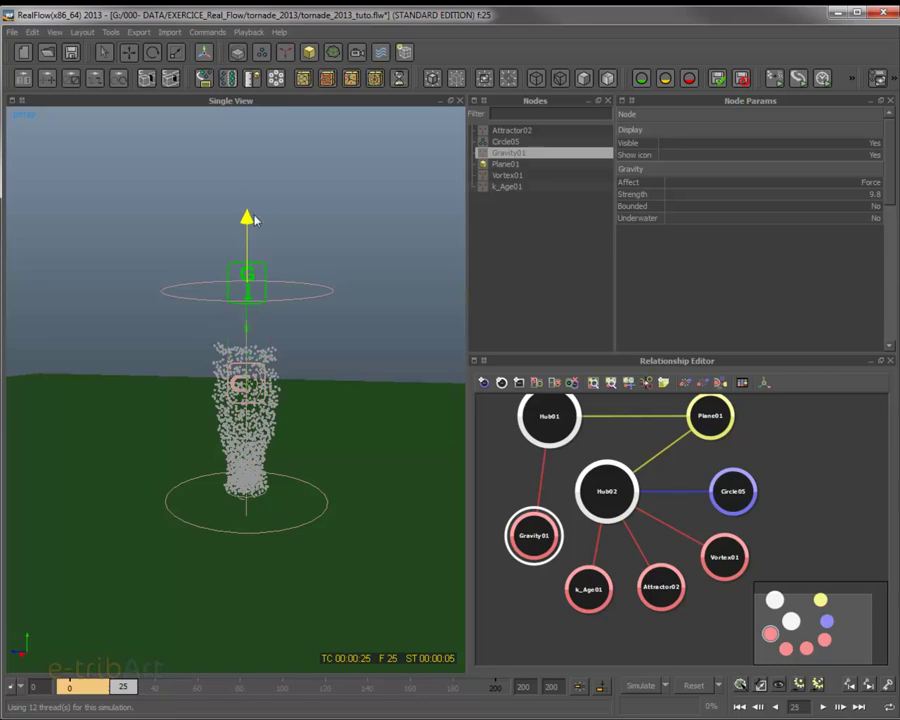
# - Relink Gravity01 from Hub01 to Hub02 in the node graph
pyautogui.moveTo(519, 476); pyautogui.dragTo(551, 494)
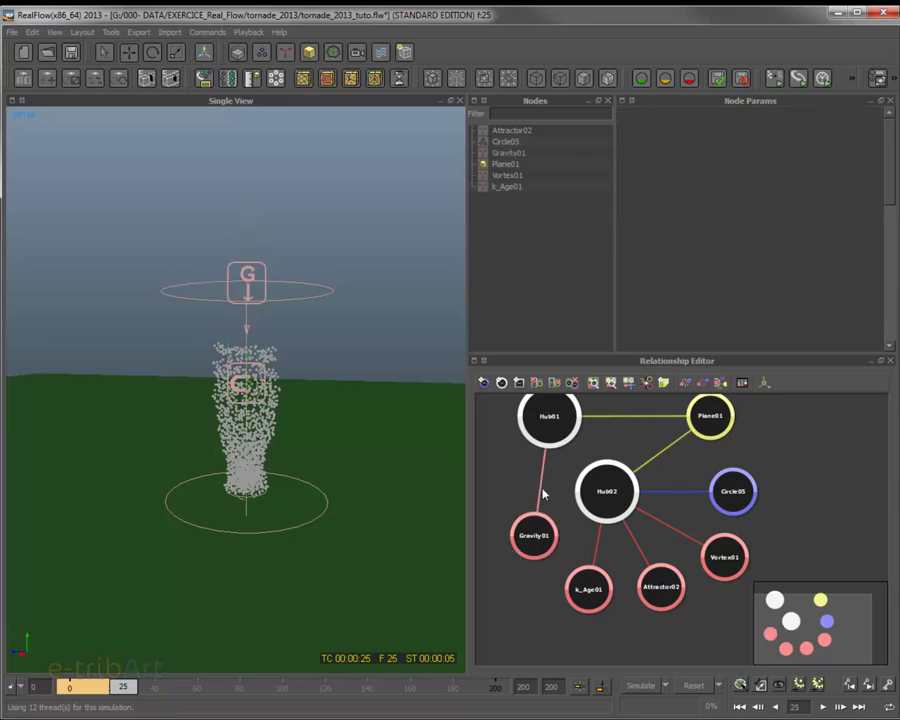
pyautogui.click(533, 536)
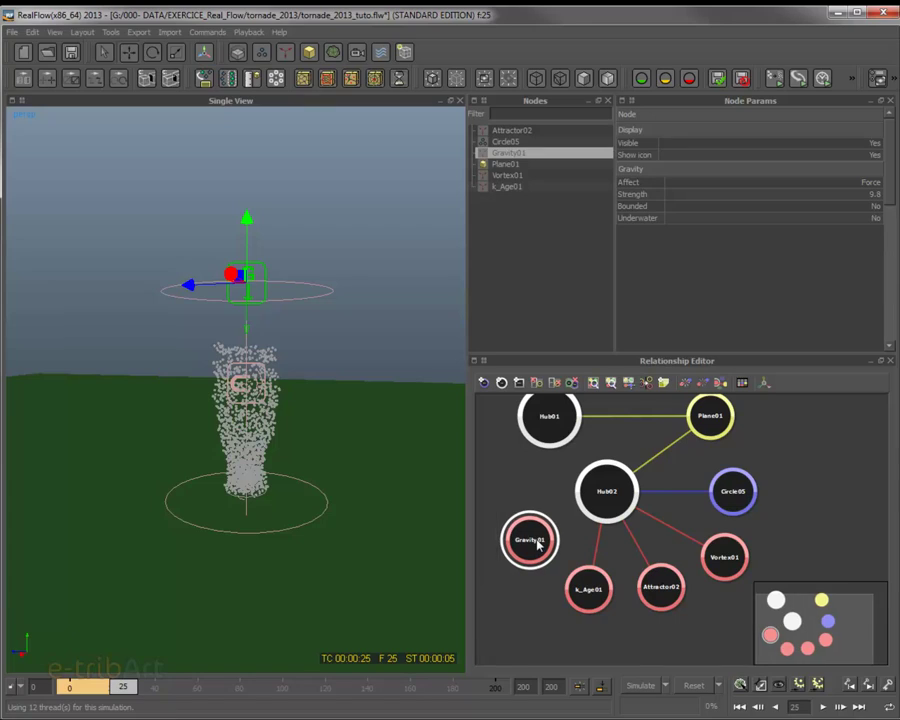
pyautogui.moveTo(535, 546); pyautogui.dragTo(535, 546)
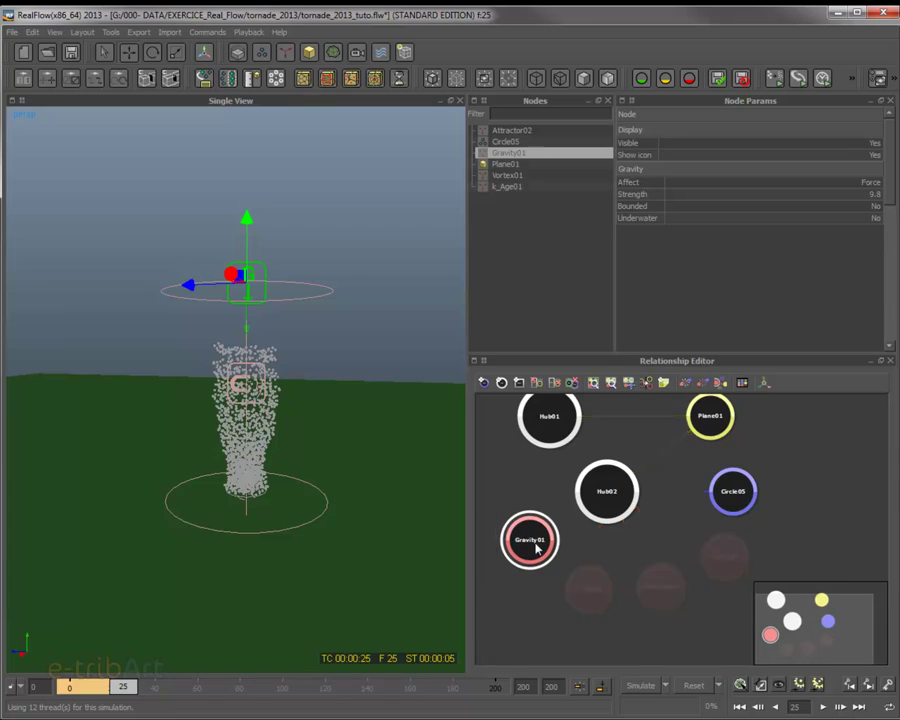
pyautogui.click(607, 497)
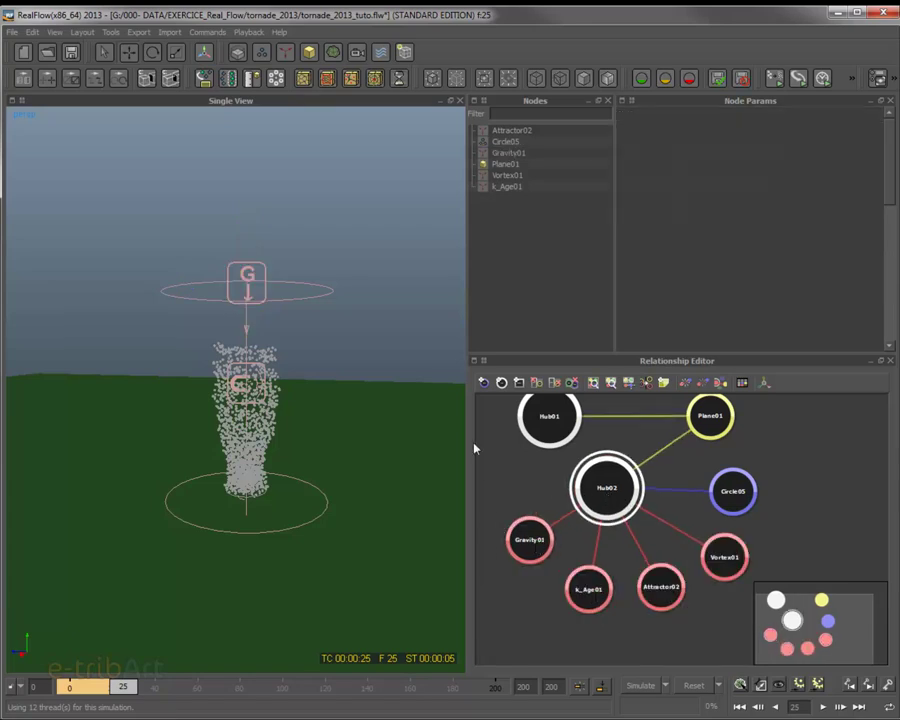
# - Hide the icon of Gravity01 and set its Bounded option to Box
pyautogui.click(258, 269)
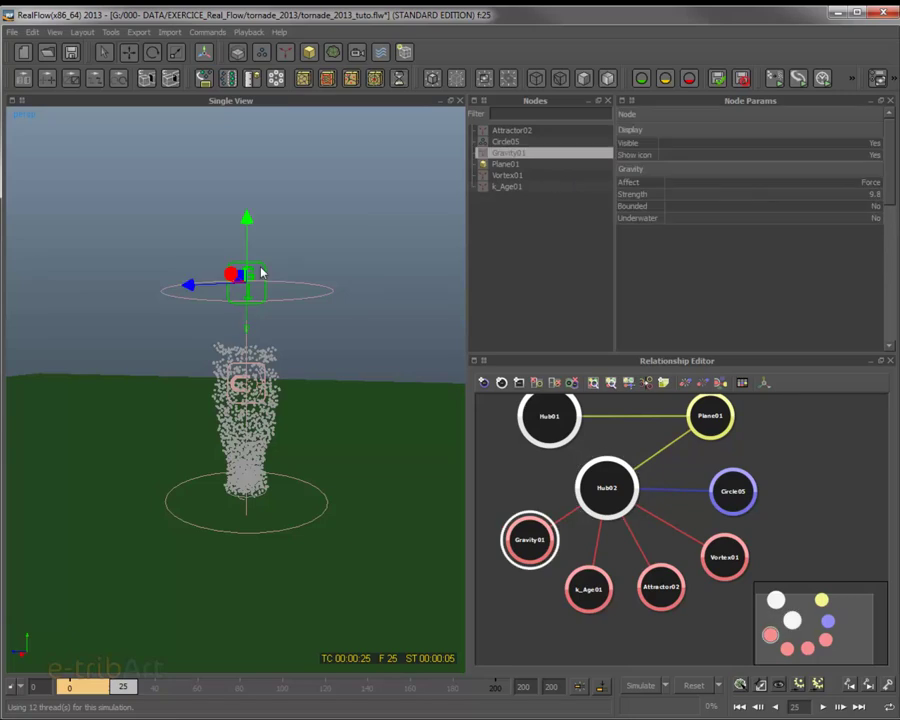
pyautogui.click(876, 157)
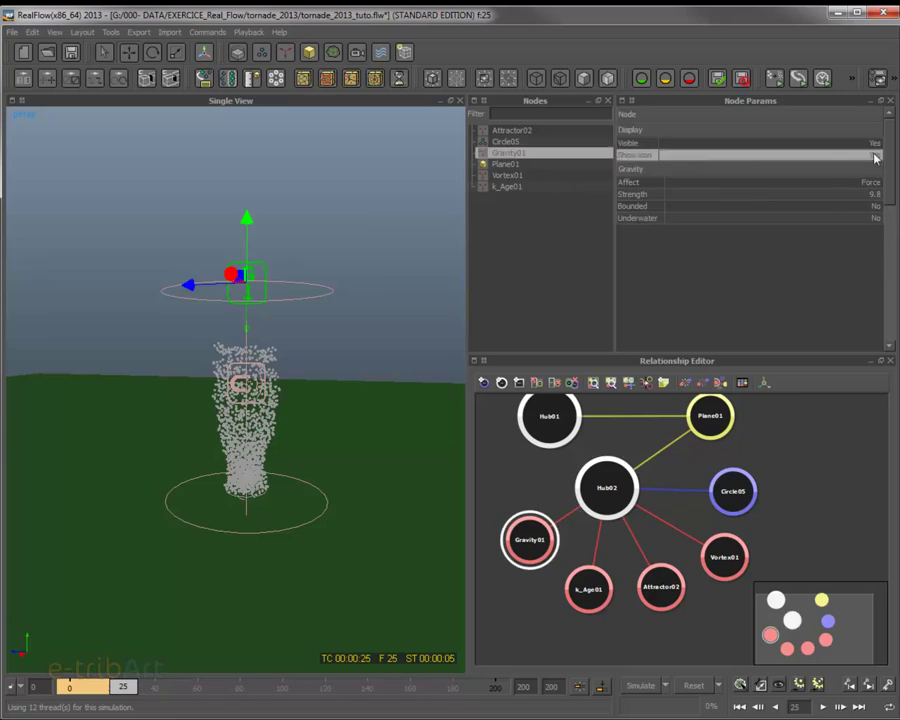
pyautogui.click(844, 207)
pyautogui.click(800, 206)
pyautogui.click(804, 236)
# - Scale the Gravity01 bounding box along its three axes so it spans wider than the upper vortex circle
pyautogui.keyDown('alt'); pyautogui.moveTo(258, 352); pyautogui.dragTo(265, 383); pyautogui.keyUp('alt')
pyautogui.moveTo(195, 283); pyautogui.dragTo(155, 279)
pyautogui.moveTo(229, 295); pyautogui.dragTo(183, 363)
pyautogui.moveTo(250, 222); pyautogui.dragTo(268, 350)
# - Move the Gravity01 box vertically so its base sits above the upper vortex circle
pyautogui.press('w')
pyautogui.moveTo(247, 224); pyautogui.dragTo(247, 237)
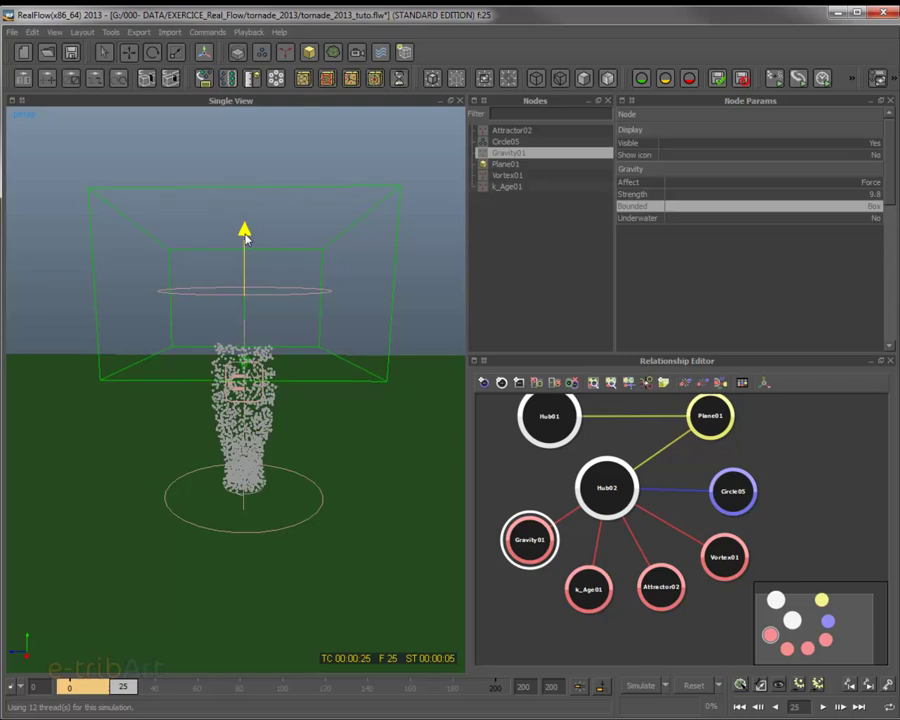
pyautogui.keyDown('alt'); pyautogui.moveTo(243, 227); pyautogui.dragTo(259, 298); pyautogui.keyUp('alt')
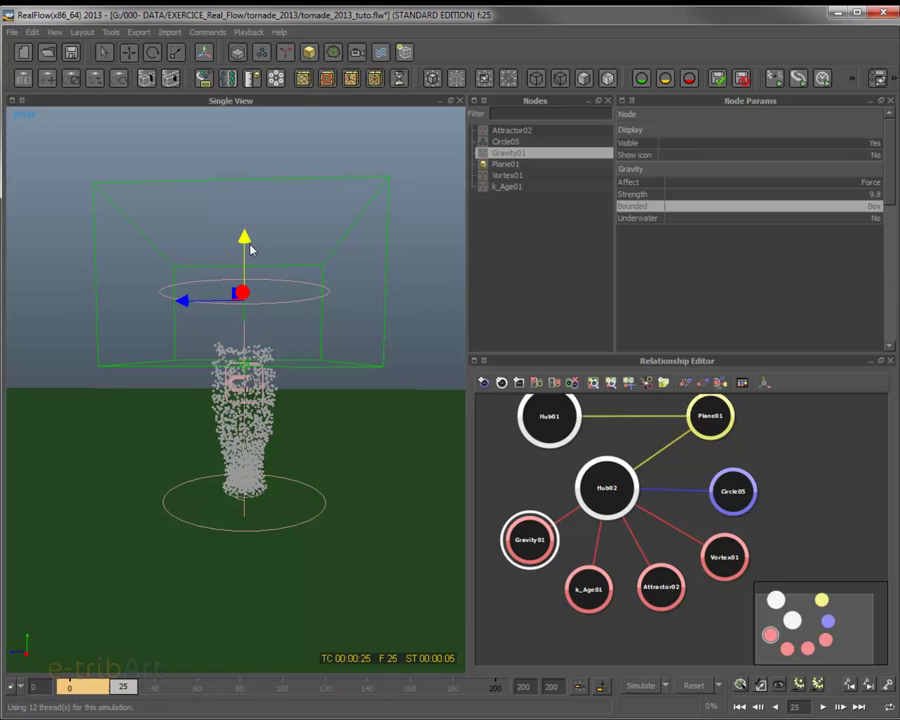
pyautogui.moveTo(247, 240); pyautogui.dragTo(243, 146)
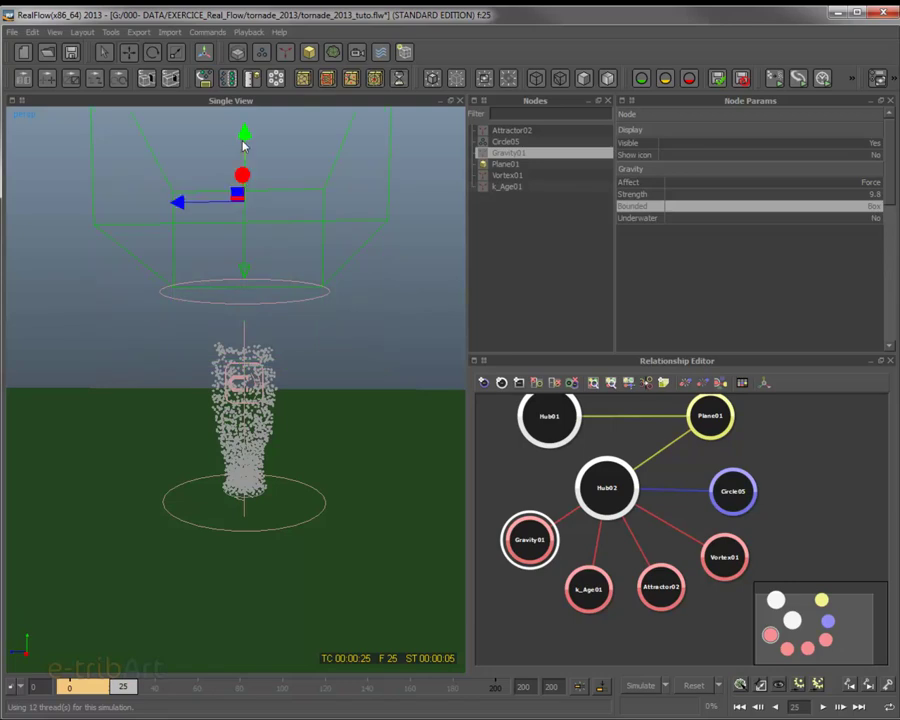
# - Continue the simulation to frame 44, checking how the rising particles meet the gravity box
pyautogui.click(645, 686)
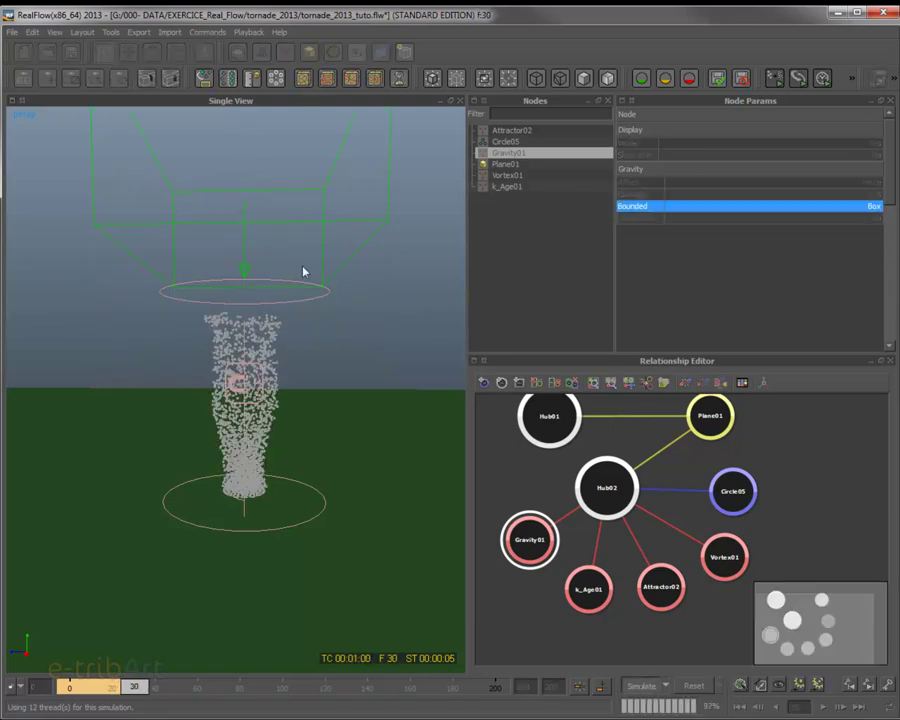
pyautogui.keyDown('alt'); pyautogui.moveTo(313, 342); pyautogui.dragTo(273, 237); pyautogui.keyUp('alt')
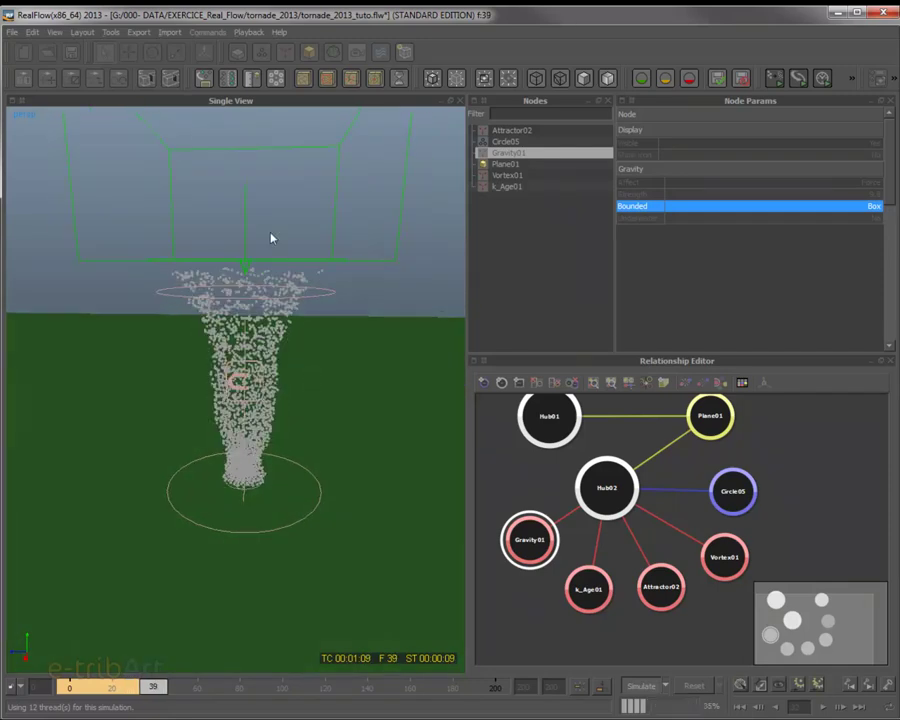
pyautogui.click(643, 687)
pyautogui.keyDown('alt'); pyautogui.moveTo(289, 336); pyautogui.dragTo(284, 455); pyautogui.keyUp('alt')
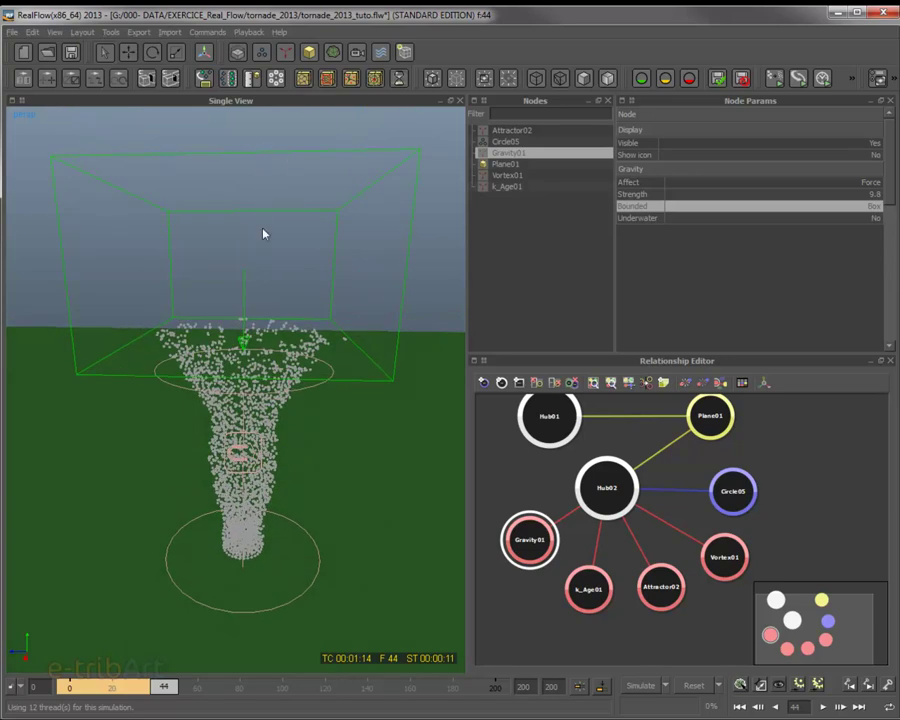
# - Lower the Gravity01 box until its base lies just below the upper vortex circle
pyautogui.press('w')
pyautogui.moveTo(243, 200); pyautogui.dragTo(275, 303)
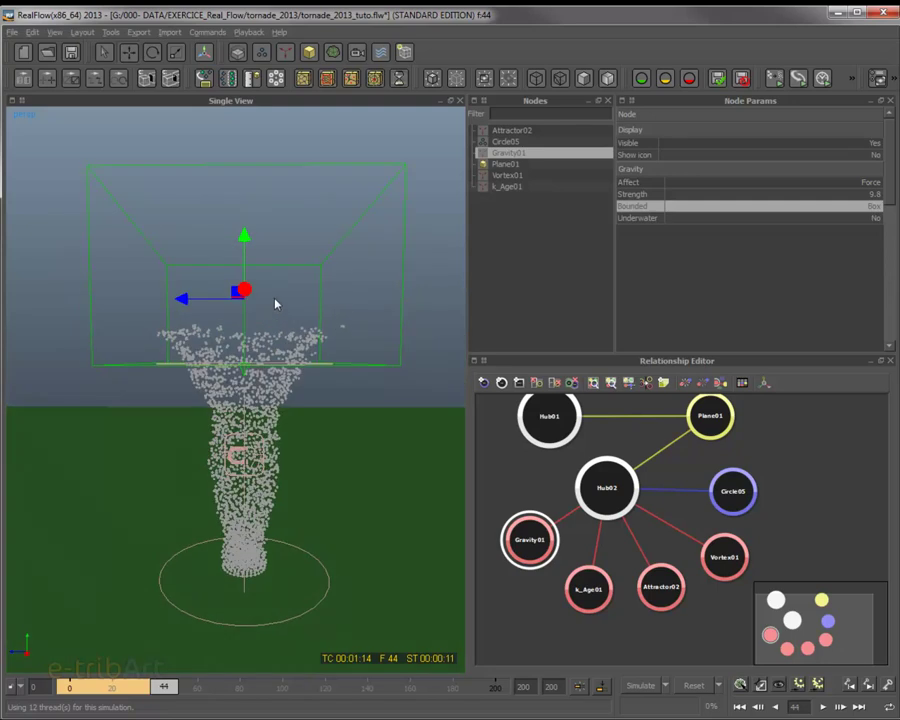
pyautogui.moveTo(244, 236); pyautogui.dragTo(245, 243)
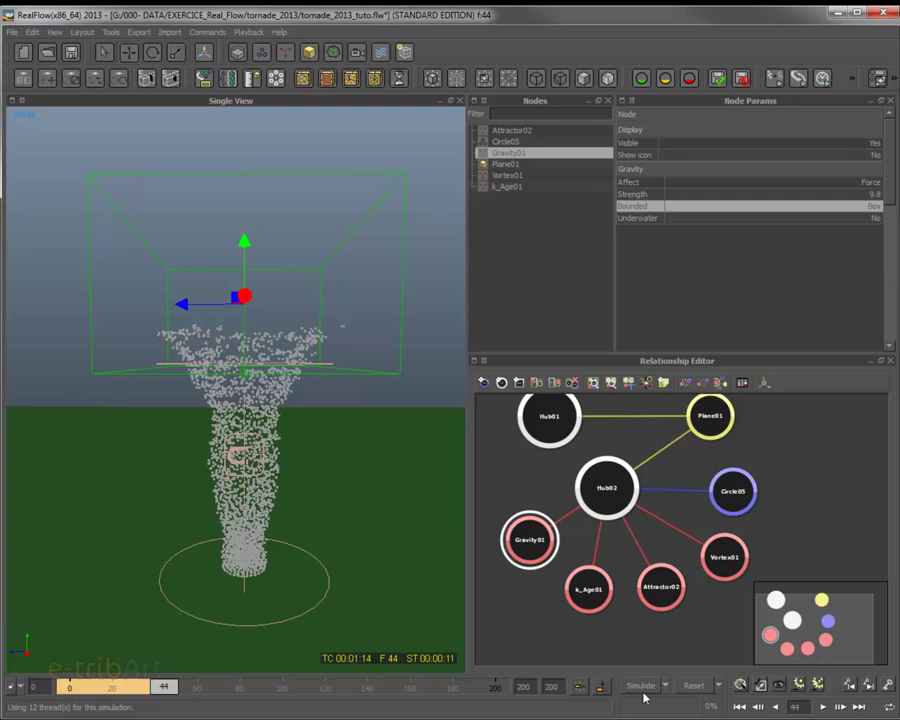
# - Reset the simulation data and simulate up to frame 83, examining the particles falling around the tornado's top
pyautogui.click(694, 686)
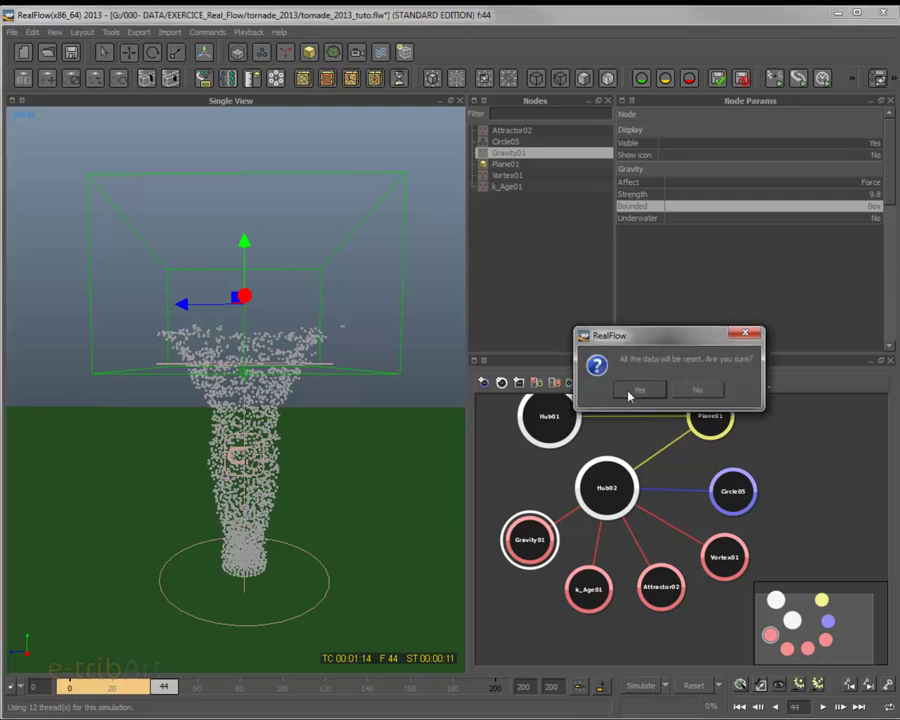
pyautogui.click(632, 391)
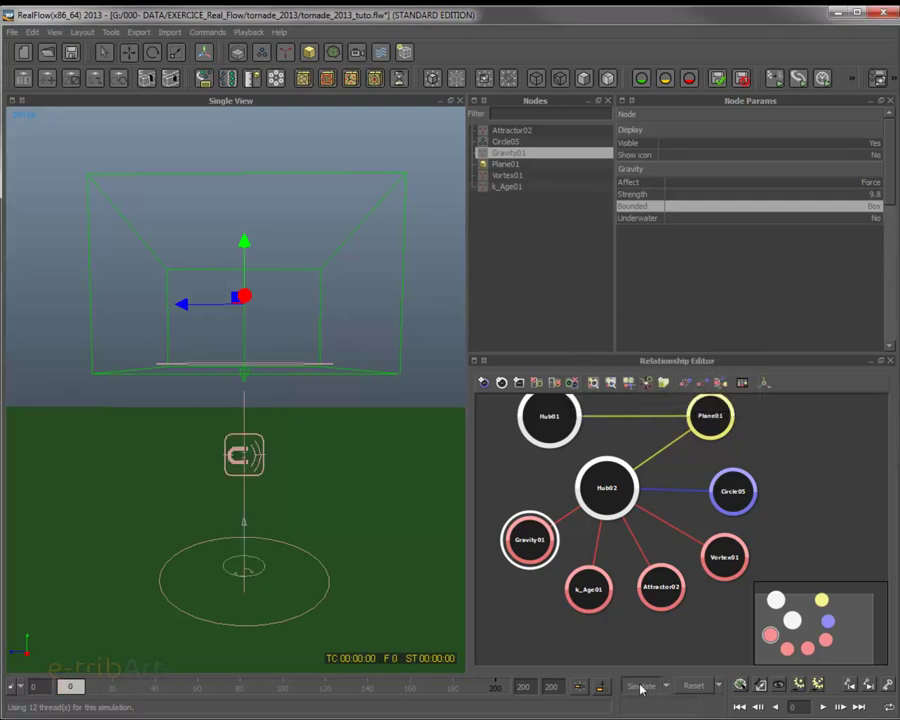
pyautogui.click(640, 686)
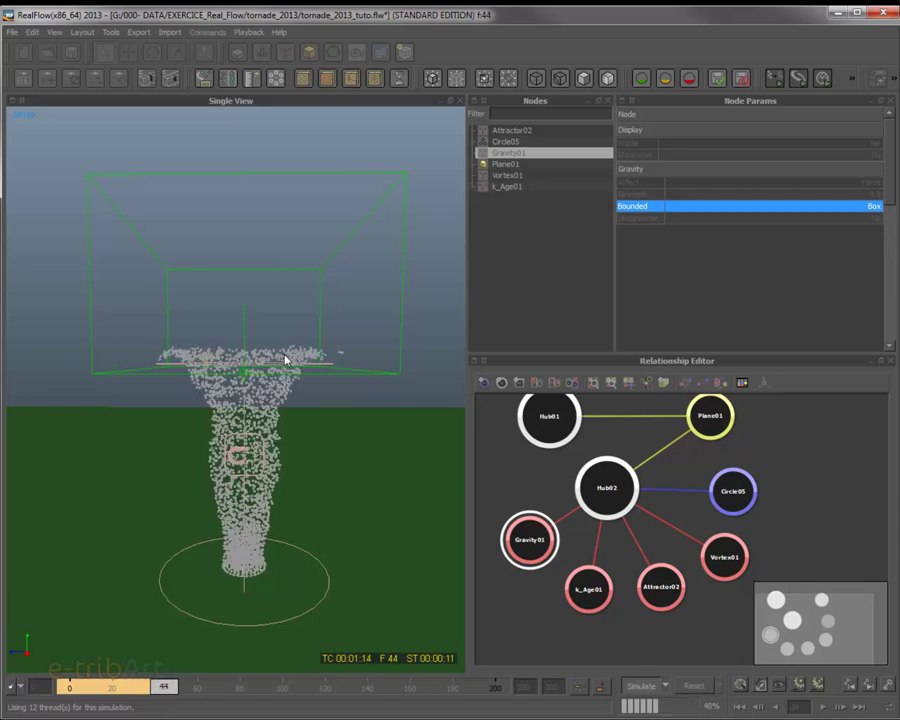
pyautogui.keyDown('alt'); pyautogui.moveTo(282, 427); pyautogui.dragTo(224, 380); pyautogui.keyUp('alt')
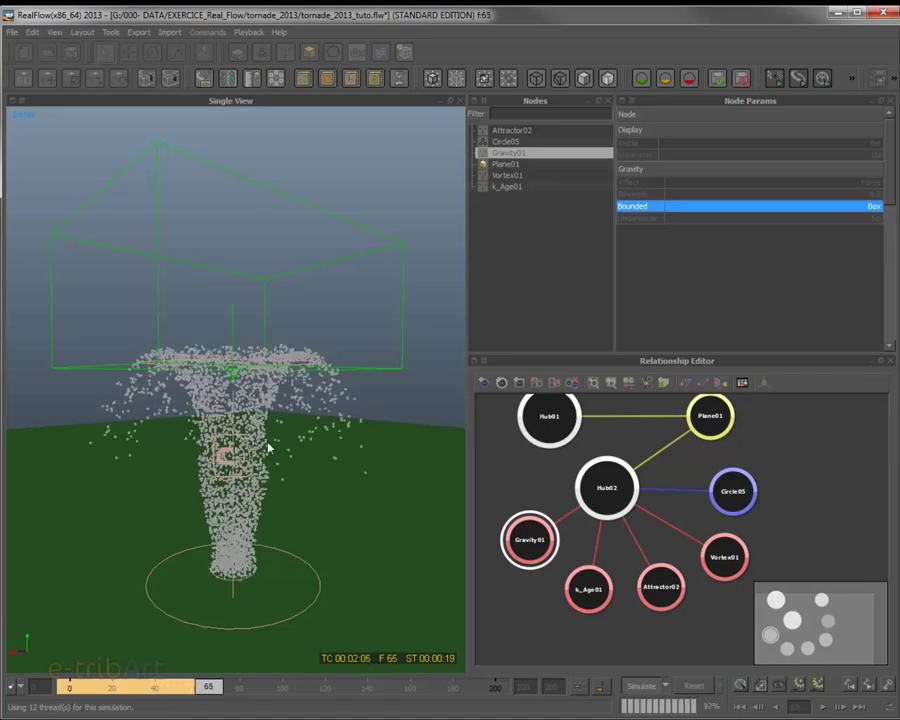
pyautogui.keyDown('alt'); pyautogui.moveTo(316, 464); pyautogui.dragTo(271, 483); pyautogui.keyUp('alt')
pyautogui.scroll(3, 305, 443)
pyautogui.scroll(-1, 306, 443)
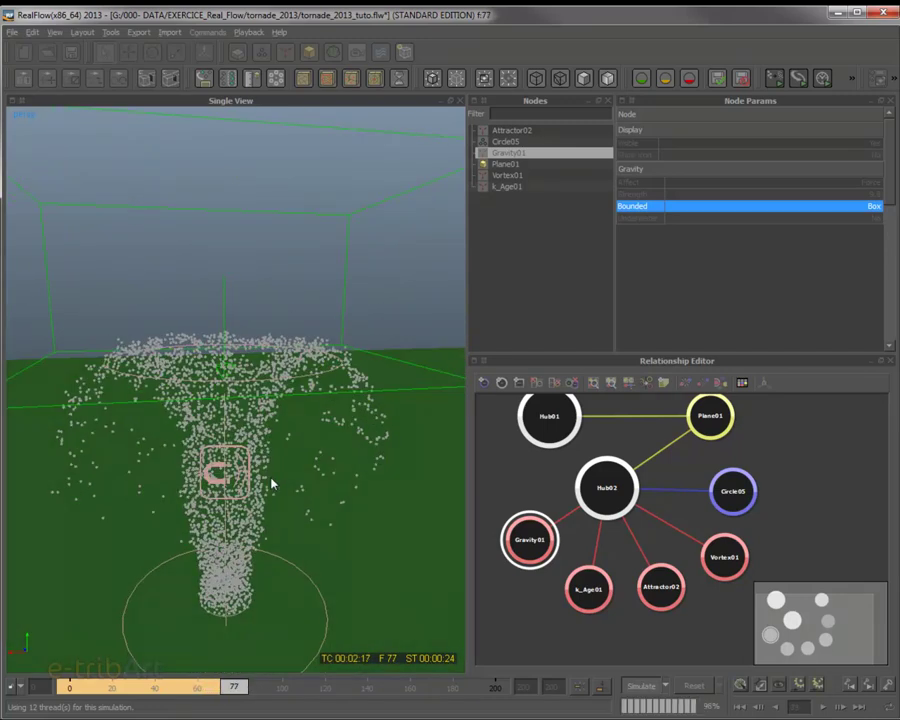
pyautogui.click(651, 686)
pyautogui.keyDown('alt'); pyautogui.moveTo(305, 497); pyautogui.dragTo(396, 476); pyautogui.keyUp('alt')
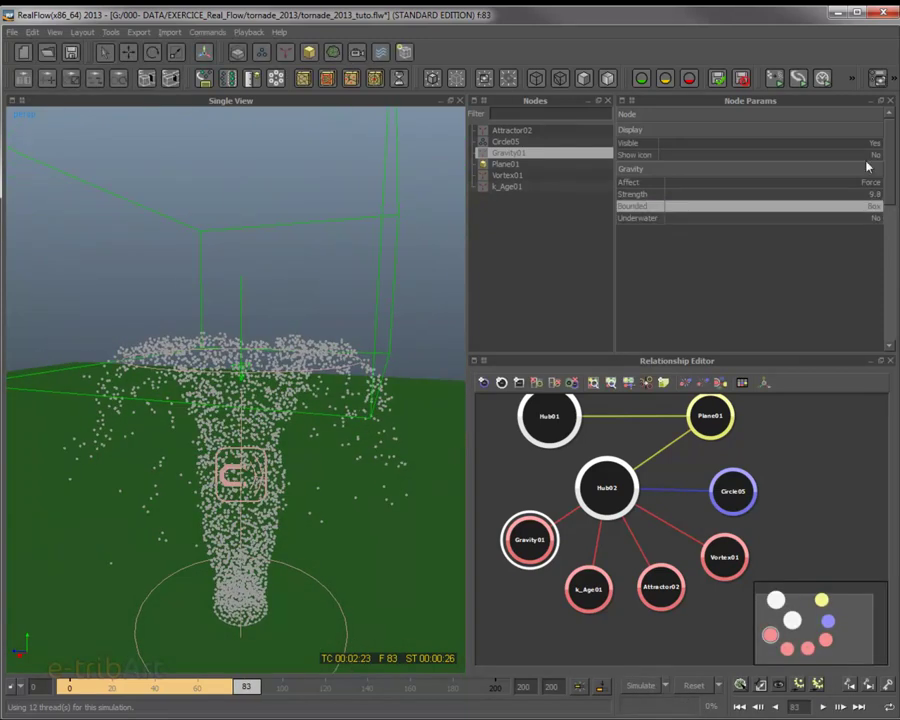
# - Set the strength of Gravity01 to 3.0 and rerun the simulation from the start up to frame 80
pyautogui.click(873, 194)
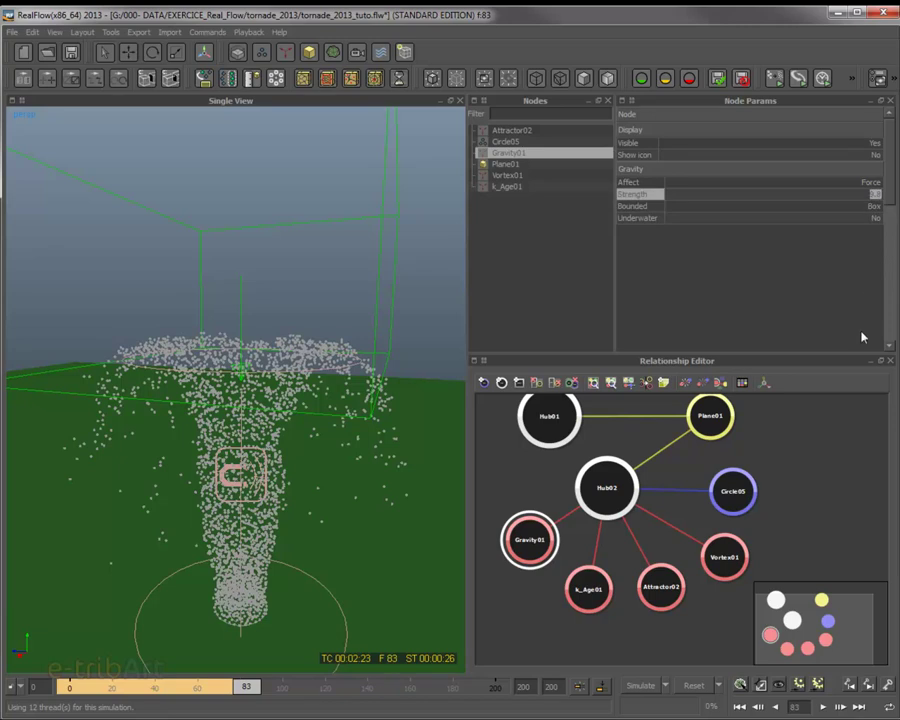
pyautogui.press('Return')
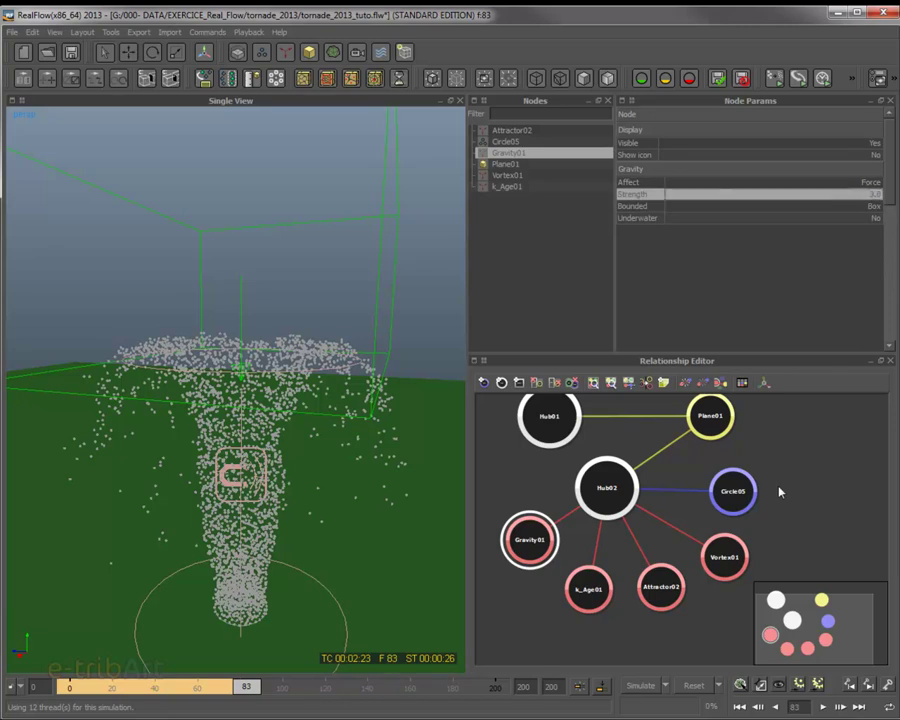
pyautogui.click(691, 685)
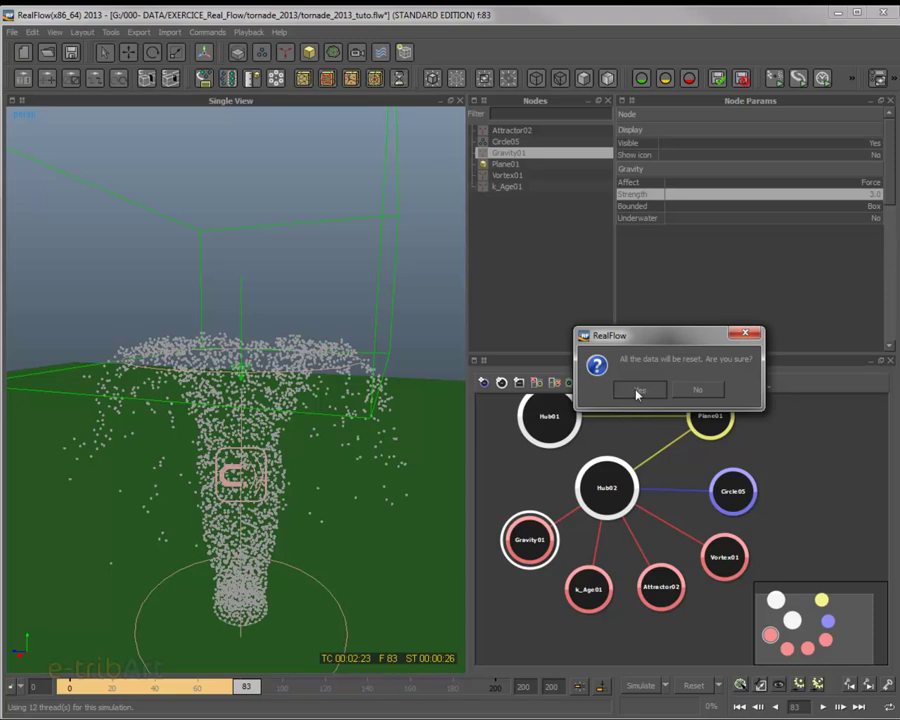
pyautogui.click(637, 387)
pyautogui.click(640, 686)
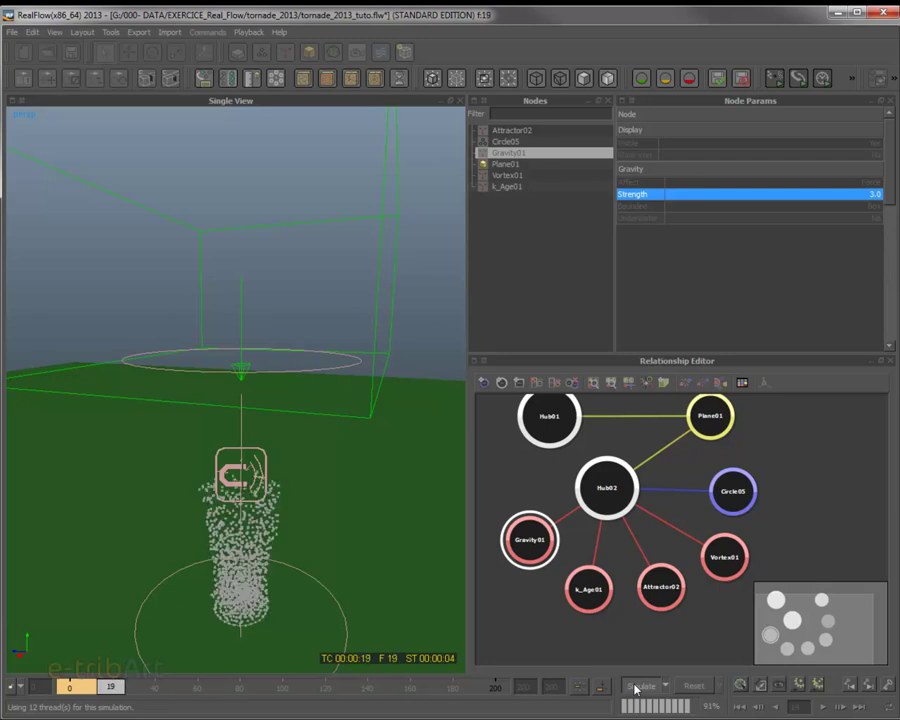
pyautogui.moveTo(261, 538)
pyautogui.keyDown('alt'); pyautogui.mouseDown()
pyautogui.moveTo(267, 514)
pyautogui.moveTo(268, 538)
pyautogui.mouseUp(); pyautogui.keyUp('alt')
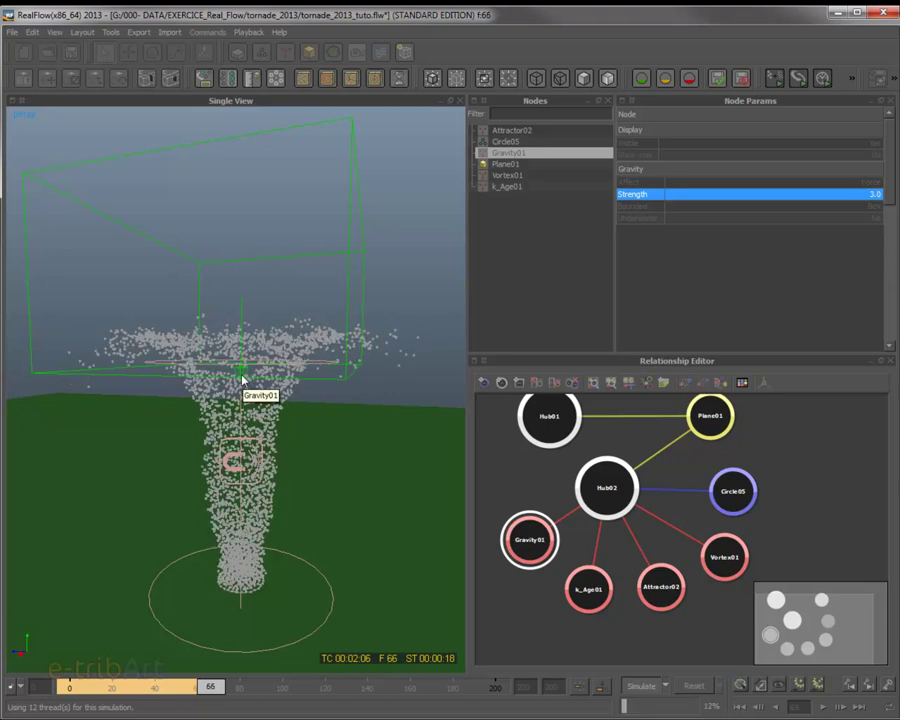
pyautogui.keyDown('alt'); pyautogui.moveTo(241, 370); pyautogui.dragTo(181, 378); pyautogui.keyUp('alt')
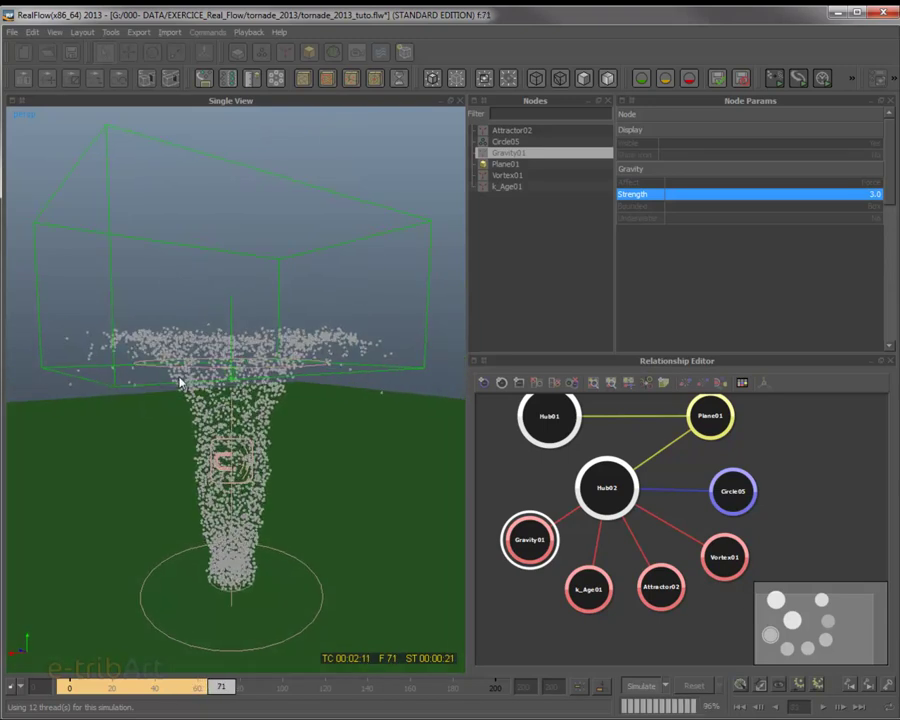
pyautogui.click(642, 686)
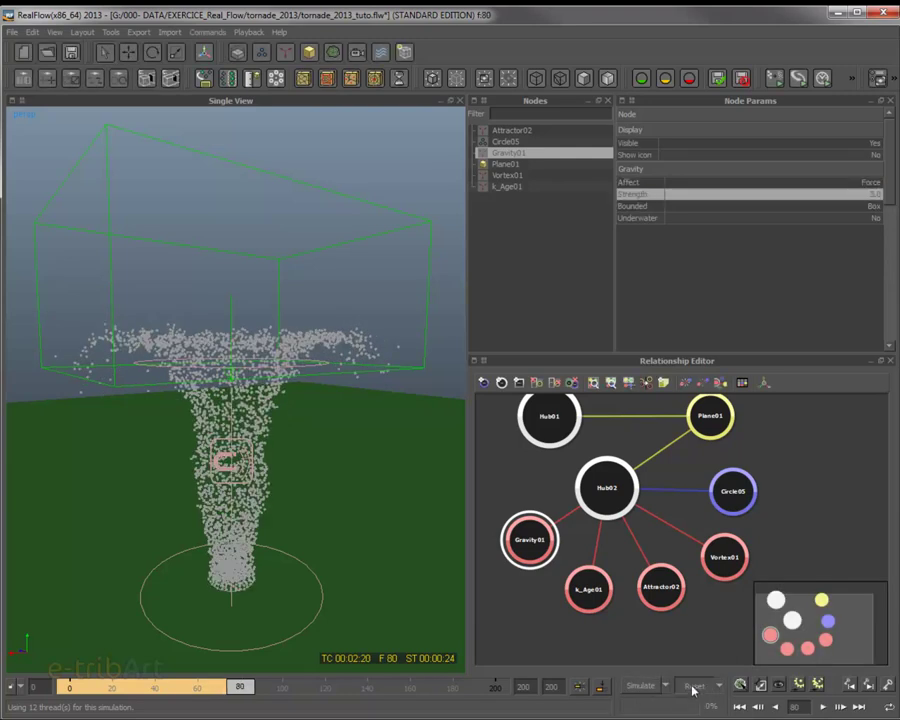
# - Reset the simulation data and set the strength of Gravity01 to 1.5
pyautogui.click(694, 687)
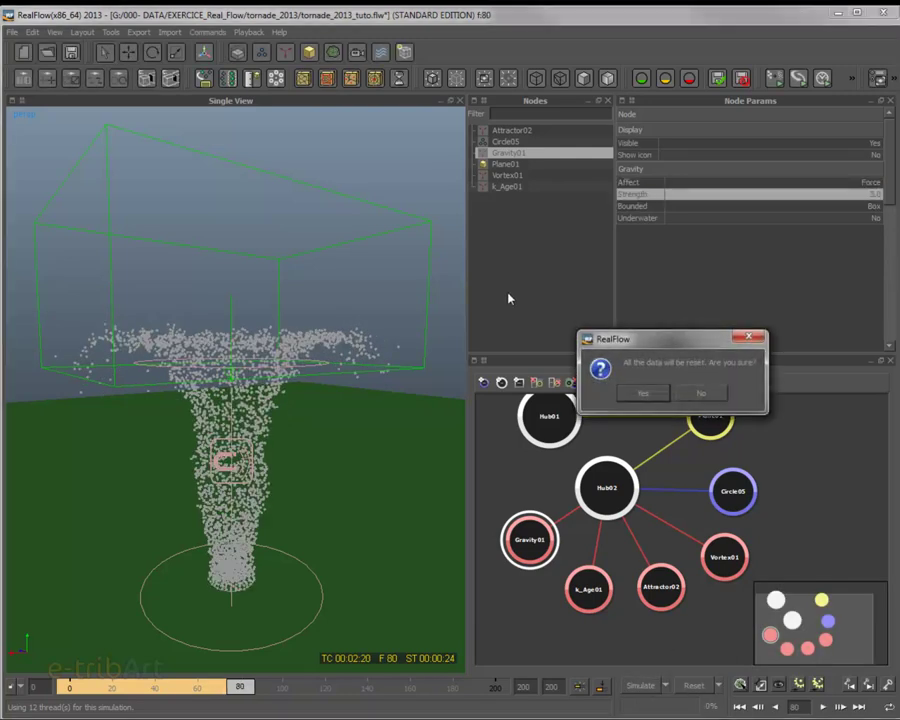
pyautogui.click(640, 395)
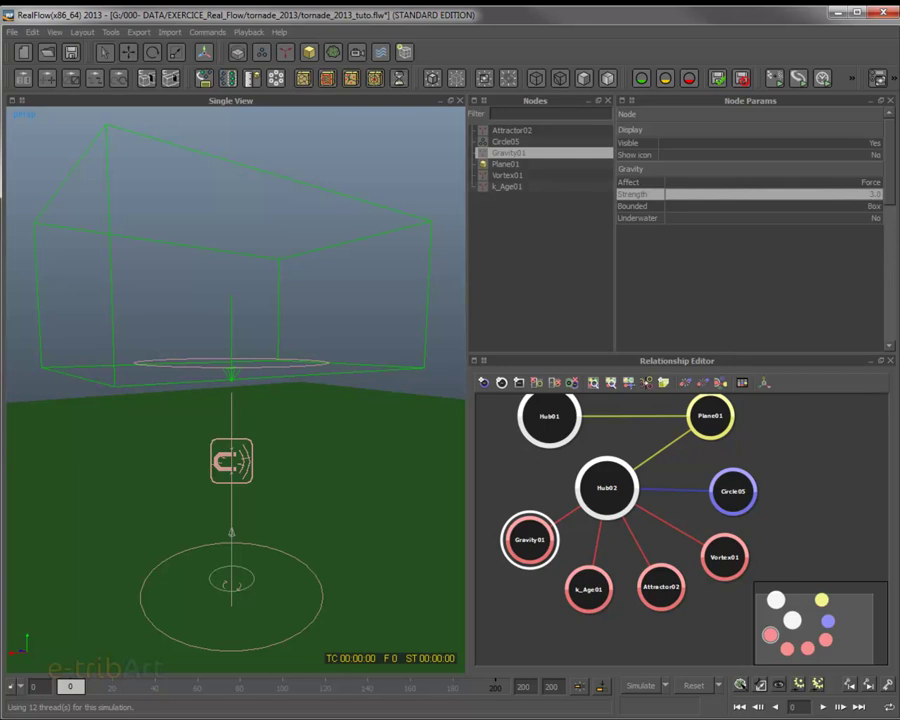
pyautogui.write('1.0')
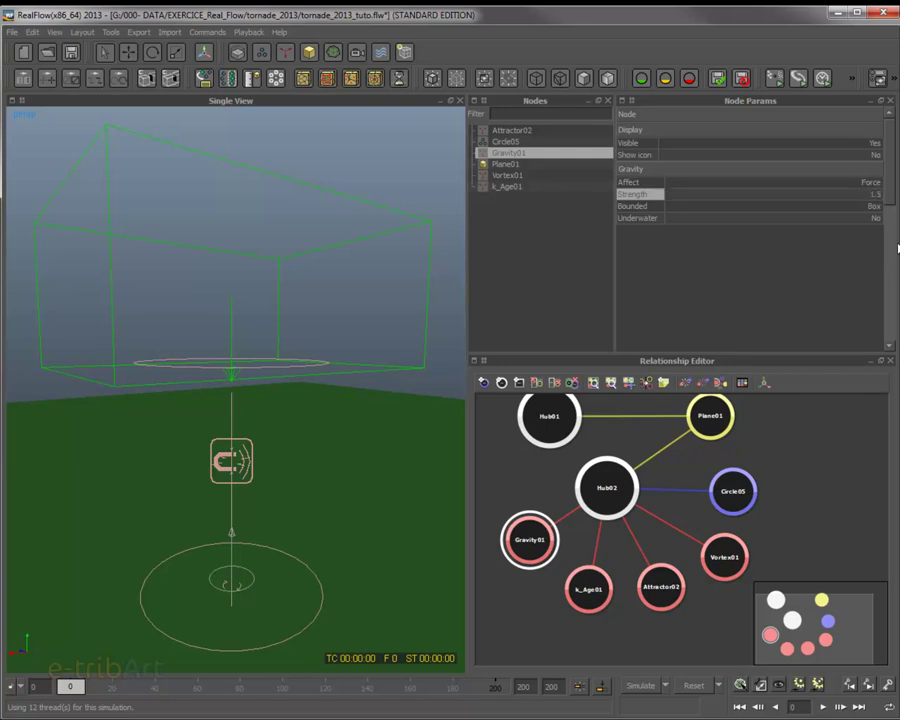
# - Simulate up to frame 103 with the Circle05 emitter selected, examining how the tornado's top spreads inside the gravity box
pyautogui.click(634, 687)
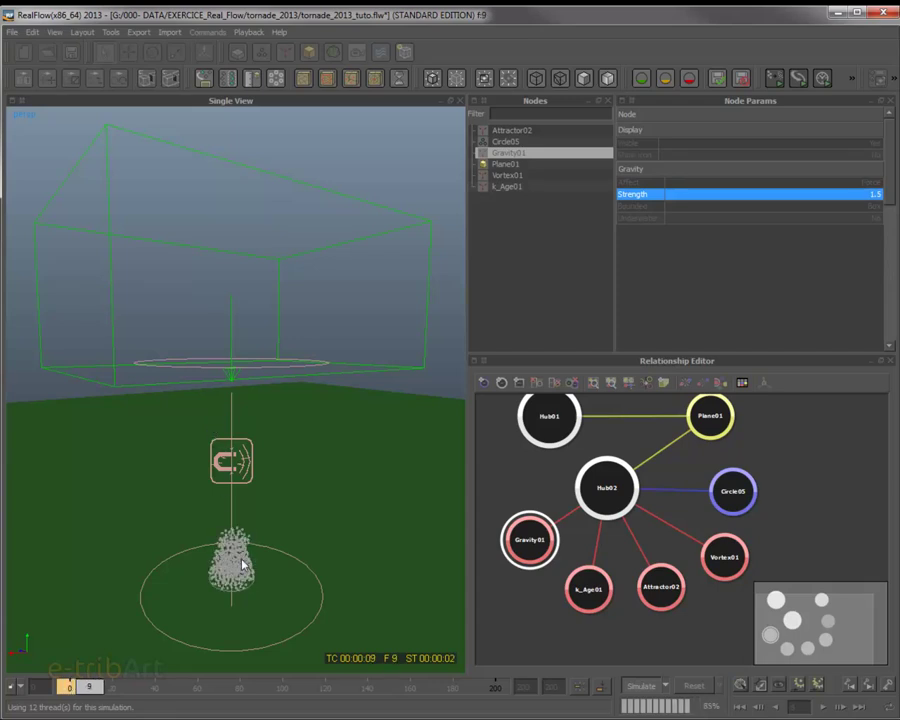
pyautogui.click(238, 568)
pyautogui.keyDown('alt'); pyautogui.moveTo(214, 464); pyautogui.dragTo(293, 479); pyautogui.keyUp('alt')
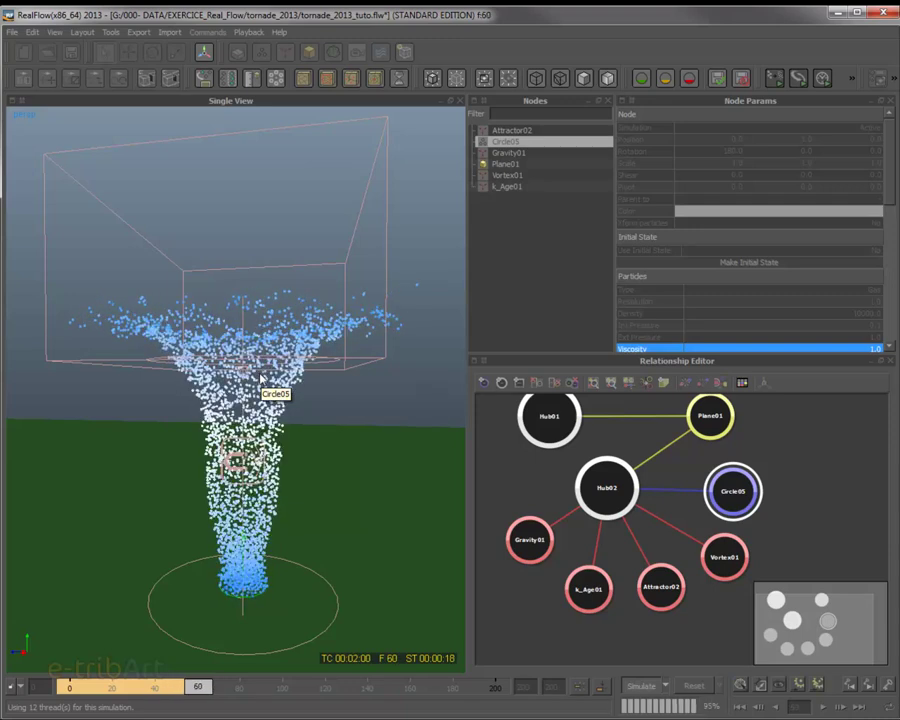
pyautogui.keyDown('alt'); pyautogui.moveTo(260, 378); pyautogui.dragTo(250, 413); pyautogui.keyUp('alt')
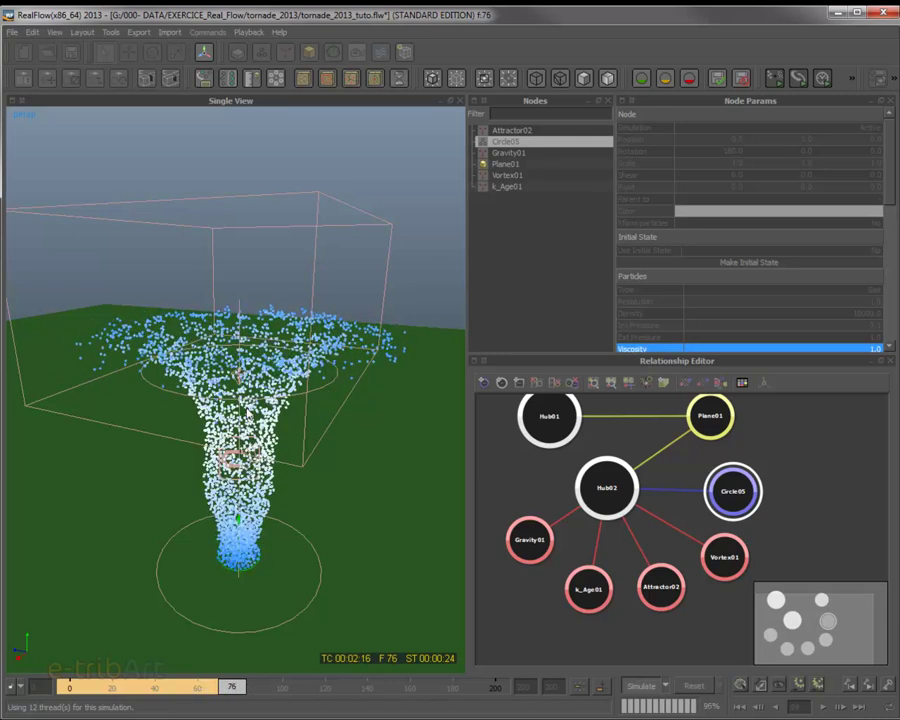
pyautogui.keyDown('alt'); pyautogui.moveTo(250, 410); pyautogui.dragTo(297, 430); pyautogui.keyUp('alt')
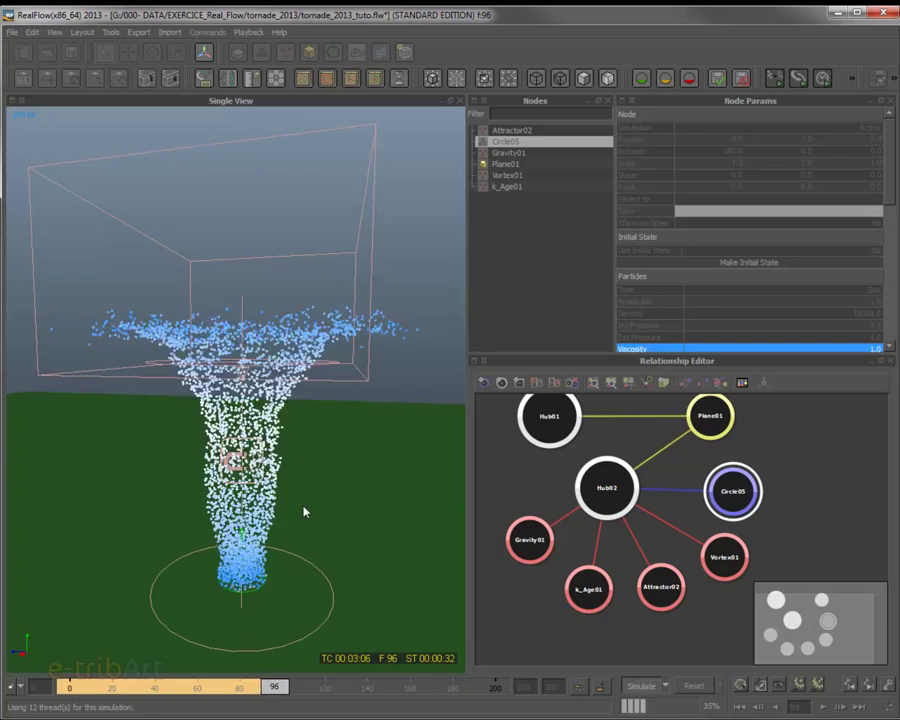
pyautogui.click(641, 688)
pyautogui.keyDown('alt'); pyautogui.moveTo(120, 320); pyautogui.dragTo(353, 450); pyautogui.keyUp('alt')
pyautogui.scroll(2, 358, 438)
pyautogui.scroll(2, 354, 454)
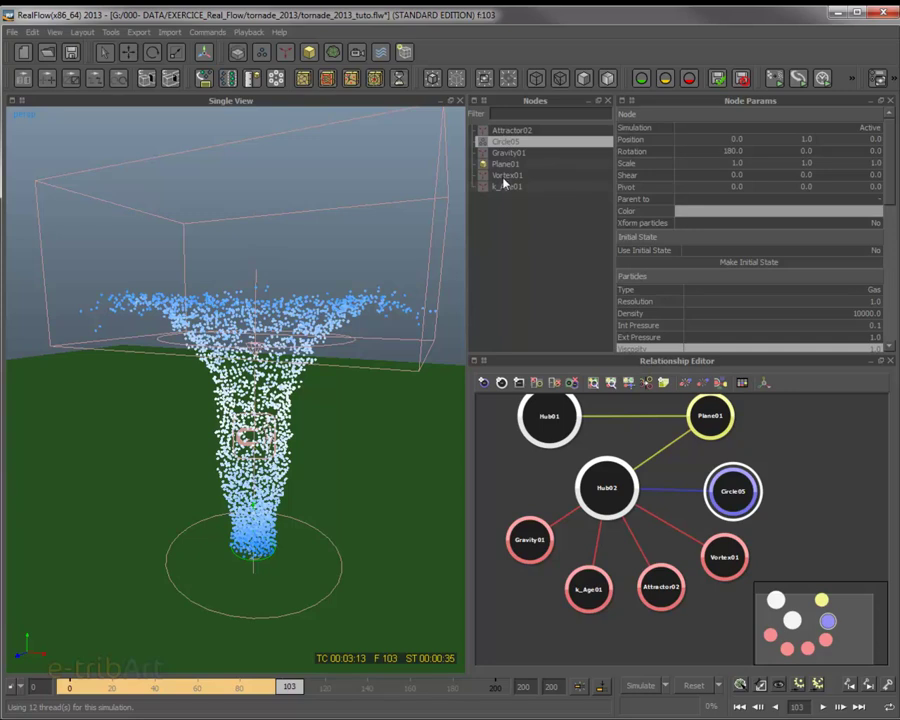
# - Add a k Speed daemon to the scene and make it inactive
pyautogui.click(287, 56)
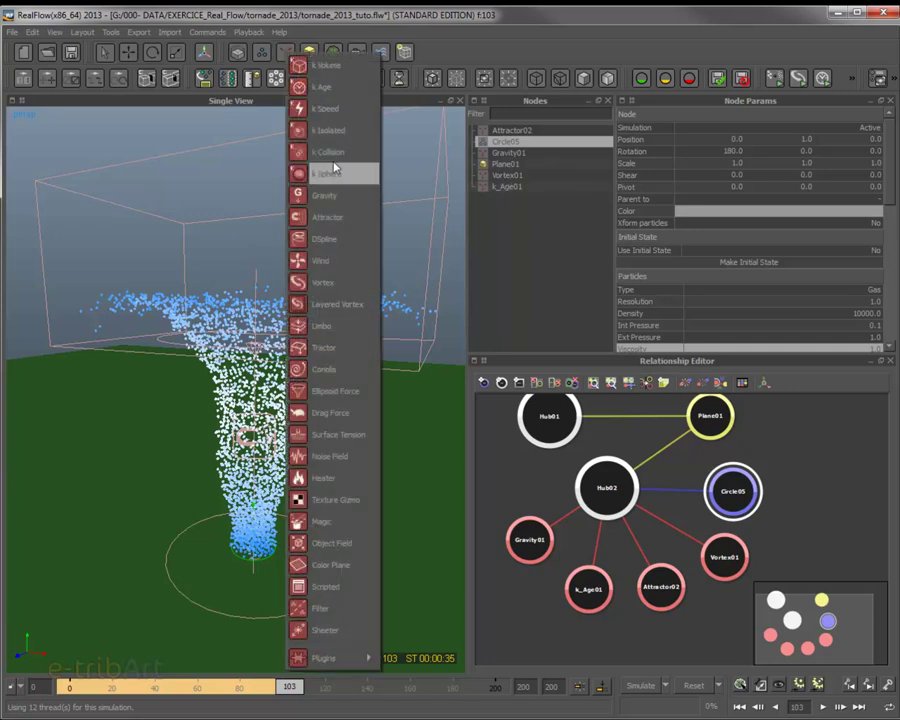
pyautogui.click(320, 106)
pyautogui.click(517, 268)
pyautogui.click(507, 199)
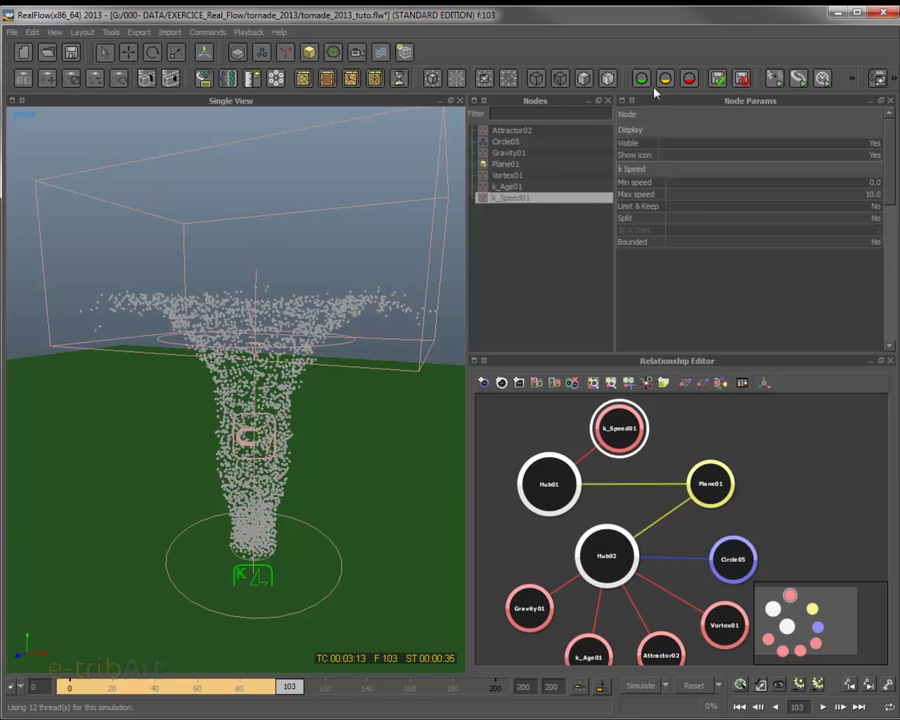
pyautogui.click(688, 79)
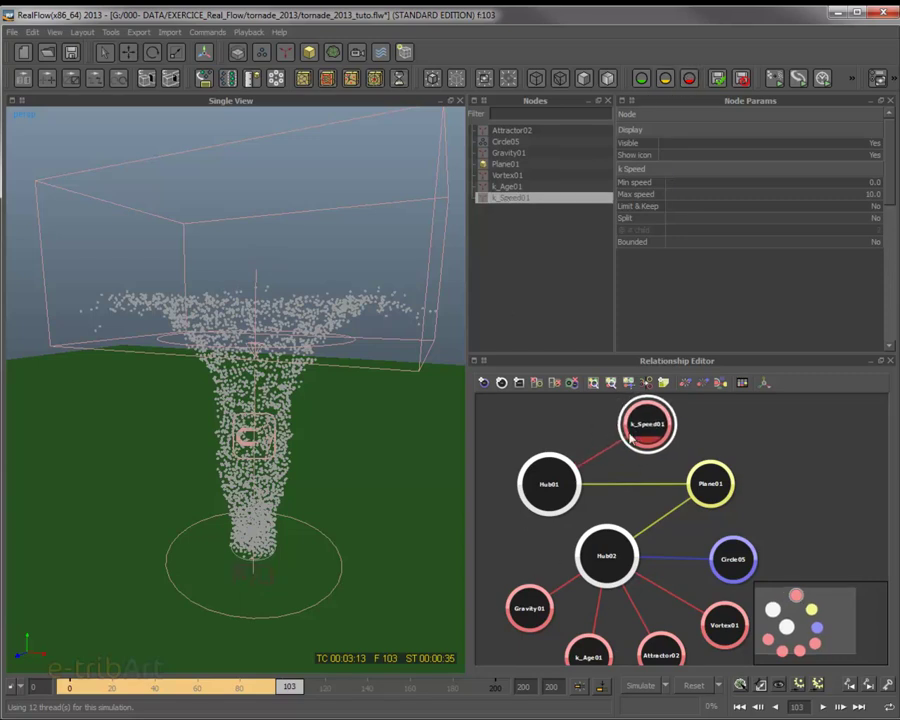
# - Detach k_Speed01 from Hub01, link it to Hub02, and reposition Hub01 clear of it
pyautogui.click(598, 451)
pyautogui.moveTo(649, 439); pyautogui.dragTo(510, 541)
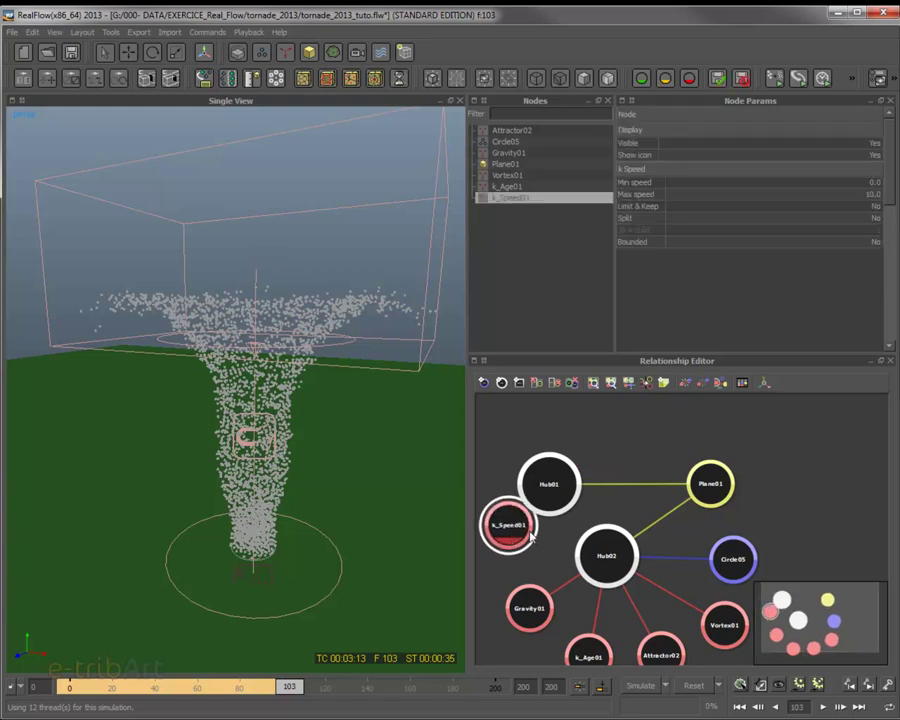
pyautogui.moveTo(600, 446); pyautogui.dragTo(587, 455)
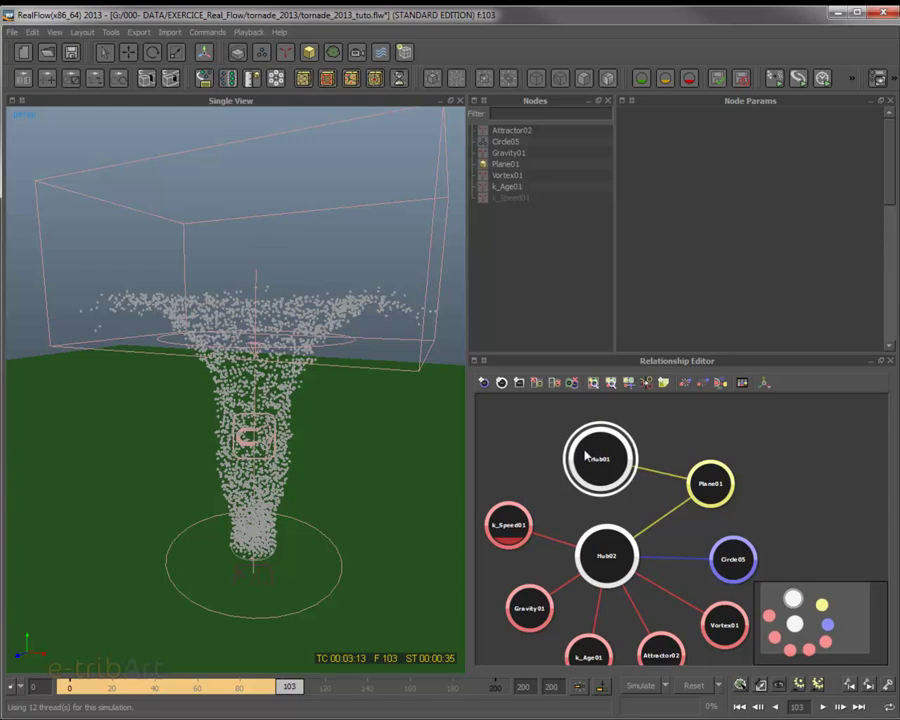
# - Keep the existing simulation data and continue simulating to frame 129 with Circle05 selected
pyautogui.click(692, 686)
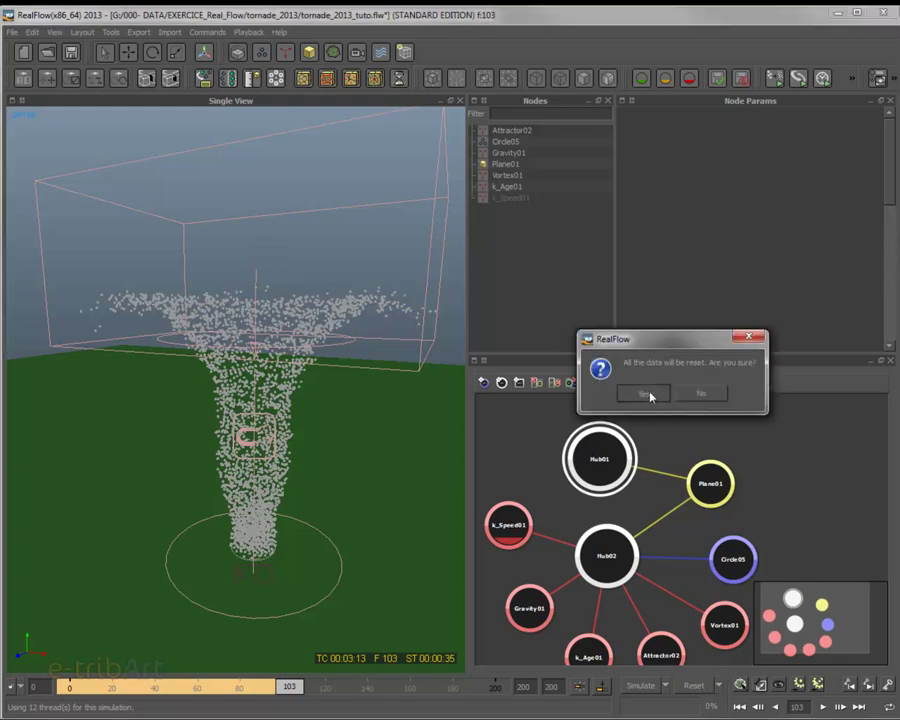
pyautogui.press('Escape')
pyautogui.click(640, 686)
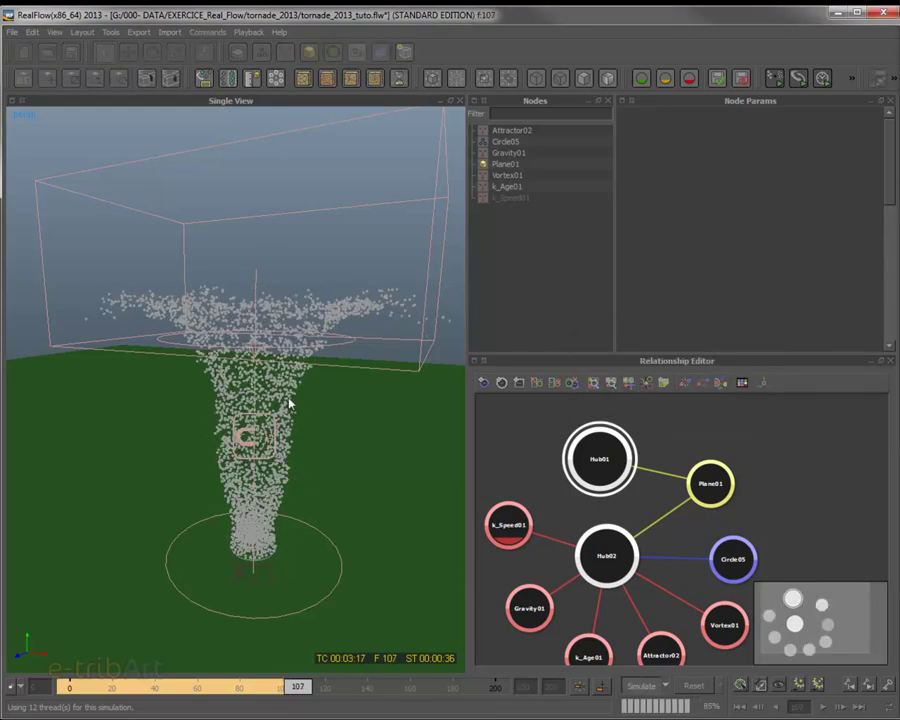
pyautogui.click(505, 141)
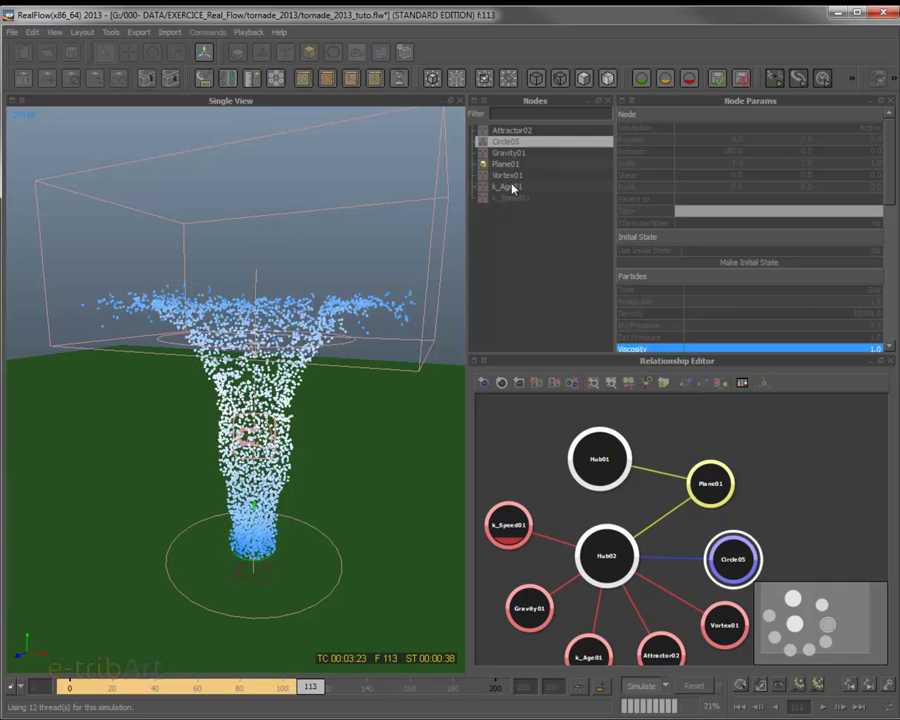
# - Set the Circle05 particles' minimum range color to a dark olive brown, RGB 53, 51, 40
pyautogui.moveTo(896, 200); pyautogui.dragTo(892, 237)
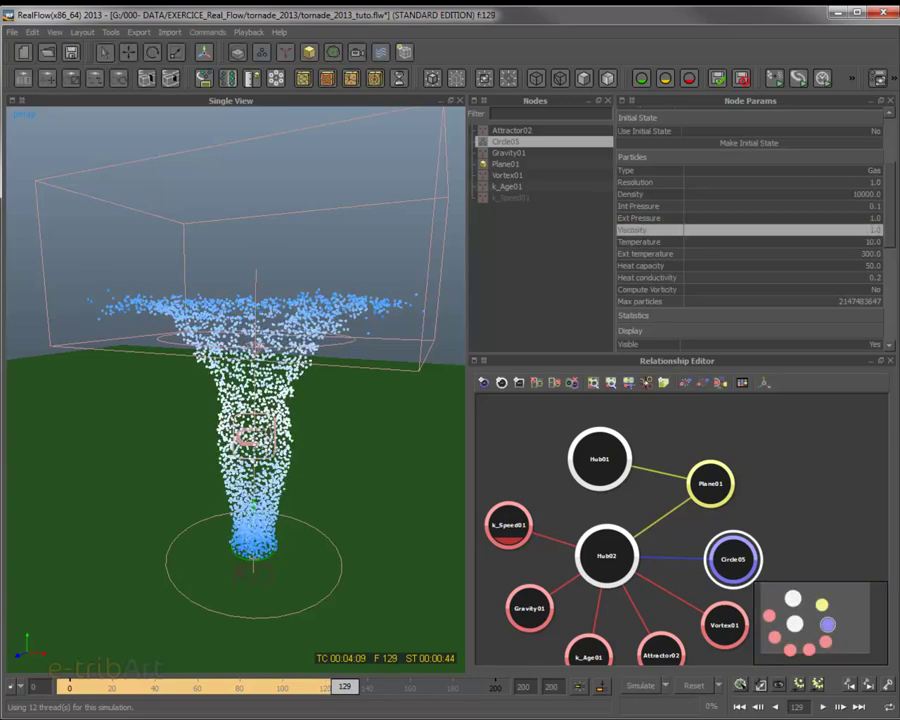
pyautogui.moveTo(892, 241); pyautogui.dragTo(884, 309)
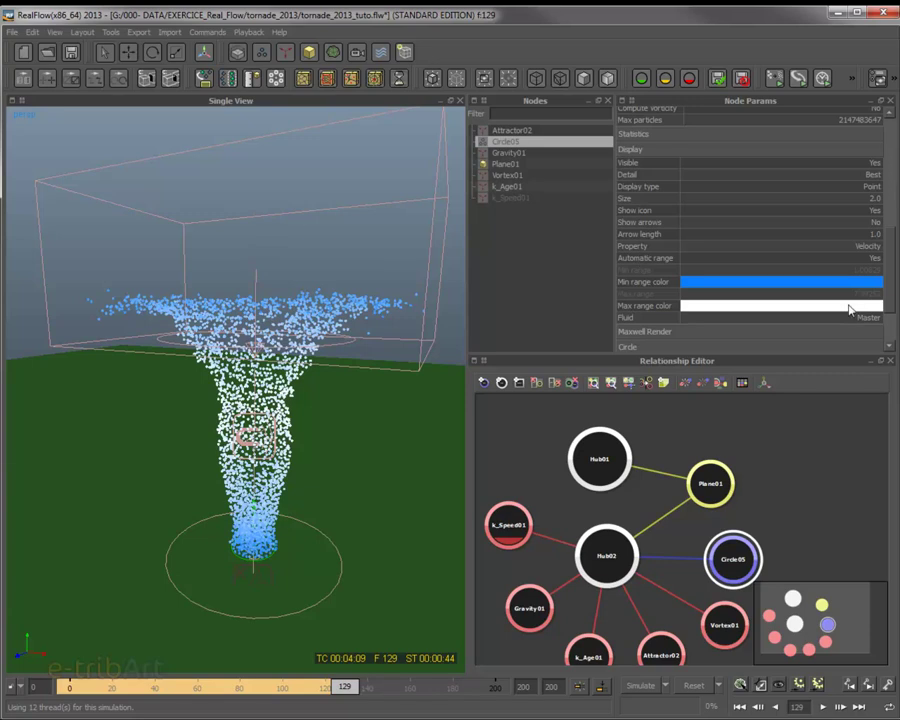
pyautogui.click(705, 287)
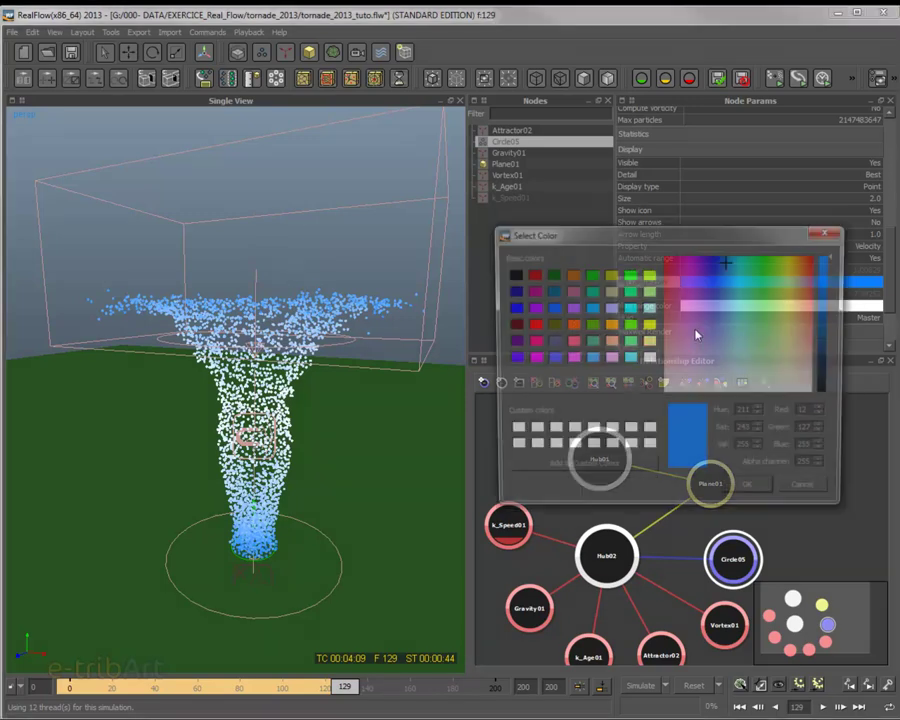
pyautogui.click(797, 356)
pyautogui.moveTo(826, 258); pyautogui.dragTo(826, 368)
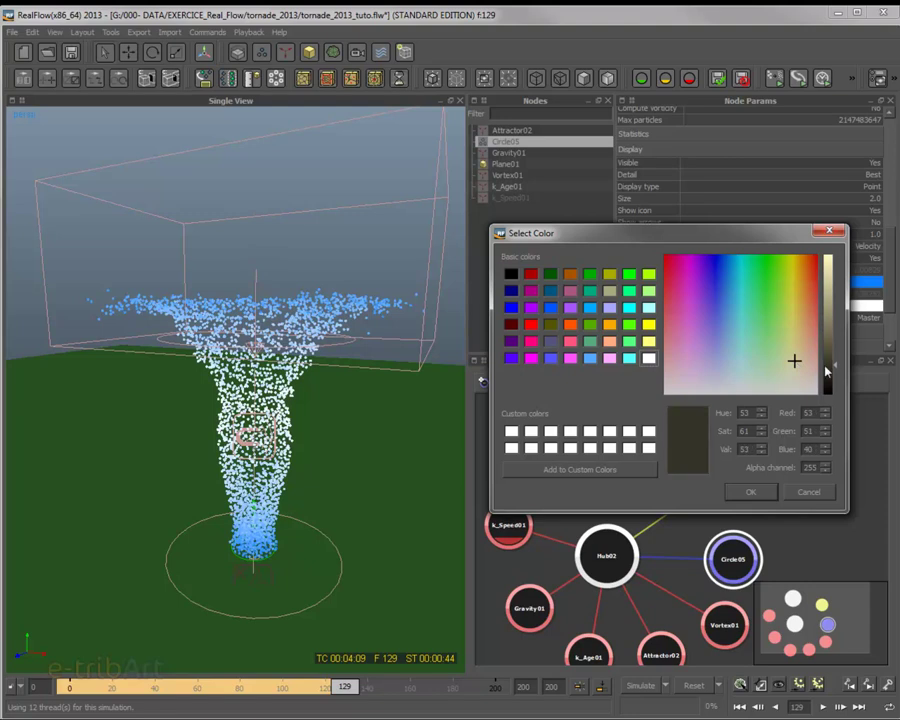
pyautogui.click(750, 491)
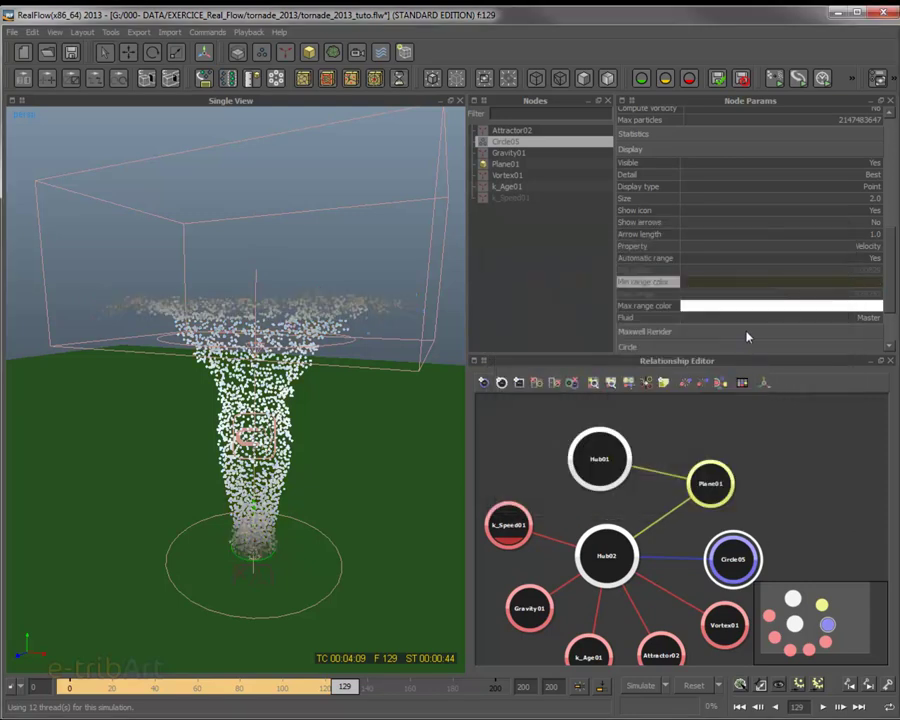
# - Set the Circle05 particles' maximum range color to a warm grey, RGB 113, 113, 102
pyautogui.click(750, 313)
pyautogui.moveTo(826, 258)
pyautogui.mouseDown()
pyautogui.moveTo(826, 392)
pyautogui.moveTo(826, 345)
pyautogui.moveTo(828, 355)
pyautogui.moveTo(790, 381)
pyautogui.mouseUp()
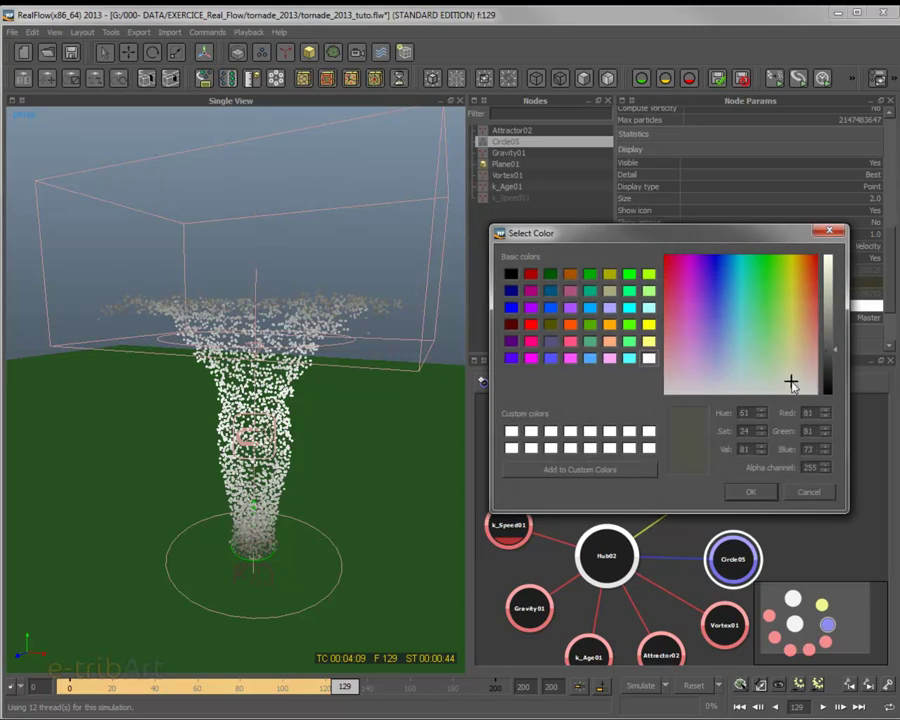
pyautogui.click(830, 354)
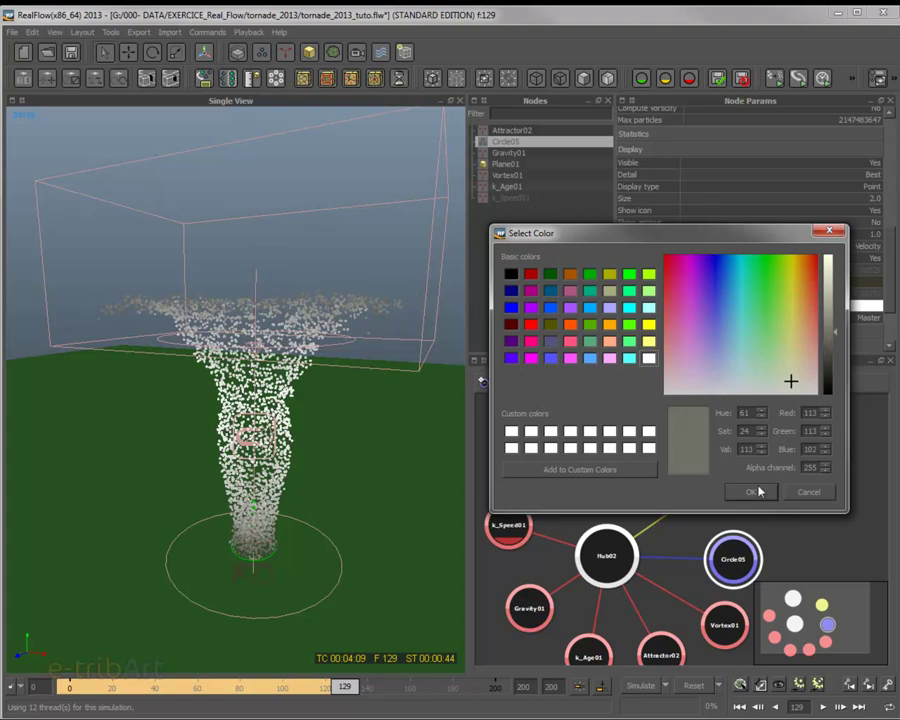
pyautogui.click(752, 491)
# - Darken the Circle05 particles' minimum range color to RGB 38, 36, 29
pyautogui.doubleClick(800, 283)
pyautogui.click(829, 373)
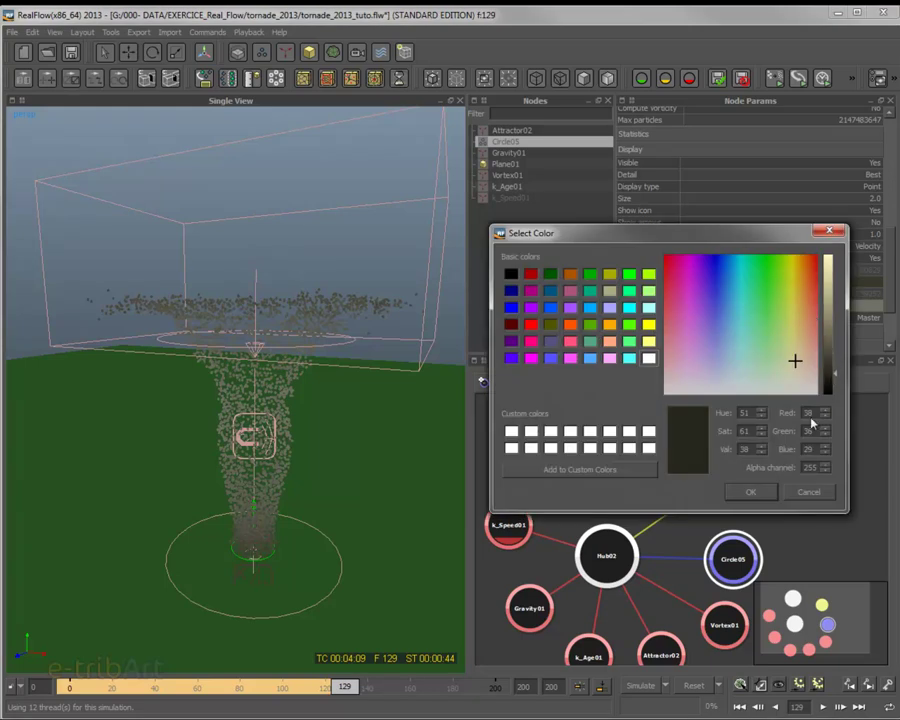
pyautogui.click(752, 492)
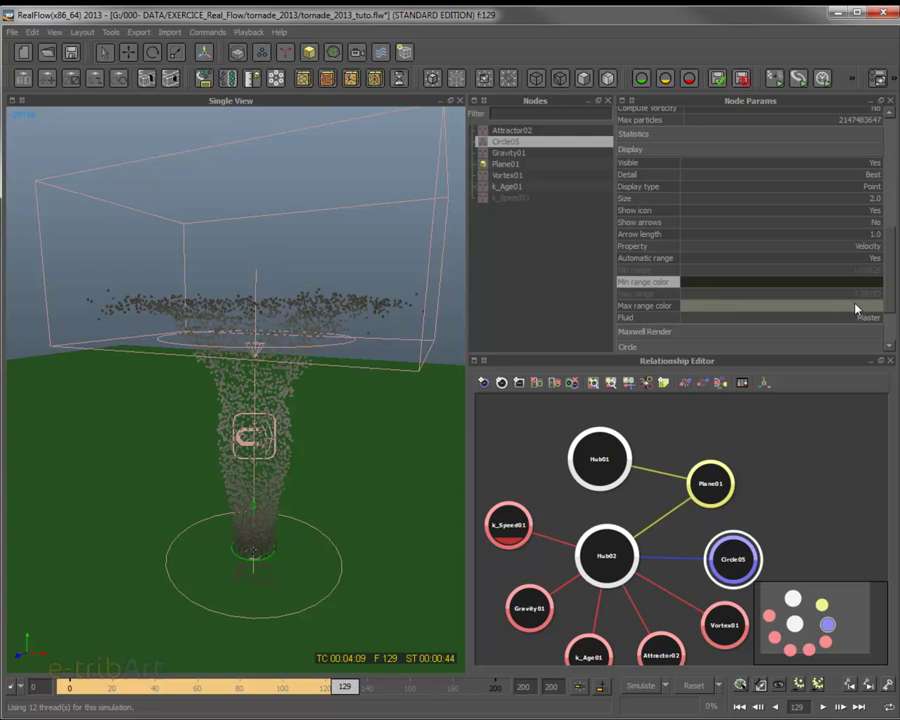
# - Limit the k_Speed01 daemon to a minimum speed of 1.5 and maximum of 5.0 with Limit & Keep enabled, and save the scene
pyautogui.click(510, 200)
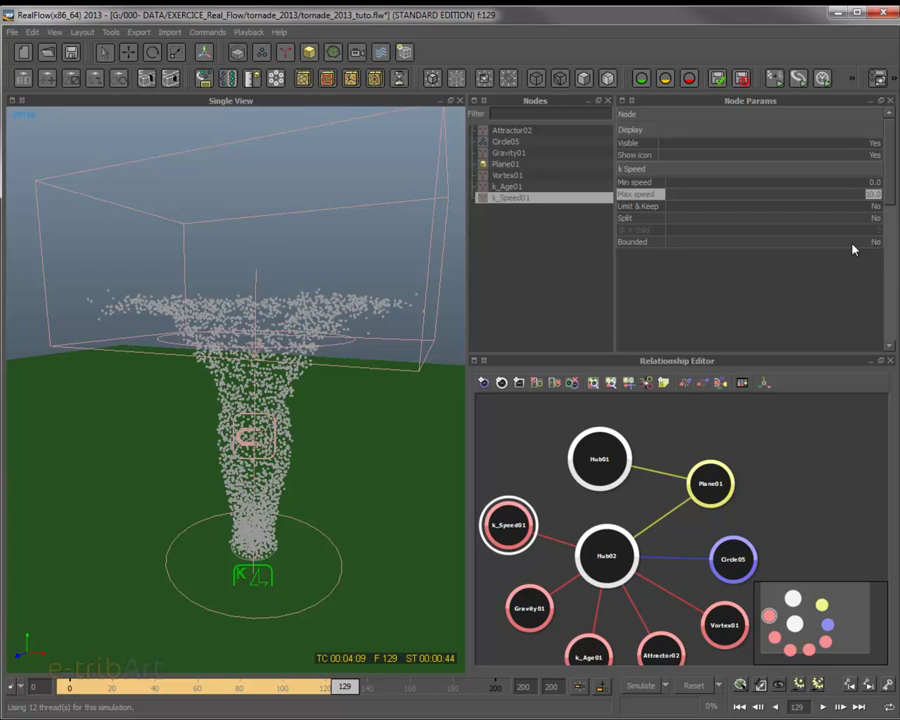
pyautogui.write('5')
pyautogui.press('Return')
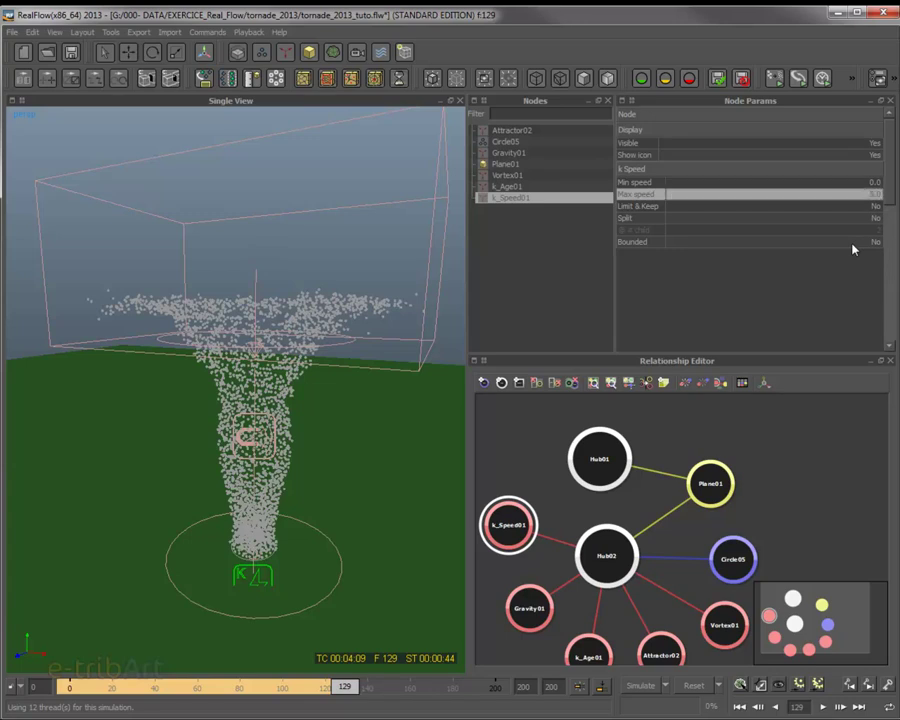
pyautogui.doubleClick(875, 183)
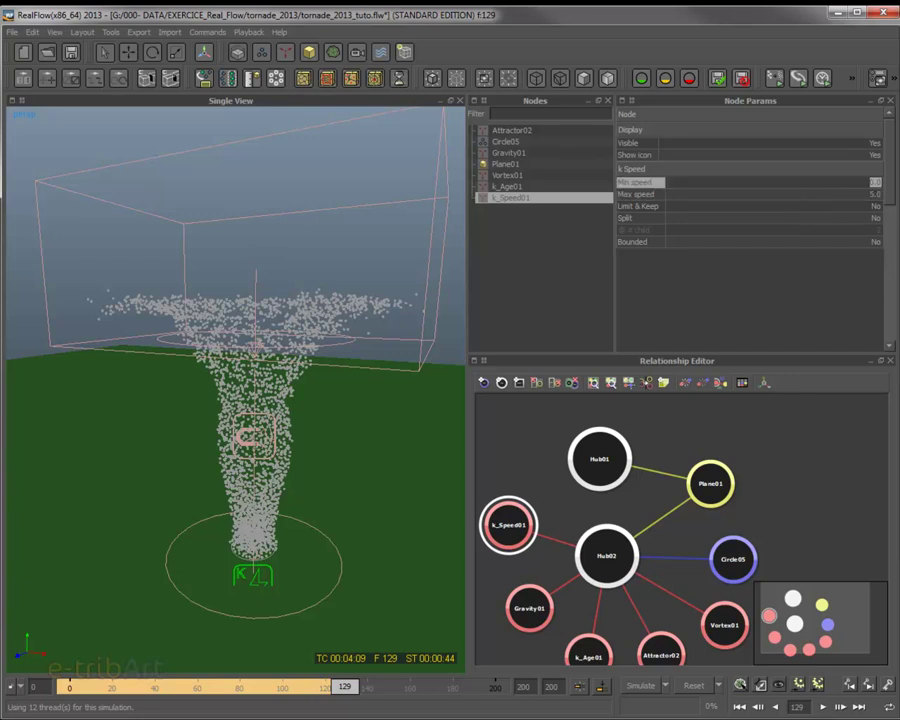
pyautogui.write('1.5')
pyautogui.press('Return')
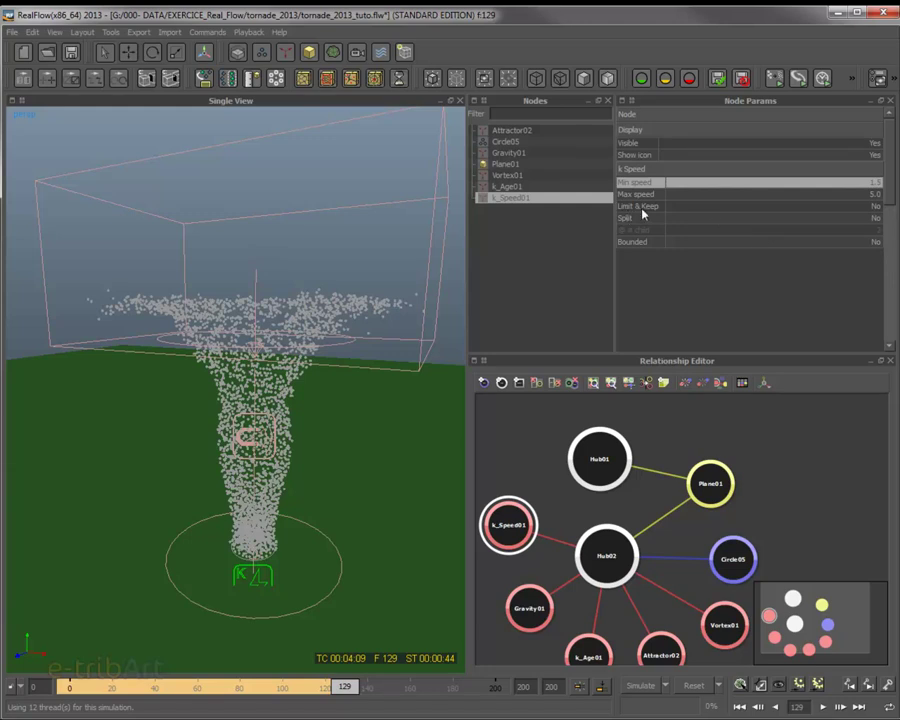
pyautogui.click(868, 206)
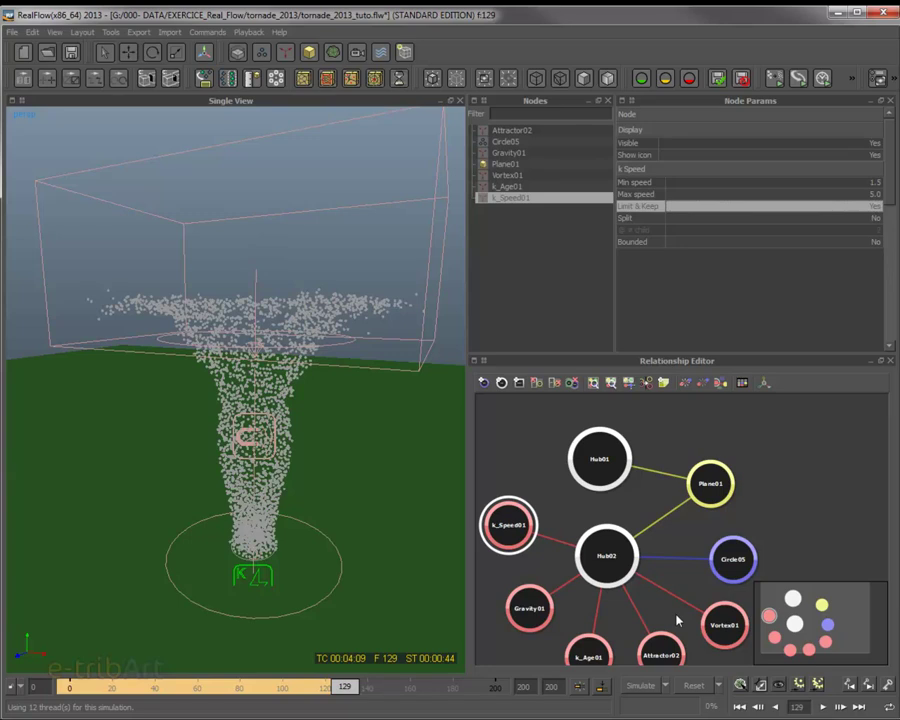
pyautogui.hotkey('ctrl', 's')
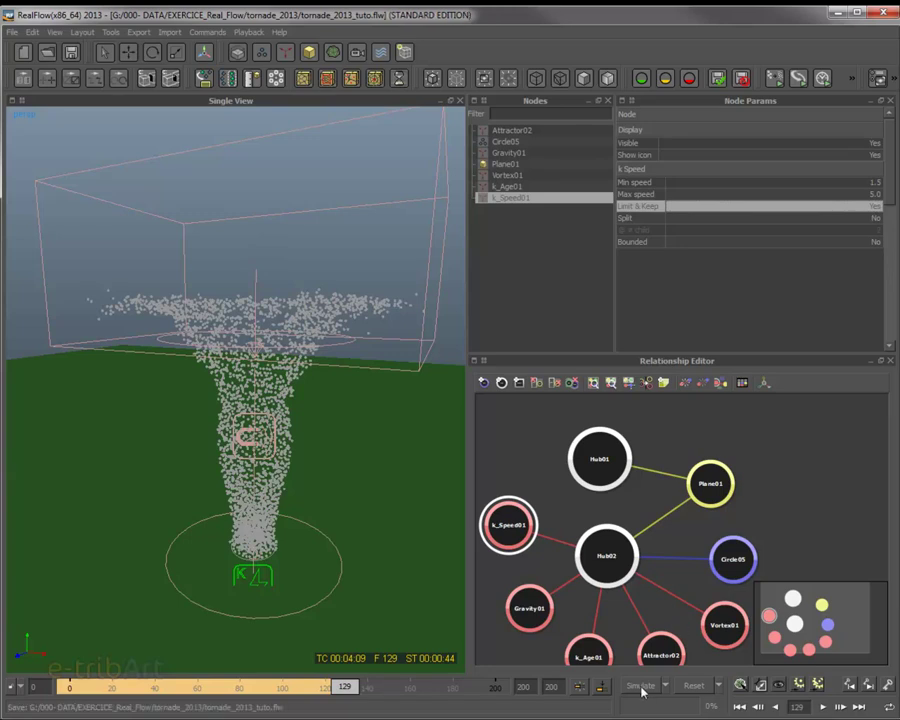
# - Reset the simulation and rerun it to frame 103 with Circle05 selected, checking the tornado's shape from several angles
pyautogui.click(693, 686)
pyautogui.press('Return')
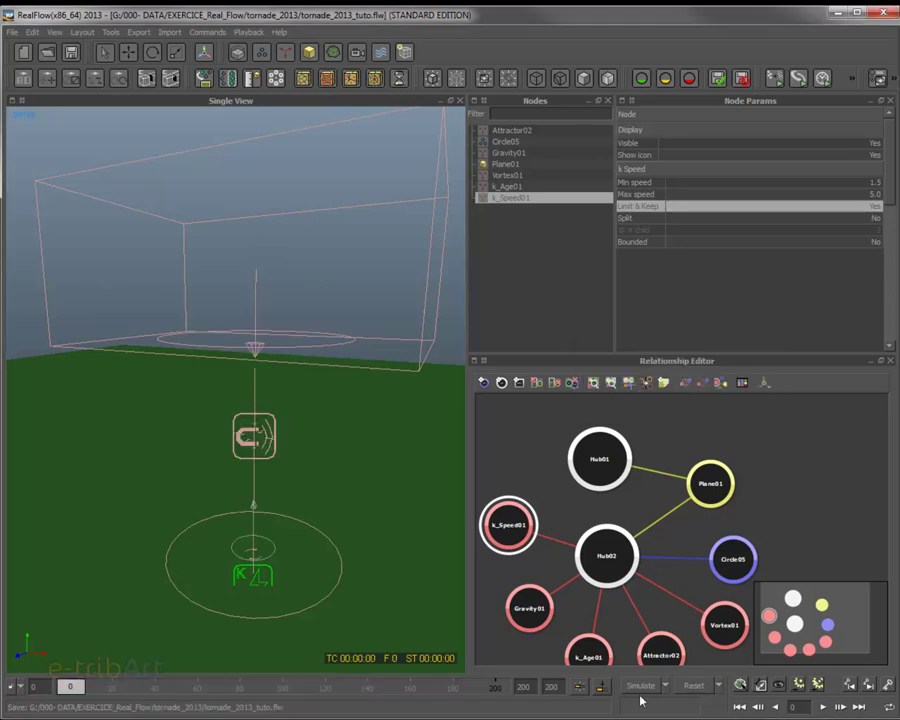
pyautogui.click(643, 688)
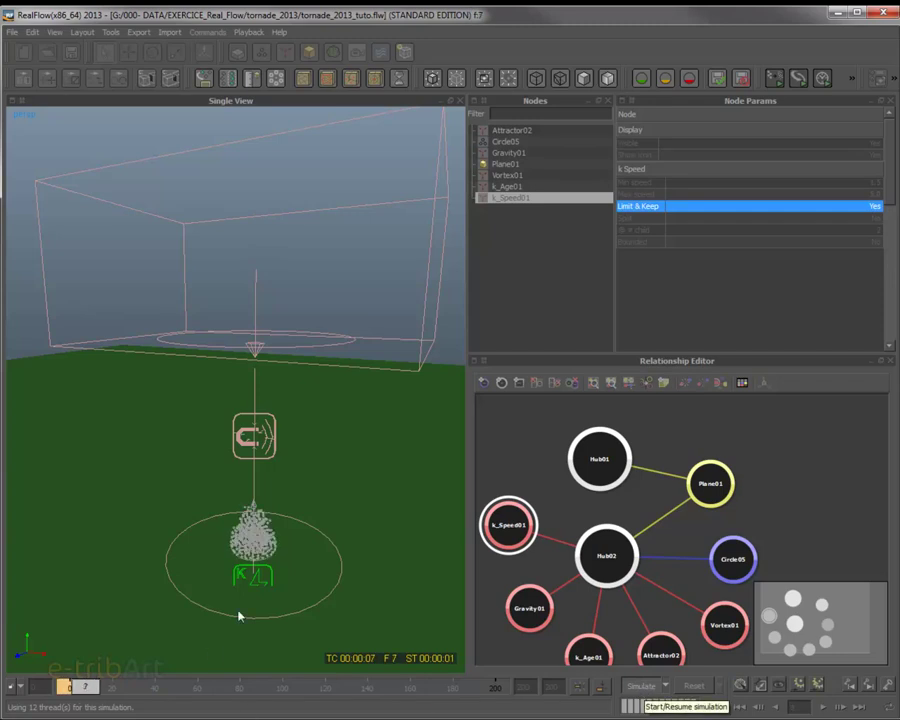
pyautogui.click(257, 537)
pyautogui.keyDown('alt'); pyautogui.moveTo(257, 537); pyautogui.dragTo(257, 544); pyautogui.keyUp('alt')
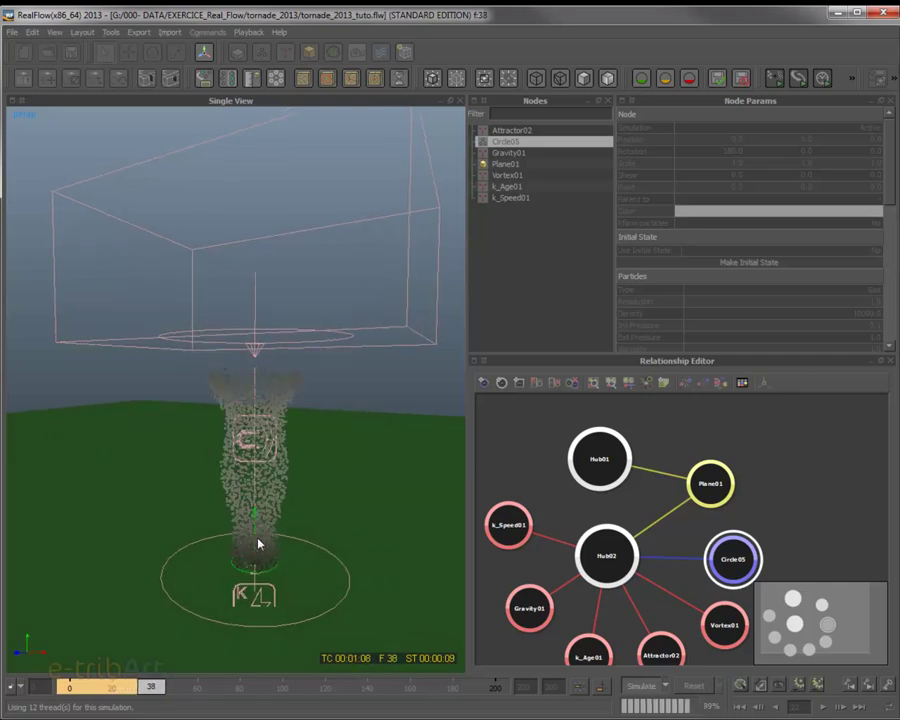
pyautogui.keyDown('alt'); pyautogui.moveTo(258, 540); pyautogui.dragTo(268, 428); pyautogui.keyUp('alt')
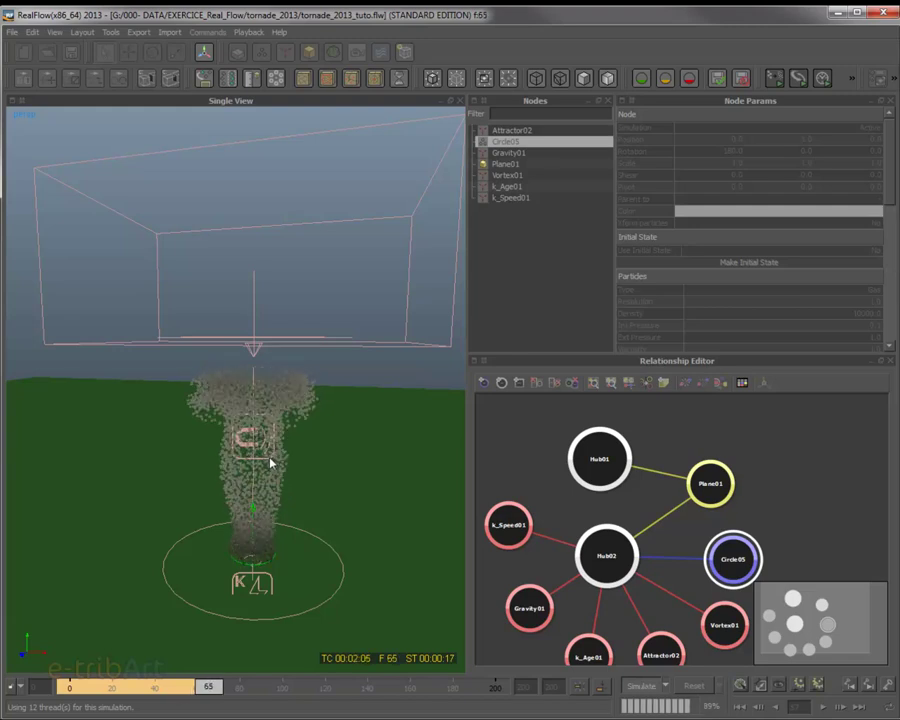
pyautogui.keyDown('alt'); pyautogui.moveTo(276, 452); pyautogui.dragTo(256, 443); pyautogui.keyUp('alt')
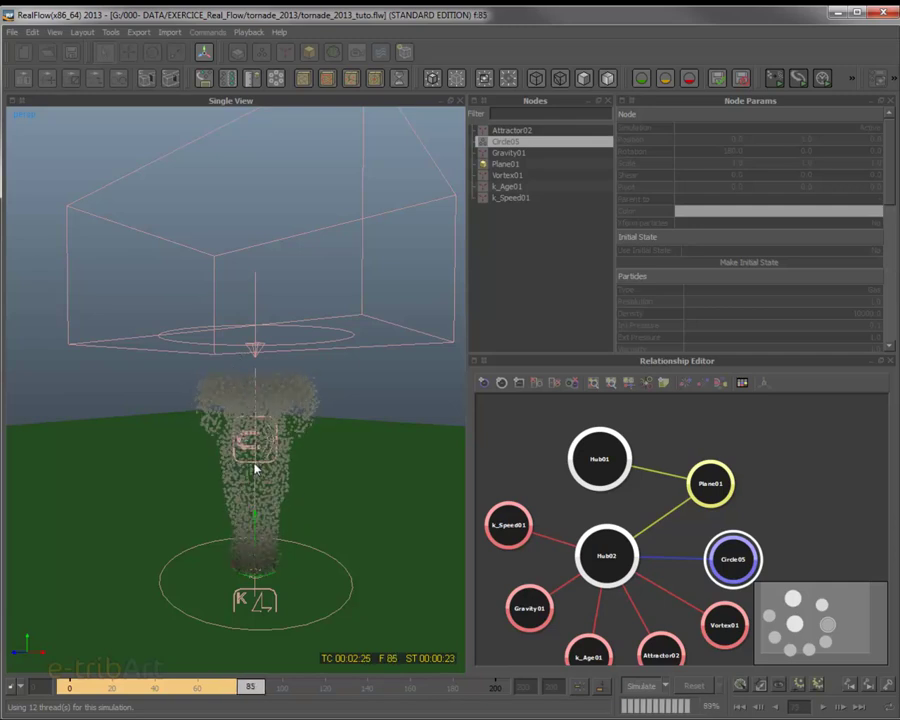
pyautogui.keyDown('alt'); pyautogui.moveTo(314, 527); pyautogui.dragTo(340, 538); pyautogui.keyUp('alt')
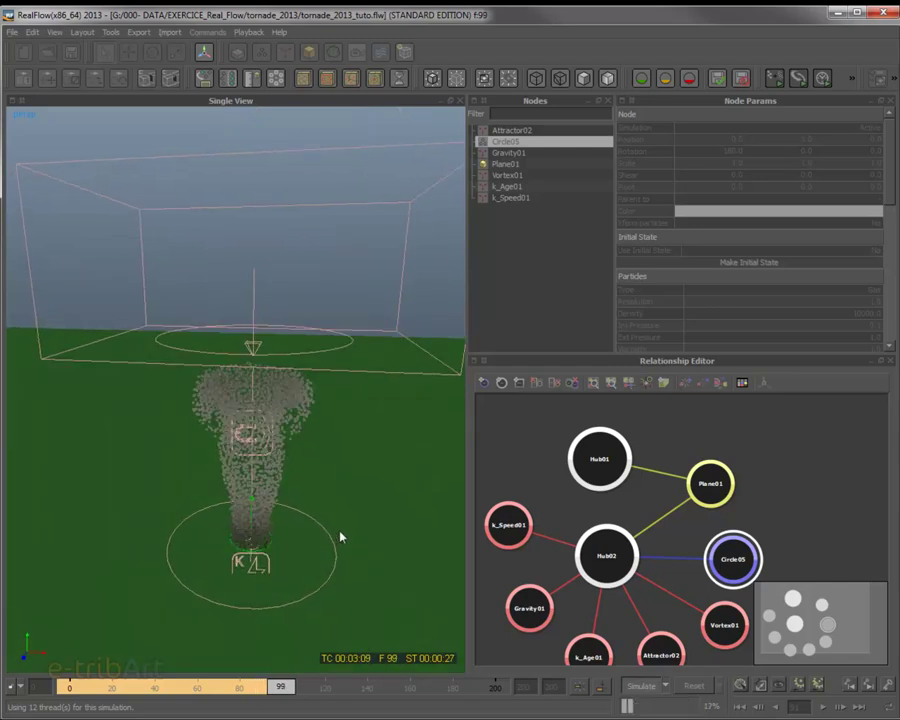
pyautogui.click(636, 686)
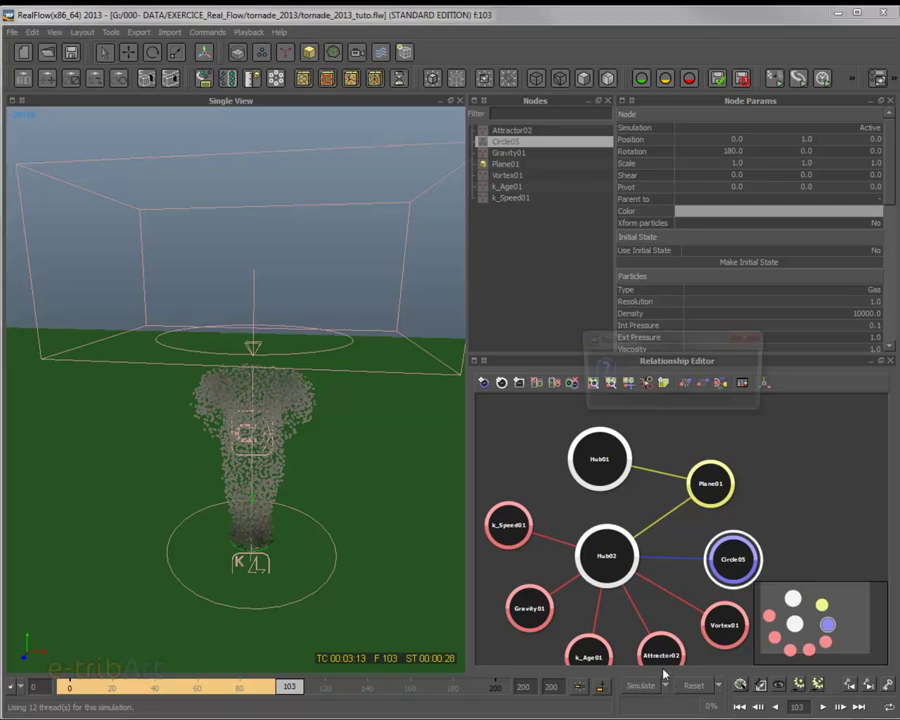
# - Reset the simulation data and set the k_Age01 daemon's life to 80
pyautogui.click(640, 393)
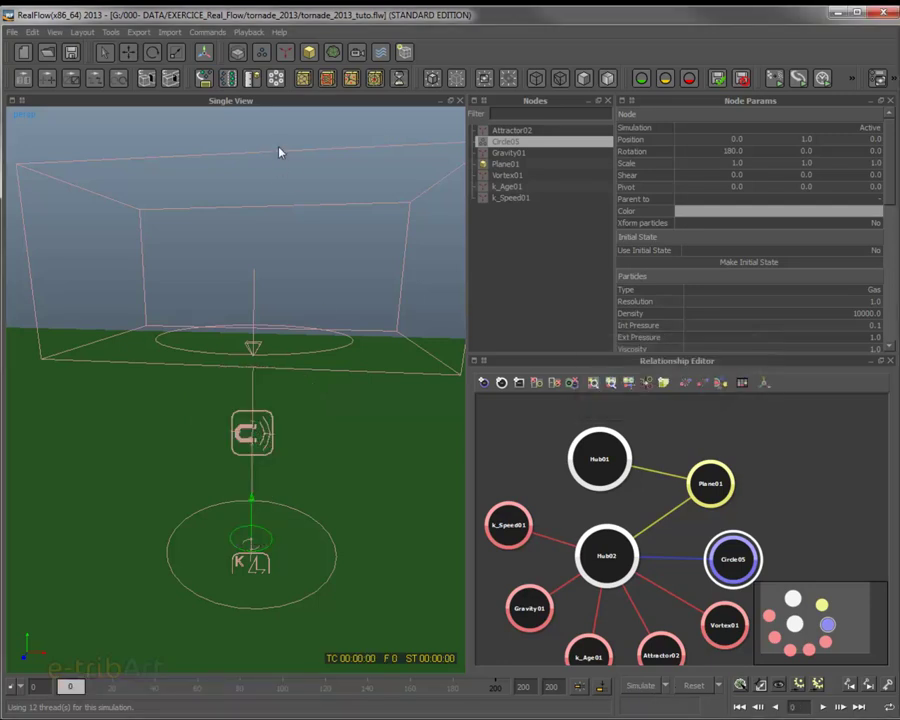
pyautogui.click(280, 152)
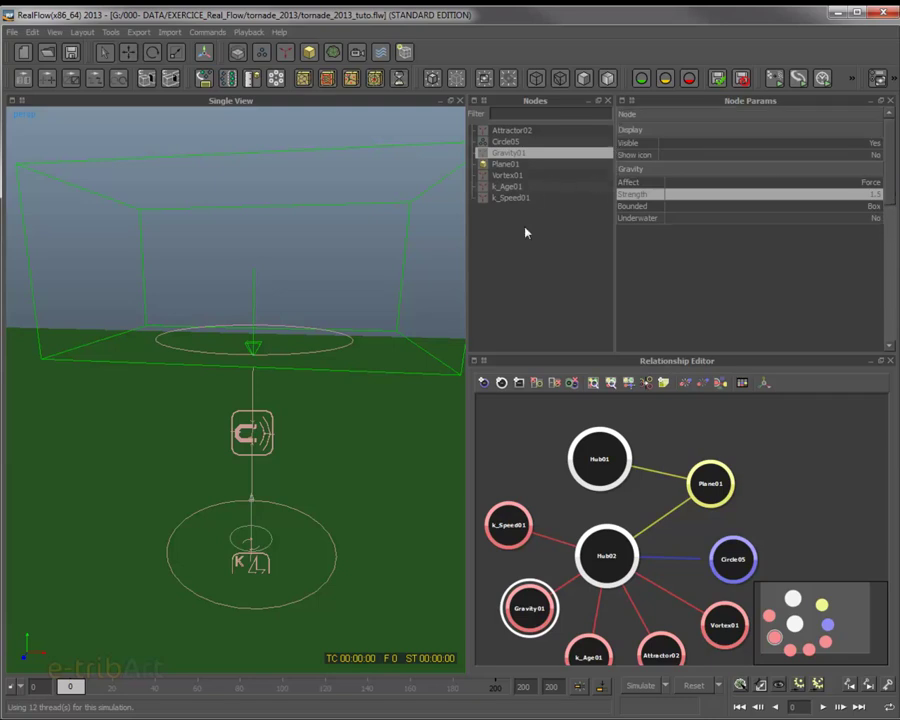
pyautogui.keyDown('alt'); pyautogui.moveTo(336, 407); pyautogui.dragTo(244, 377); pyautogui.keyUp('alt')
pyautogui.click(240, 355)
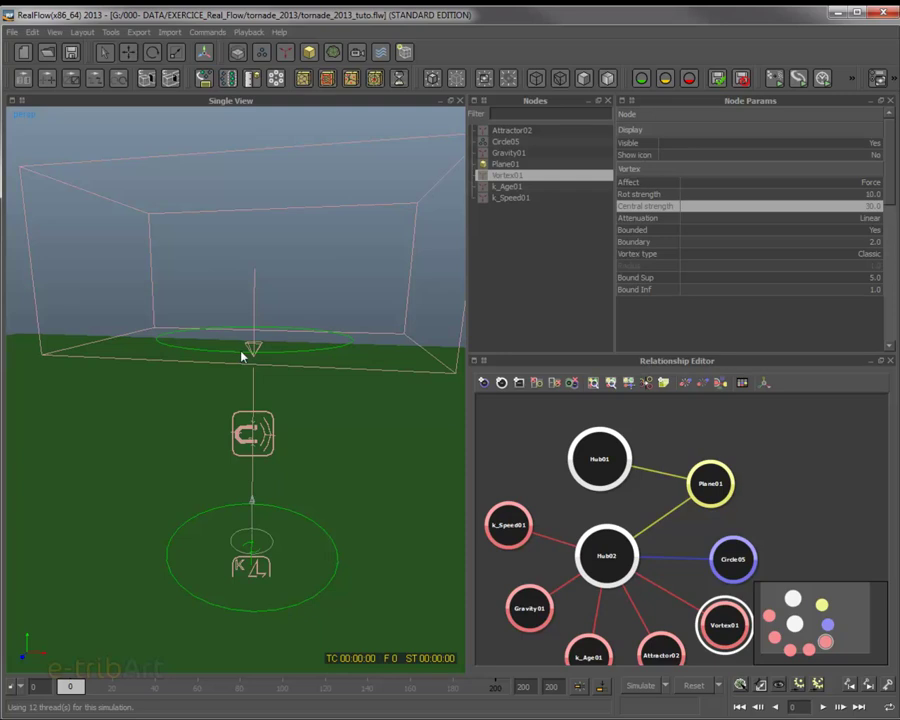
pyautogui.click(497, 187)
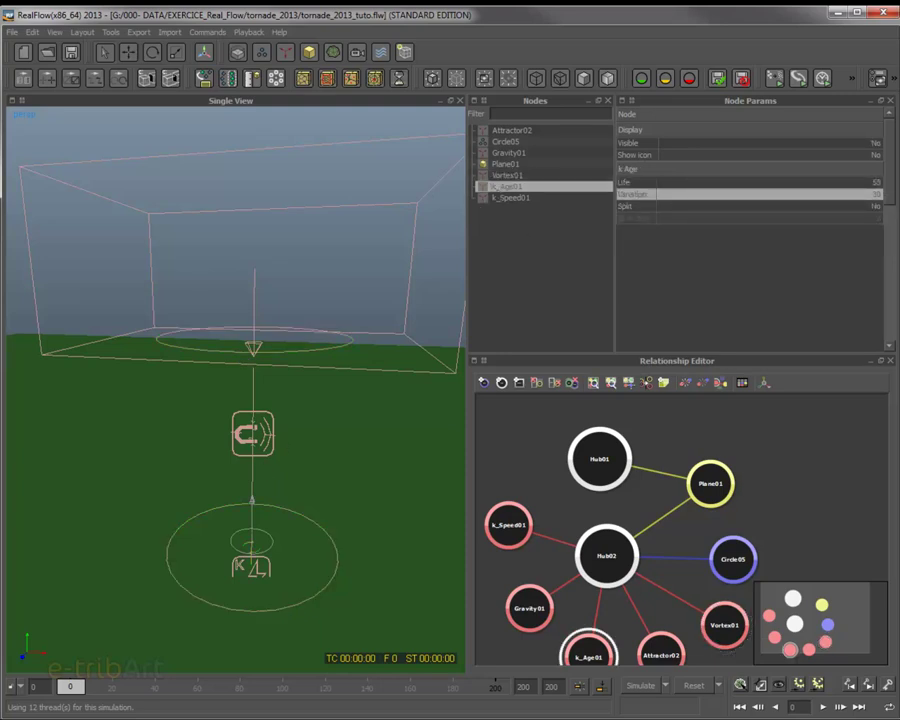
pyautogui.doubleClick(877, 183)
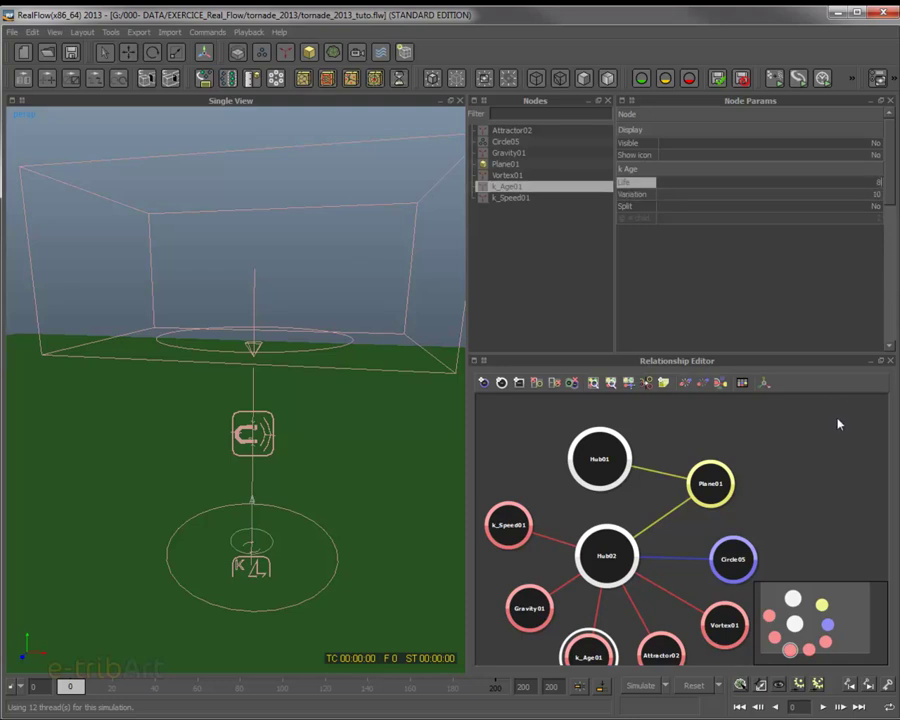
pyautogui.press('Return')
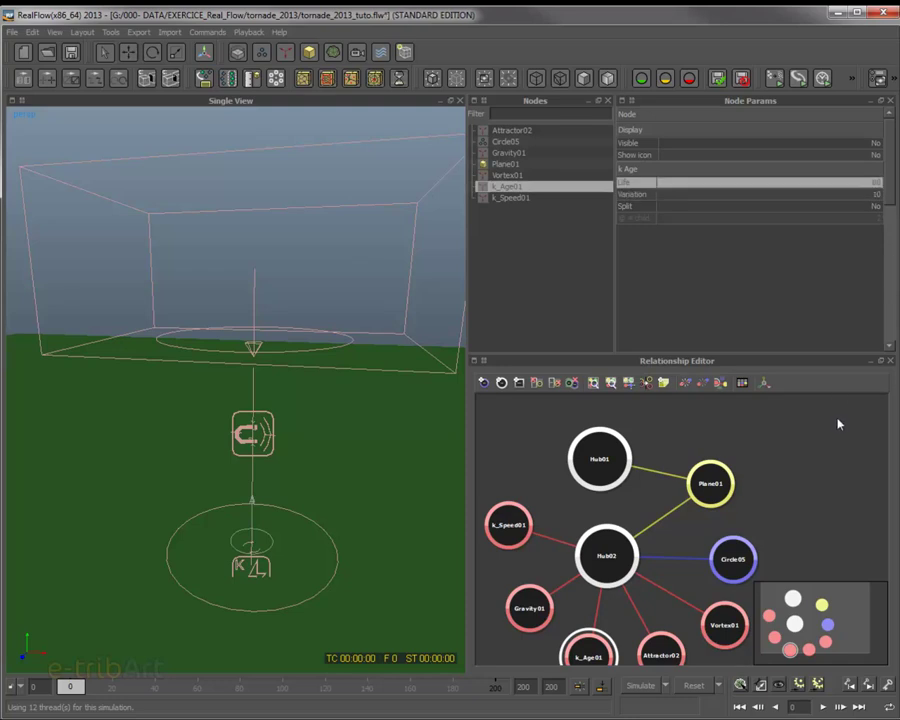
# - Reset the scene and simulate the tornado to frame 62 with Circle05 selected, viewing the particle column from several angles
pyautogui.click(690, 688)
pyautogui.click(640, 395)
pyautogui.click(640, 685)
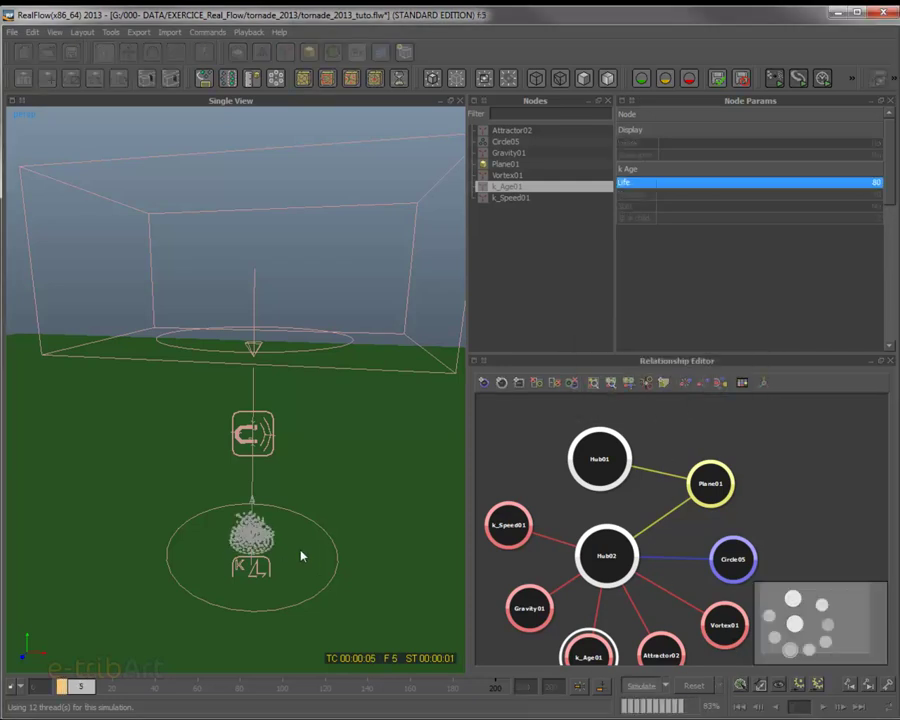
pyautogui.keyDown('alt'); pyautogui.moveTo(301, 553); pyautogui.dragTo(291, 523); pyautogui.keyUp('alt')
pyautogui.click(260, 540)
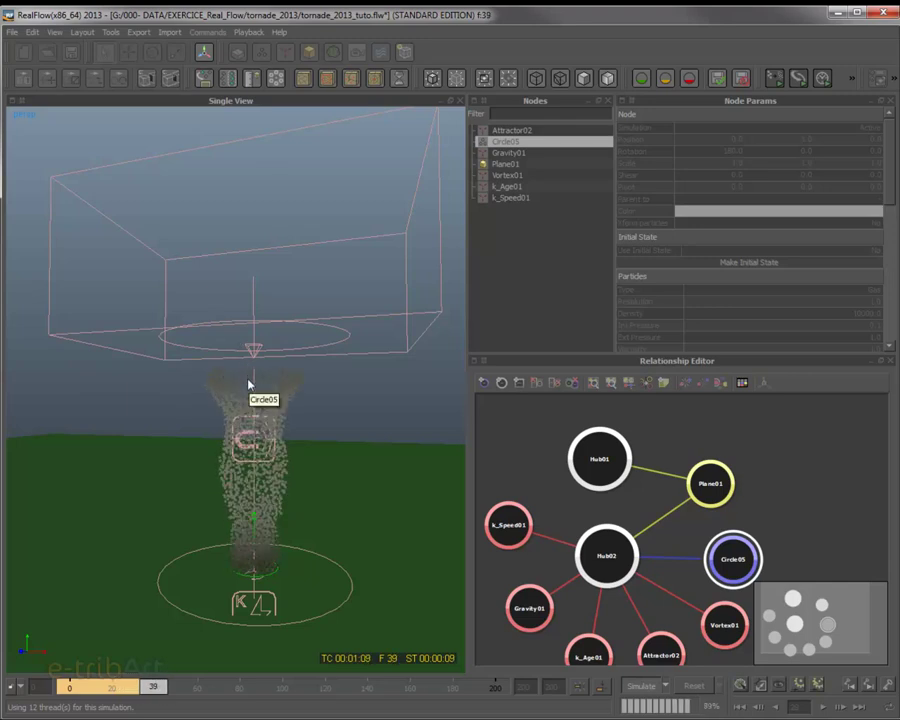
pyautogui.keyDown('alt'); pyautogui.moveTo(253, 396); pyautogui.dragTo(260, 420); pyautogui.keyUp('alt')
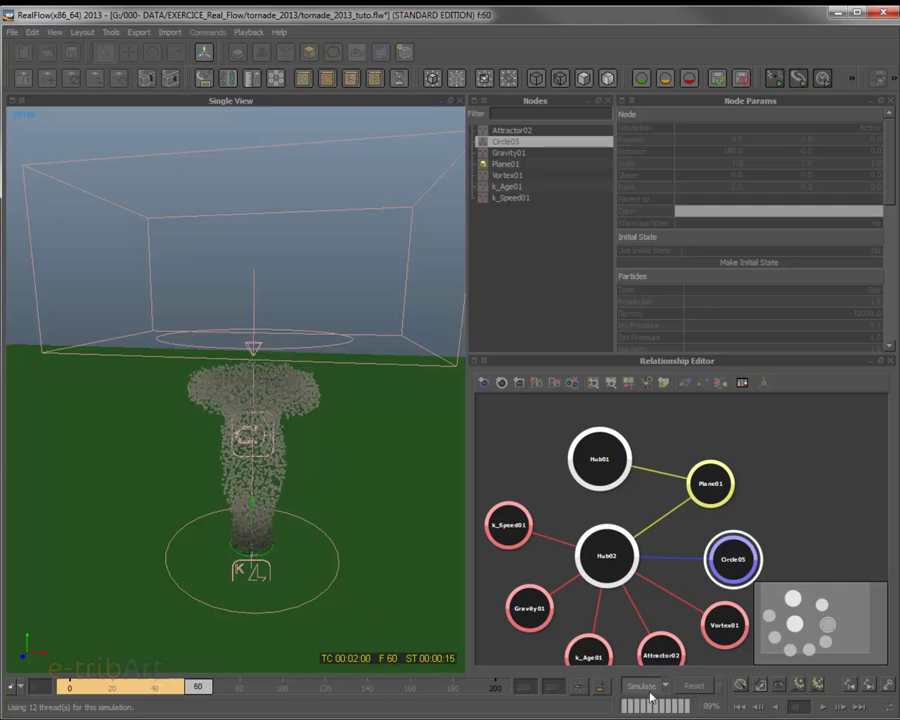
pyautogui.press('Escape')
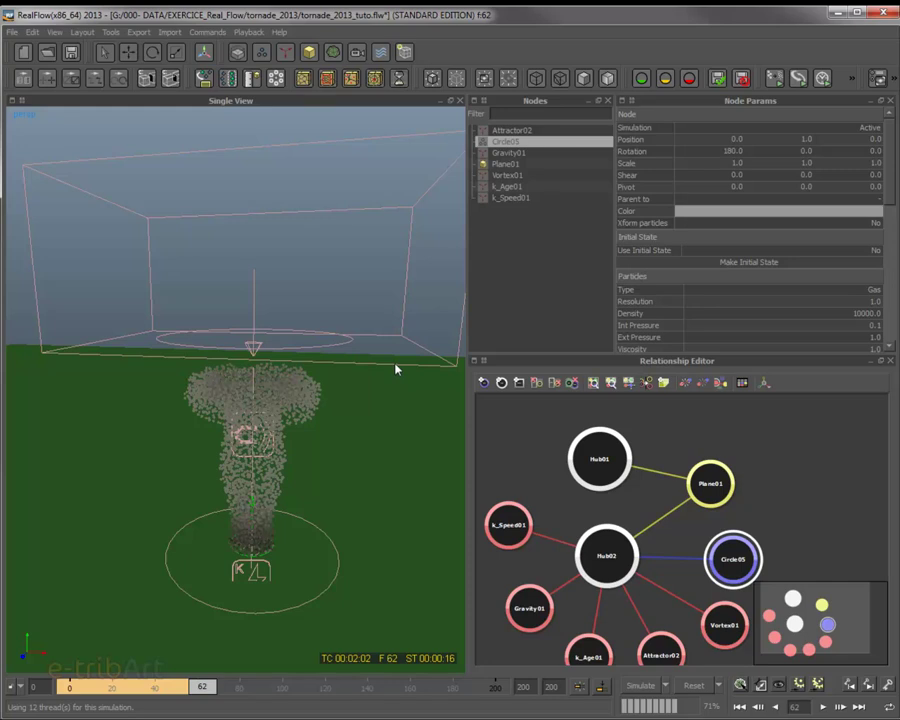
# - Set the k_Speed01 daemon's minimum speed to 2.0 and its maximum speed to 6.0
pyautogui.click(396, 366)
pyautogui.click(304, 352)
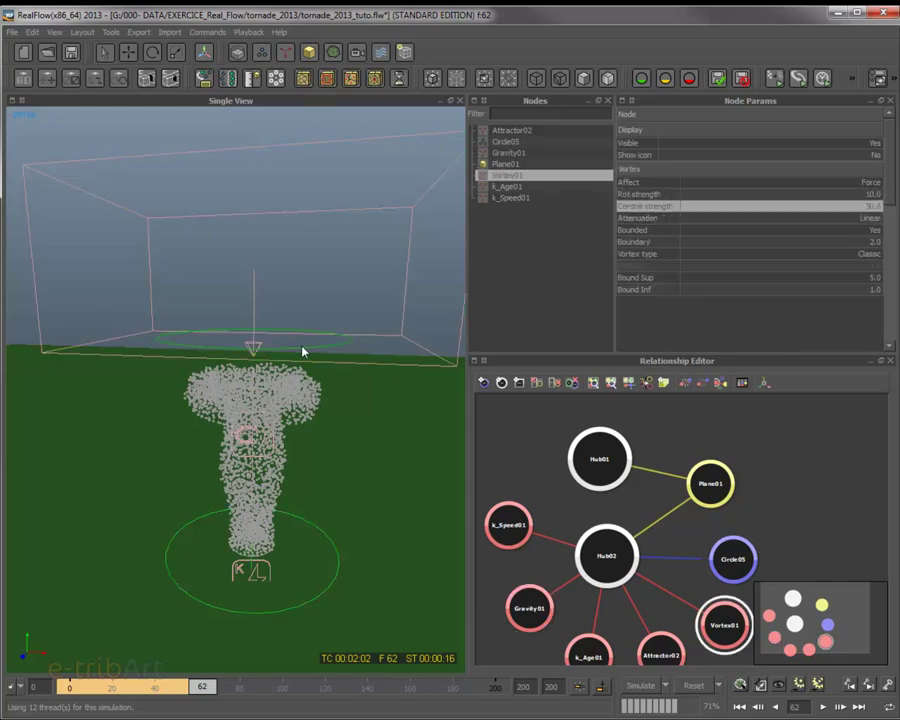
pyautogui.keyDown('alt'); pyautogui.moveTo(315, 394); pyautogui.dragTo(304, 415); pyautogui.keyUp('alt')
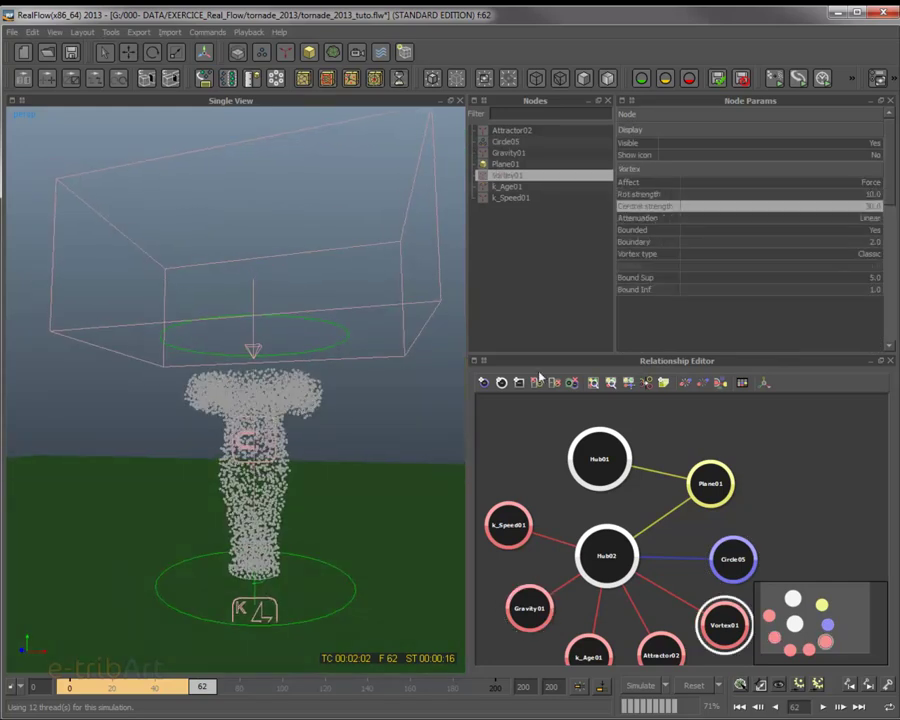
pyautogui.click(507, 186)
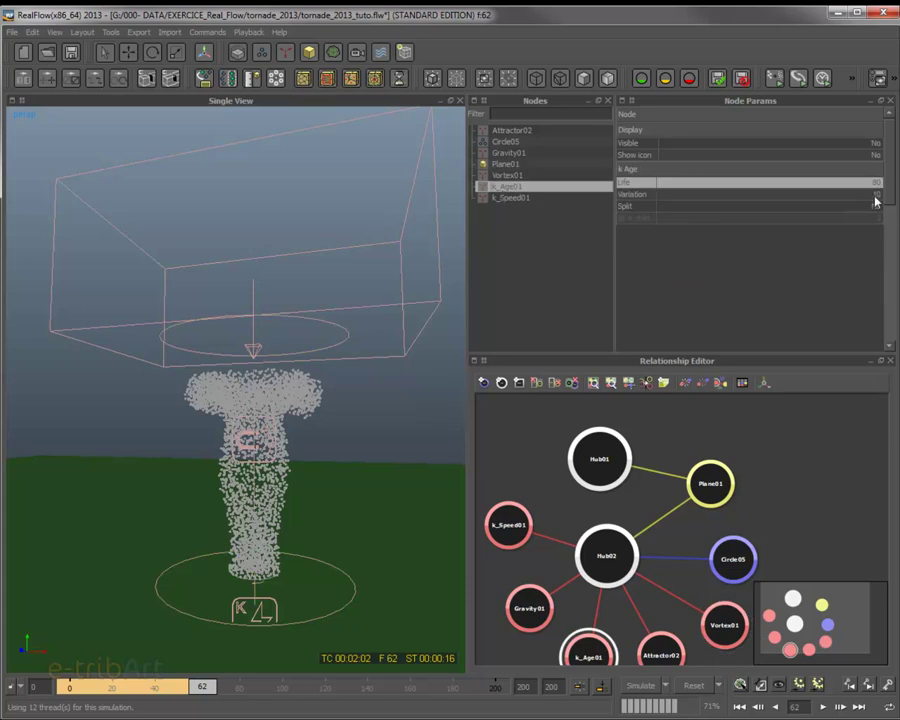
pyautogui.click(519, 199)
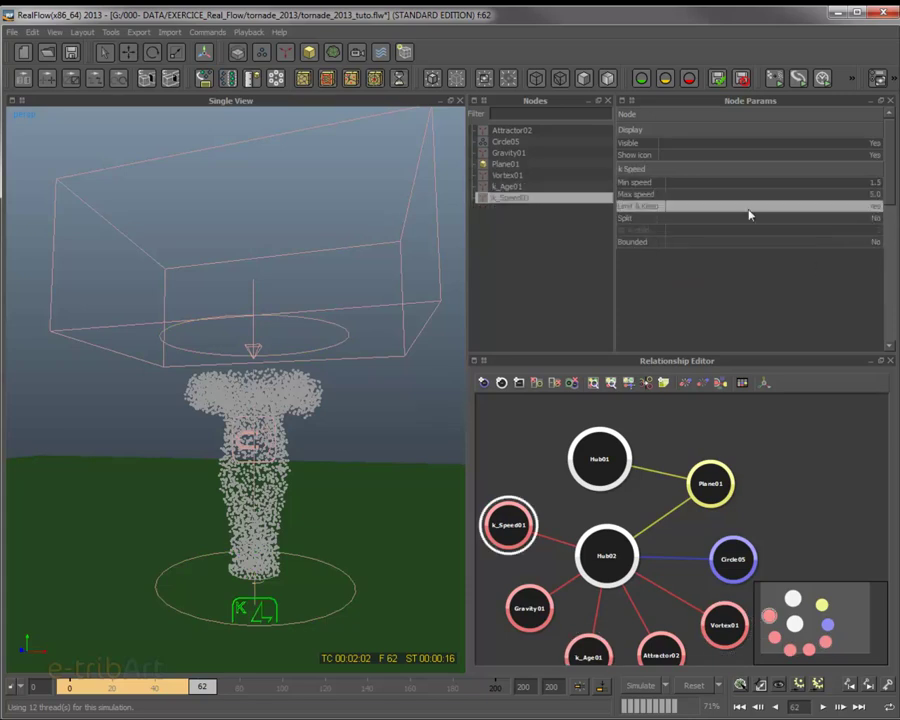
pyautogui.click(877, 183)
pyautogui.write('2')
pyautogui.press('Return')
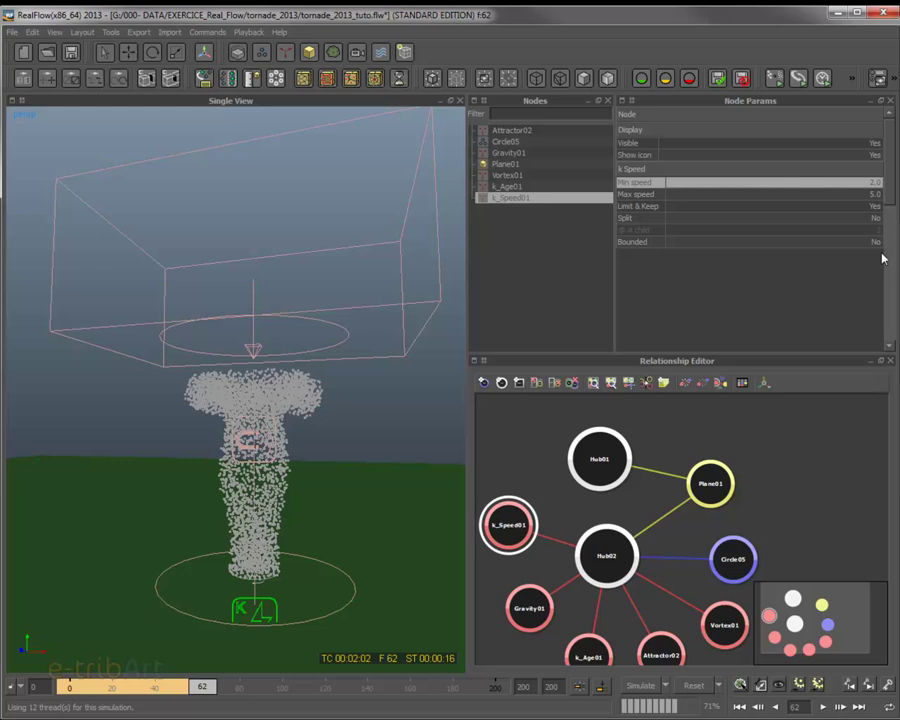
pyautogui.click(877, 194)
pyautogui.press('Return')
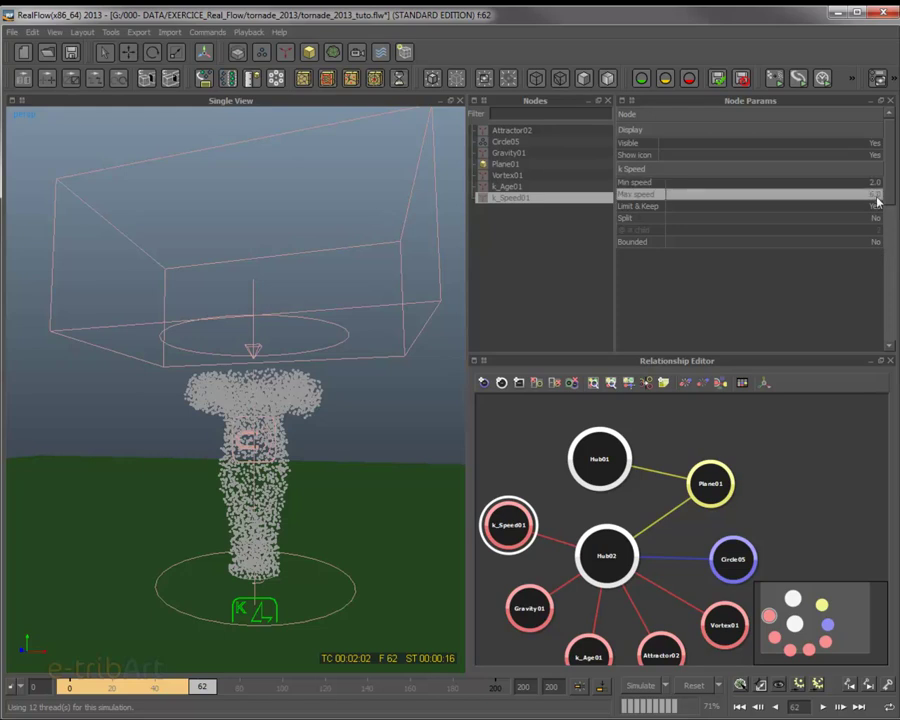
# - Reset the simulation data and simulate the tornado to frame 76 with Circle05 selected, inspecting the particle spread around the funnel's upper end
pyautogui.click(693, 685)
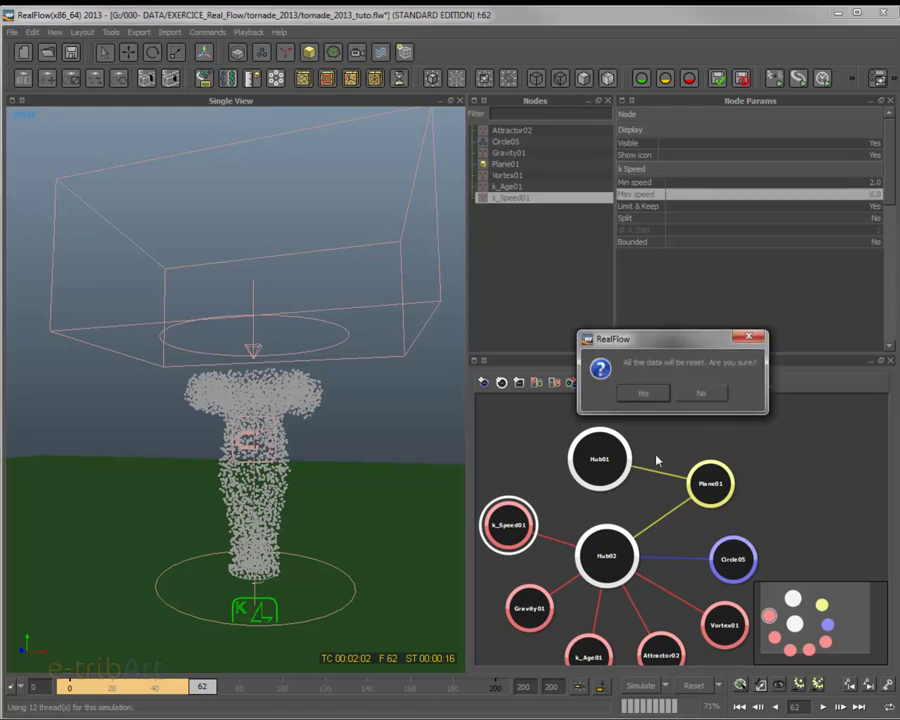
pyautogui.click(645, 395)
pyautogui.click(638, 686)
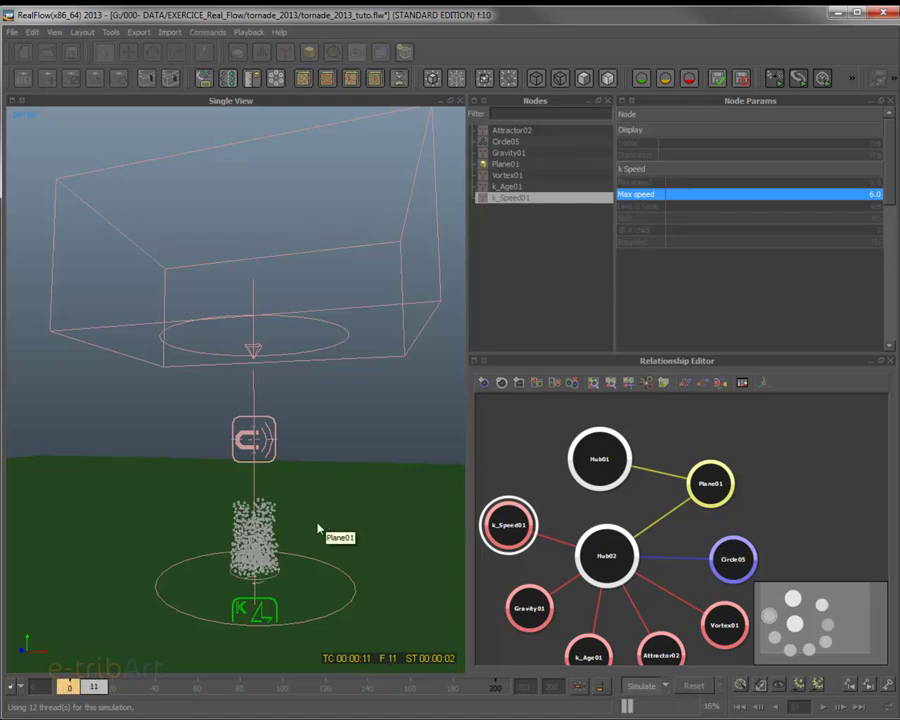
pyautogui.click(270, 530)
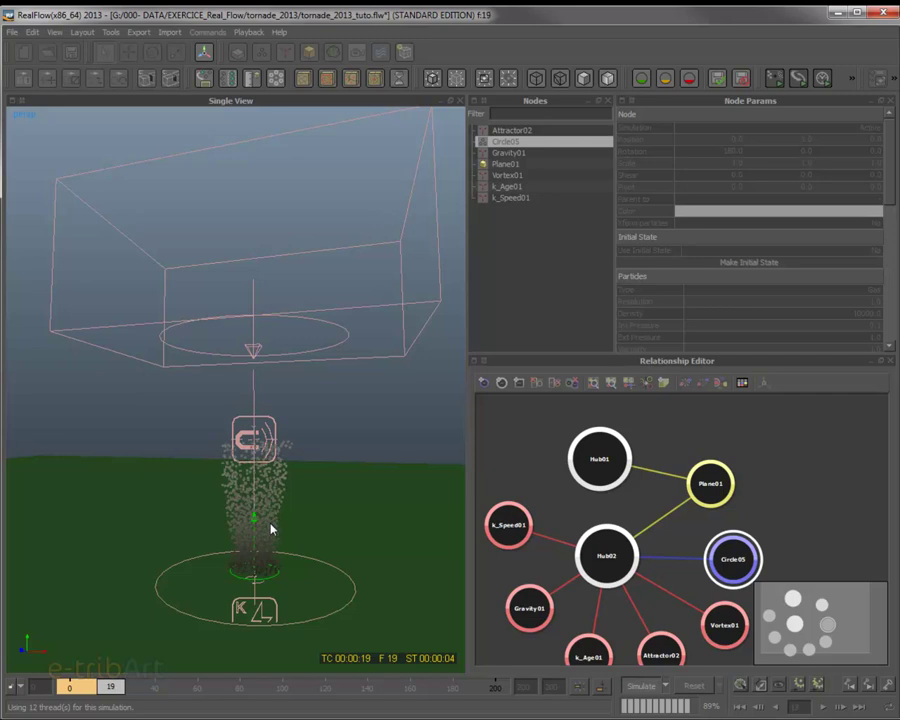
pyautogui.keyDown('alt'); pyautogui.moveTo(268, 530); pyautogui.dragTo(267, 540); pyautogui.keyUp('alt')
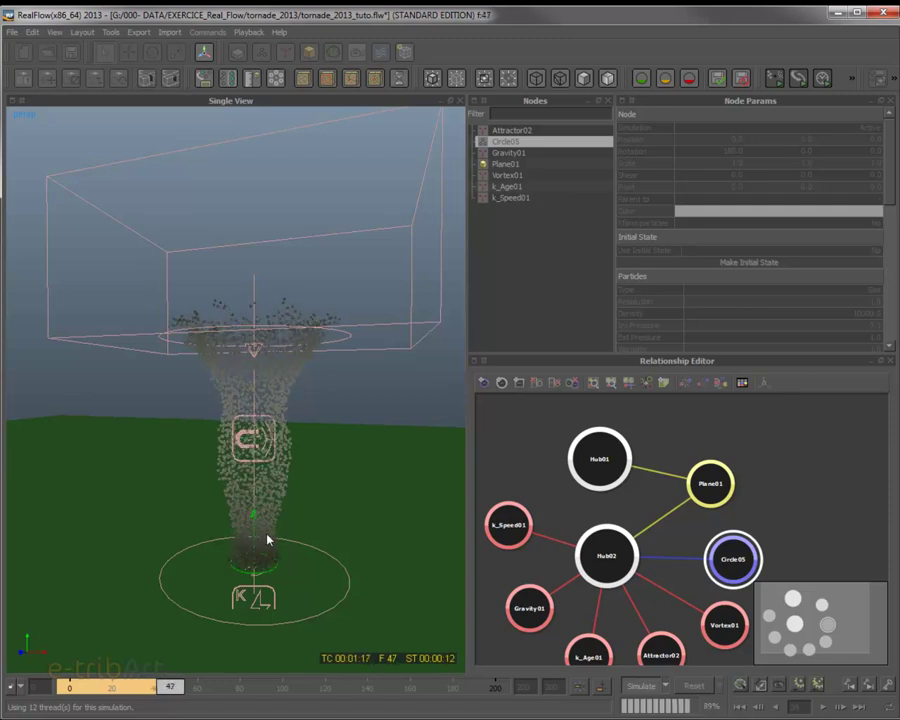
pyautogui.moveTo(256, 437)
pyautogui.keyDown('alt'); pyautogui.mouseDown()
pyautogui.moveTo(249, 466)
pyautogui.moveTo(251, 454)
pyautogui.mouseUp(); pyautogui.keyUp('alt')
pyautogui.moveTo(266, 384)
pyautogui.keyDown('alt'); pyautogui.mouseDown()
pyautogui.moveTo(265, 400)
pyautogui.moveTo(261, 390)
pyautogui.mouseUp(); pyautogui.keyUp('alt')
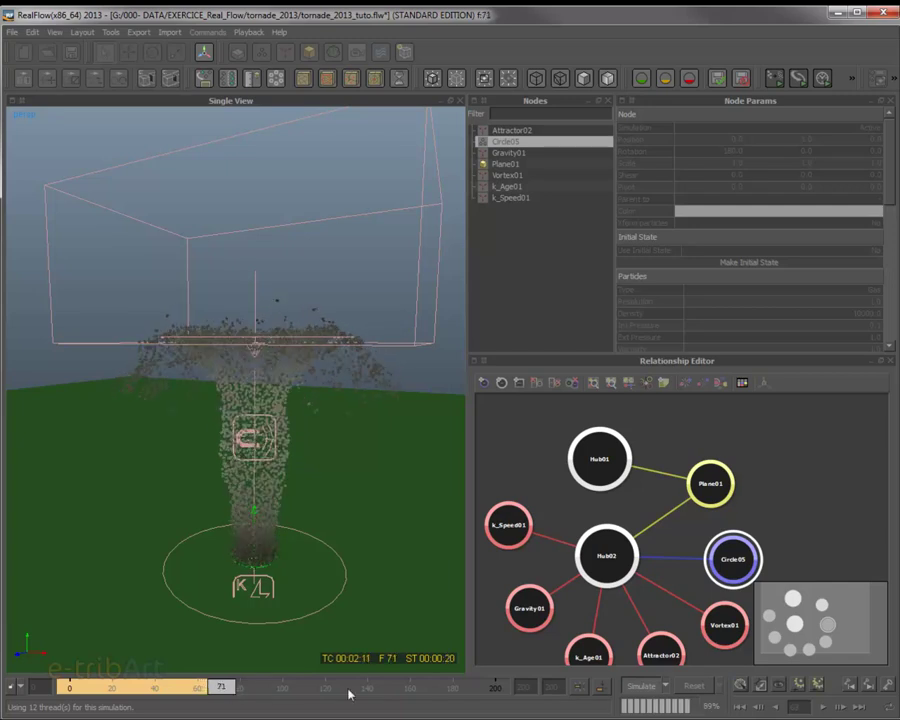
pyautogui.click(641, 686)
pyautogui.keyDown('alt'); pyautogui.moveTo(145, 491); pyautogui.dragTo(275, 425); pyautogui.keyUp('alt')
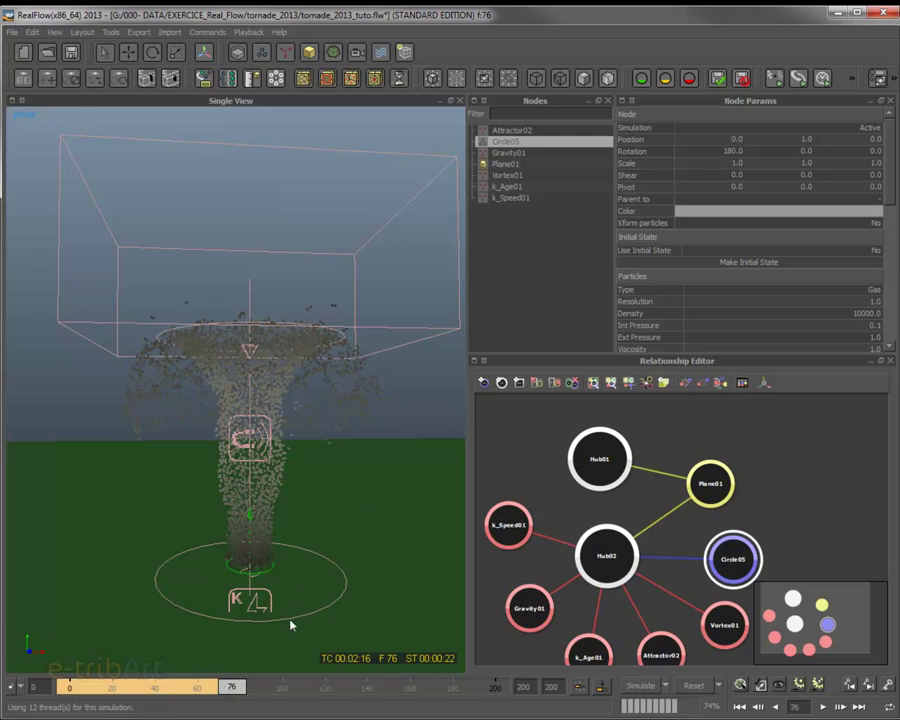
# - Go back to frame 62, reset the simulation data and set the k_Age01 daemon's life to 60
pyautogui.moveTo(233, 690); pyautogui.dragTo(204, 692)
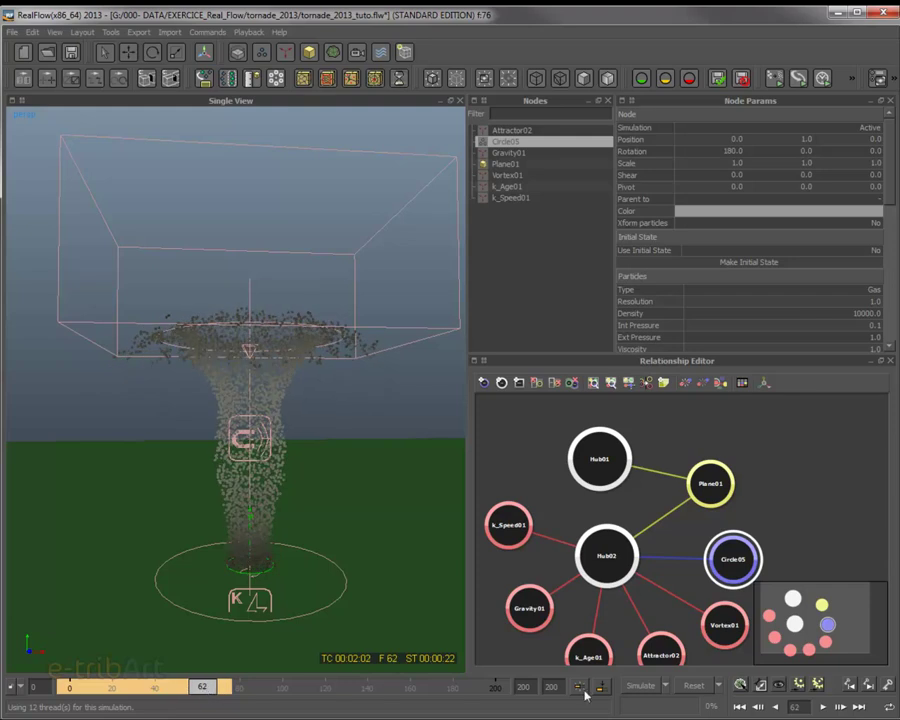
pyautogui.click(694, 685)
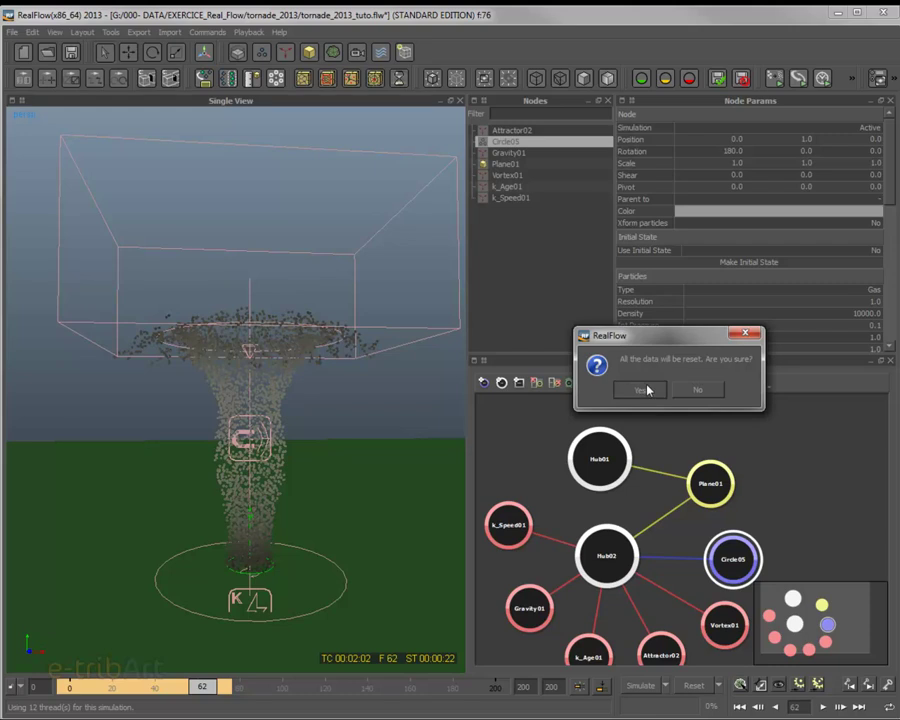
pyautogui.click(640, 390)
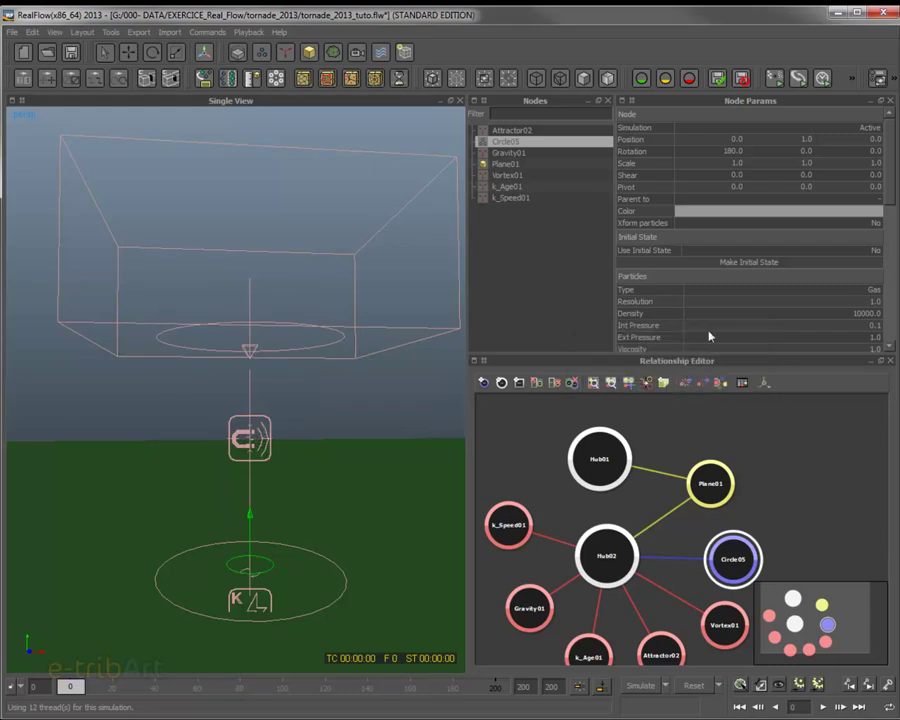
pyautogui.click(510, 187)
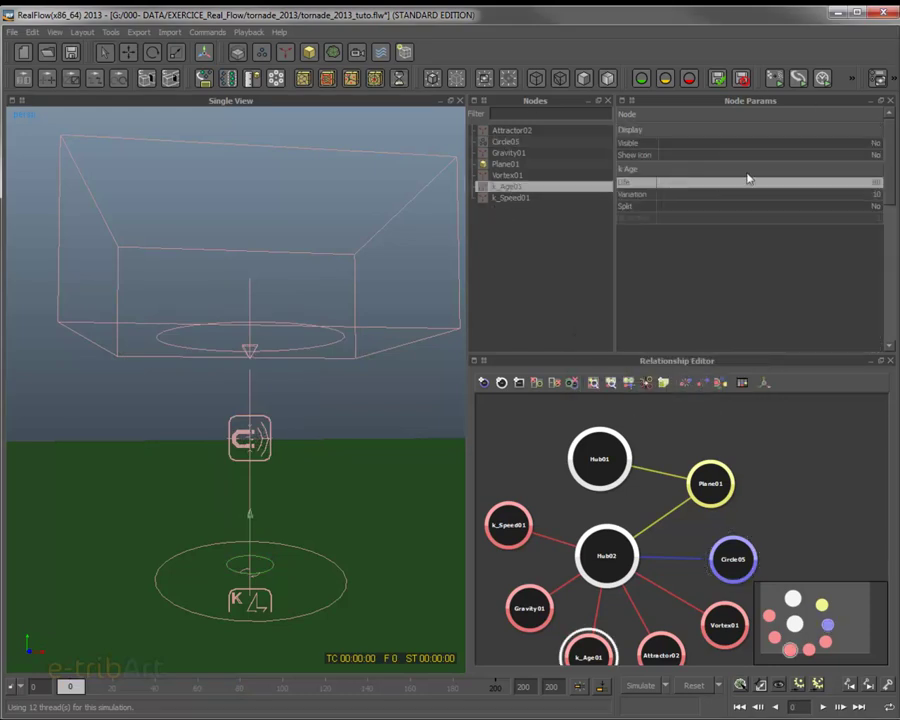
pyautogui.doubleClick(876, 187)
pyautogui.write('60')
pyautogui.press('Return')
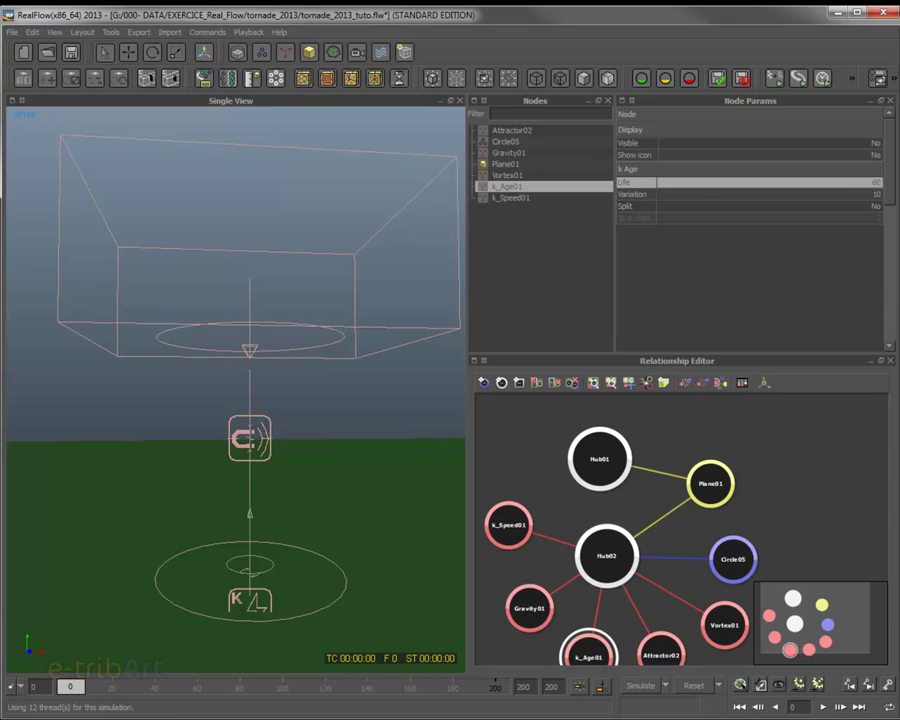
# - Reset the scene and simulate the tornado to frame 126 with Circle05 selected, inspecting the funnel from several angles
pyautogui.click(680, 687)
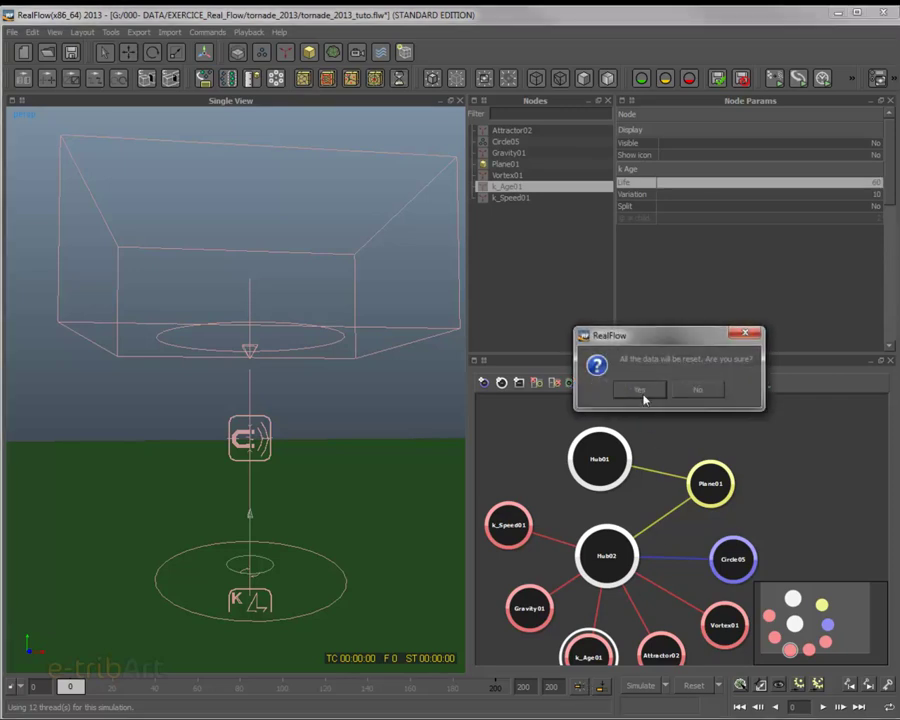
pyautogui.click(640, 390)
pyautogui.click(641, 686)
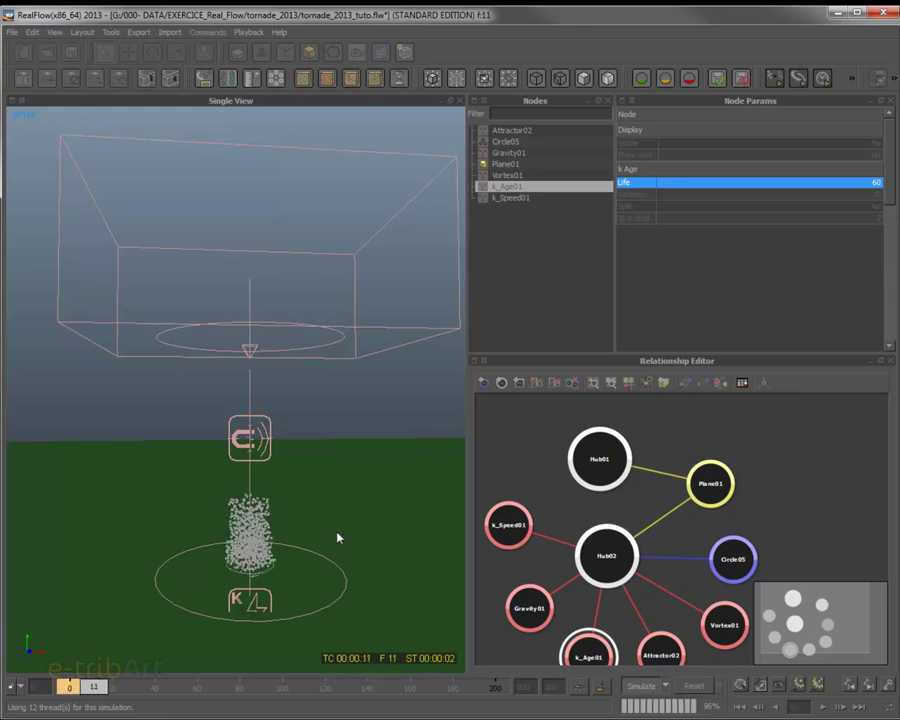
pyautogui.click(256, 537)
pyautogui.keyDown('alt'); pyautogui.moveTo(287, 528); pyautogui.dragTo(247, 563); pyautogui.keyUp('alt')
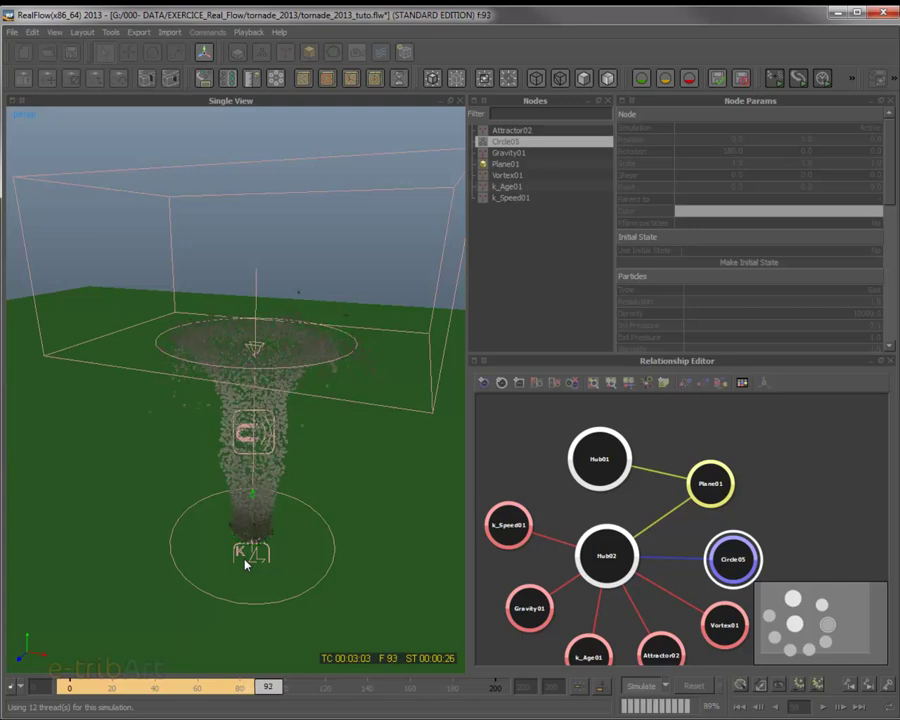
pyautogui.keyDown('alt'); pyautogui.moveTo(247, 589); pyautogui.dragTo(255, 535); pyautogui.keyUp('alt')
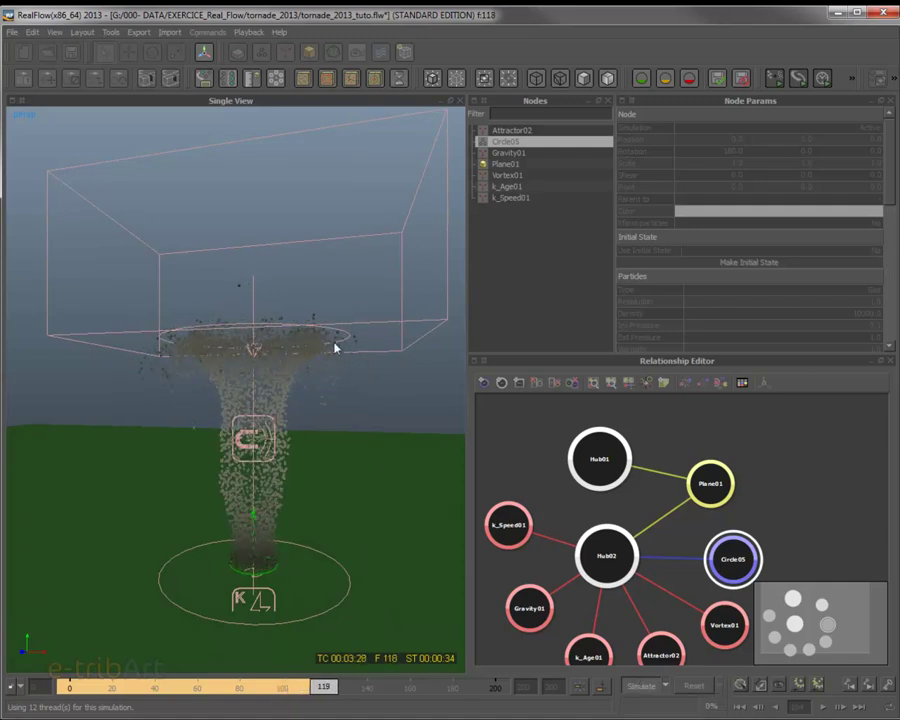
pyautogui.keyDown('alt'); pyautogui.moveTo(325, 392); pyautogui.dragTo(289, 481); pyautogui.keyUp('alt')
pyautogui.click(652, 686)
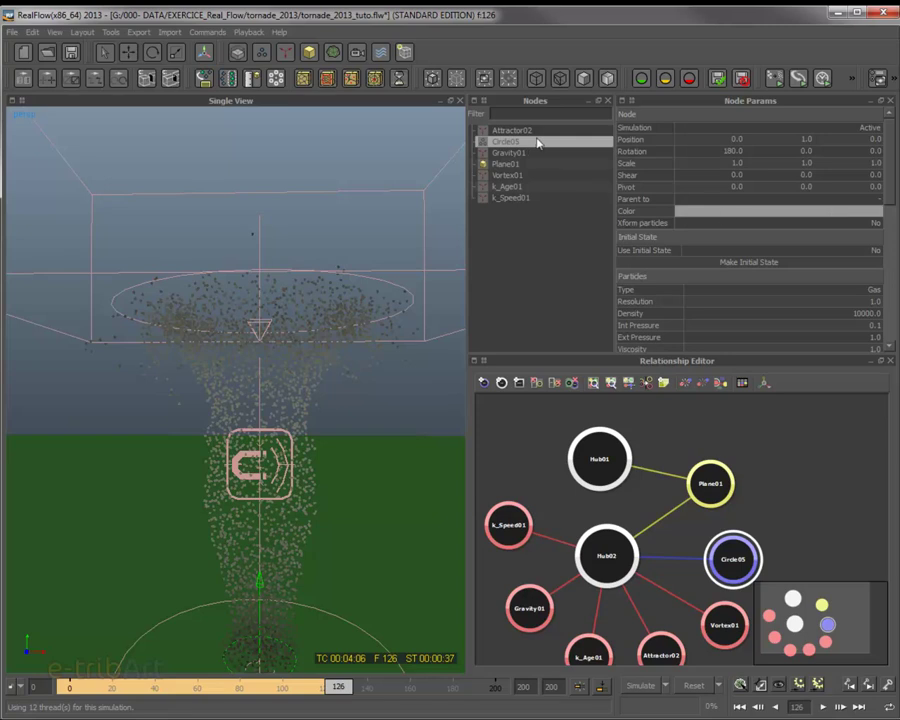
# - Set the Circle05 emitter's particle resolution to 50
pyautogui.scroll(-5, 888, 186)
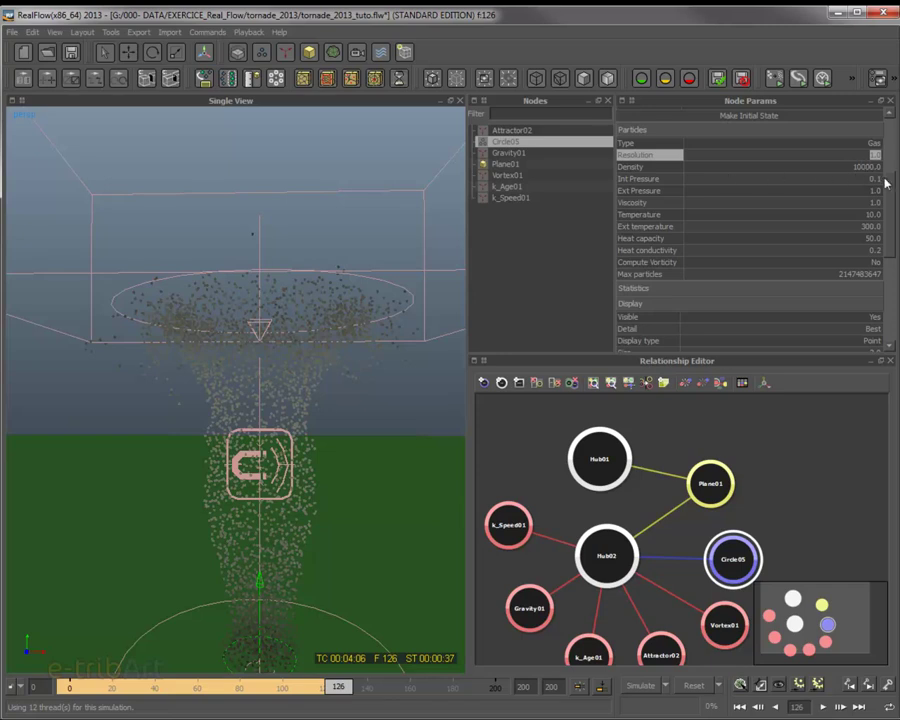
pyautogui.write('50')
pyautogui.press('Return')
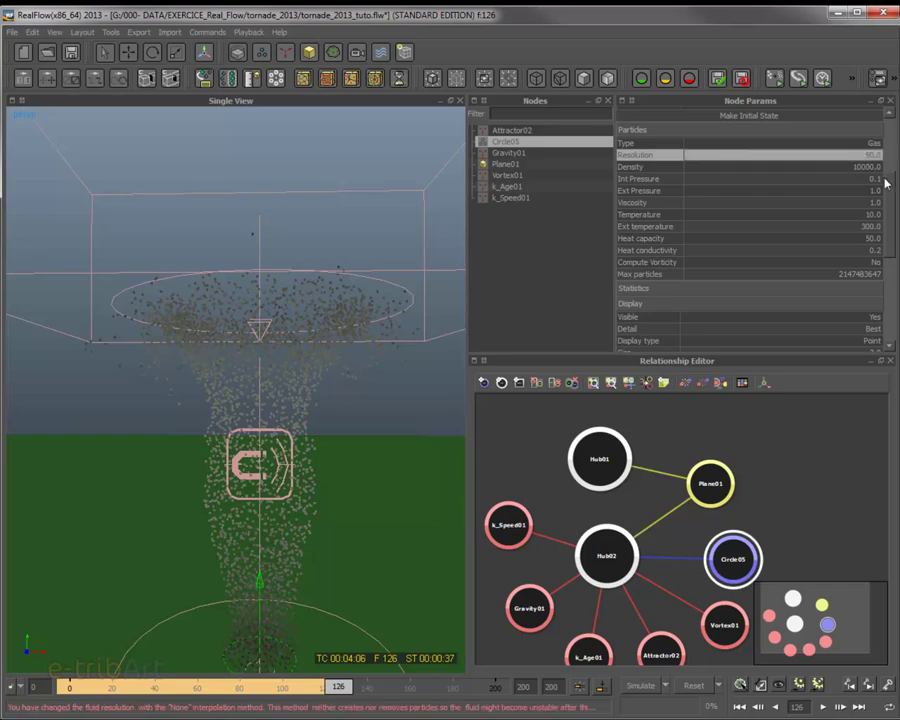
# - Reset the simulation data and resimulate the tornado with the denser Circle05 emitter, keeping the particle column framed
pyautogui.click(689, 685)
pyautogui.click(641, 389)
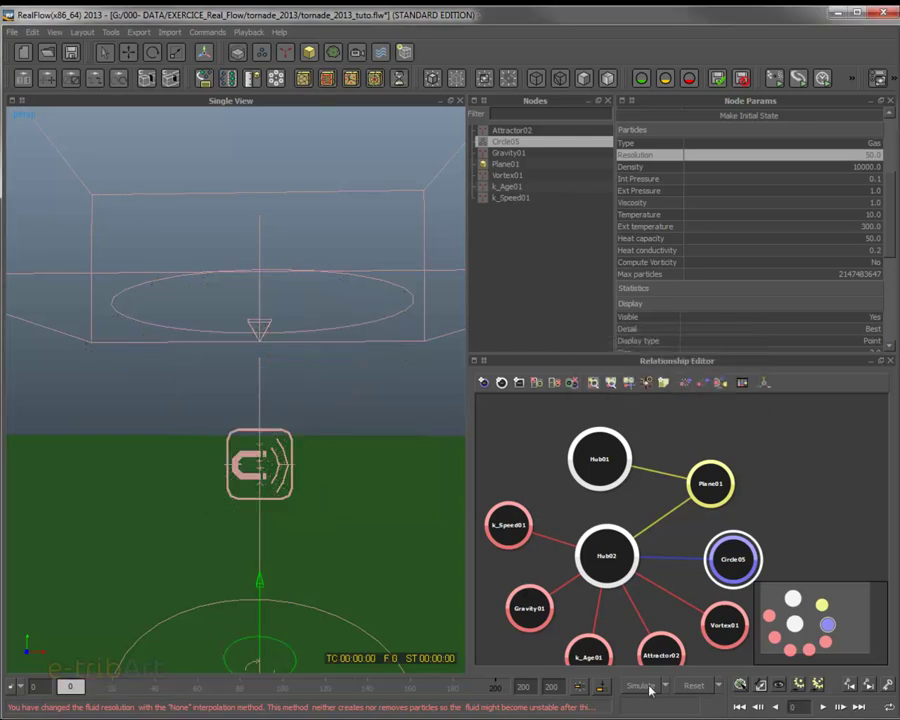
pyautogui.click(645, 687)
pyautogui.scroll(-3, 360, 517)
pyautogui.scroll(4, 360, 517)
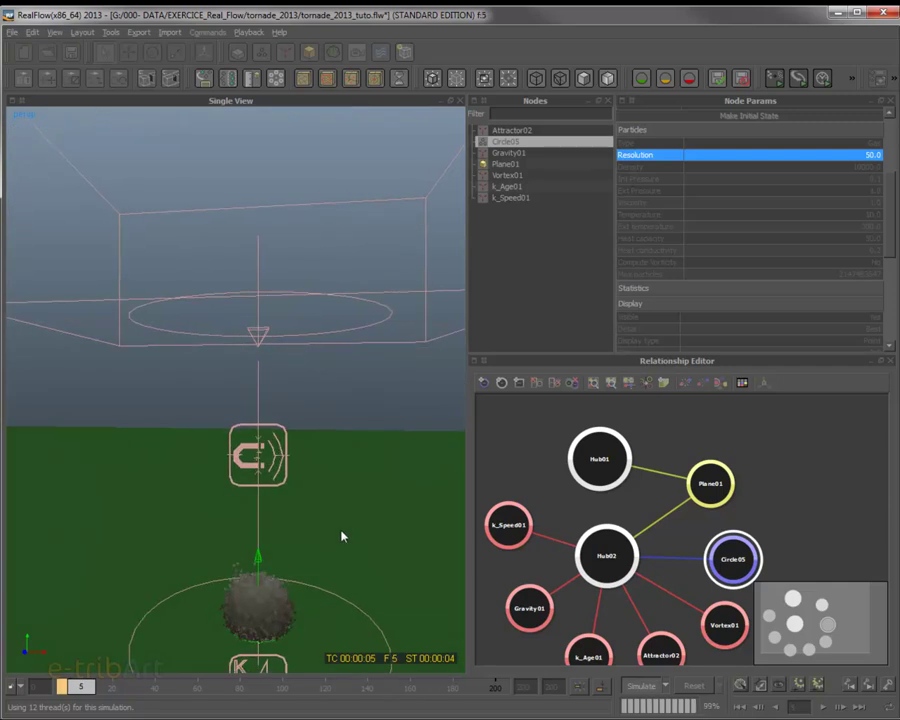
pyautogui.keyDown('alt'); pyautogui.moveTo(341, 537); pyautogui.dragTo(338, 486, button='middle'); pyautogui.keyUp('alt')
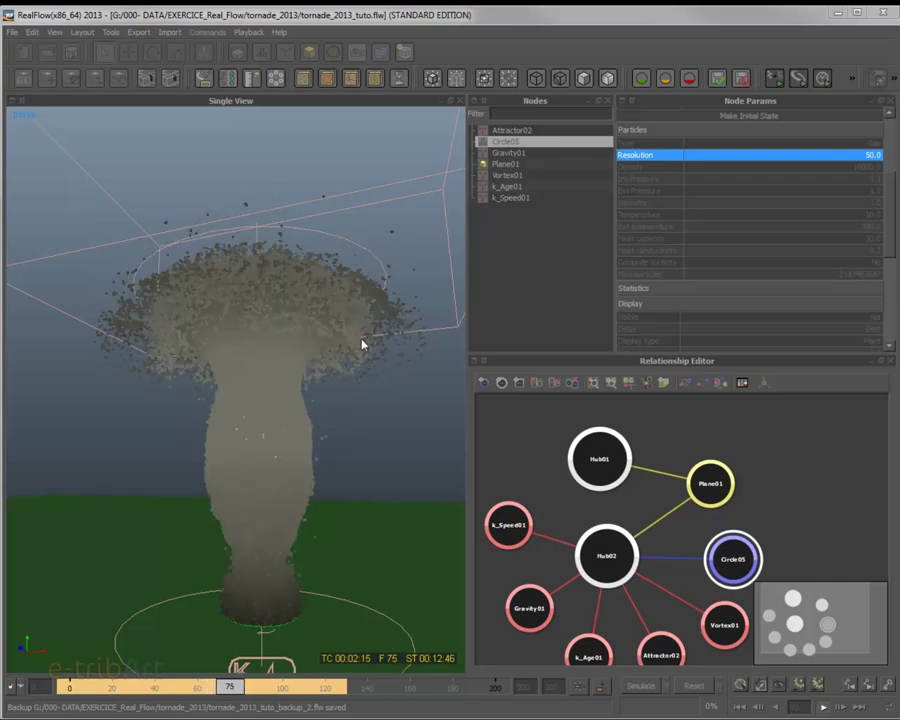
# - Examine the played-back dense tornado from several angles, stop the playback and return to frame 0
pyautogui.keyDown('alt'); pyautogui.moveTo(259, 348); pyautogui.dragTo(203, 356); pyautogui.keyUp('alt')
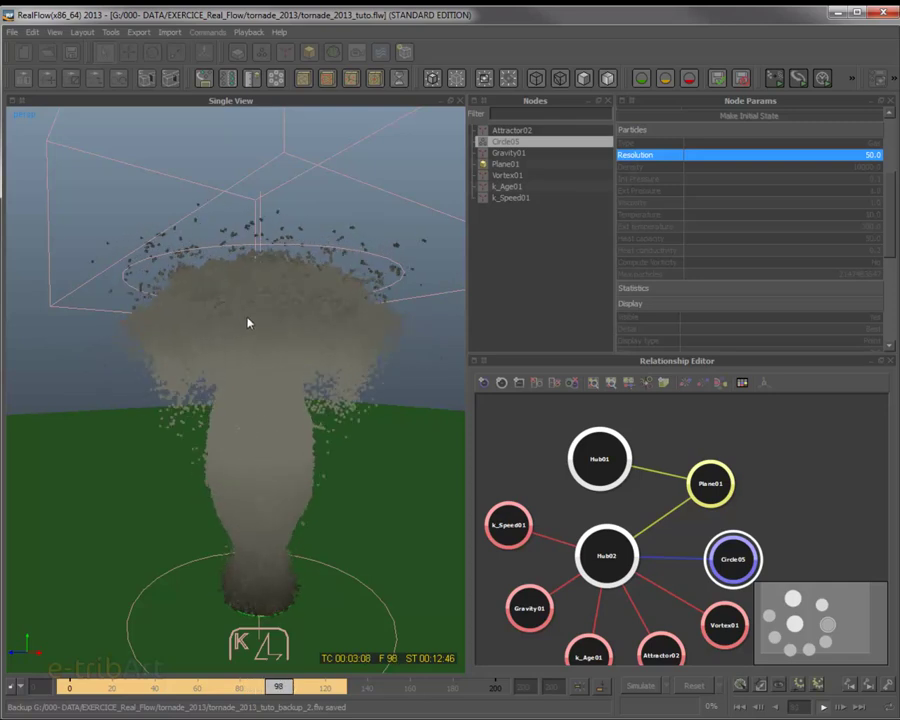
pyautogui.keyDown('alt'); pyautogui.moveTo(297, 352); pyautogui.dragTo(256, 444); pyautogui.keyUp('alt')
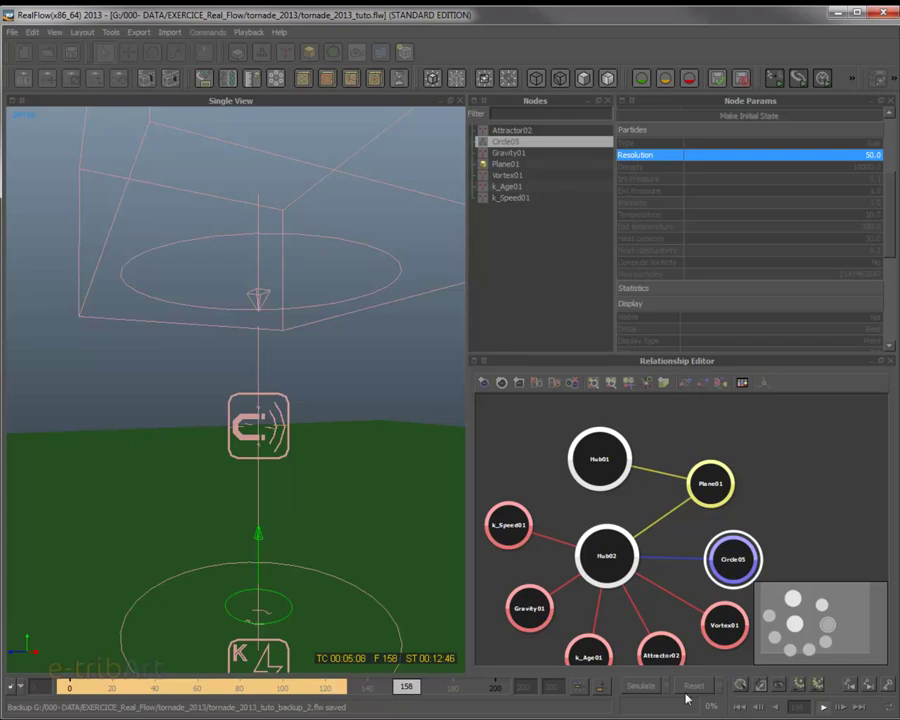
pyautogui.click(757, 707)
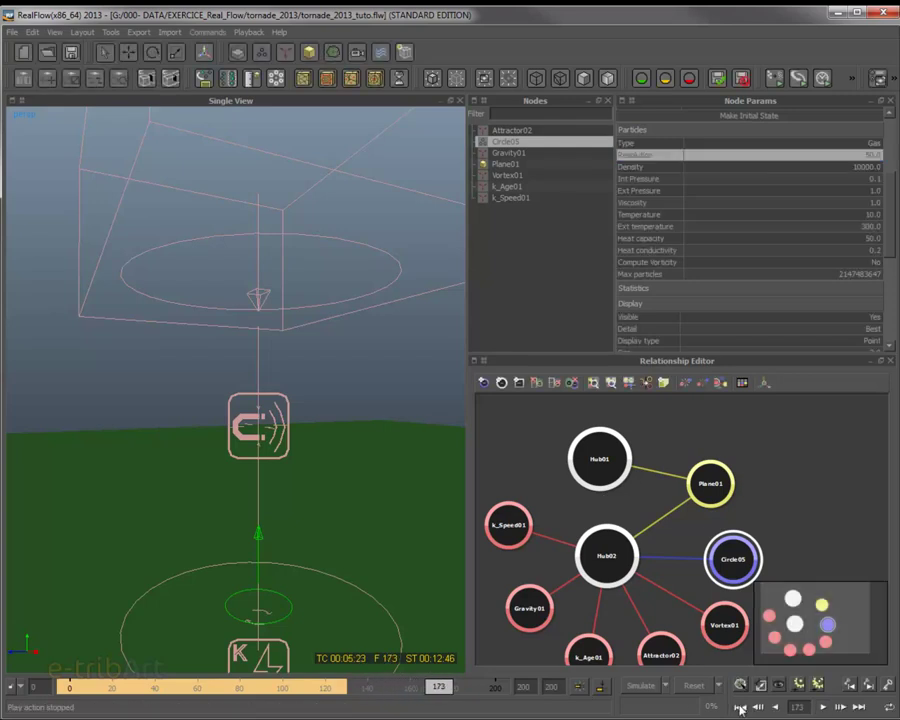
pyautogui.click(740, 708)
# - Group k_Speed01, Gravity01, k_Age01, Attractor02 and Vortex01 in the relationship graph, placing the group beside Hub02 with Circle05 below it
pyautogui.moveTo(626, 596); pyautogui.dragTo(652, 522, button='middle')
pyautogui.click(538, 464)
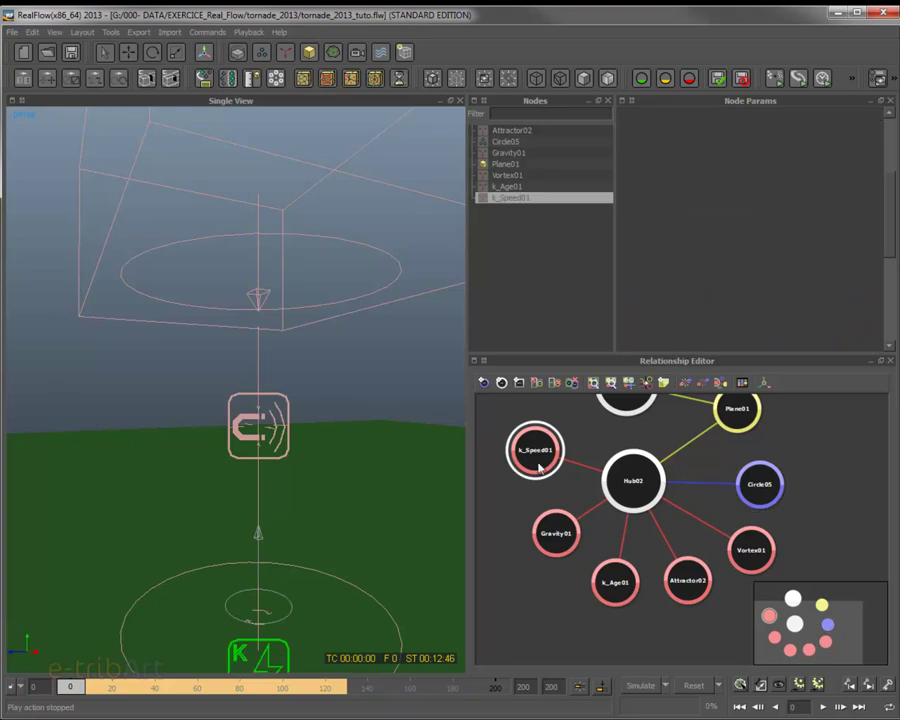
pyautogui.keyDown('ctrl'); pyautogui.click(560, 535); pyautogui.keyUp('ctrl')
pyautogui.keyDown('ctrl'); pyautogui.click(614, 586); pyautogui.keyUp('ctrl')
pyautogui.keyDown('ctrl'); pyautogui.click(690, 582); pyautogui.keyUp('ctrl')
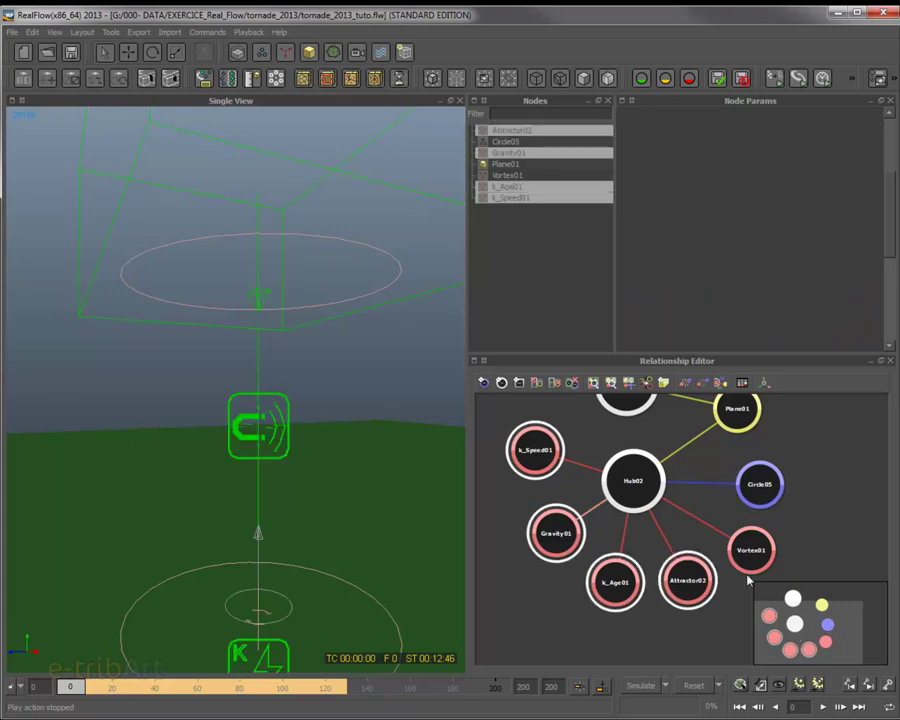
pyautogui.keyDown('ctrl'); pyautogui.click(749, 558); pyautogui.keyUp('ctrl')
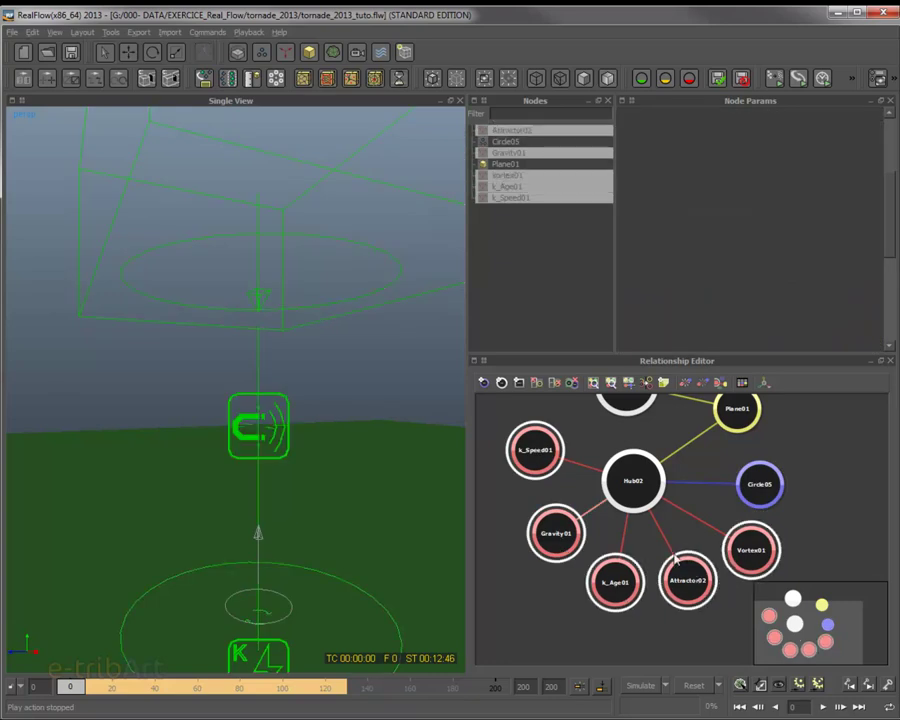
pyautogui.moveTo(676, 558); pyautogui.dragTo(673, 570, button='middle')
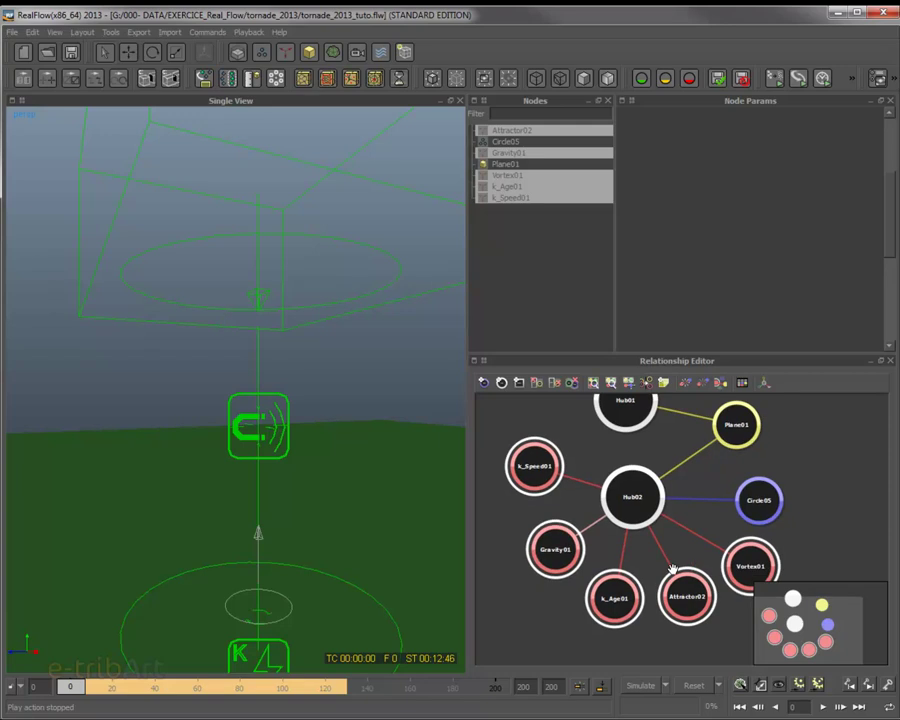
pyautogui.click(518, 383)
pyautogui.moveTo(692, 534); pyautogui.dragTo(549, 502)
pyautogui.moveTo(628, 518); pyautogui.dragTo(637, 545, button='middle')
pyautogui.moveTo(757, 541); pyautogui.dragTo(535, 581)
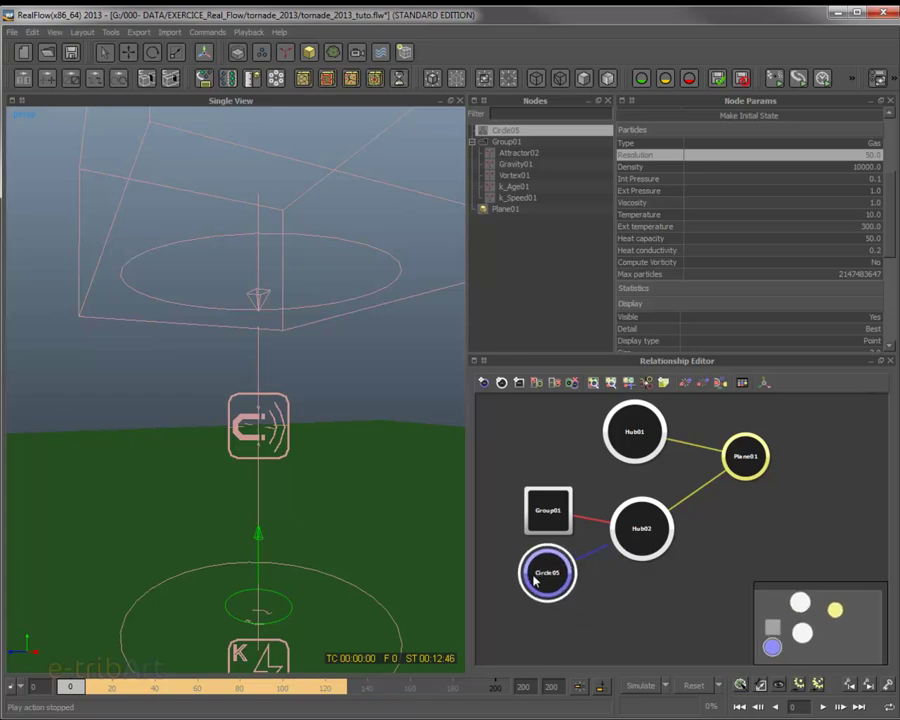
# - Duplicate the Circle05 emitter together with Group01 and its five daemons
pyautogui.keyDown('ctrl'); pyautogui.click(545, 515); pyautogui.keyUp('ctrl')
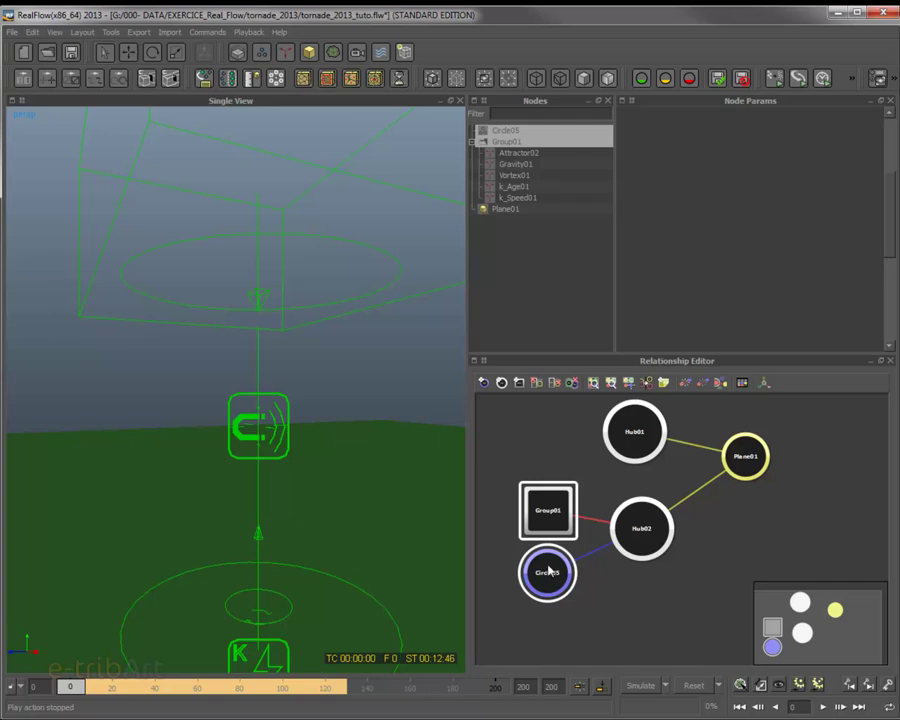
pyautogui.hotkey('ctrl', 'z')
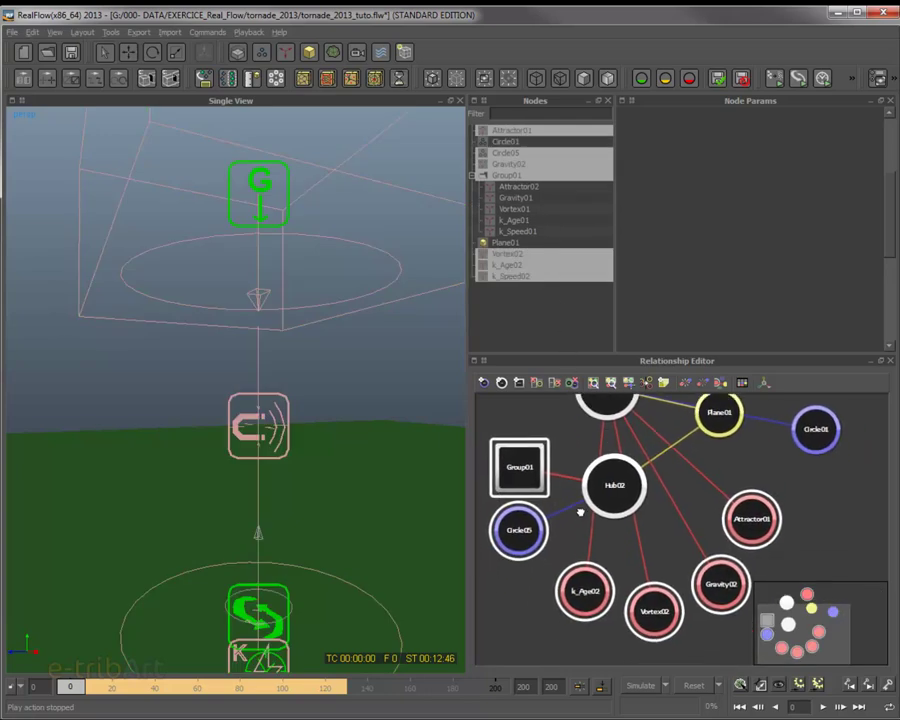
pyautogui.scroll(-3, 580, 512)
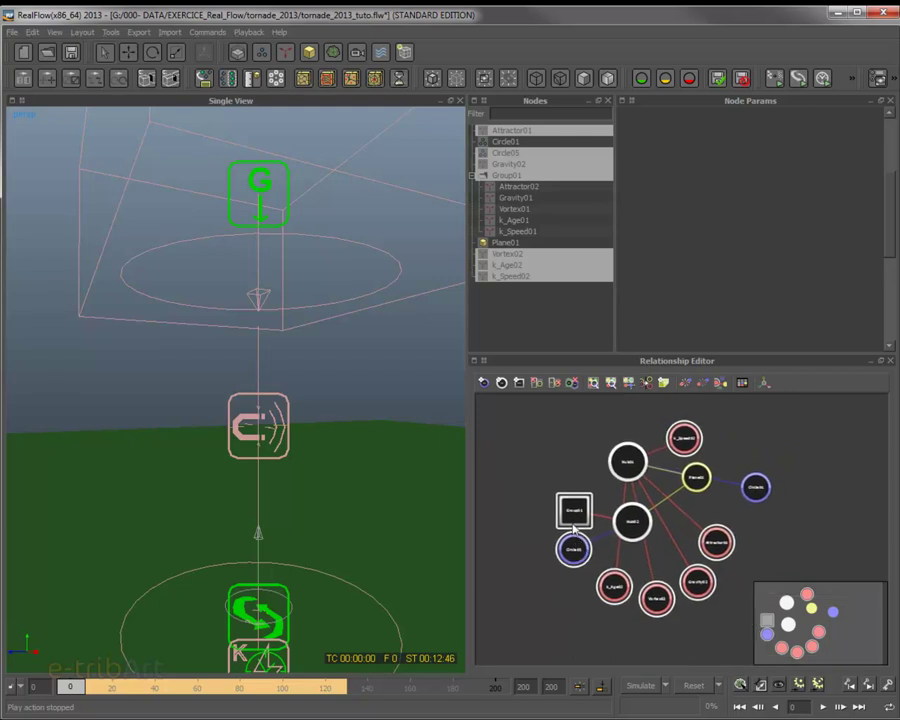
# - Group the duplicated daemons k_Age02, Vortex02, Gravity02, Attractor01 and k_Speed02, and place the group near Hub01 in the relationship graph
pyautogui.click(615, 589)
pyautogui.keyDown('ctrl'); pyautogui.click(656, 598); pyautogui.keyUp('ctrl')
pyautogui.keyDown('ctrl'); pyautogui.click(697, 581); pyautogui.keyUp('ctrl')
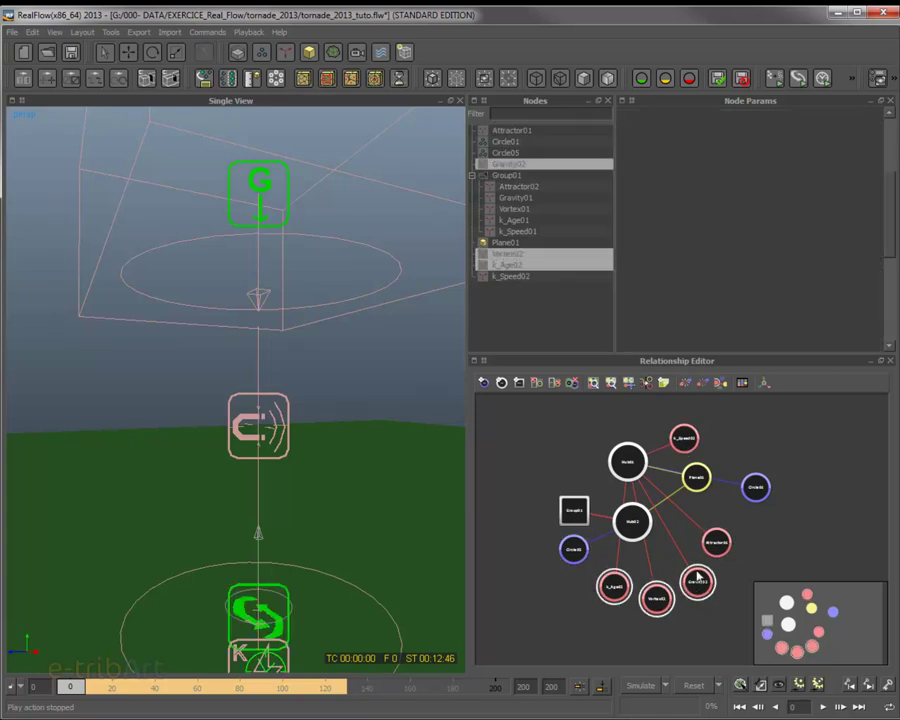
pyautogui.keyDown('ctrl'); pyautogui.click(714, 543); pyautogui.keyUp('ctrl')
pyautogui.keyDown('ctrl'); pyautogui.click(685, 440); pyautogui.keyUp('ctrl')
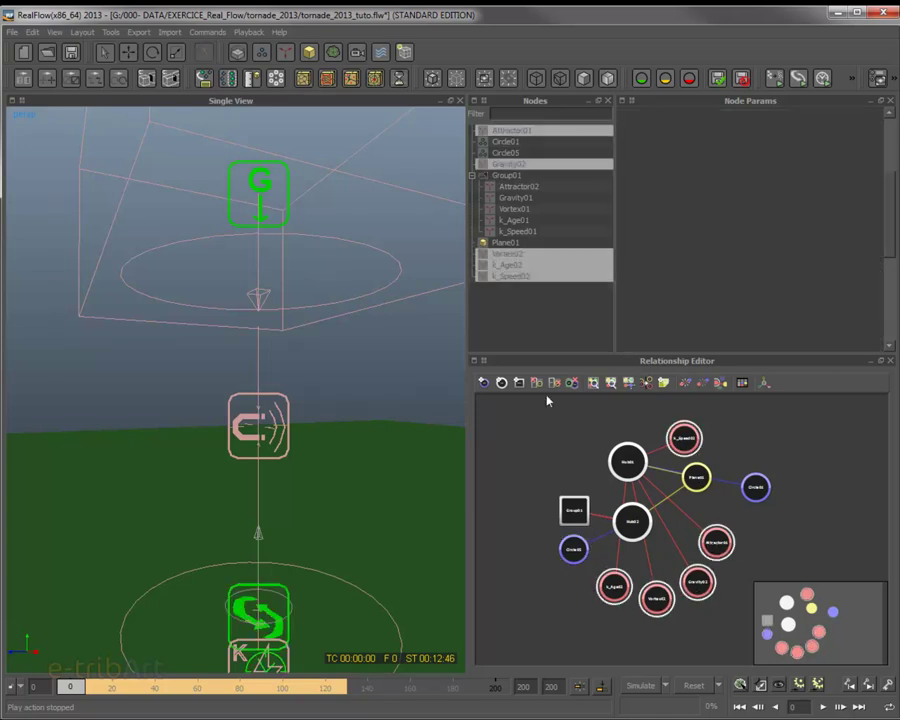
pyautogui.click(518, 384)
pyautogui.moveTo(673, 549); pyautogui.dragTo(716, 444)
# - Arrange the Circle01 emitter and Group02 side by side above Hub01 in the relationship graph
pyautogui.moveTo(753, 490); pyautogui.dragTo(650, 418)
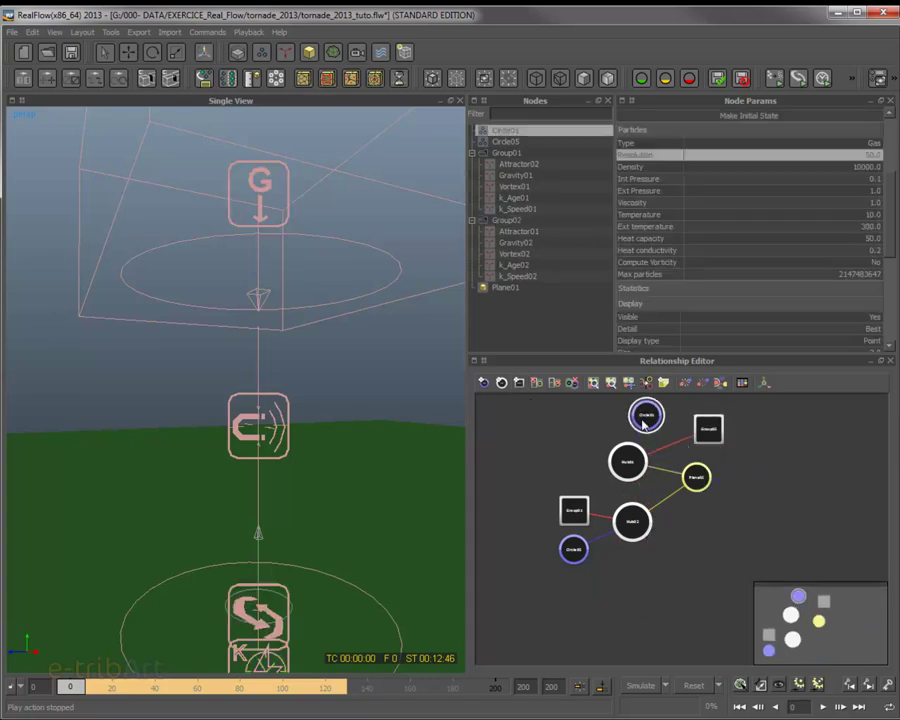
pyautogui.moveTo(659, 512); pyautogui.dragTo(657, 578, button='middle')
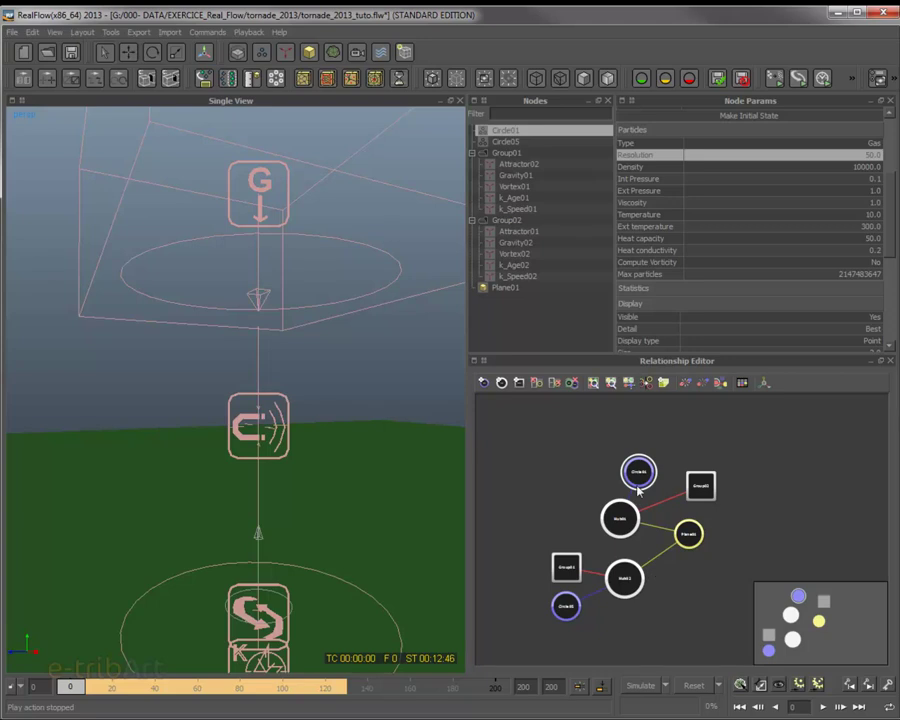
pyautogui.moveTo(638, 471); pyautogui.dragTo(599, 464)
pyautogui.moveTo(701, 486); pyautogui.dragTo(638, 472)
pyautogui.scroll(5, 638, 472)
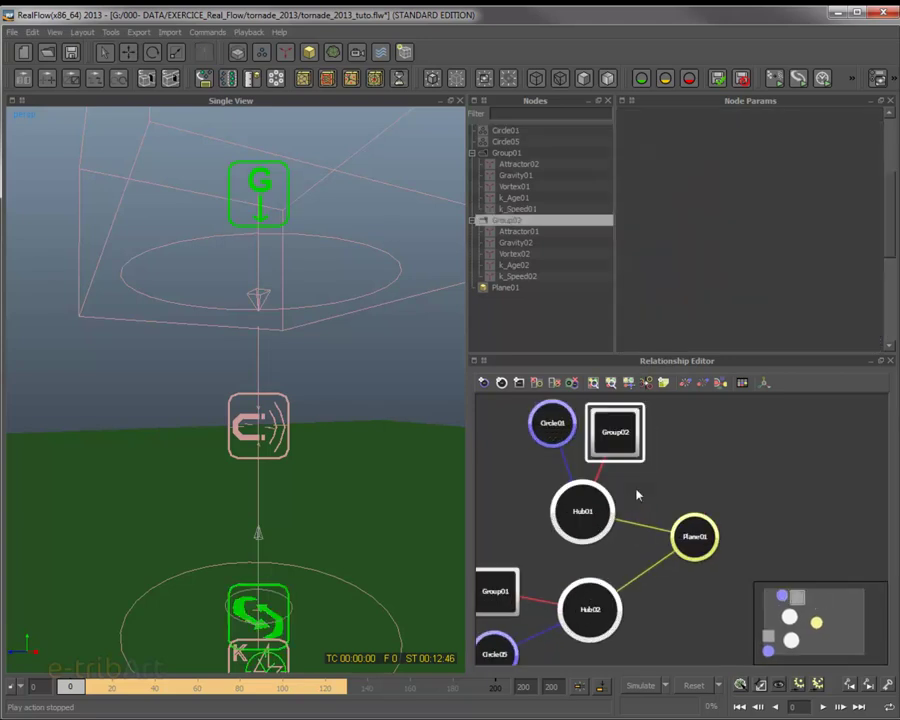
pyautogui.moveTo(599, 505); pyautogui.dragTo(573, 518)
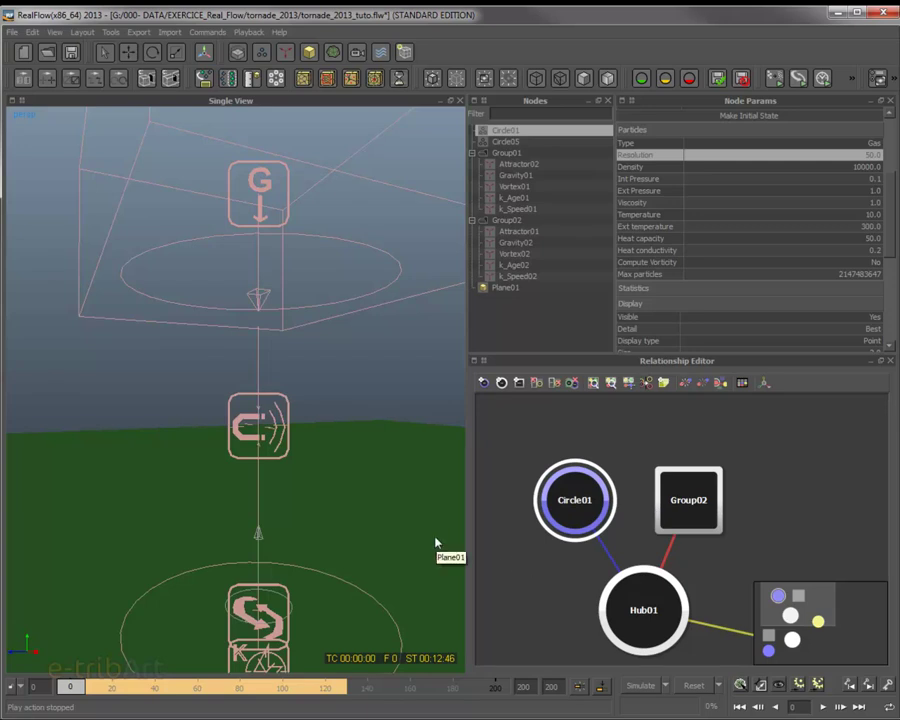
pyautogui.scroll(-5, 567, 510)
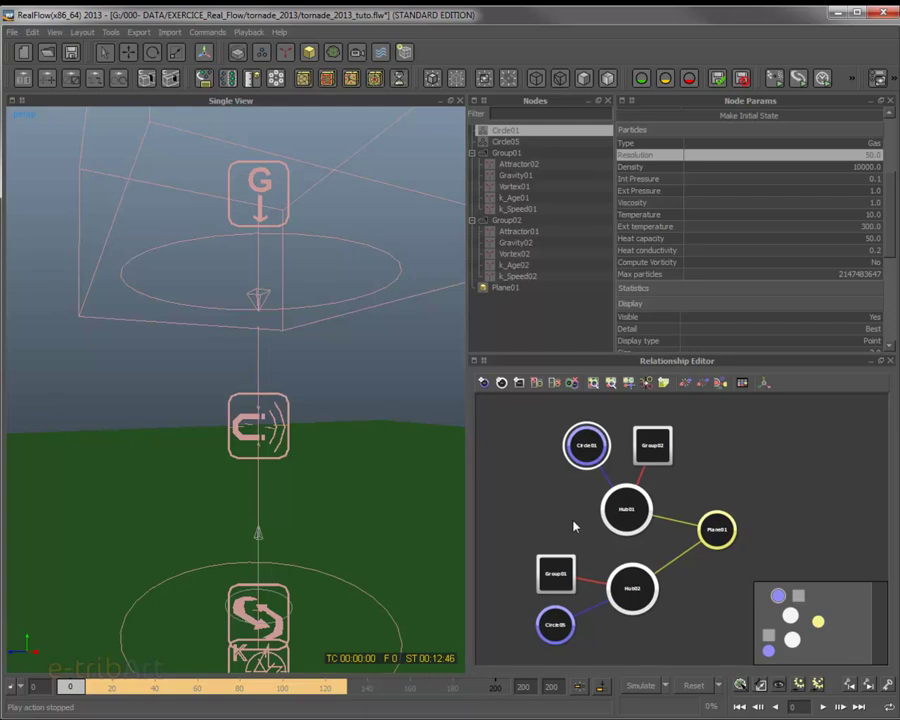
pyautogui.click(660, 688)
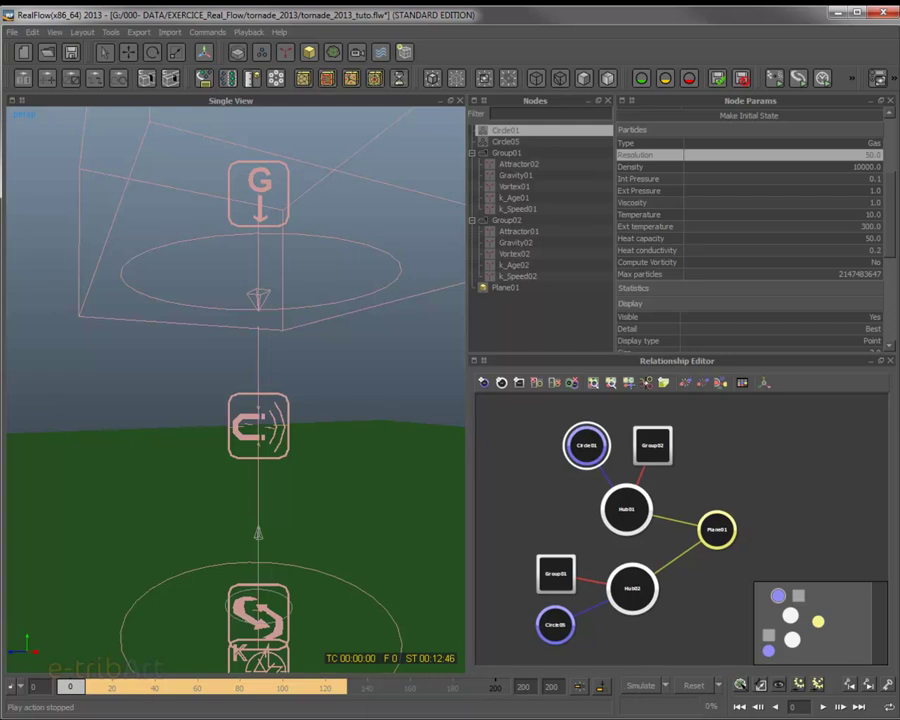